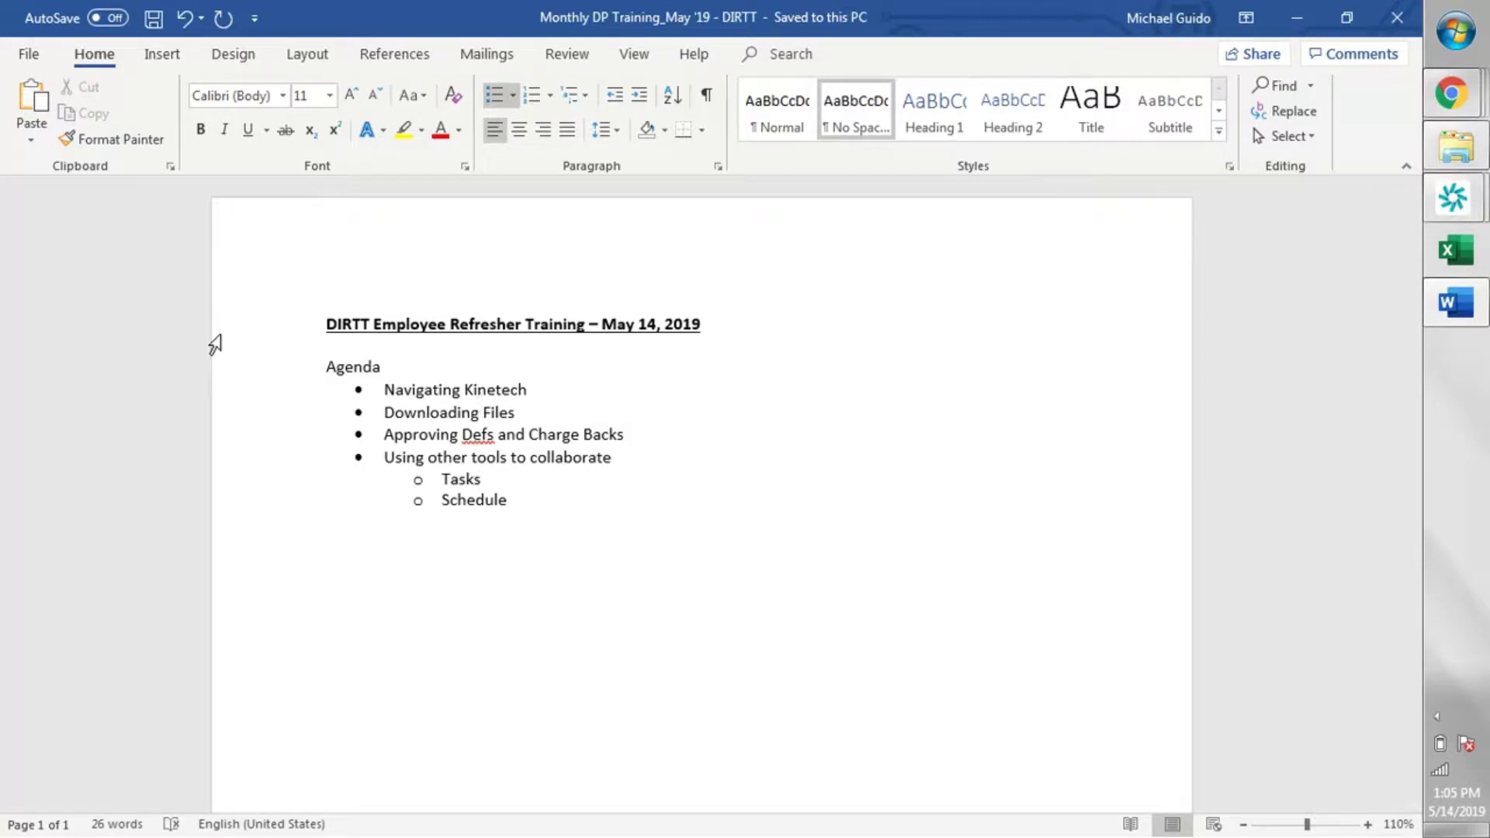
# - Read through the agenda items in the DIRTT Employee Refresher Training document
pyautogui.press('Up')
pyautogui.press('Up')
pyautogui.press('Up')
pyautogui.press('Up')
pyautogui.press('End')
pyautogui.press('Down')
pyautogui.press('Down')
pyautogui.press('Down')
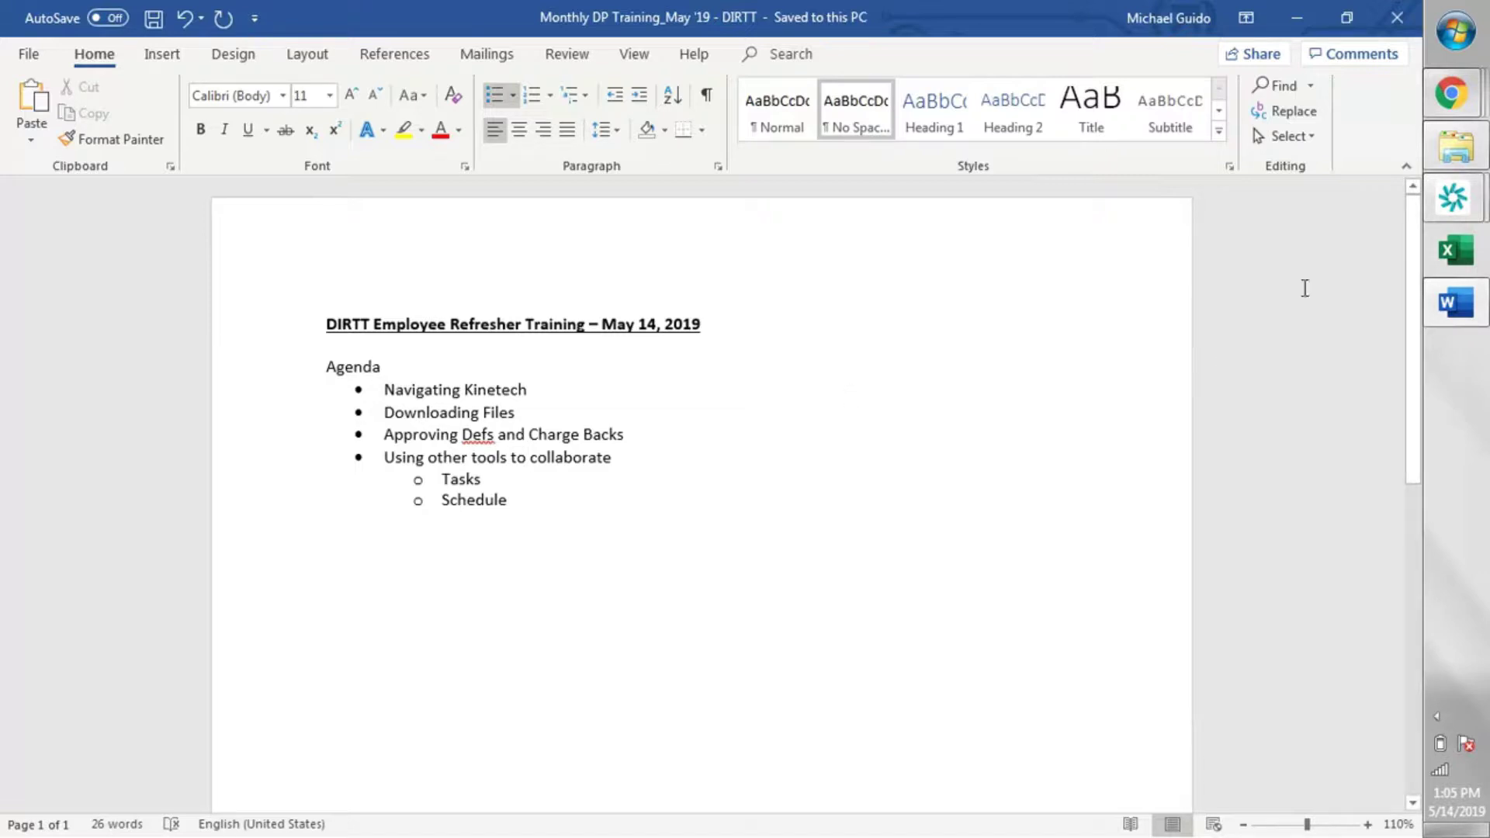
# - Switch to the Kinetech PM login page in Chrome and log in with the saved credentials
pyautogui.moveTo(1471, 105)
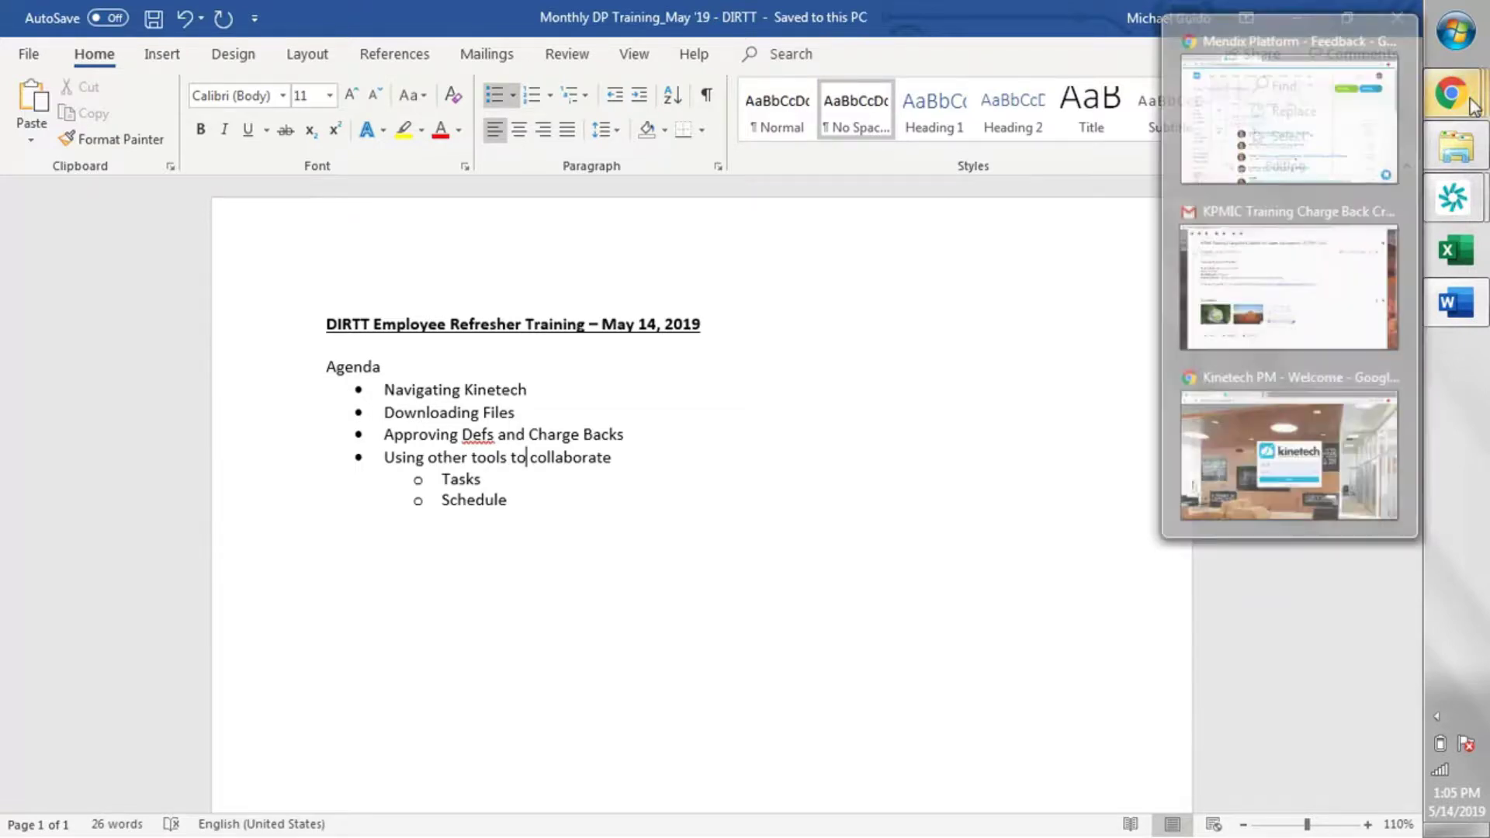
pyautogui.click(1303, 267)
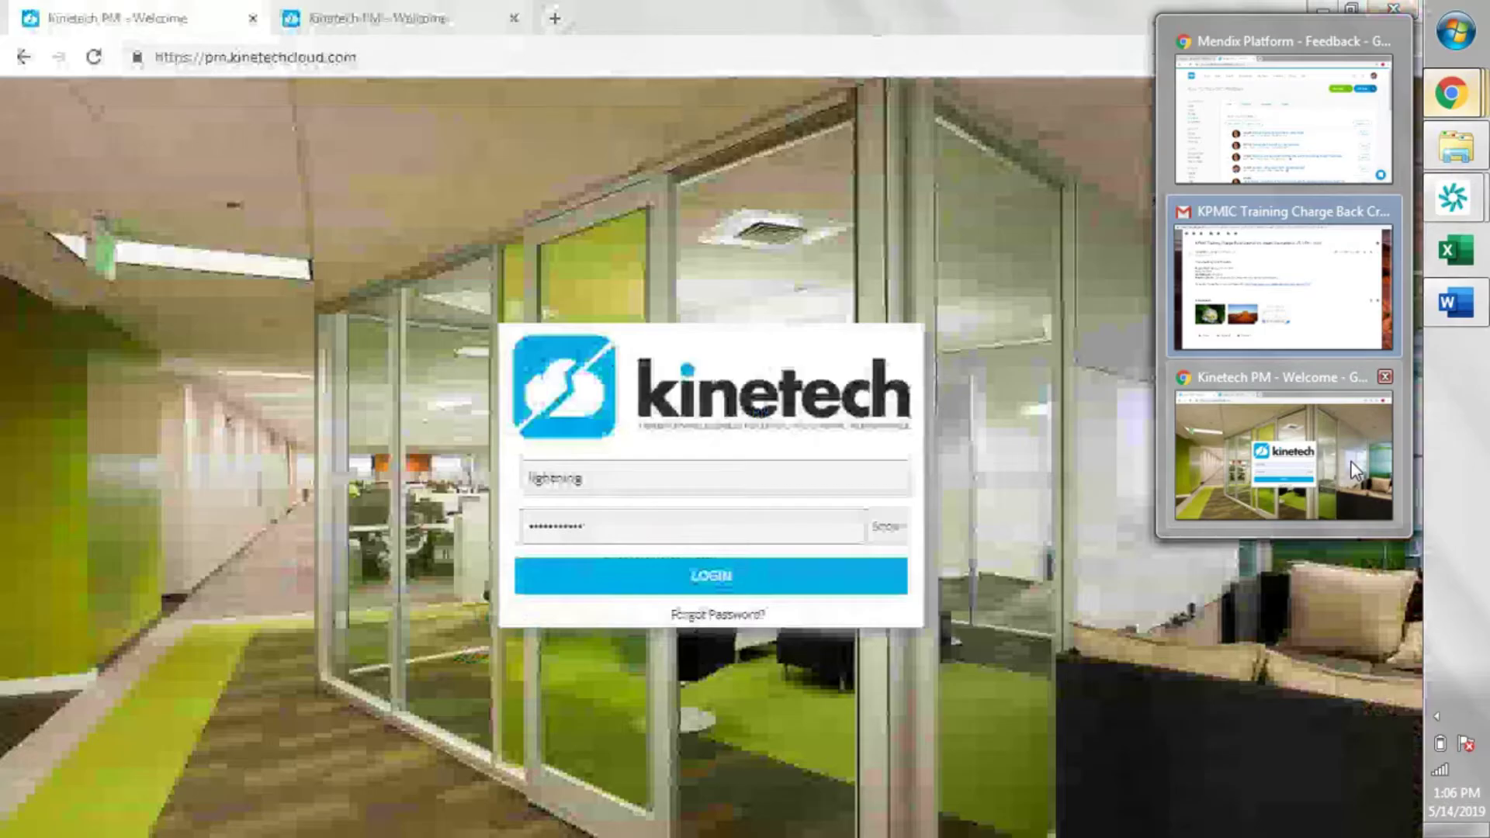
pyautogui.click(1280, 446)
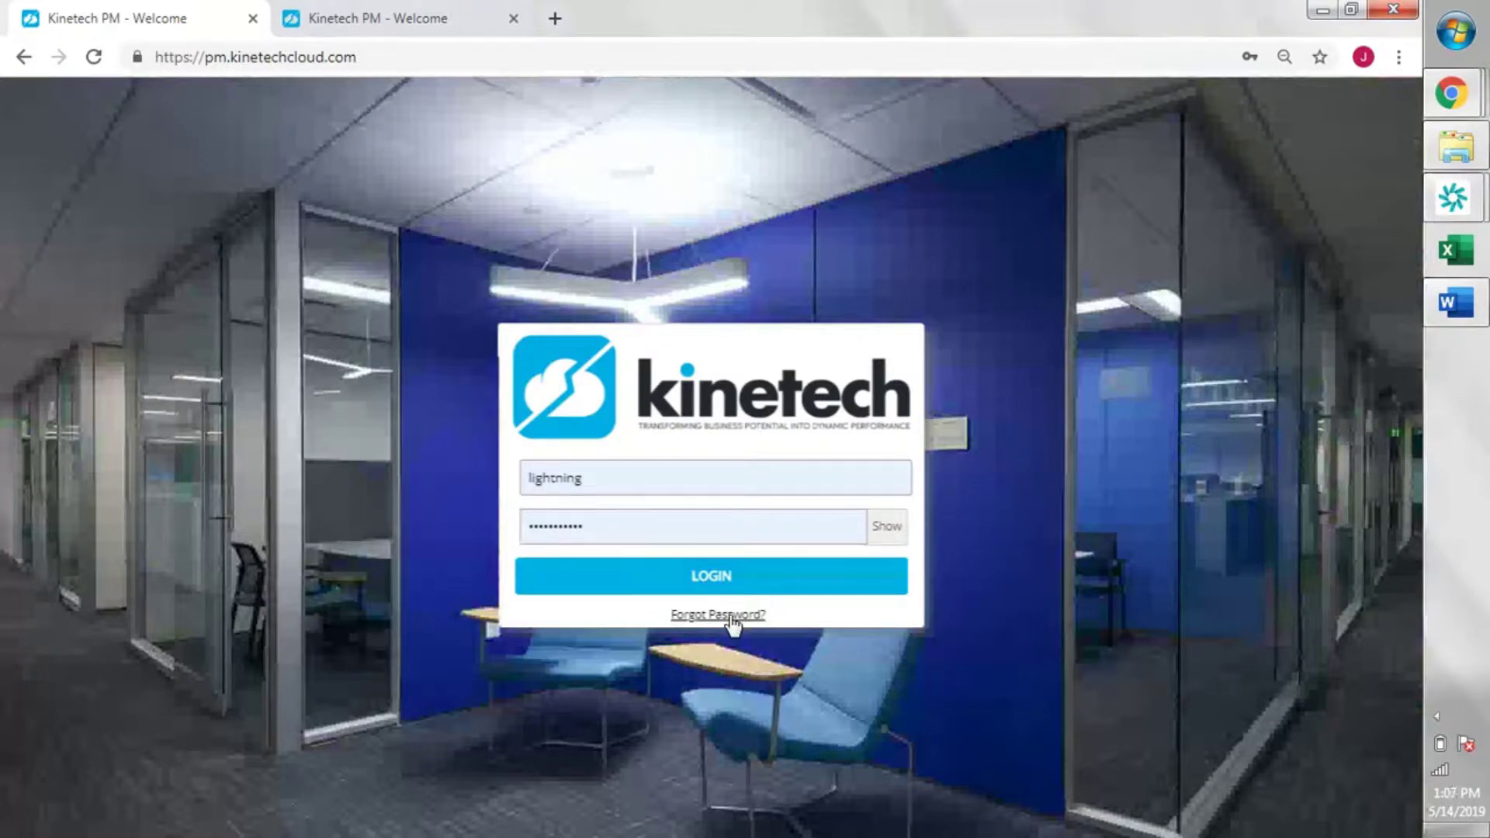
pyautogui.click(731, 616)
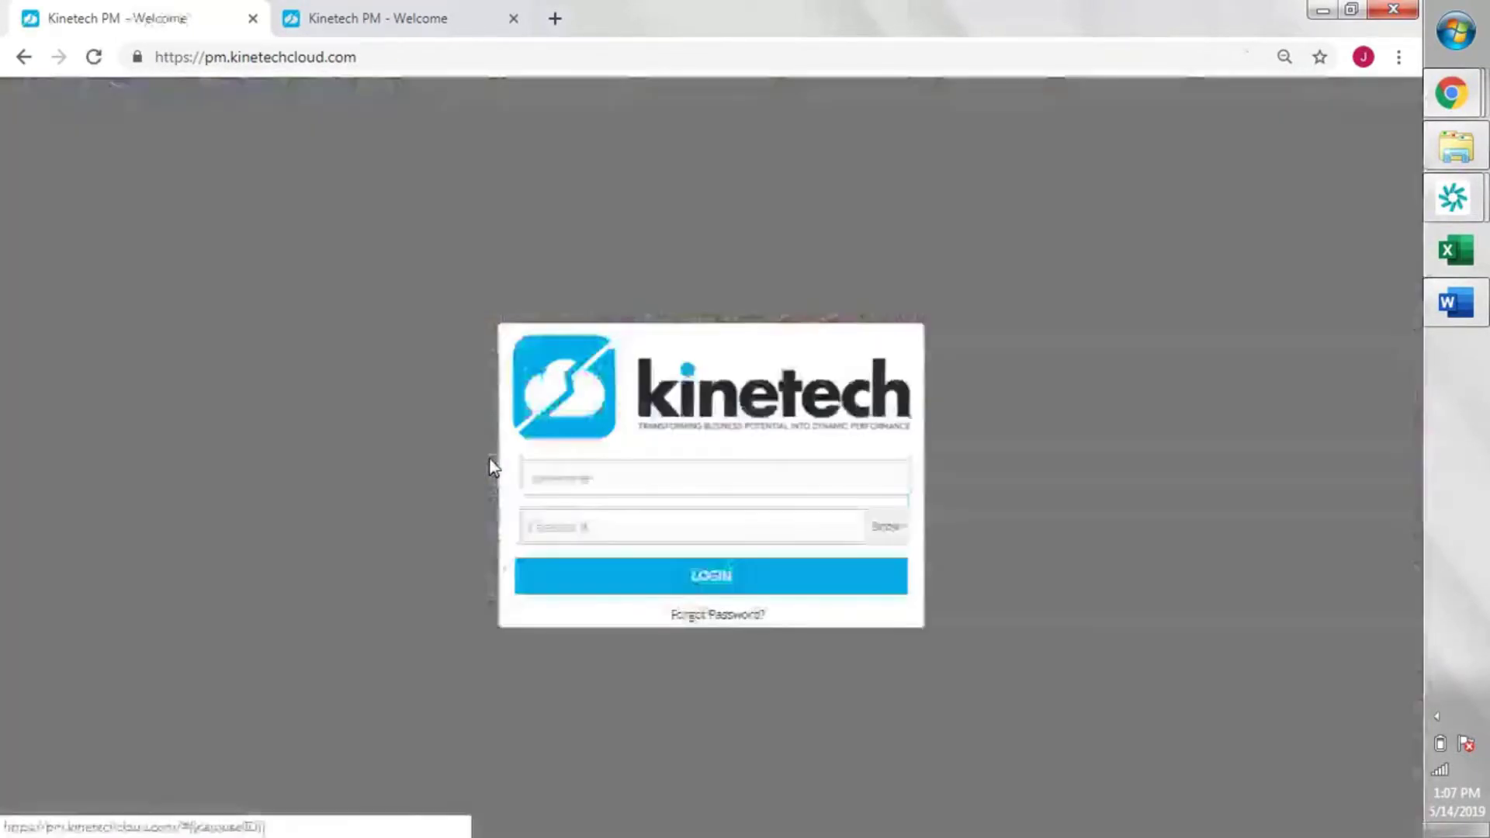
pyautogui.click(568, 572)
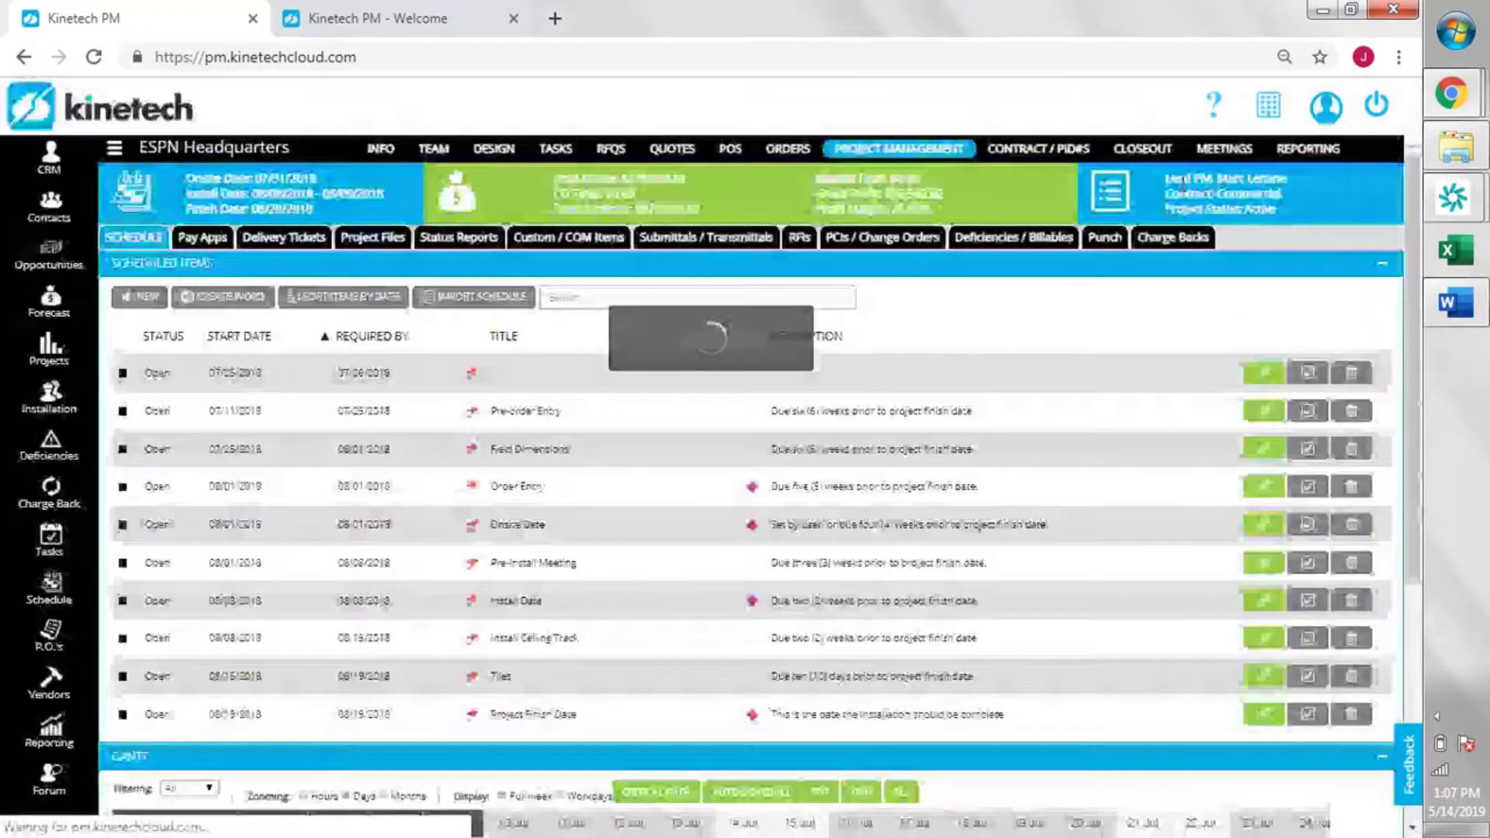
# - Open the help documentation, expand the Training Video List section and check the browser's zoom level
pyautogui.click(1194, 109)
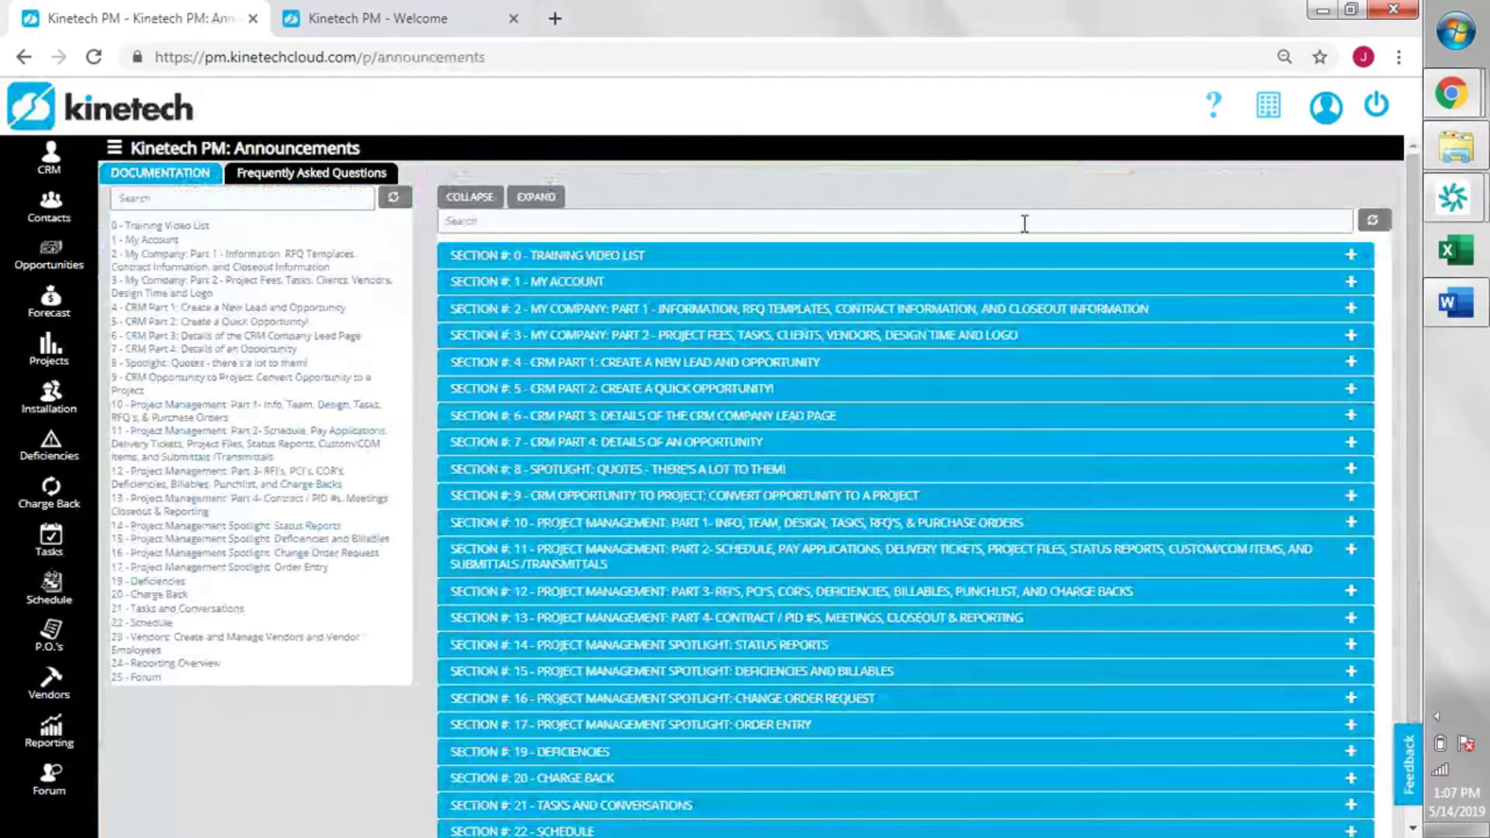
pyautogui.click(982, 254)
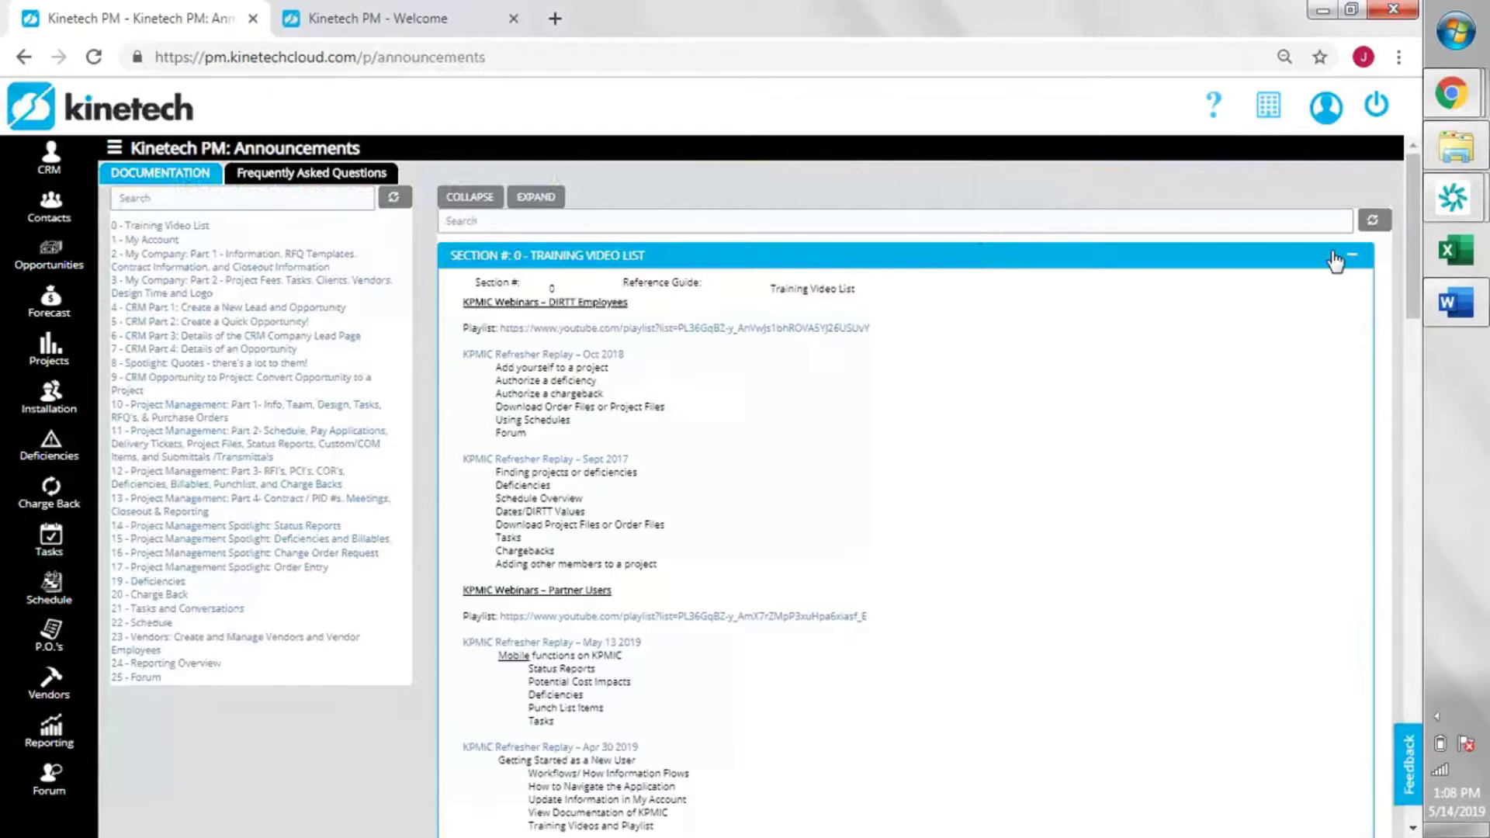
pyautogui.click(1405, 59)
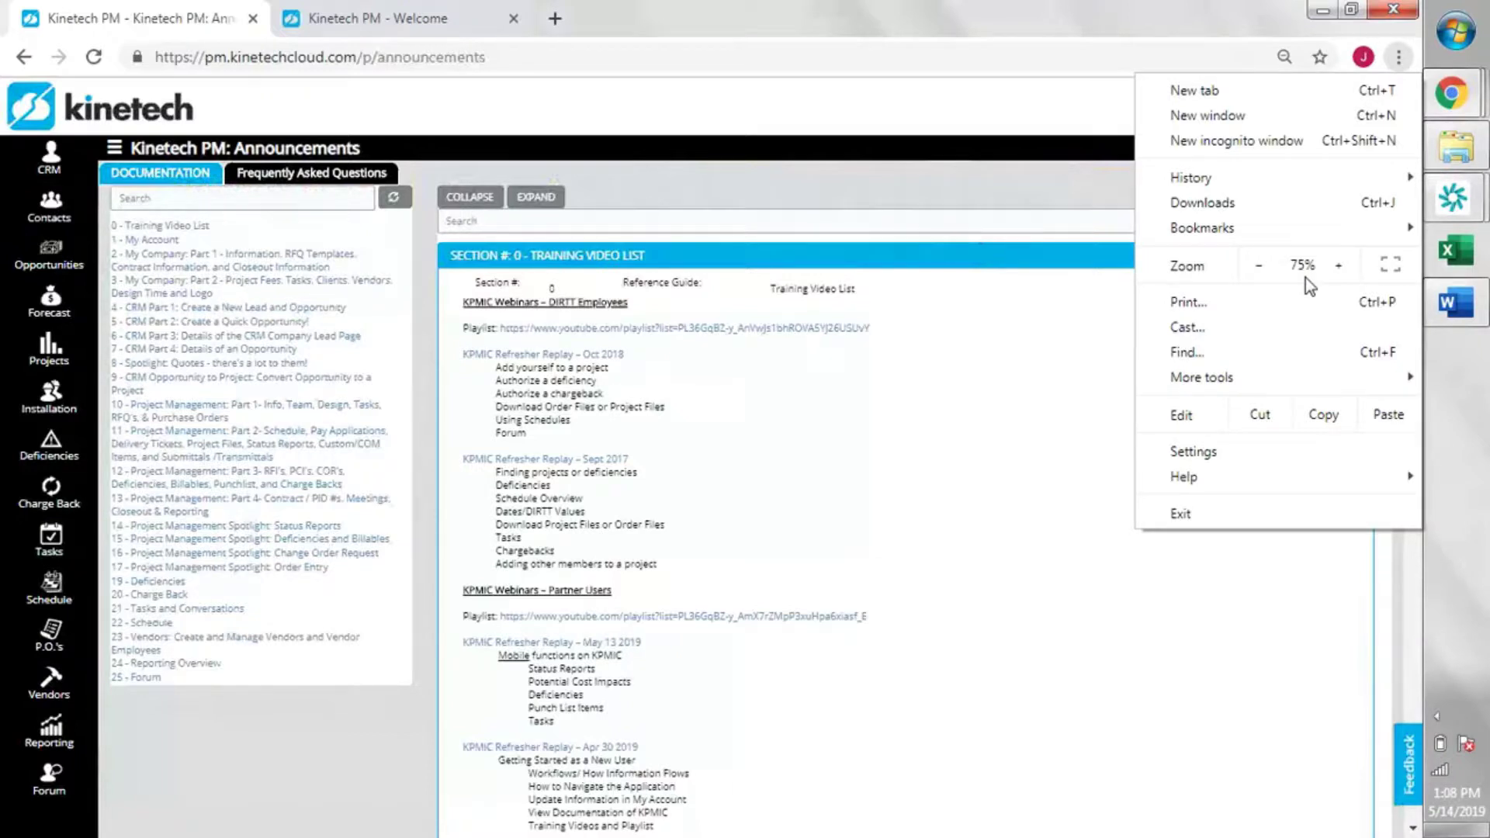
pyautogui.click(901, 361)
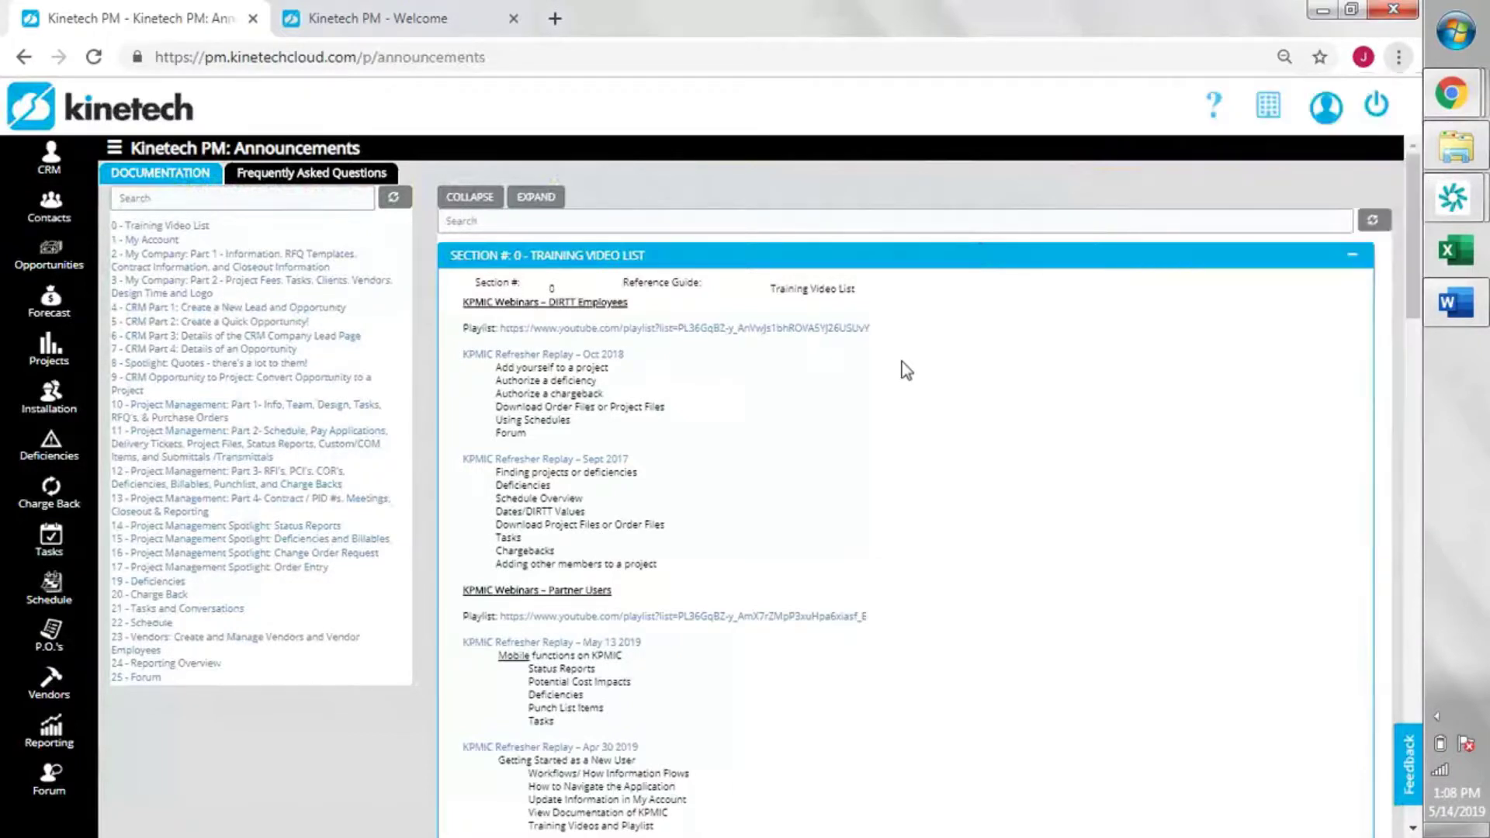
# - Go to the Kinetech PMIC Training Environment and log in with the saved credentials
pyautogui.click(436, 30)
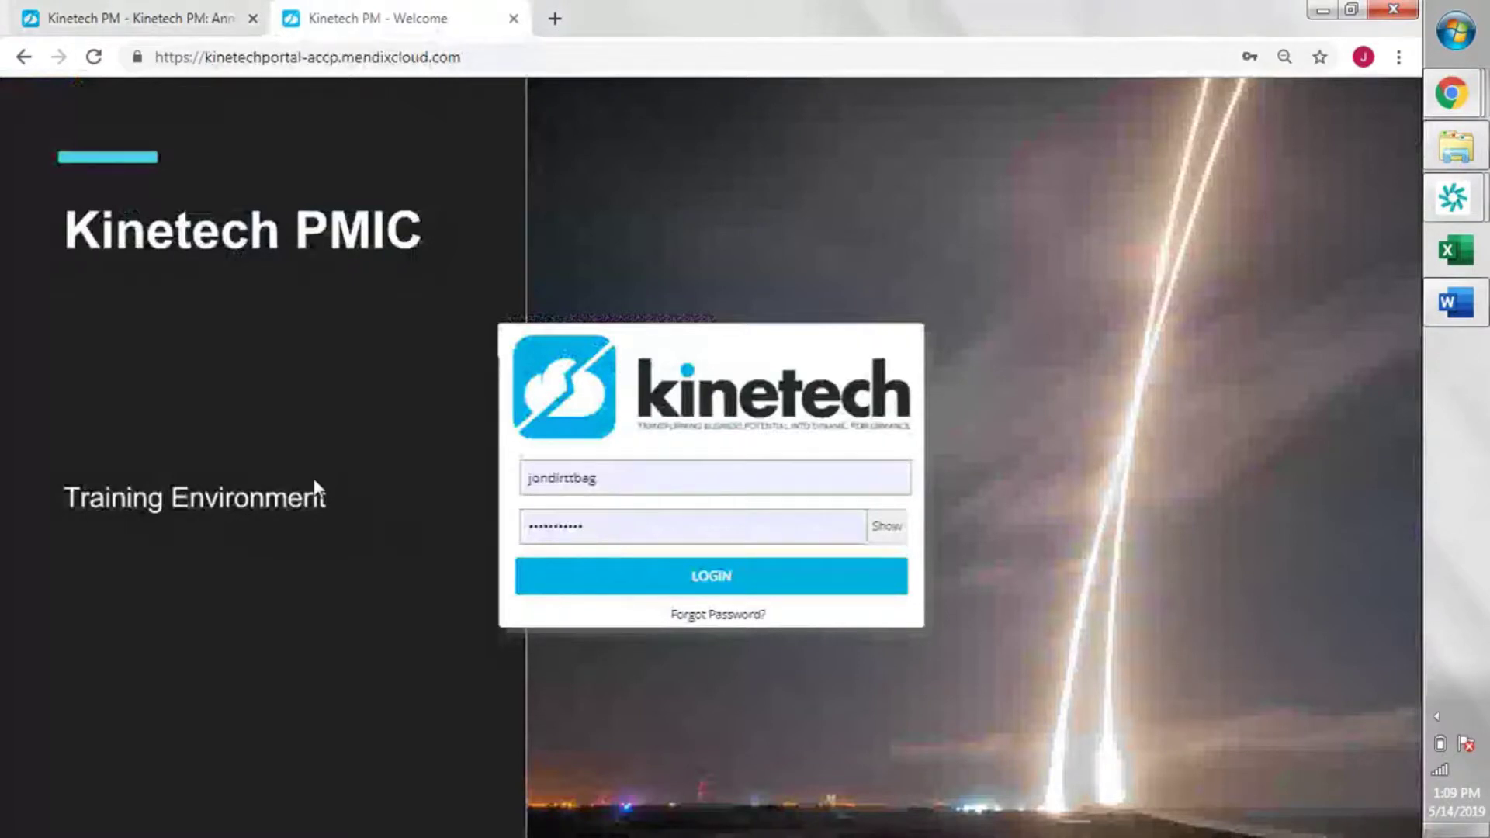
pyautogui.click(544, 592)
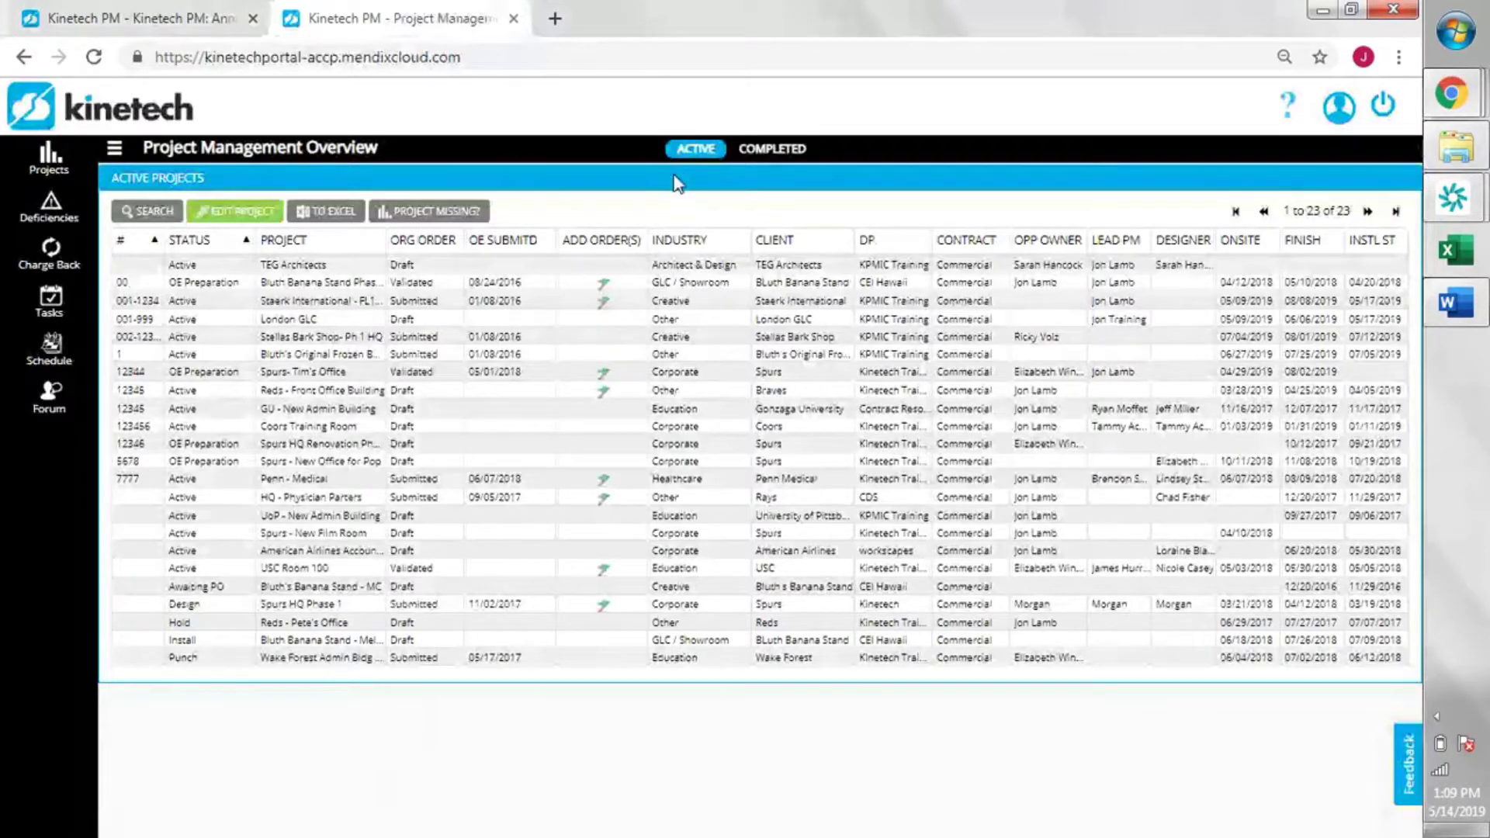
# - Look through the project, deficiency and charge back overviews, ending on the active projects
pyautogui.click(788, 156)
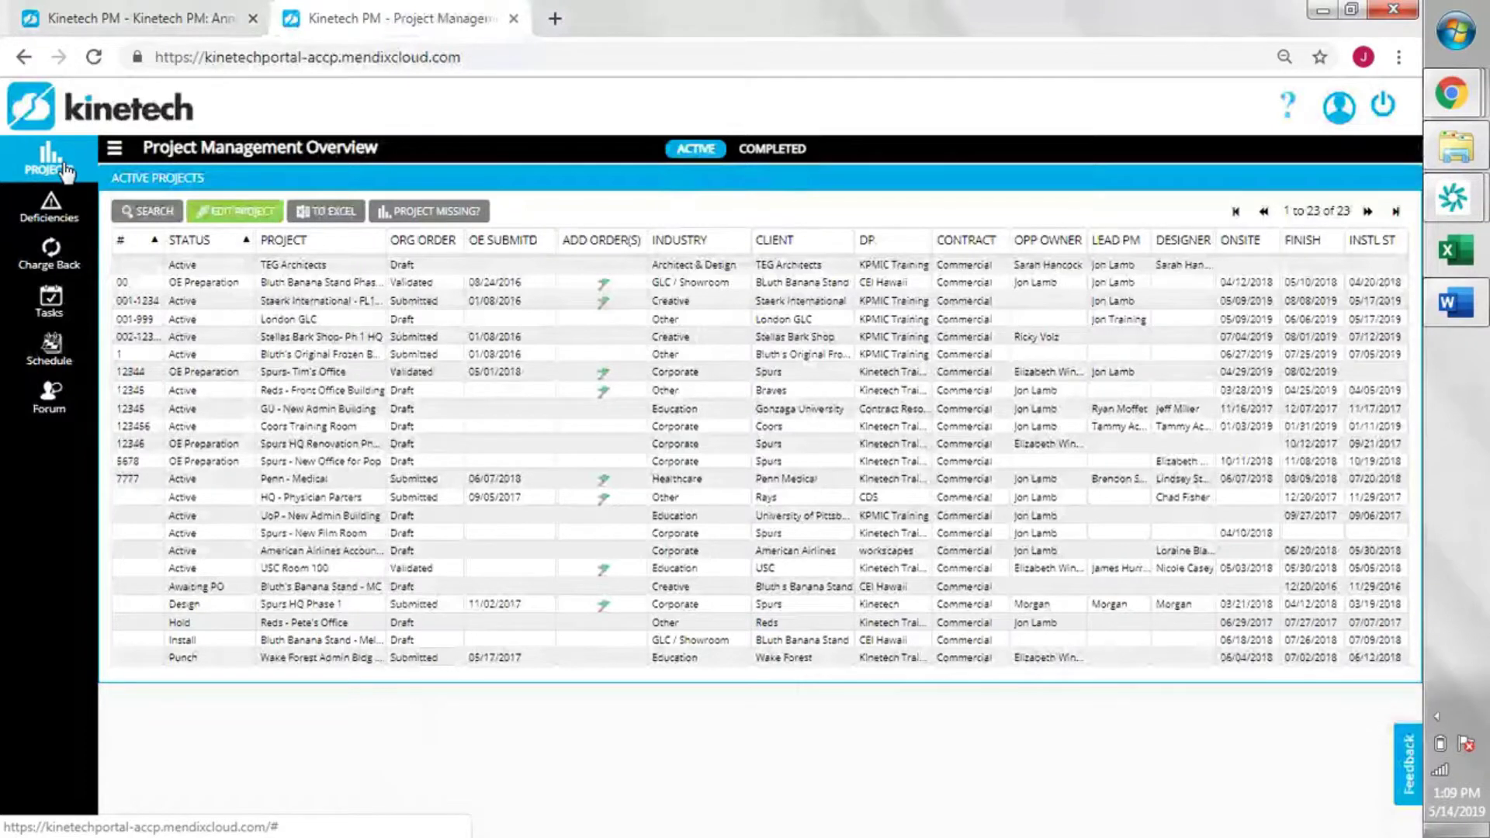
pyautogui.click(76, 220)
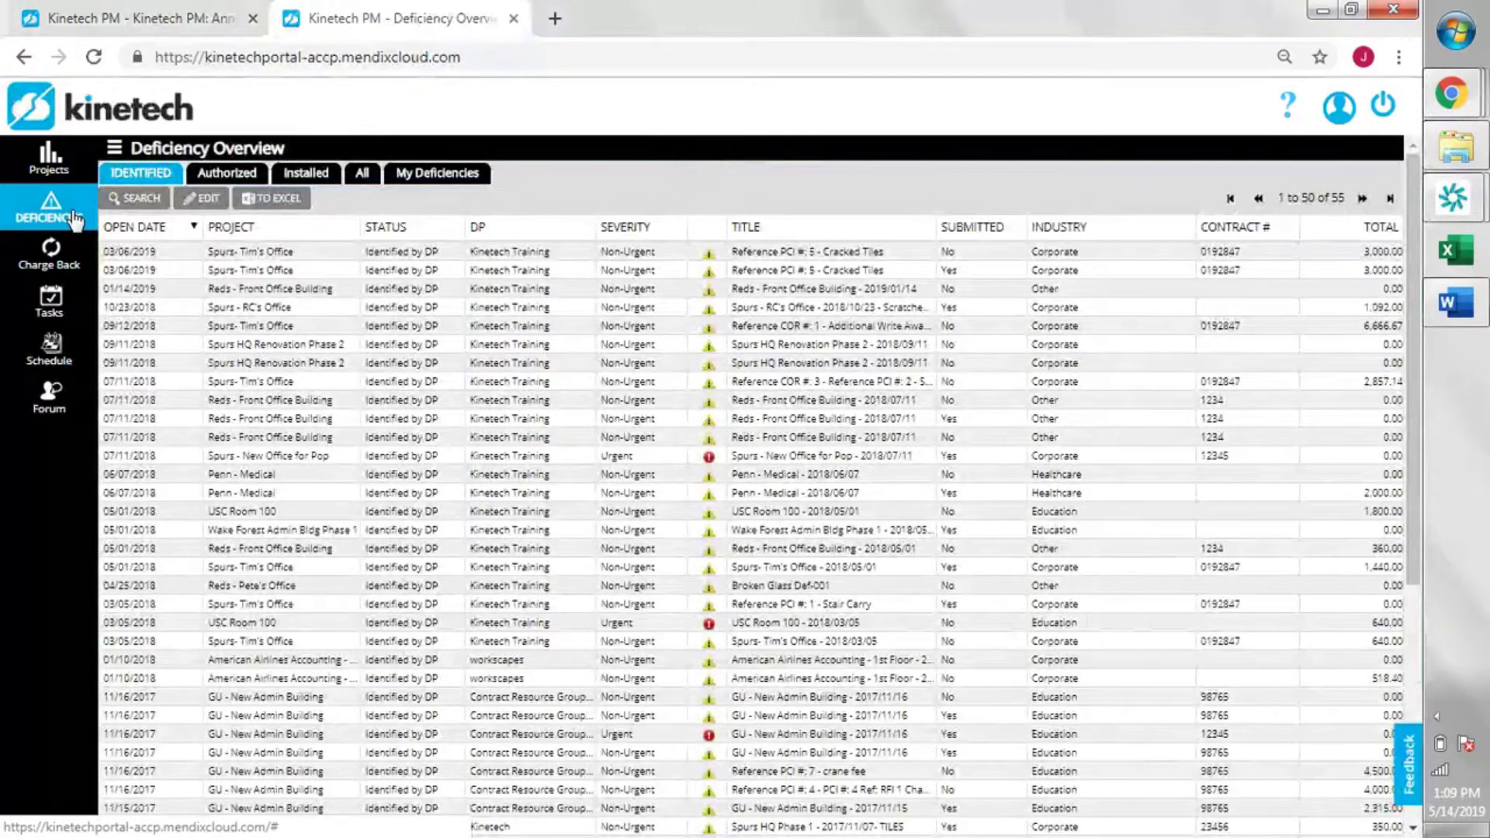
pyautogui.click(69, 256)
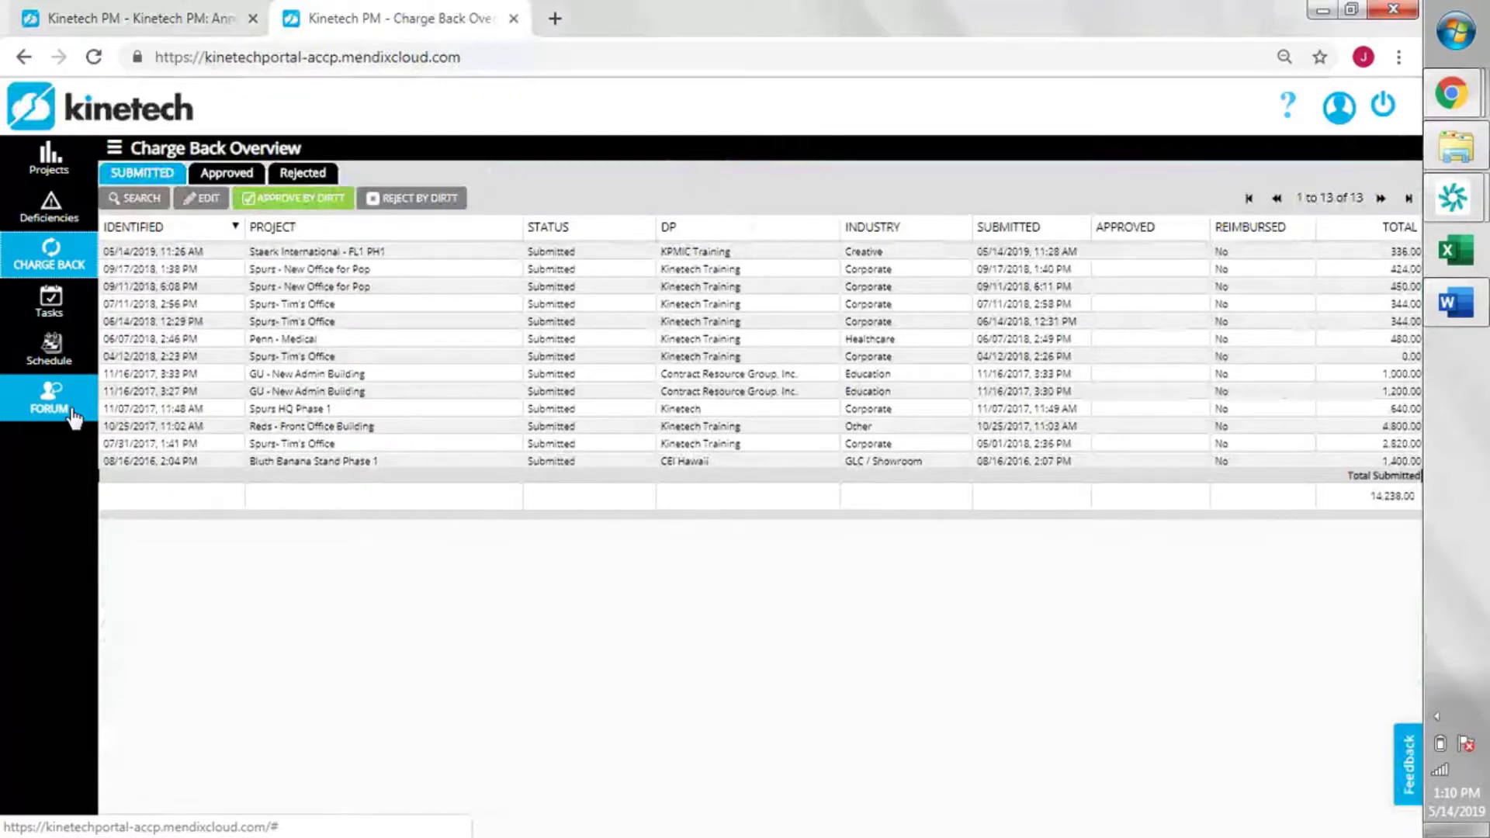
pyautogui.click(75, 169)
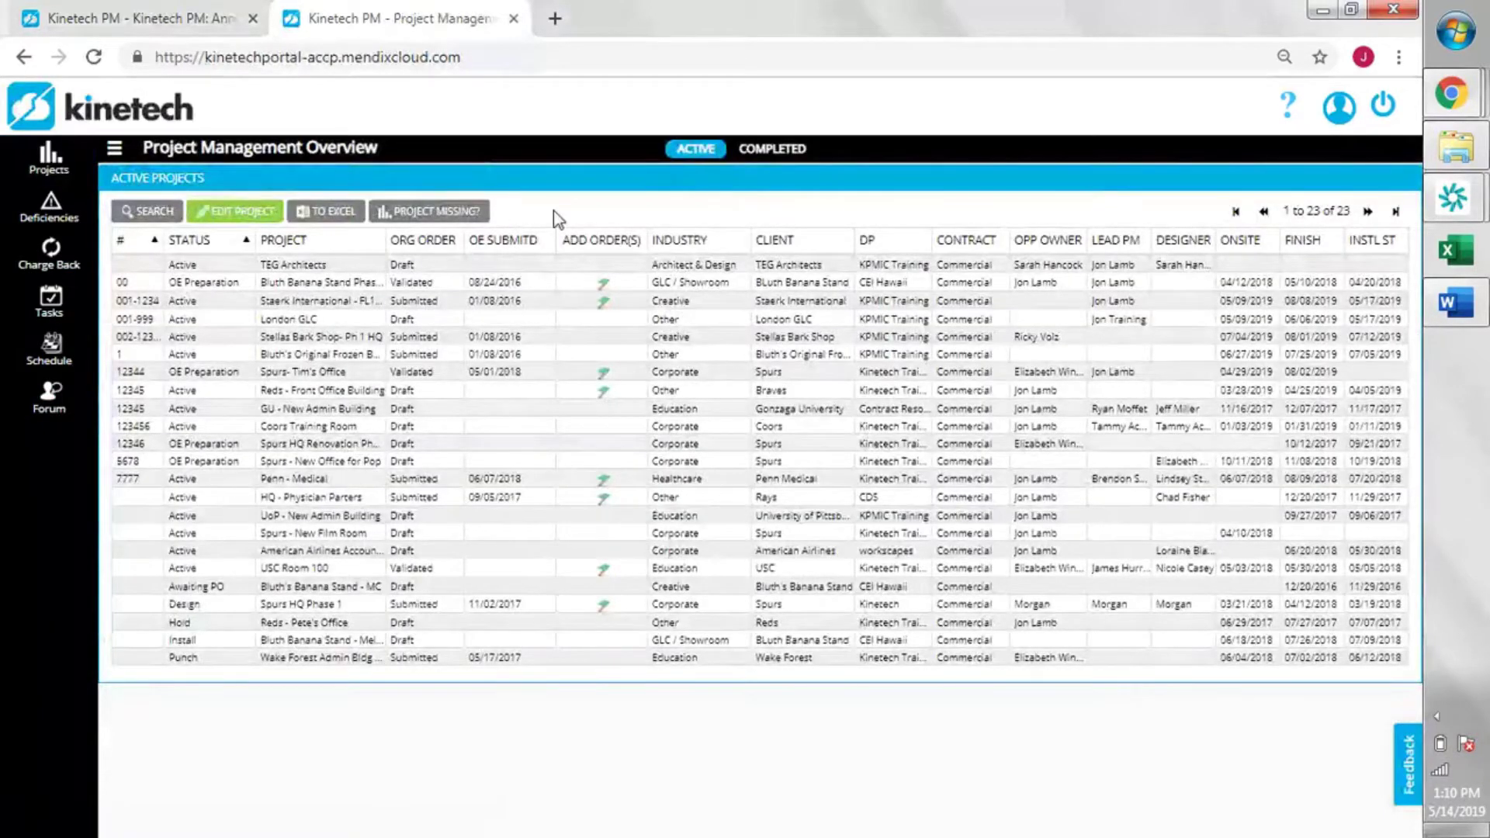
# - Start an access request for a missing project and choose KPMIC Training as the partner
pyautogui.click(485, 213)
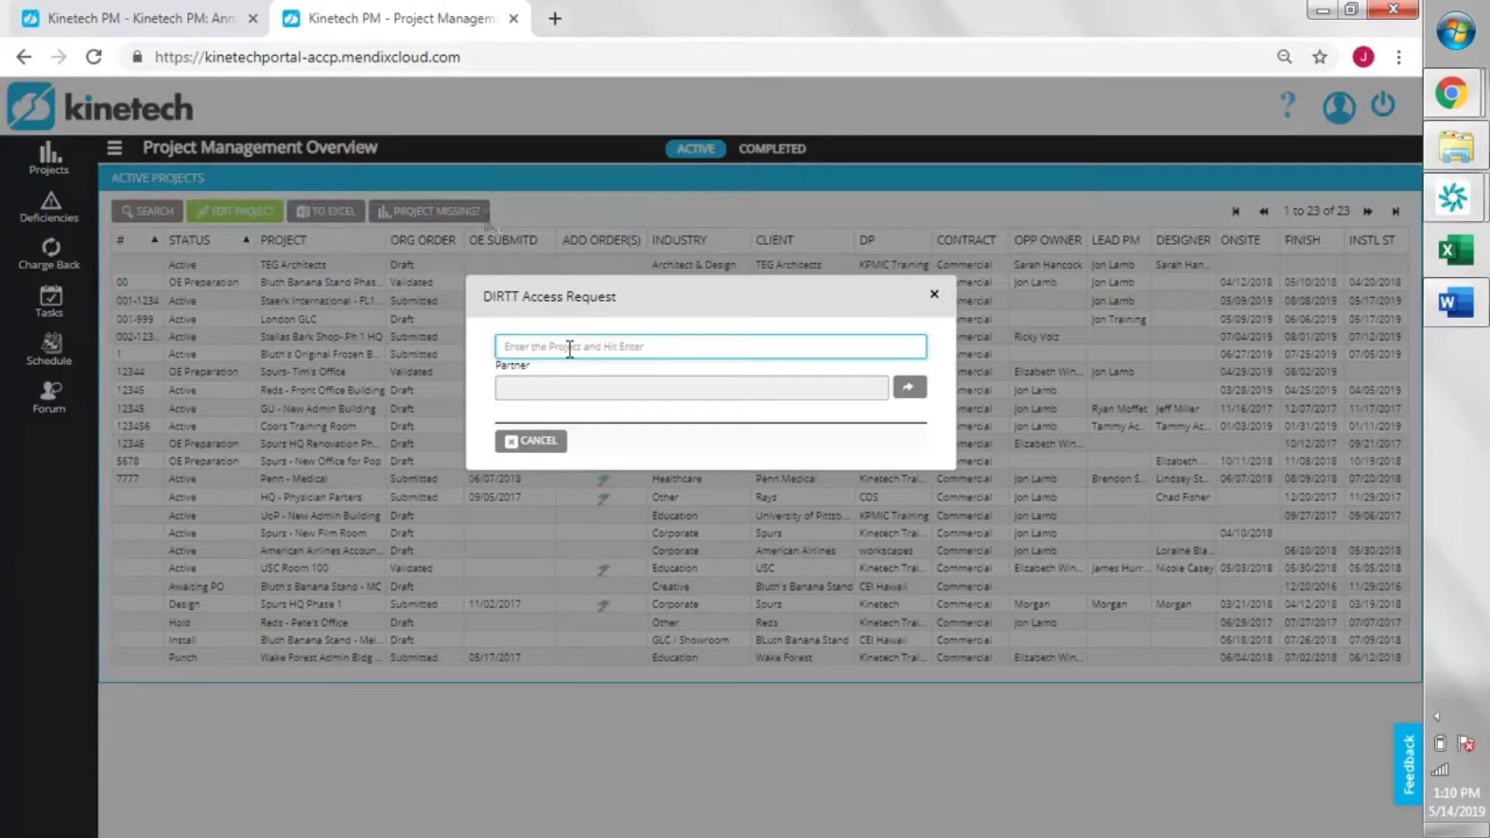
pyautogui.click(912, 388)
pyautogui.click(613, 593)
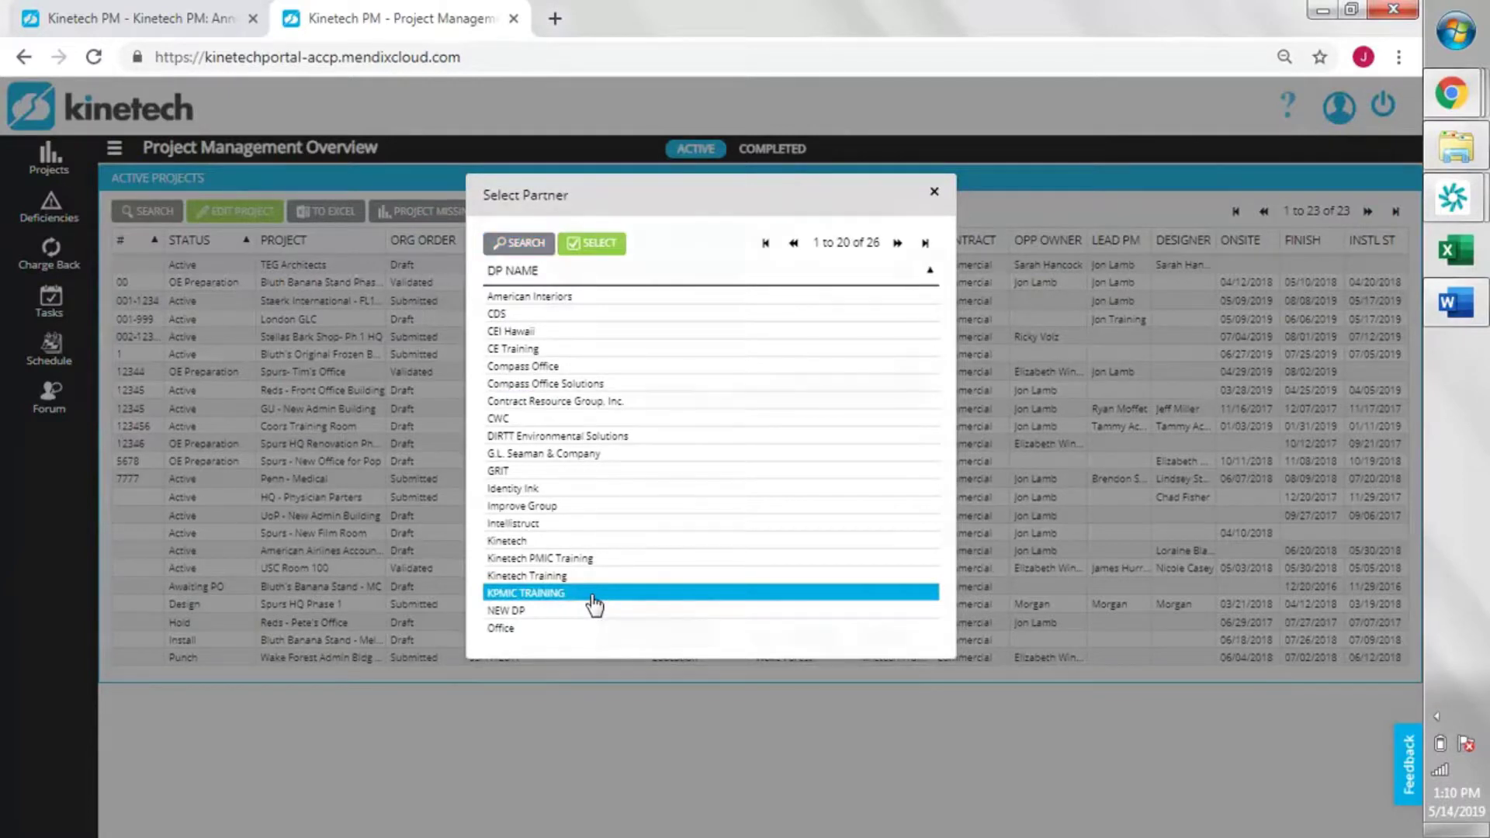
pyautogui.doubleClick(592, 595)
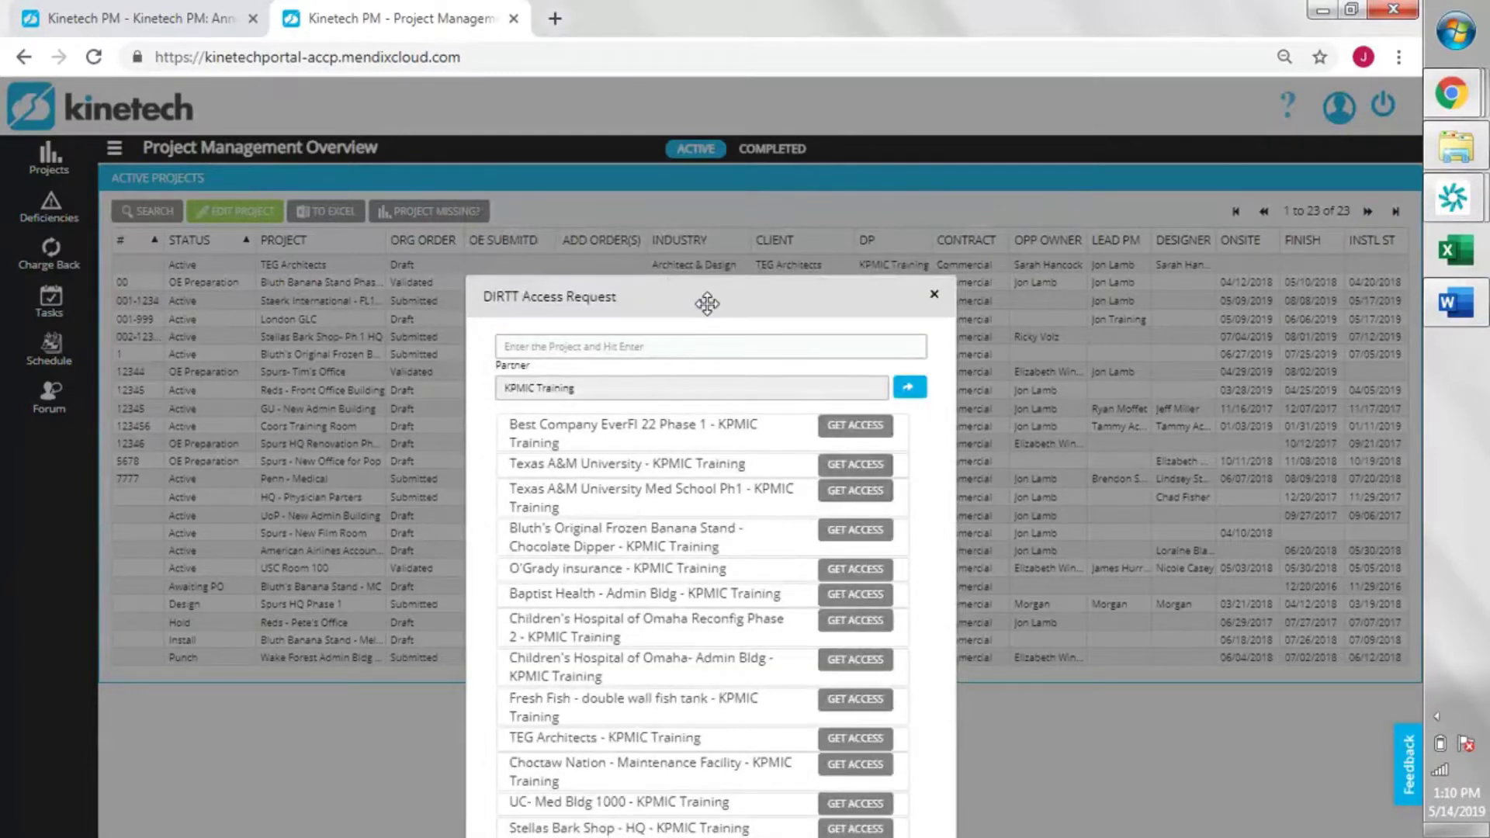
# - Move and widen the DIRTT Access Request dialog and get access to UoP - New Admin Building
pyautogui.moveTo(707, 303); pyautogui.dragTo(693, 116)
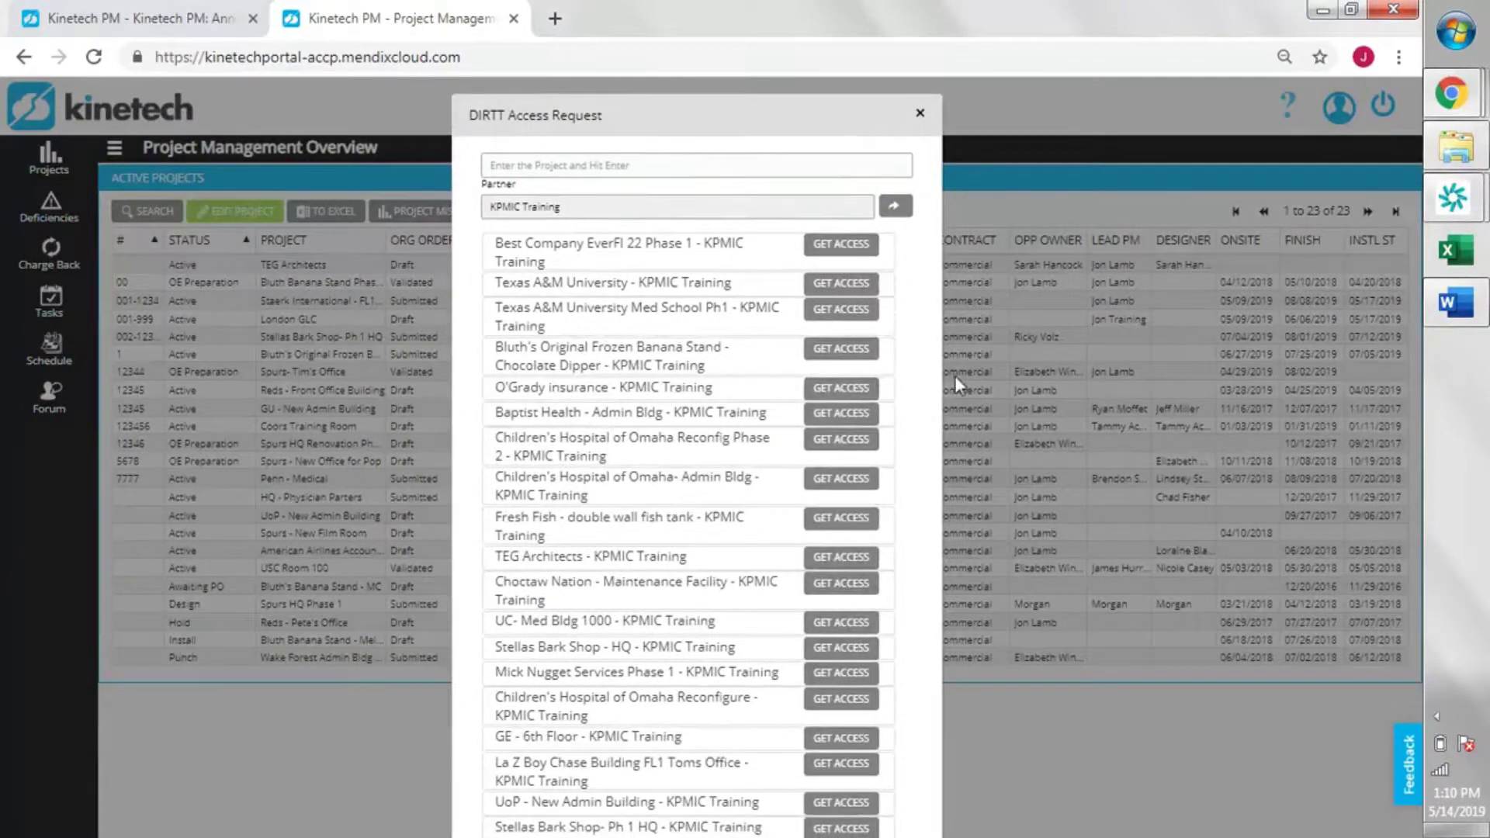
pyautogui.moveTo(937, 390); pyautogui.dragTo(1025, 402)
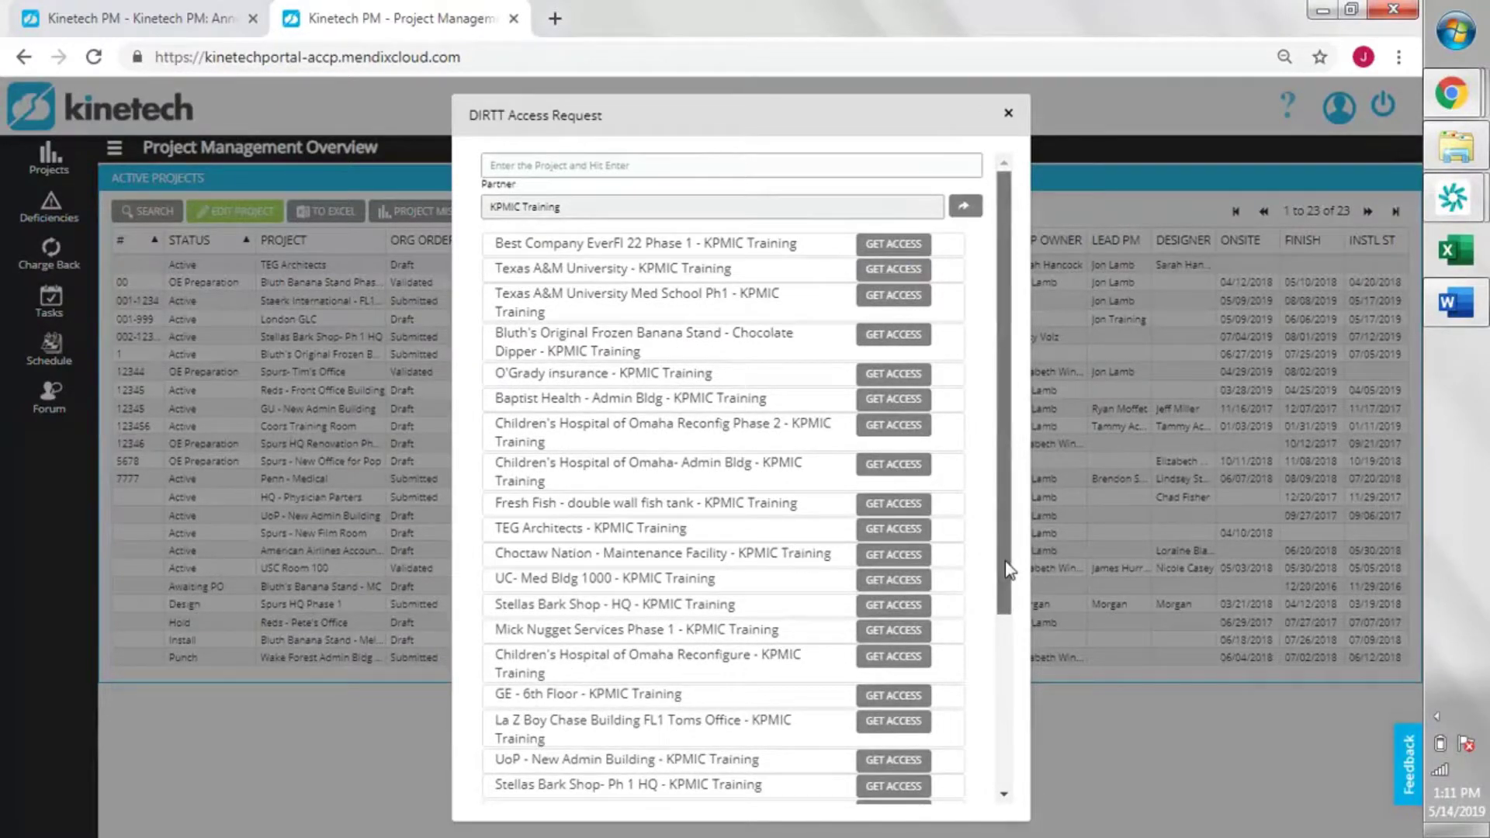
pyautogui.moveTo(1007, 570); pyautogui.dragTo(1006, 740)
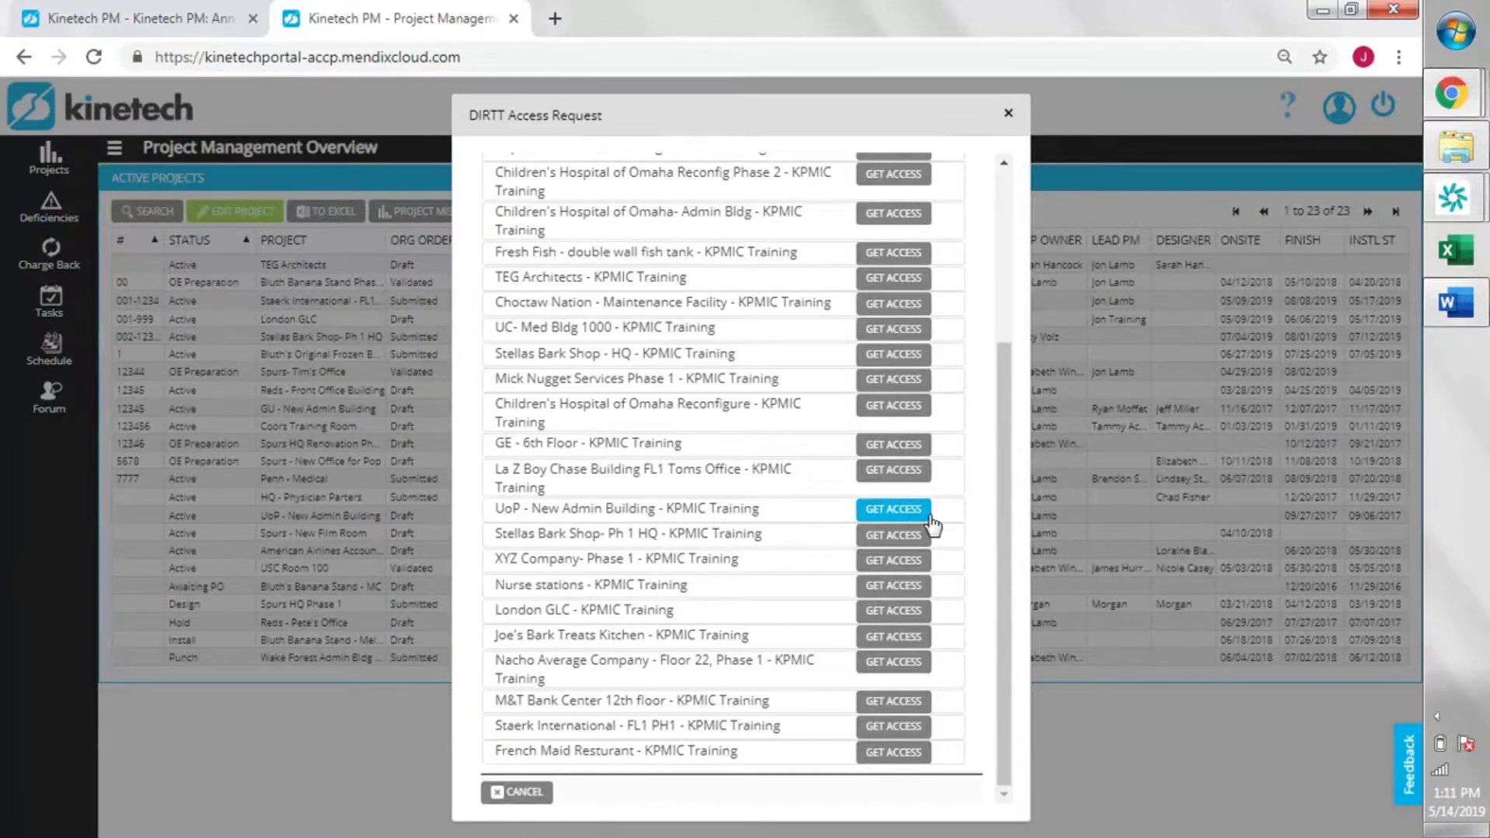
pyautogui.click(892, 509)
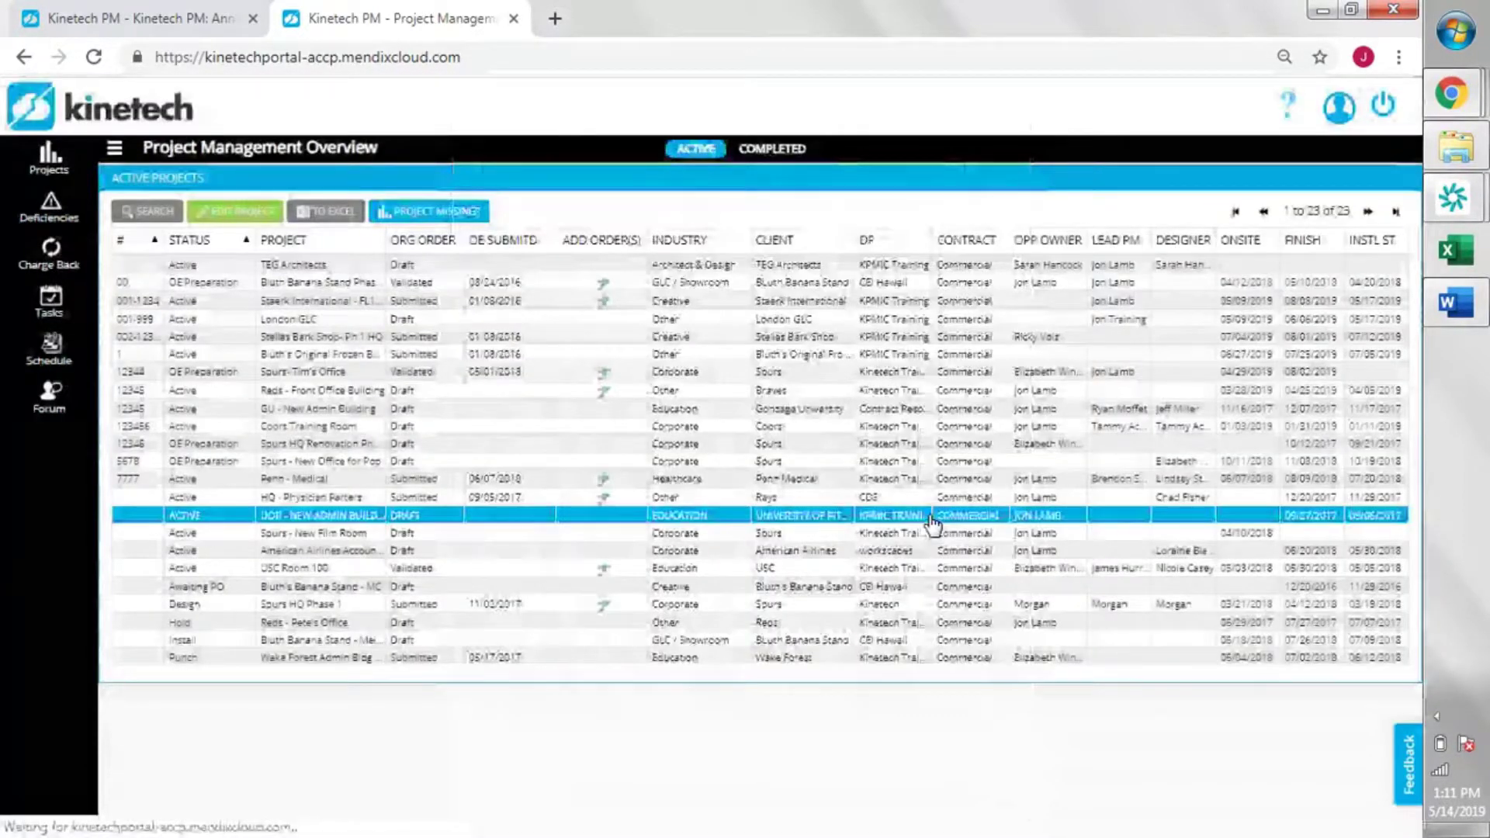
# - Sort the active projects by project name and select UoP - New Admin Building
pyautogui.click(303, 239)
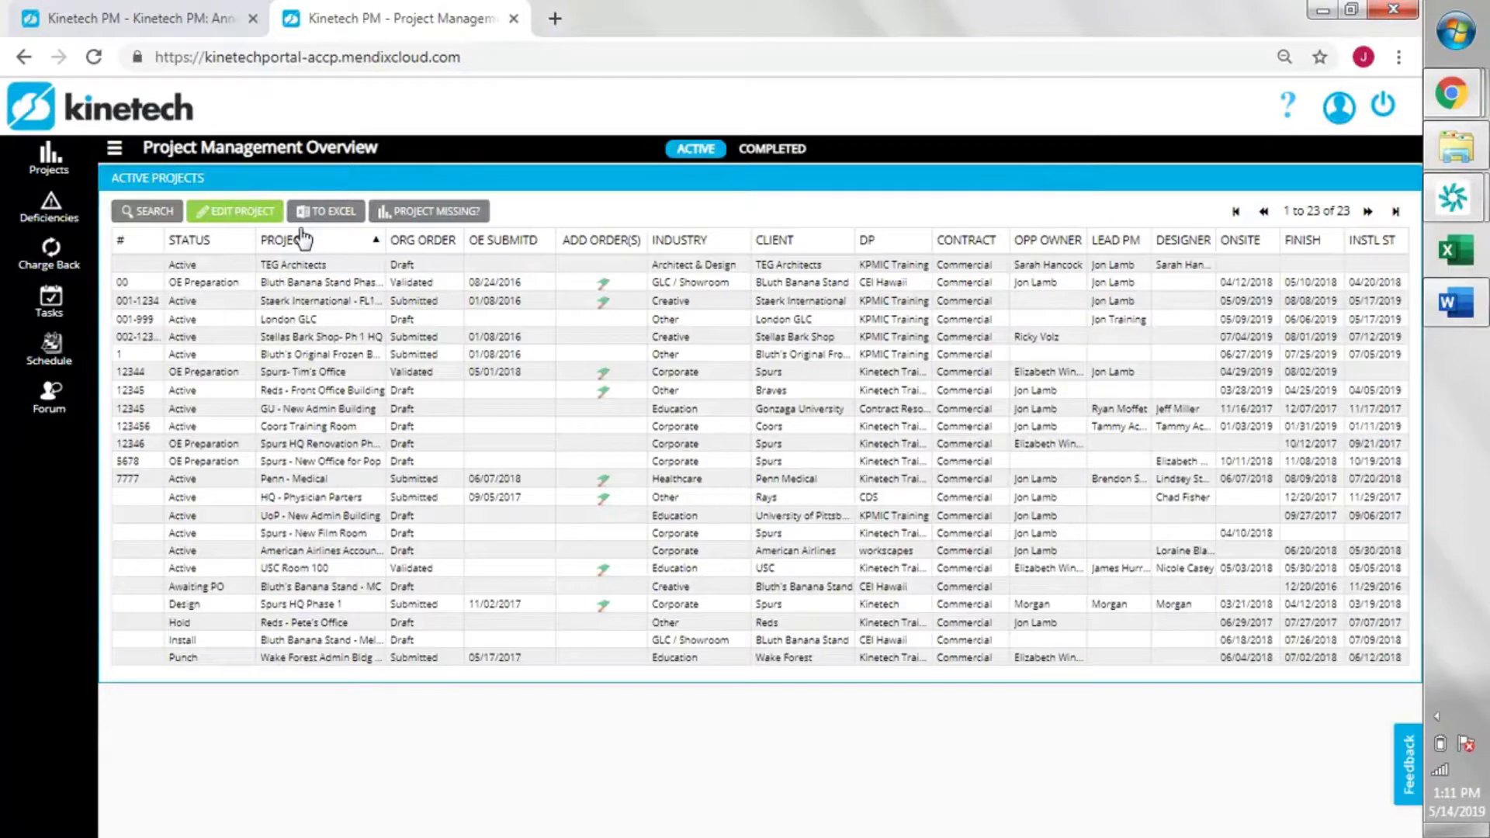
pyautogui.click(353, 622)
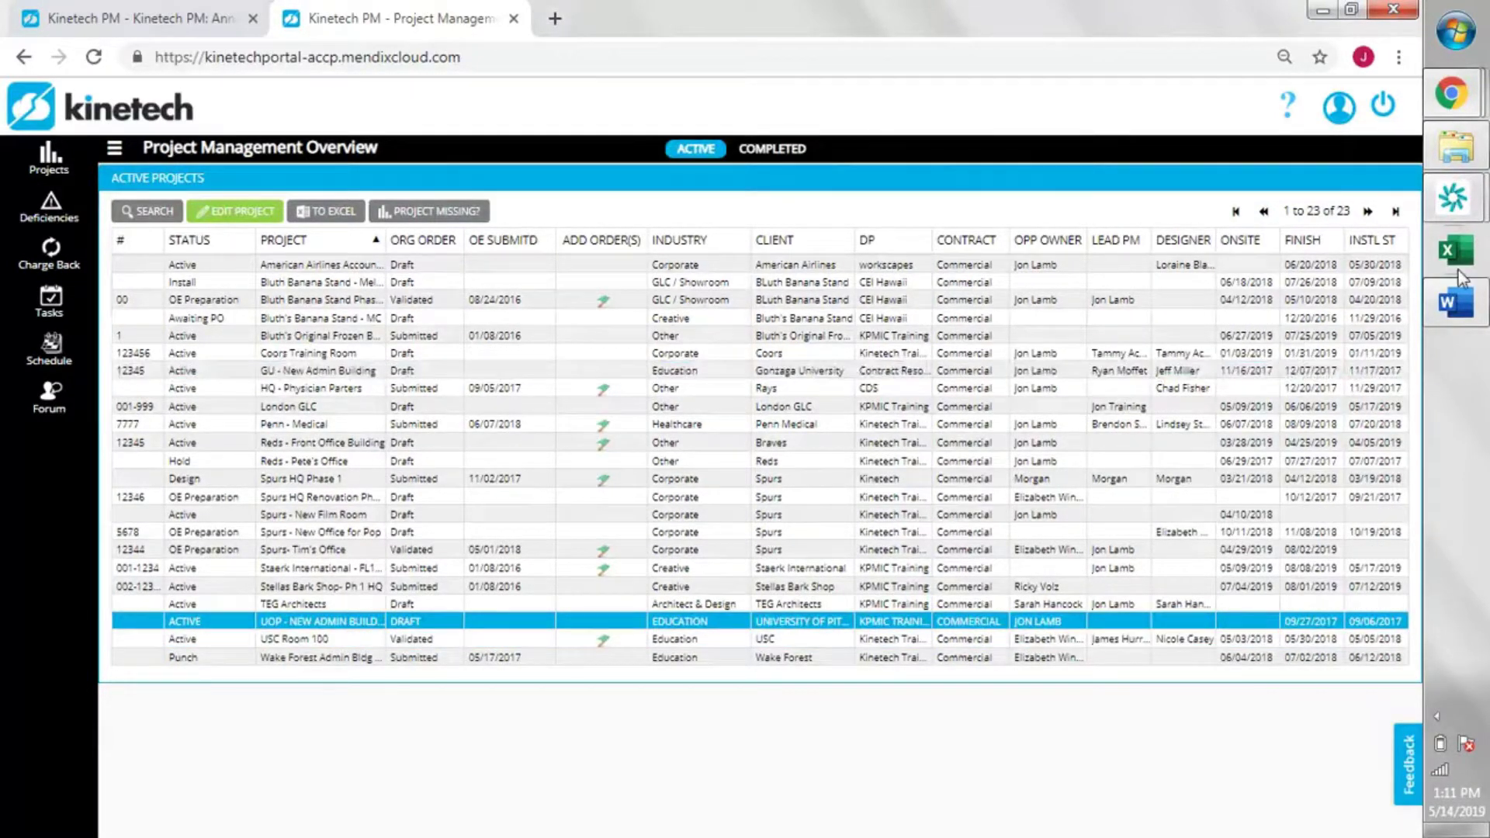
# - Check the training agenda in Word and return to the project overview in Chrome
pyautogui.click(1455, 303)
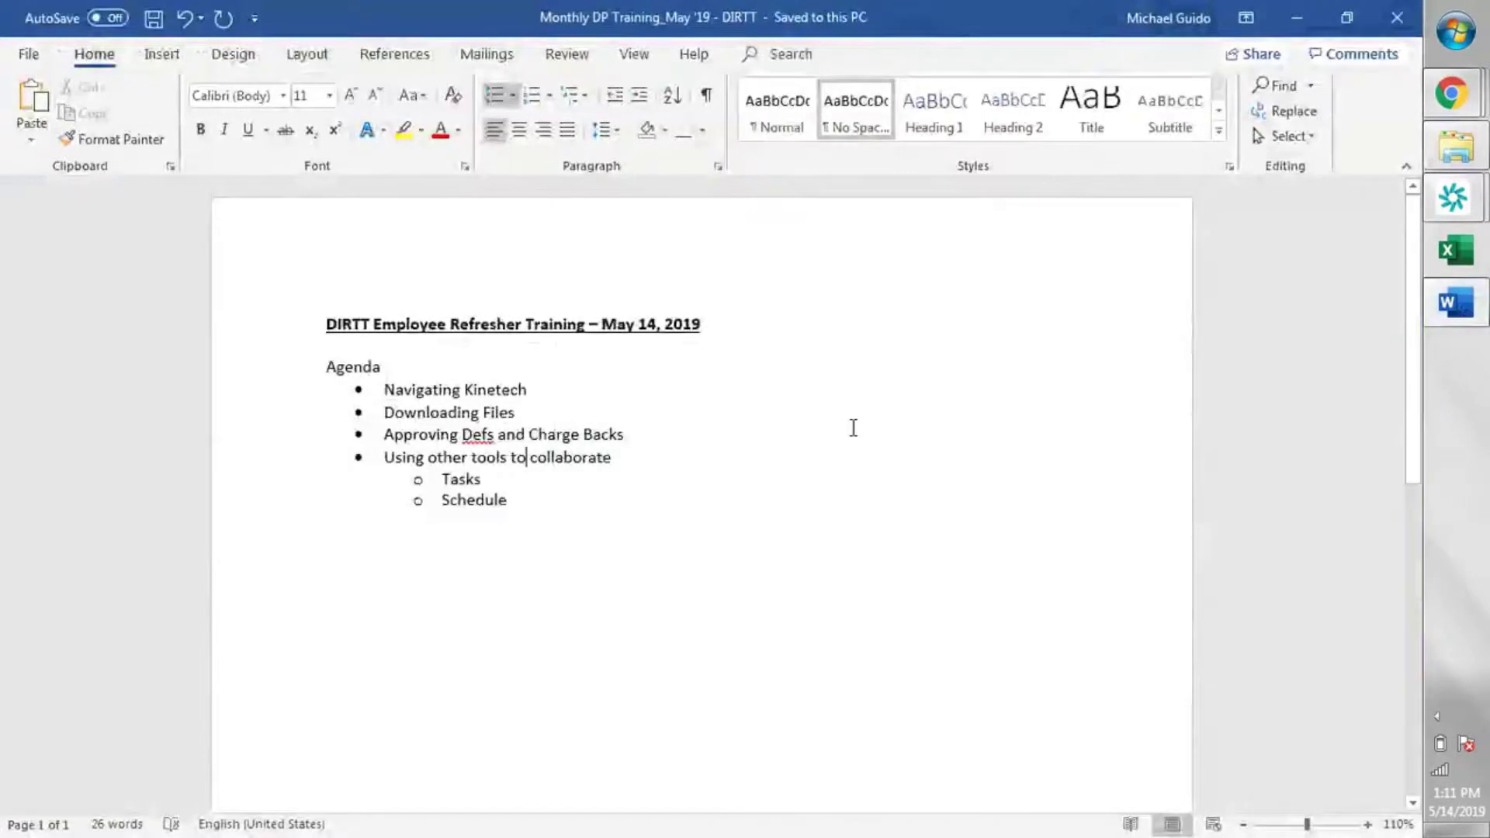
pyautogui.press('Up')
pyautogui.hotkey('alt', 'Tab')
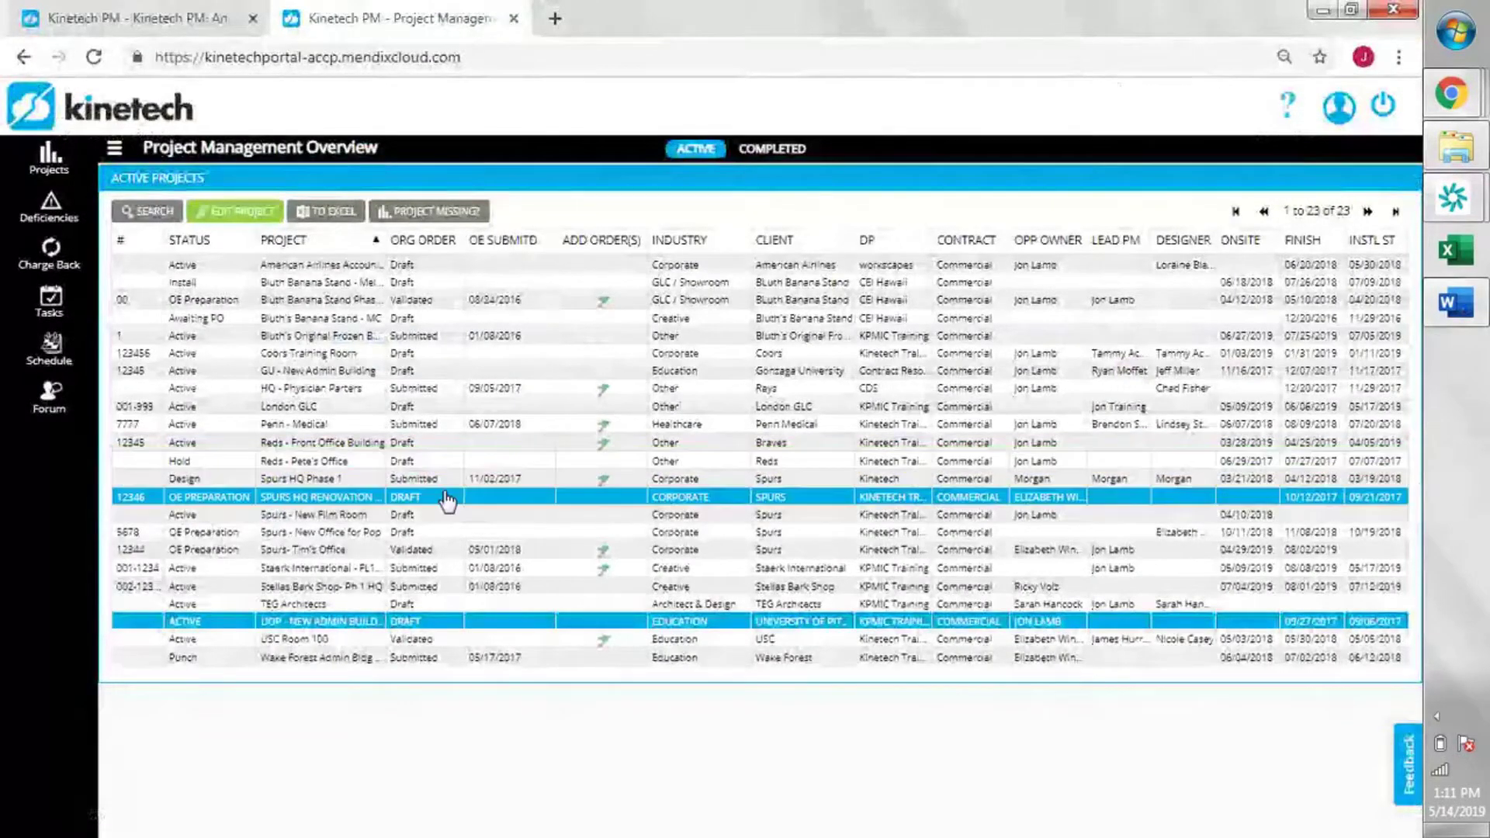
# - Open the Staerk International - FL1 PH1 project and zip and download all order entry files from the original order
pyautogui.click(358, 574)
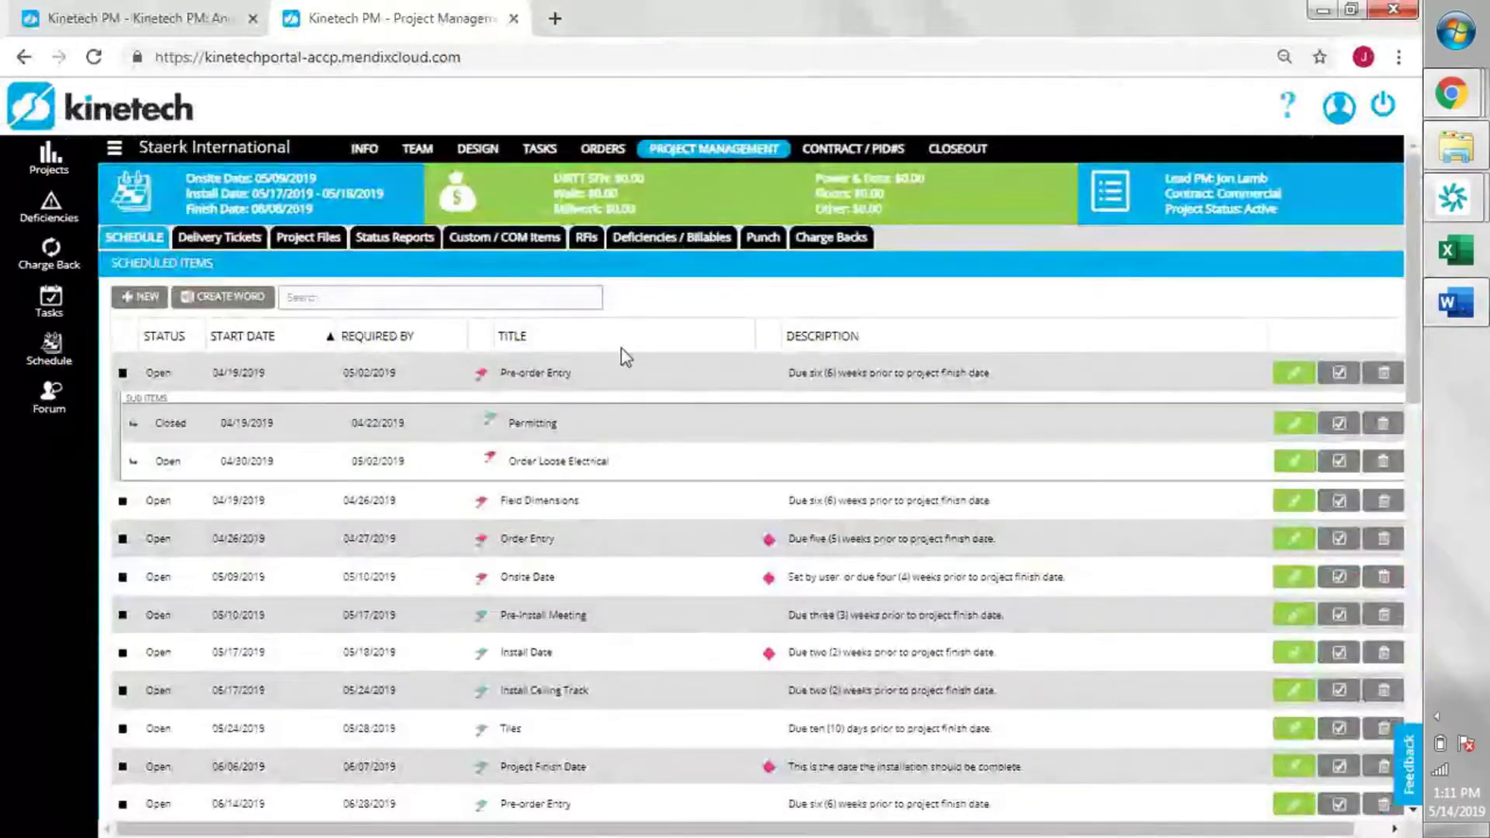
pyautogui.click(602, 148)
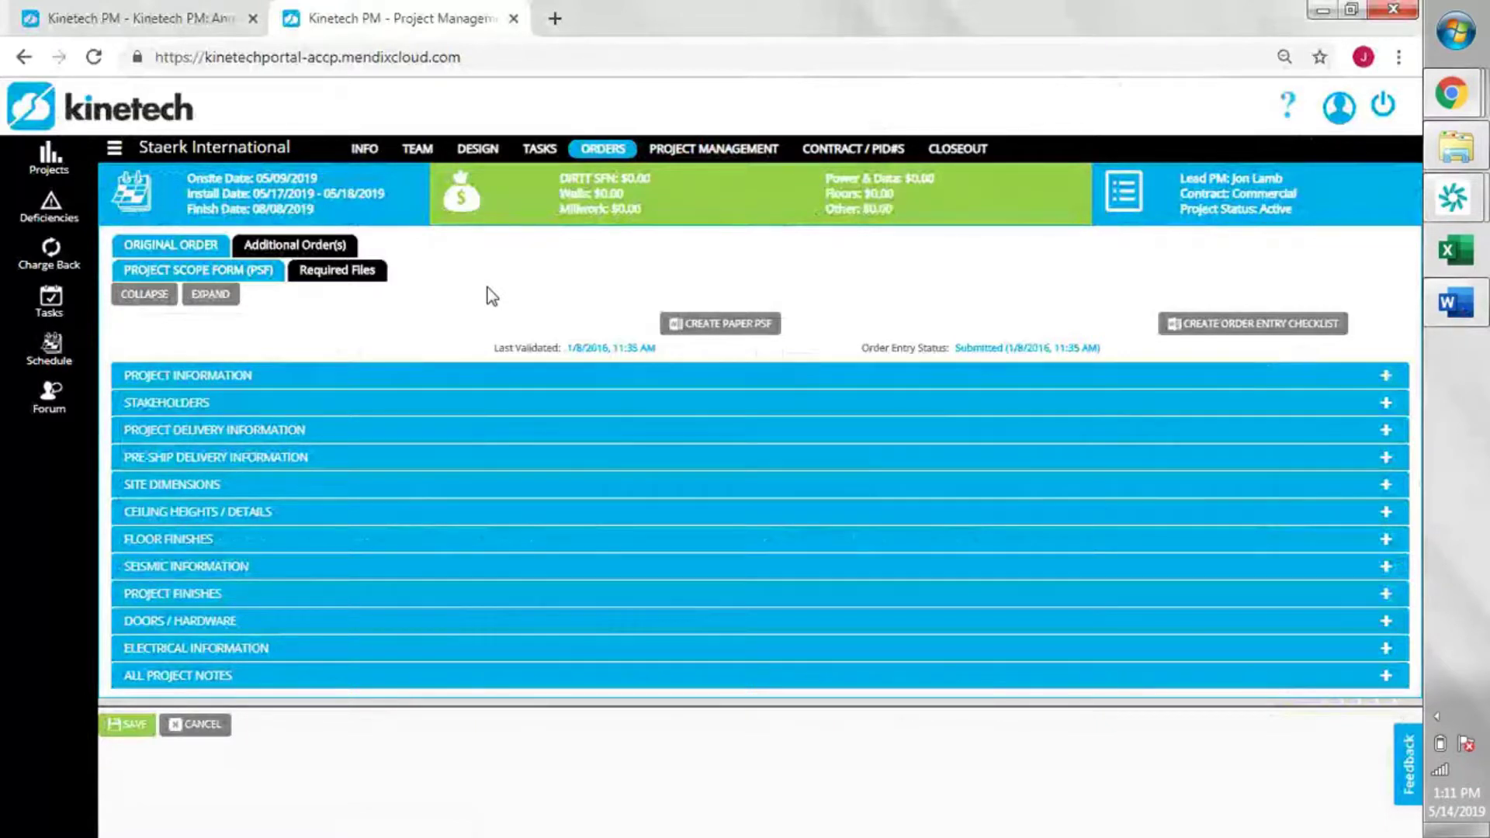
pyautogui.click(323, 283)
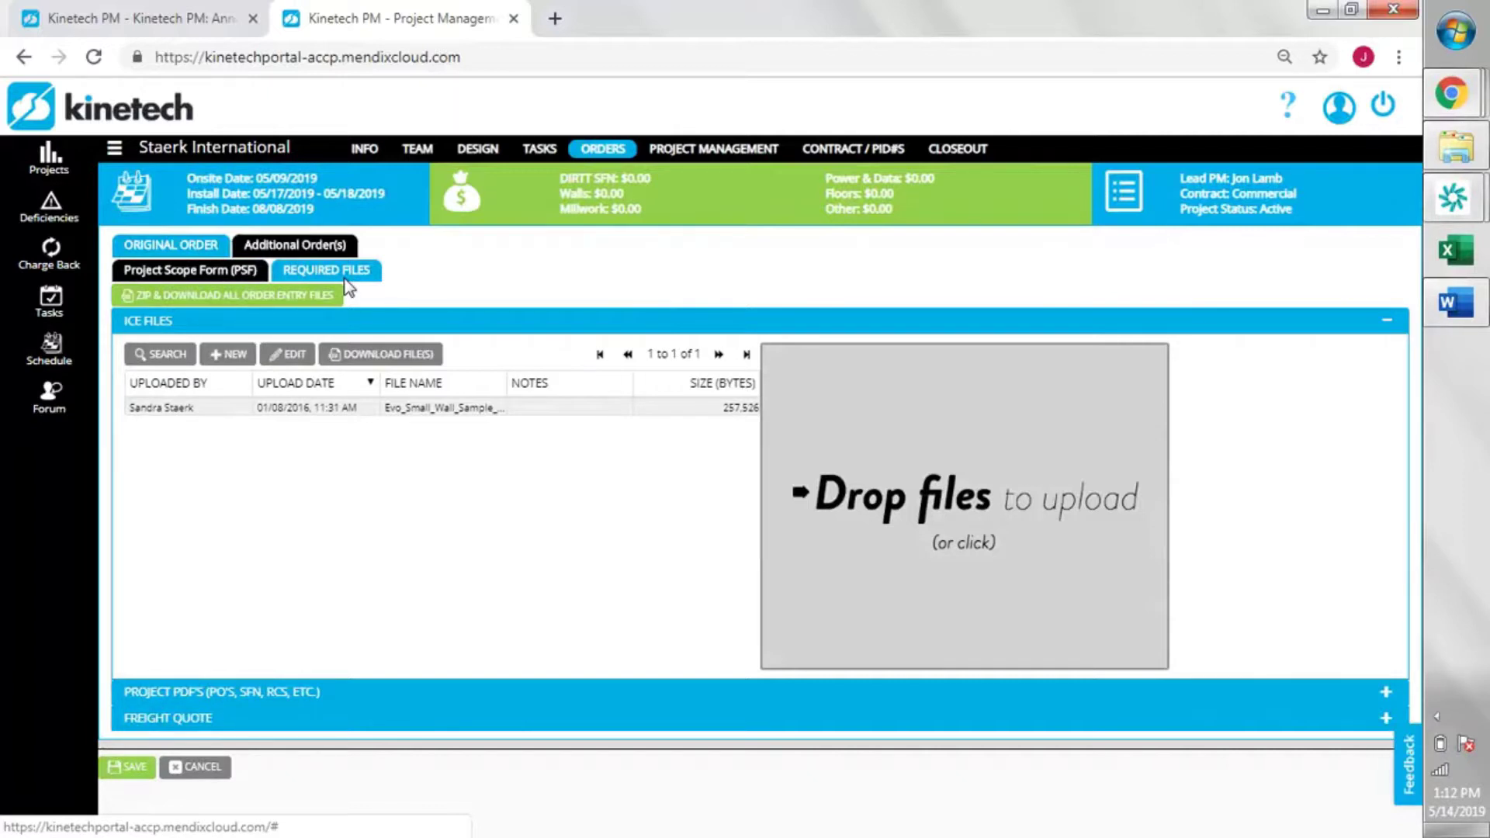
pyautogui.click(232, 296)
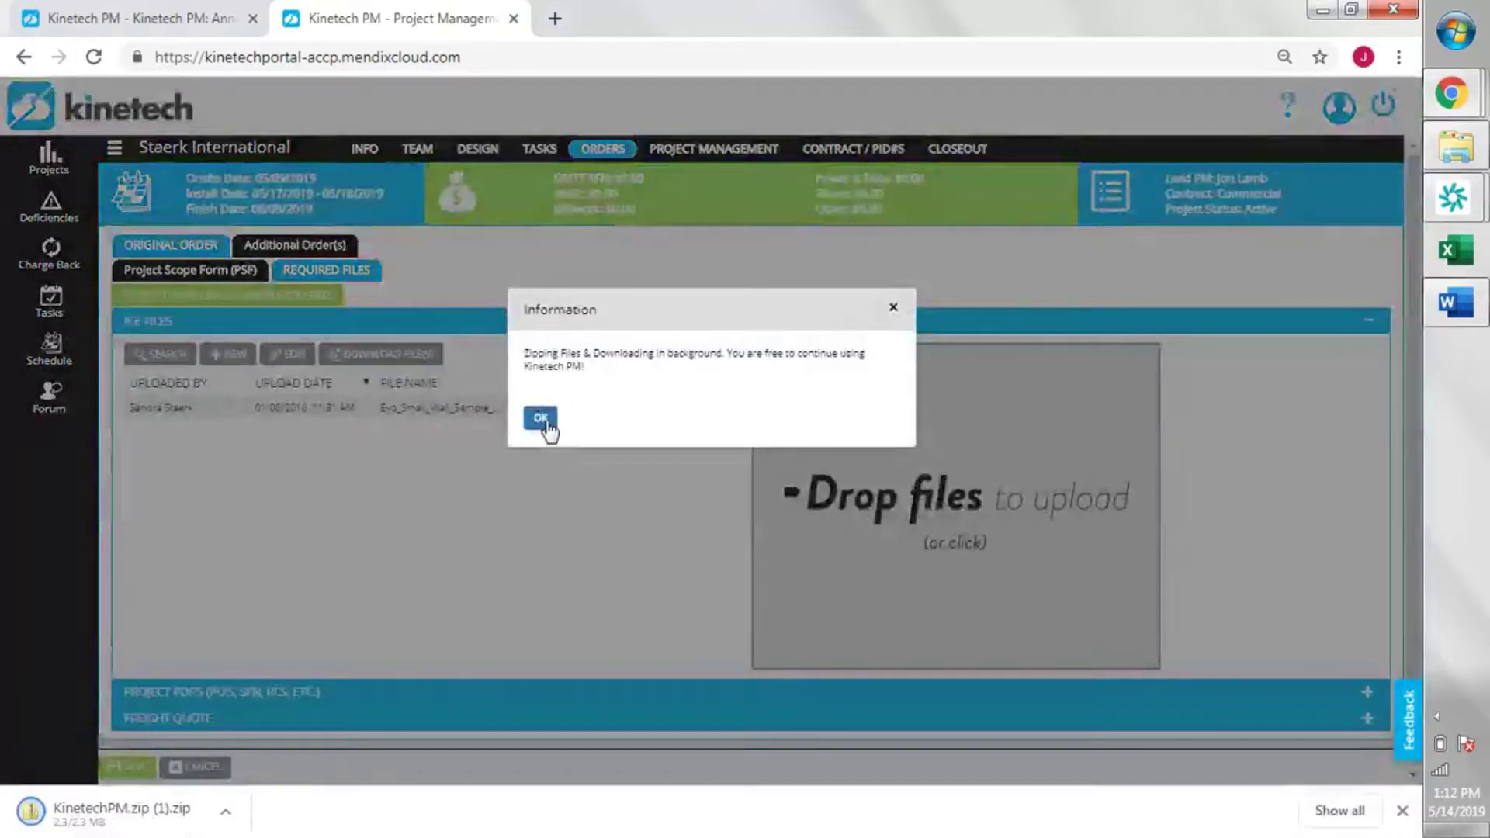
pyautogui.click(543, 420)
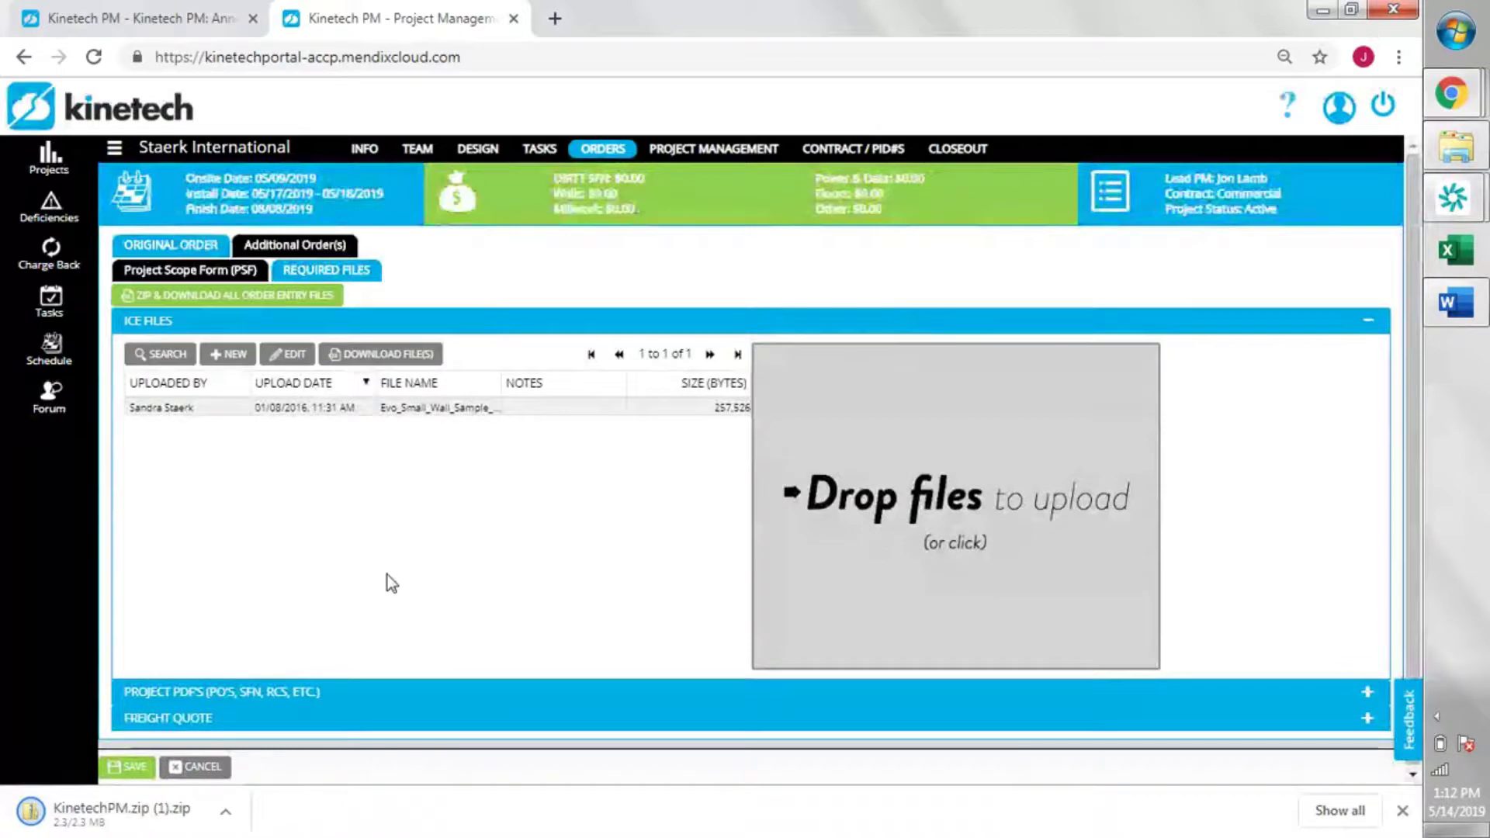
# - View the original order's Project Scope Form with all sections expanded, and collapse them again
pyautogui.click(239, 271)
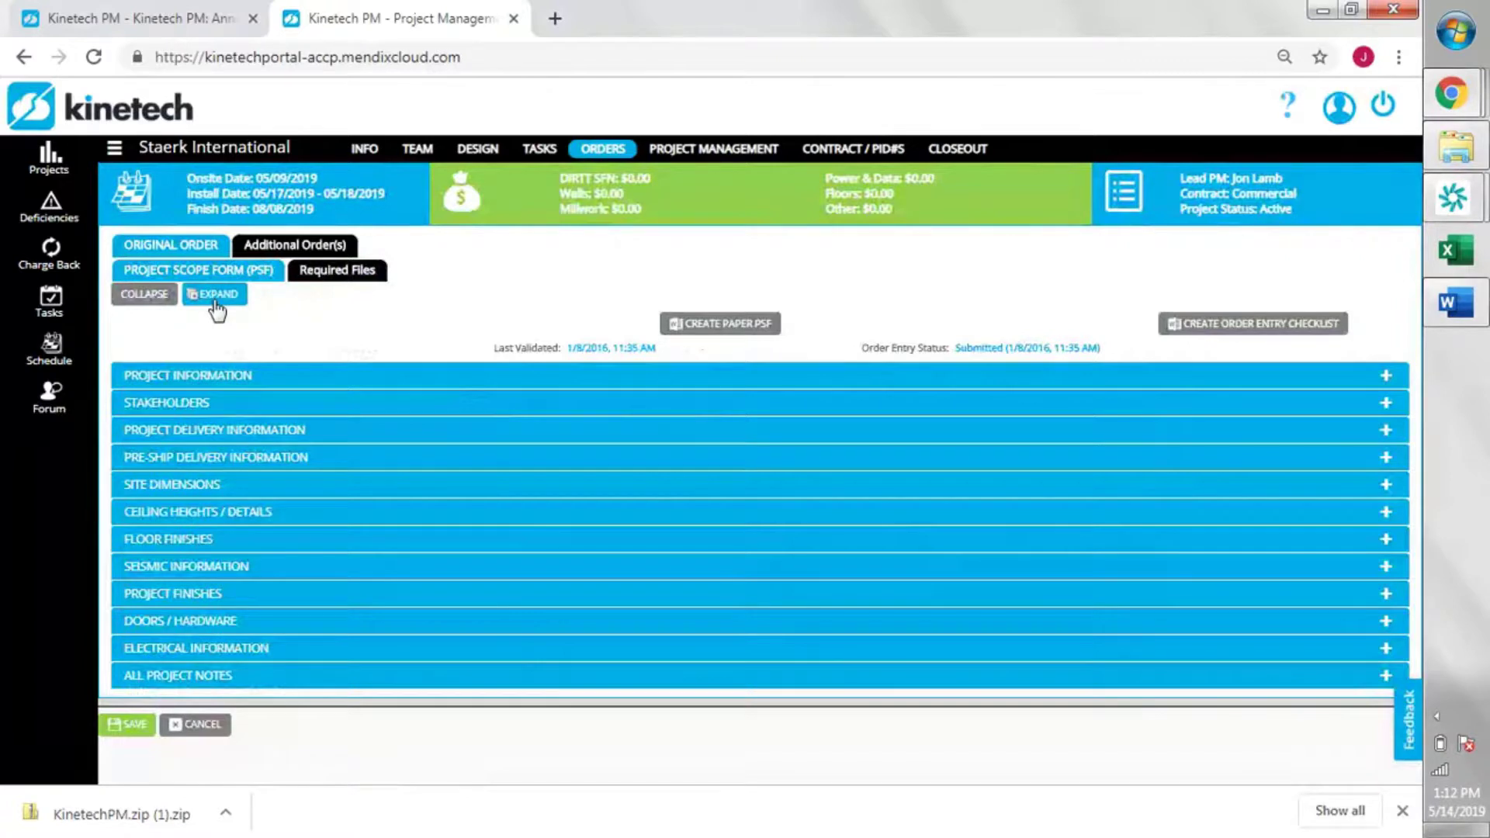
pyautogui.click(217, 301)
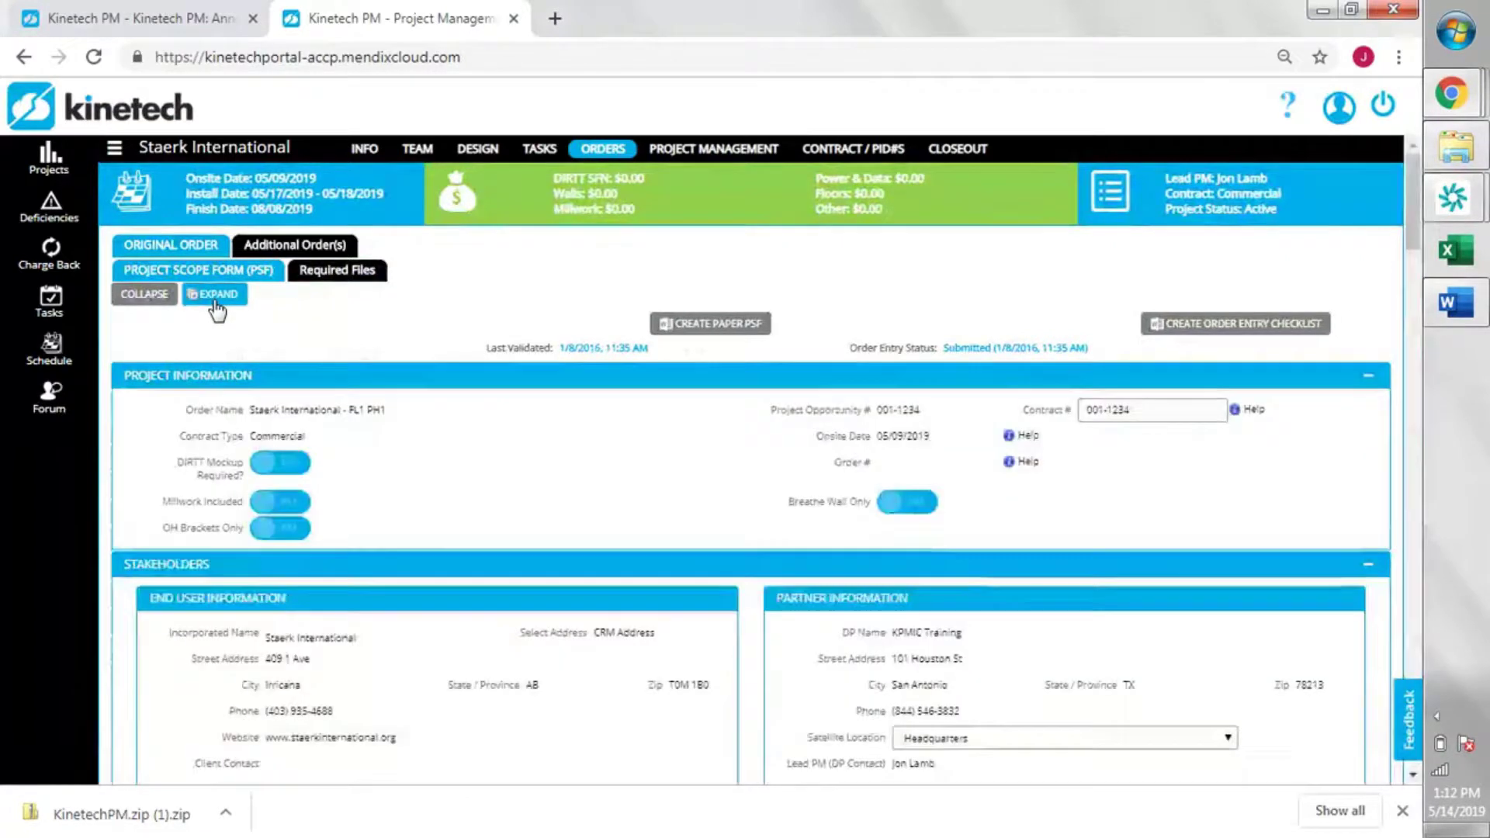
pyautogui.click(147, 294)
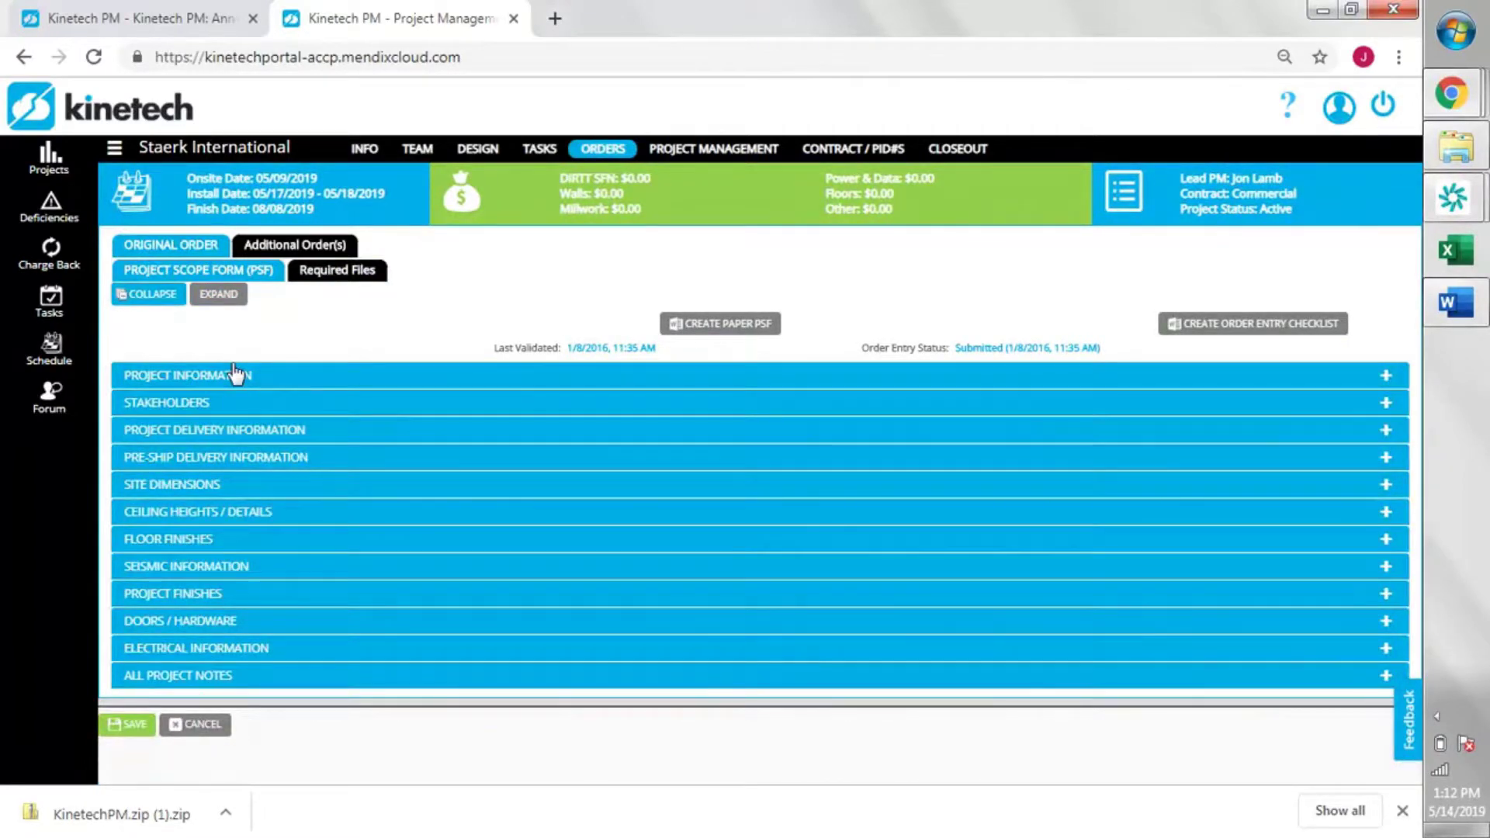
# - View the Project Information section of the Project Scope Form and collapse it again
pyautogui.click(264, 380)
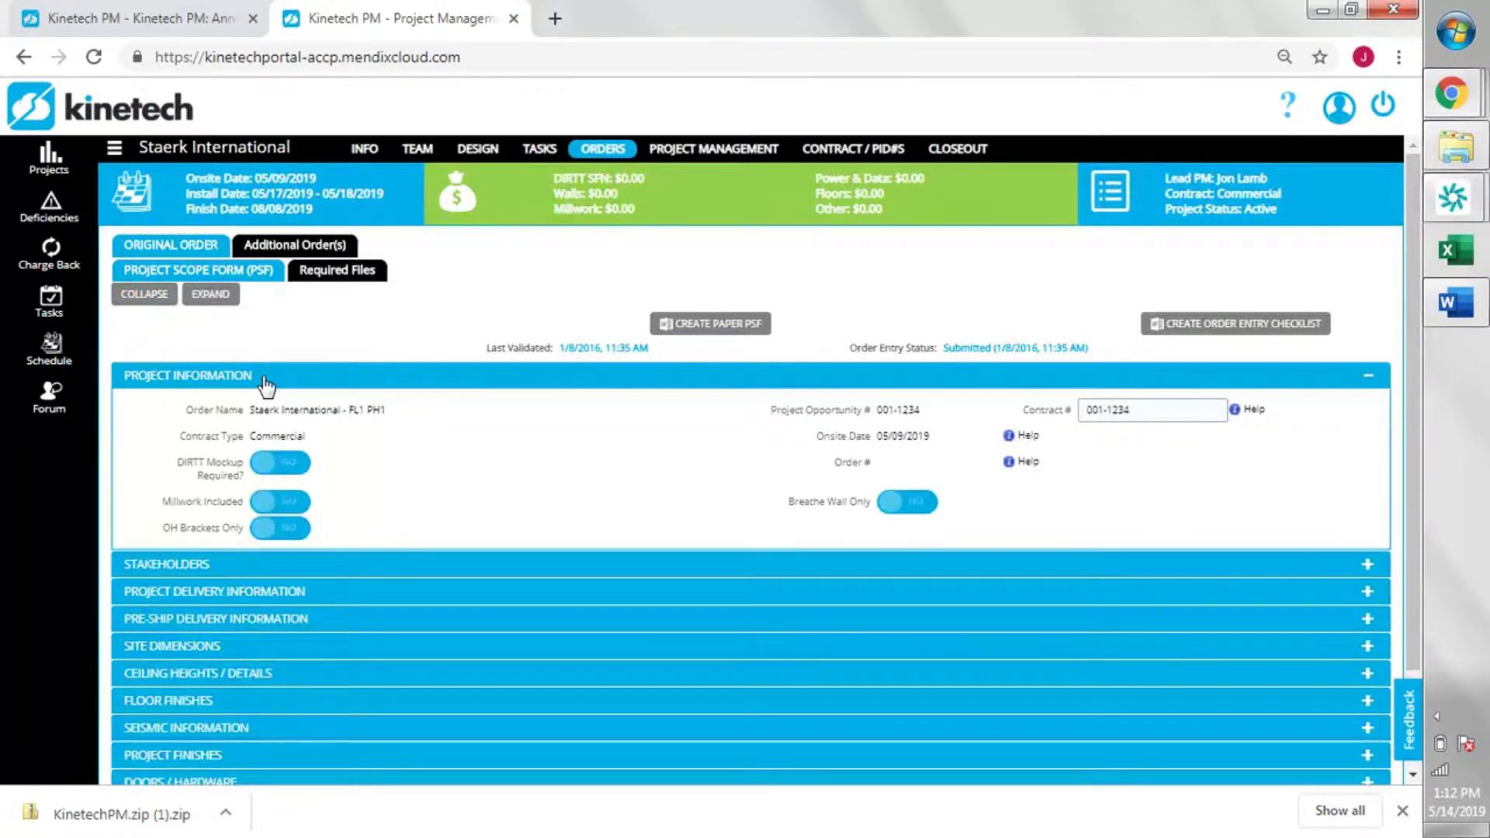
pyautogui.click(264, 380)
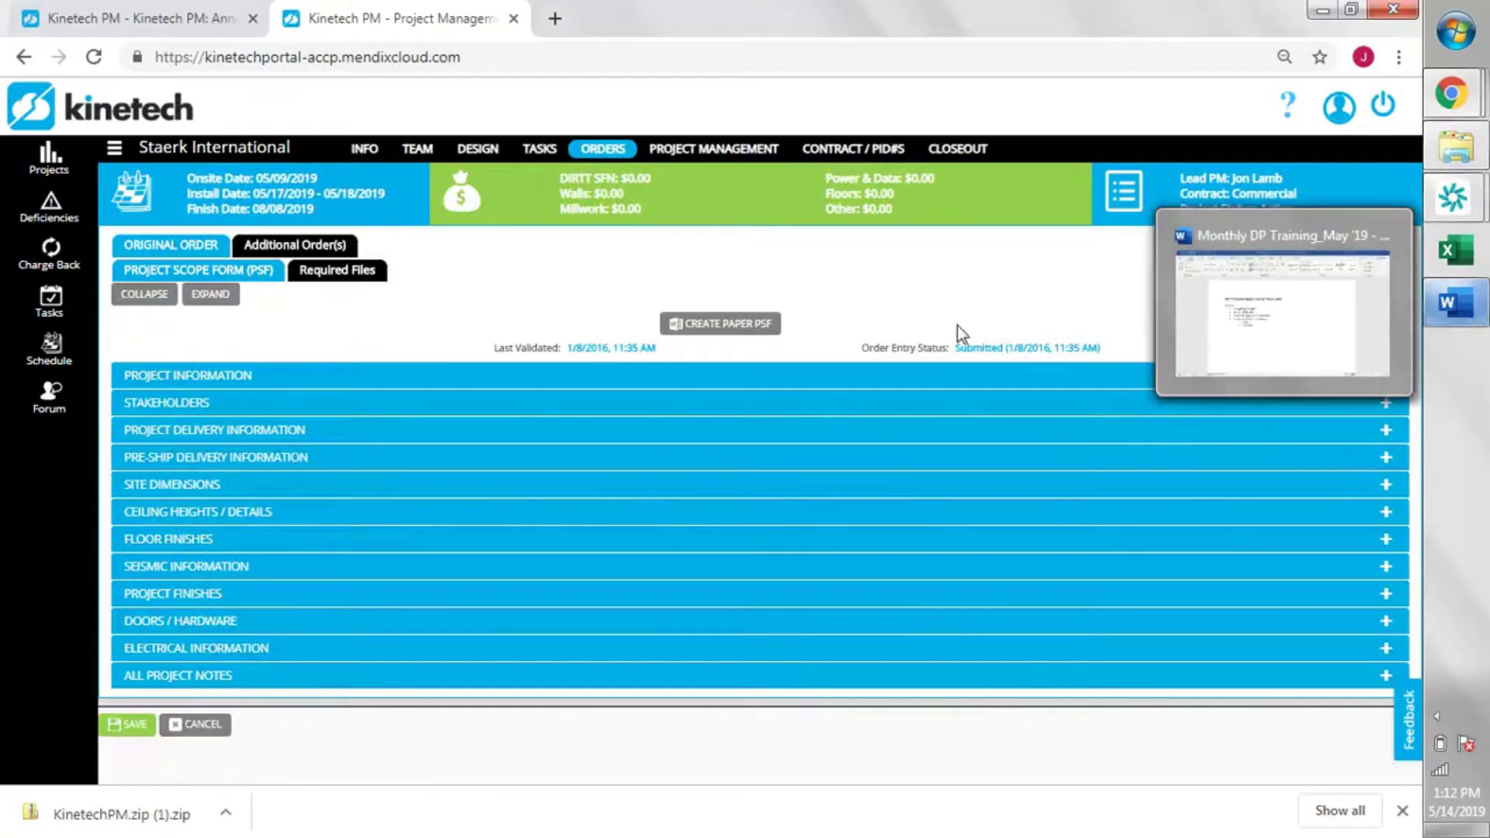
# - Download all install drawings from the Staerk International project files as a zip, open the archive and close its window
pyautogui.click(702, 149)
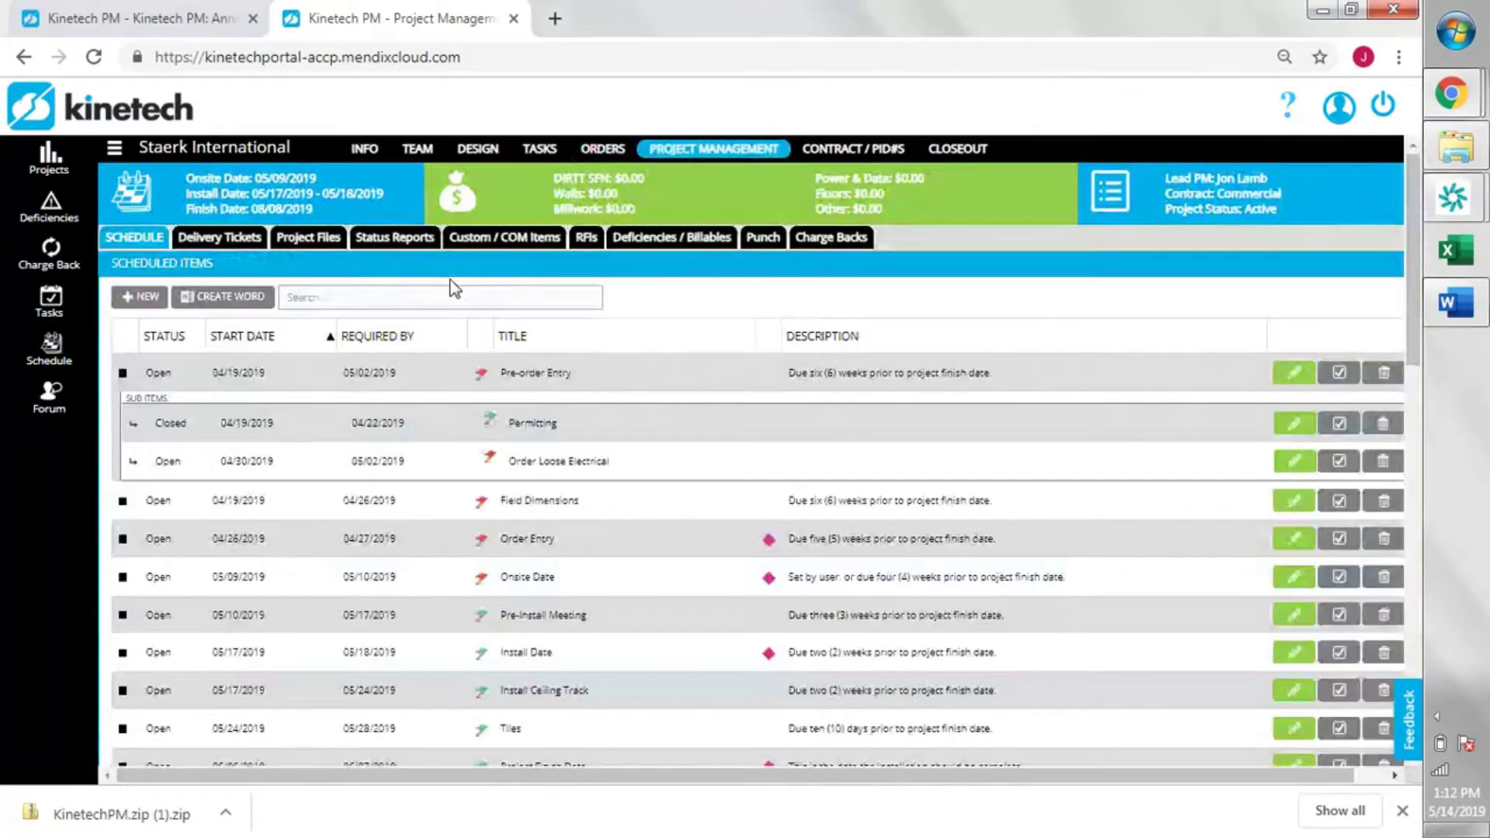
pyautogui.click(314, 245)
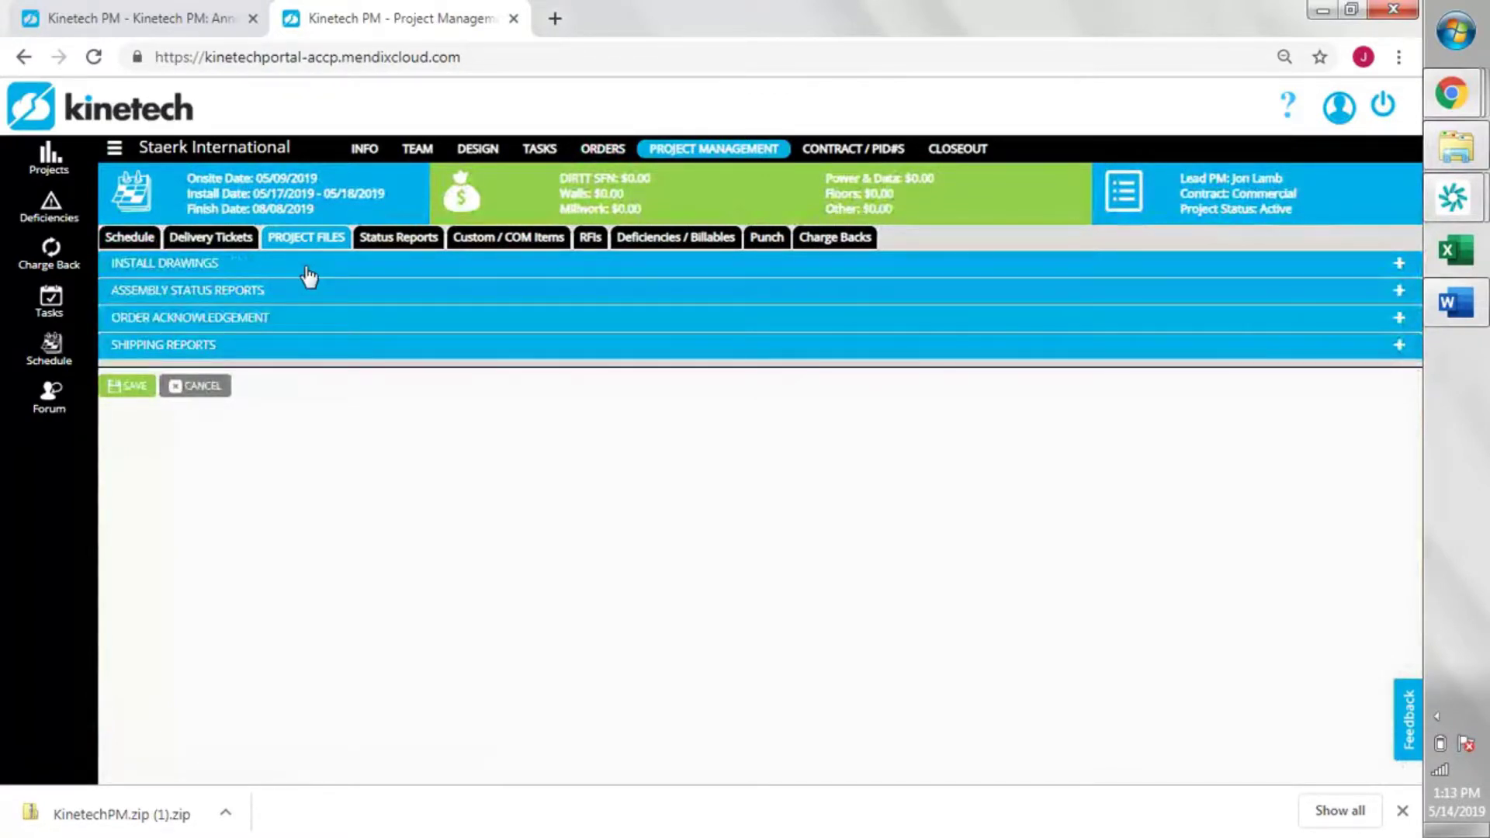
pyautogui.click(309, 277)
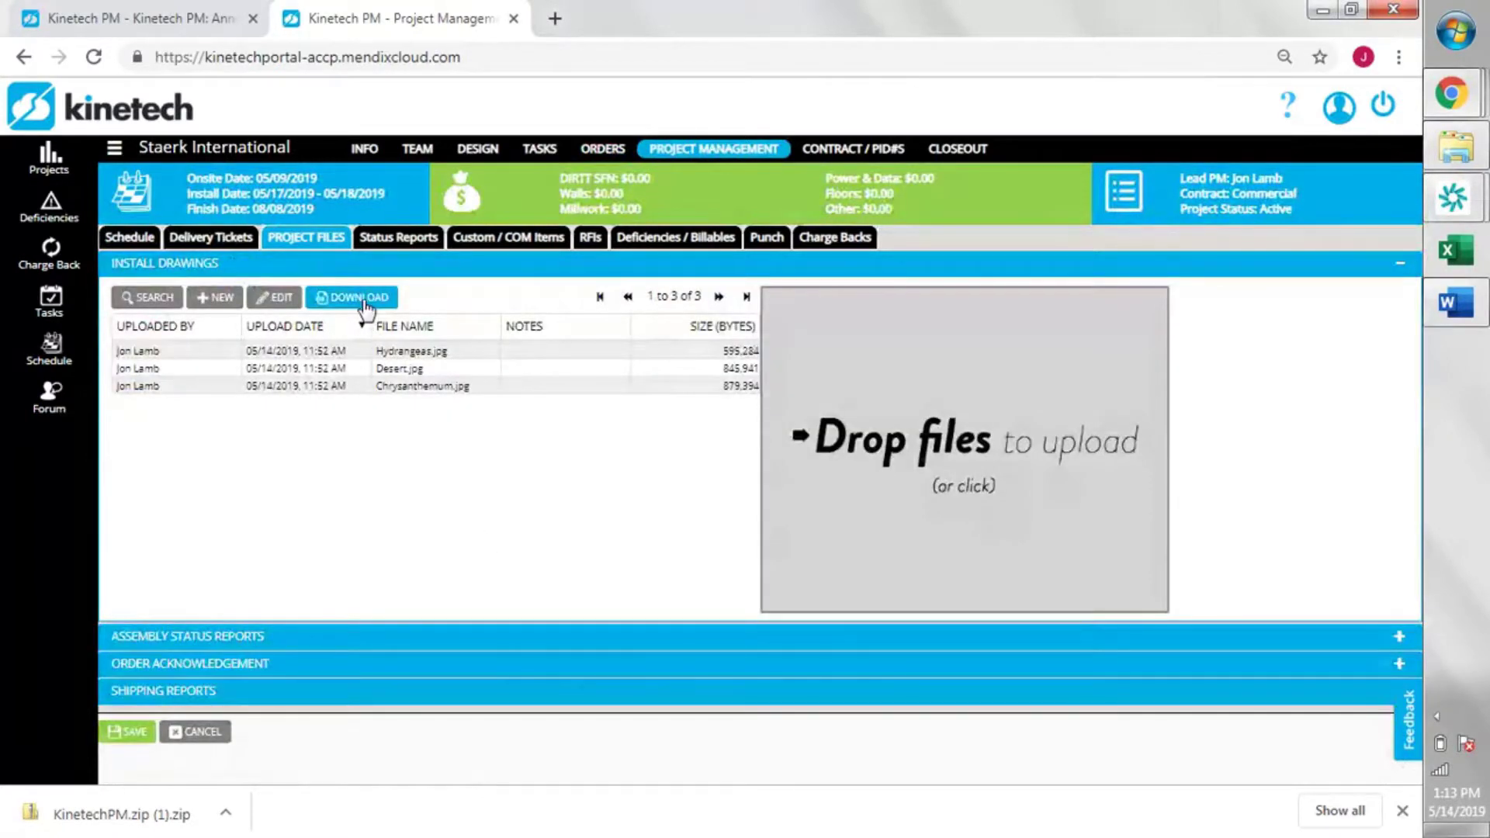
pyautogui.click(367, 388)
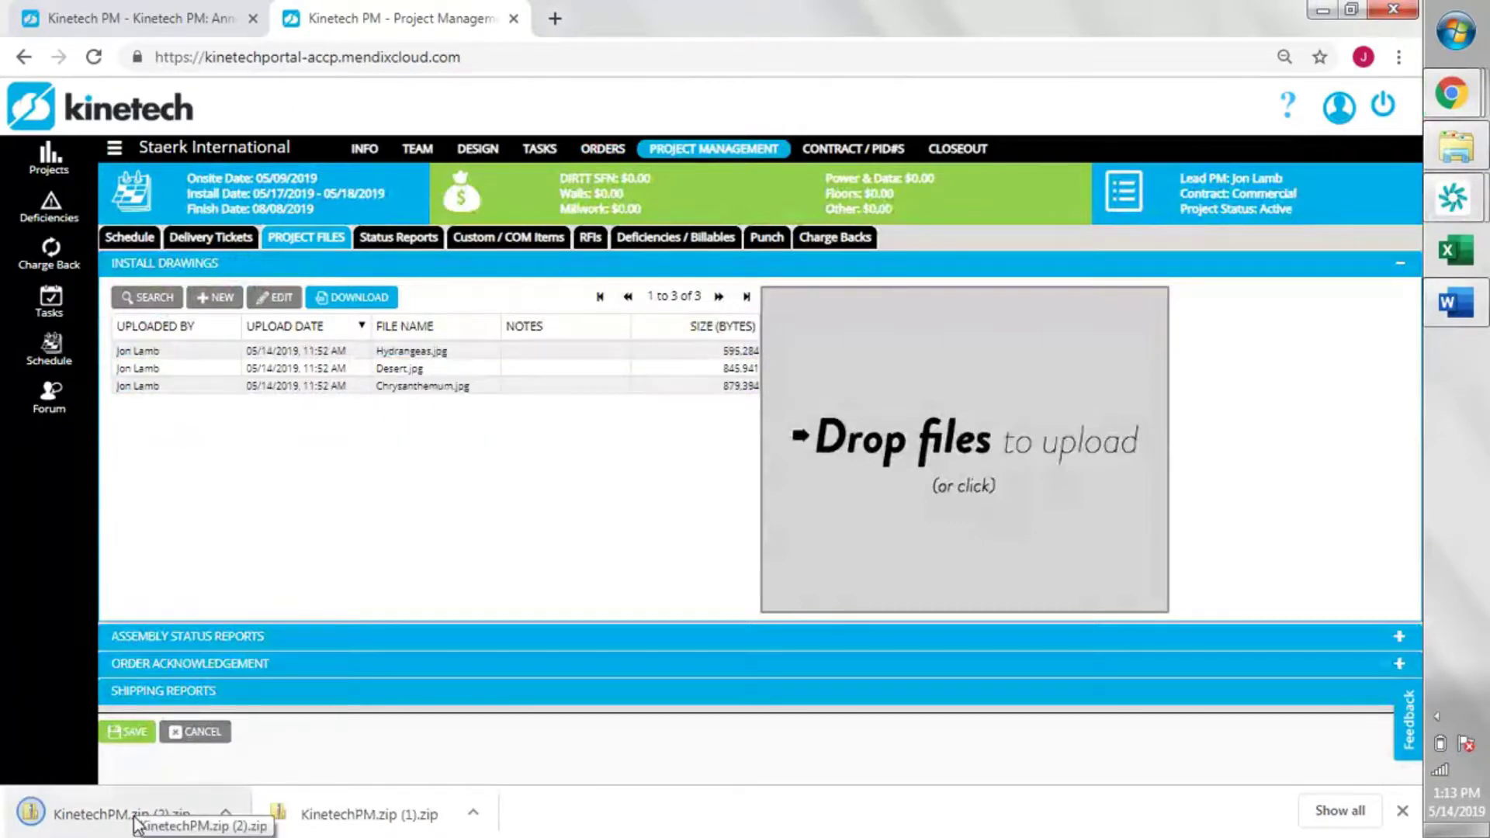
pyautogui.click(136, 820)
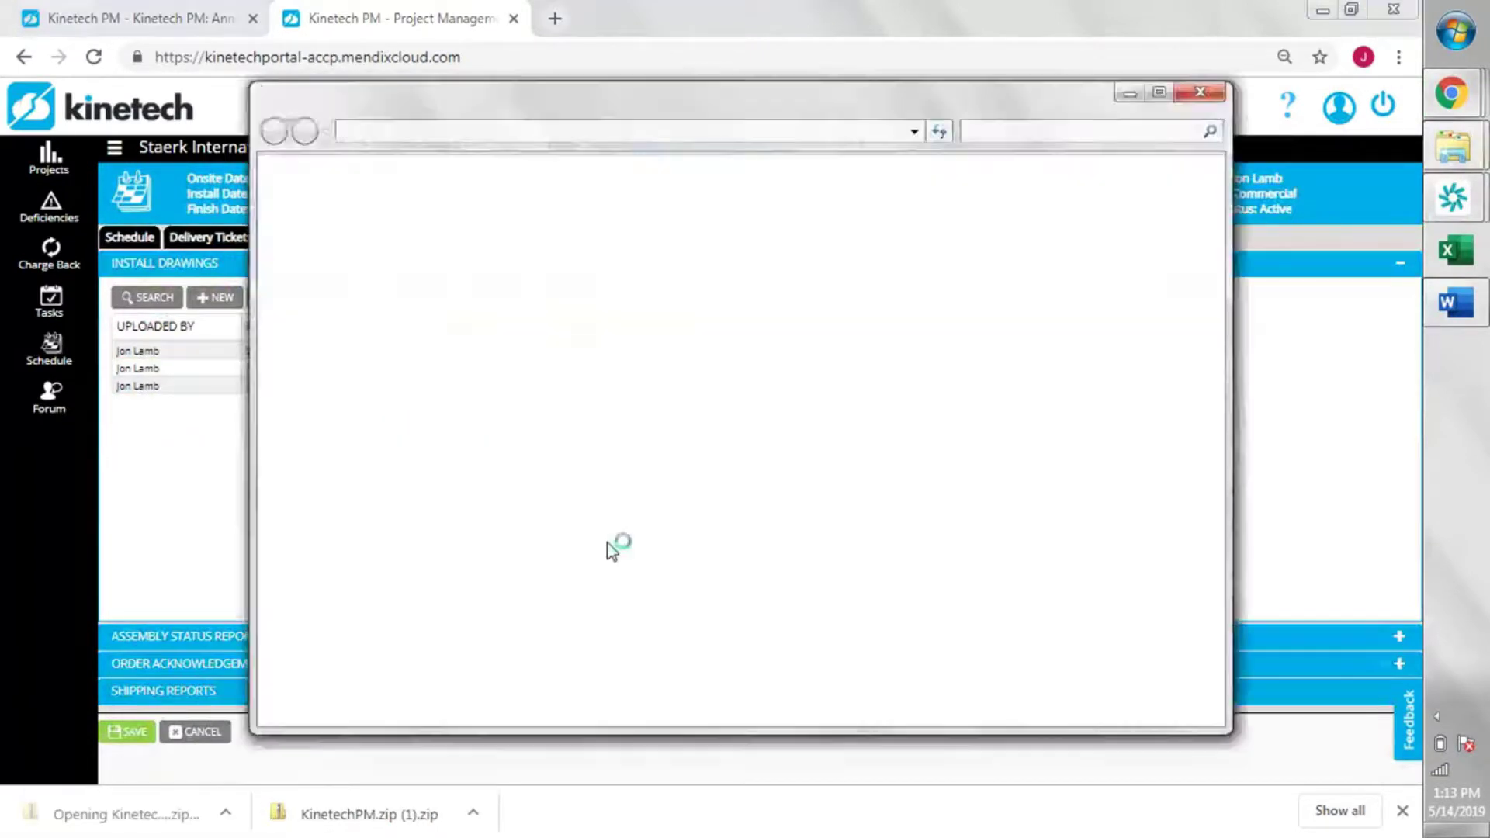
pyautogui.click(1213, 98)
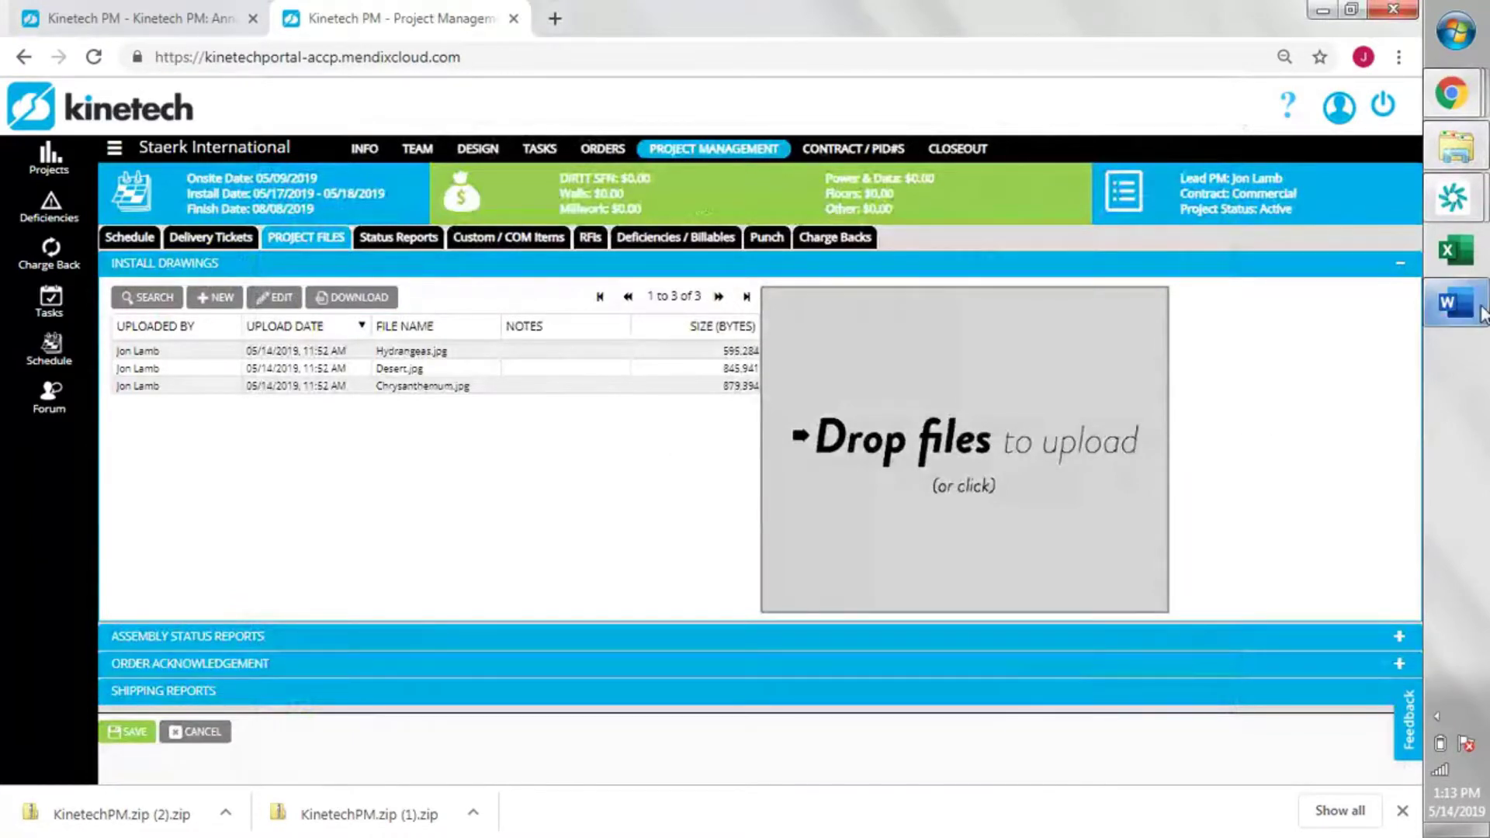
# - Check the training agenda in Word, return to the project files in Chrome and dismiss the download notices
pyautogui.click(1455, 303)
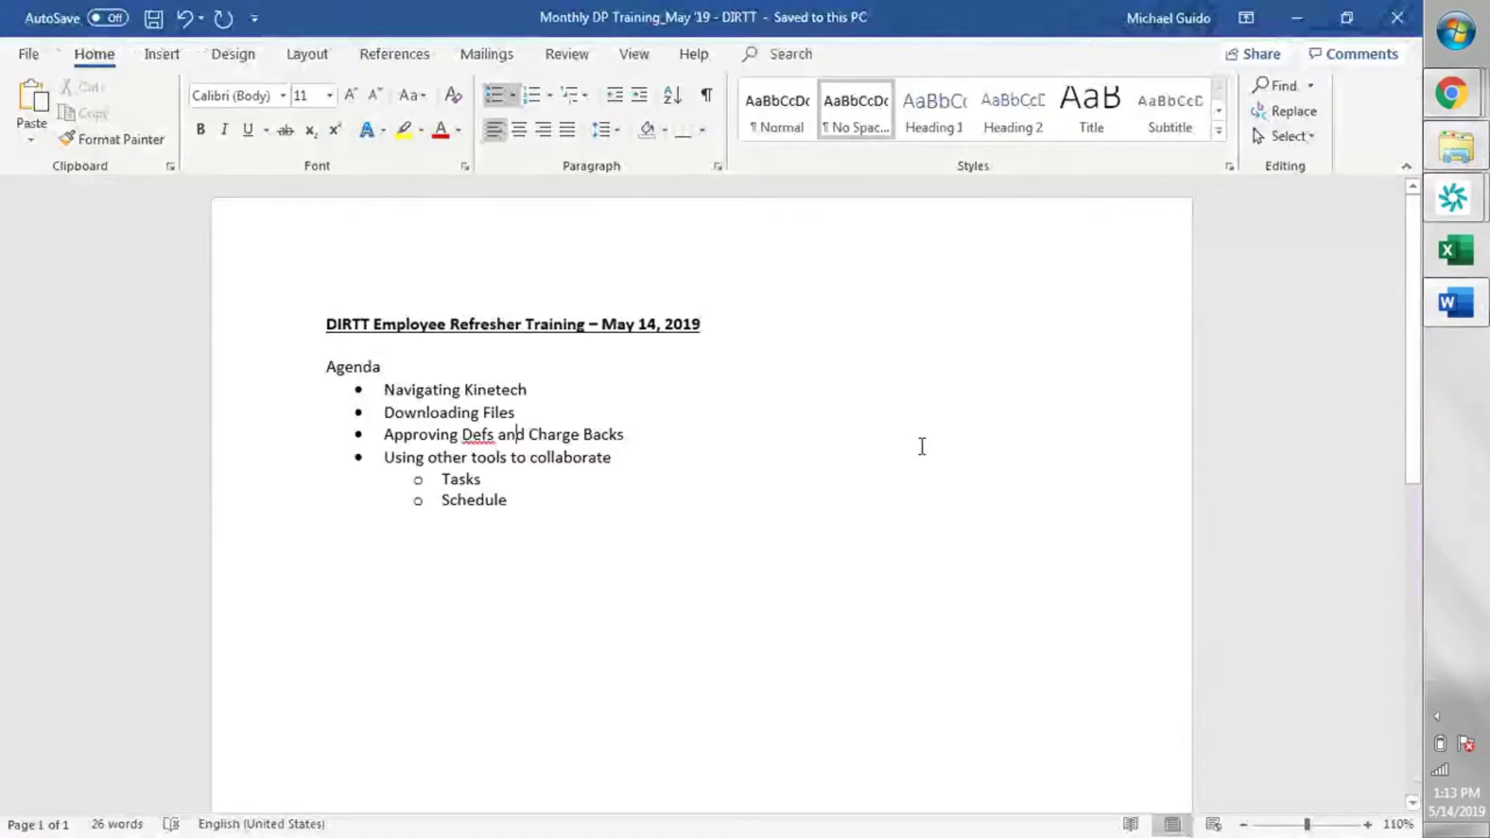
pyautogui.click(1294, 28)
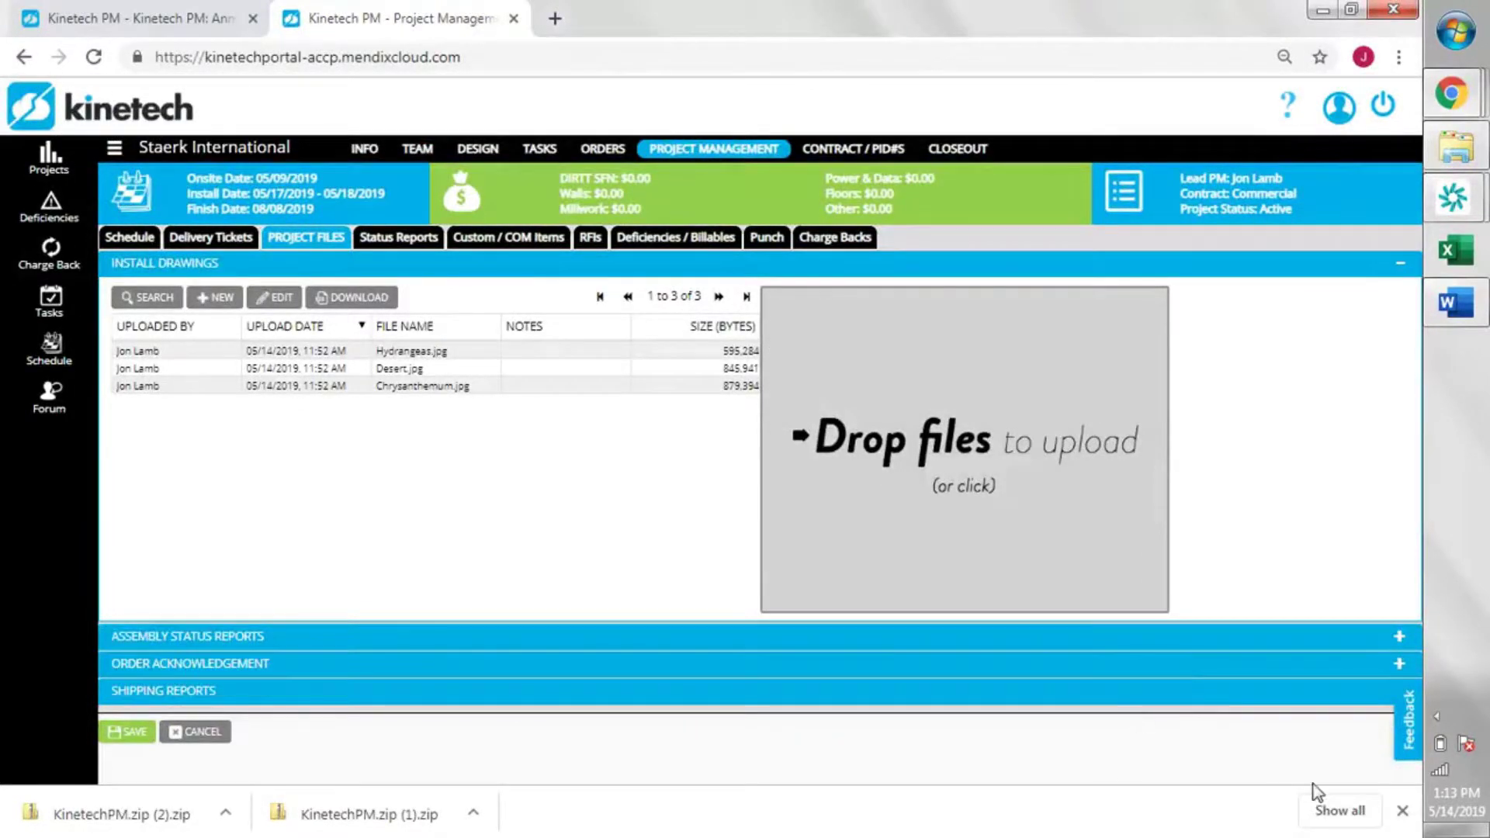
pyautogui.click(1399, 813)
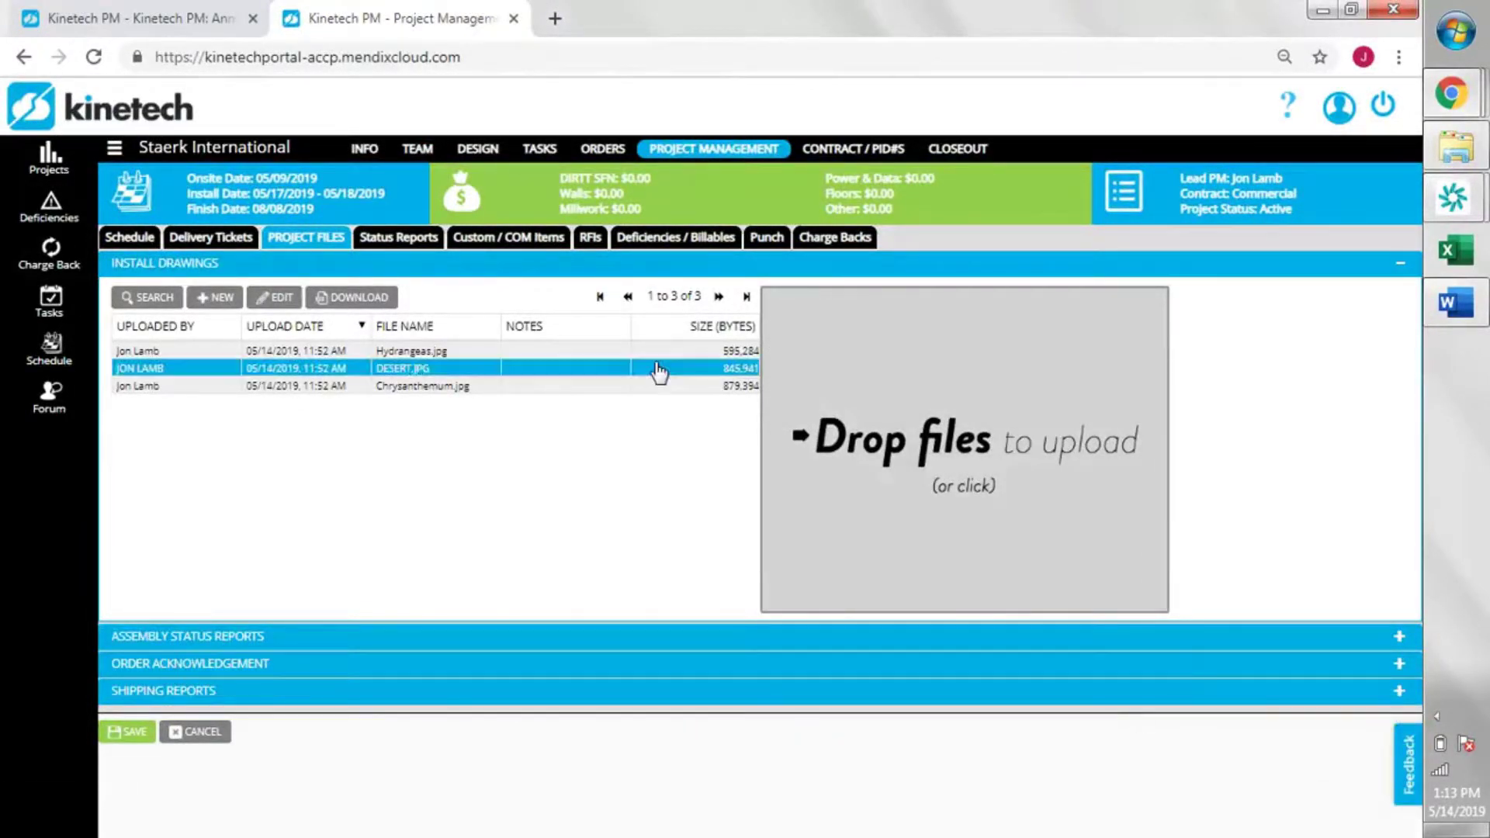
# - View the project's identified deficiencies and open the submitted non-urgent one titled Staerk International - FL1 PH1 - 2016/01/12
pyautogui.click(662, 237)
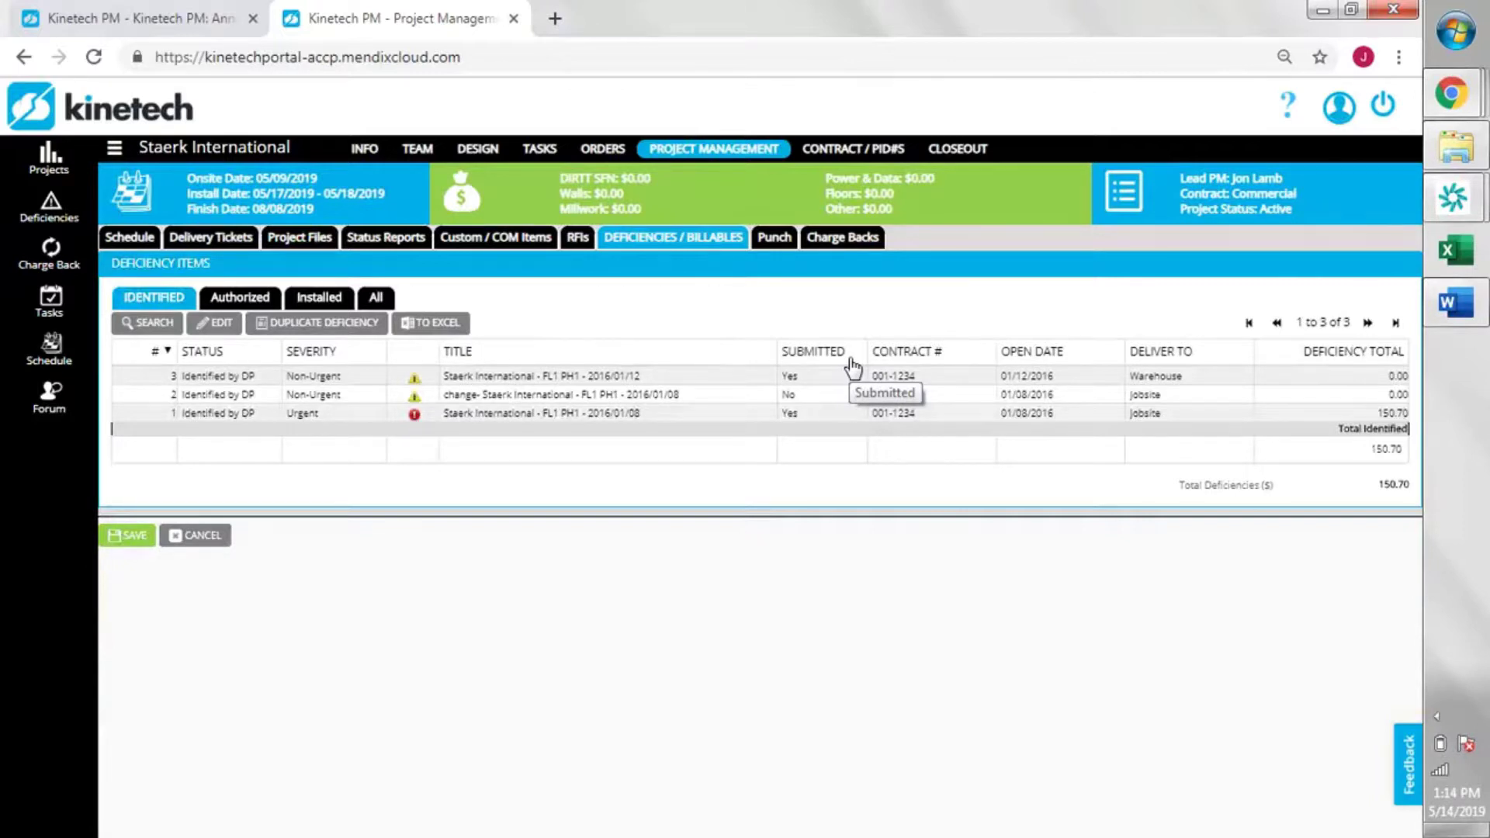
pyautogui.click(834, 394)
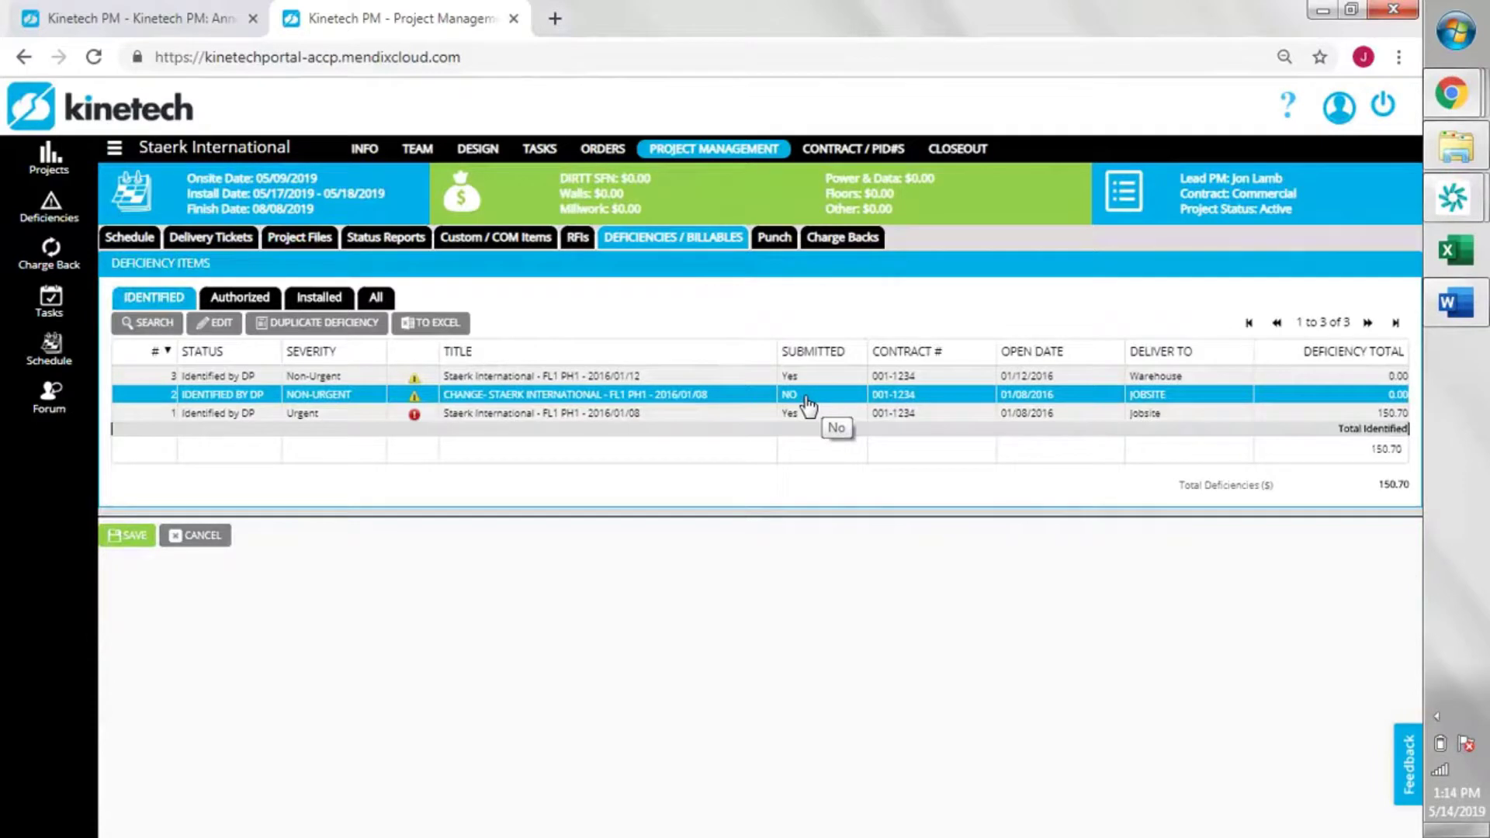
pyautogui.click(827, 380)
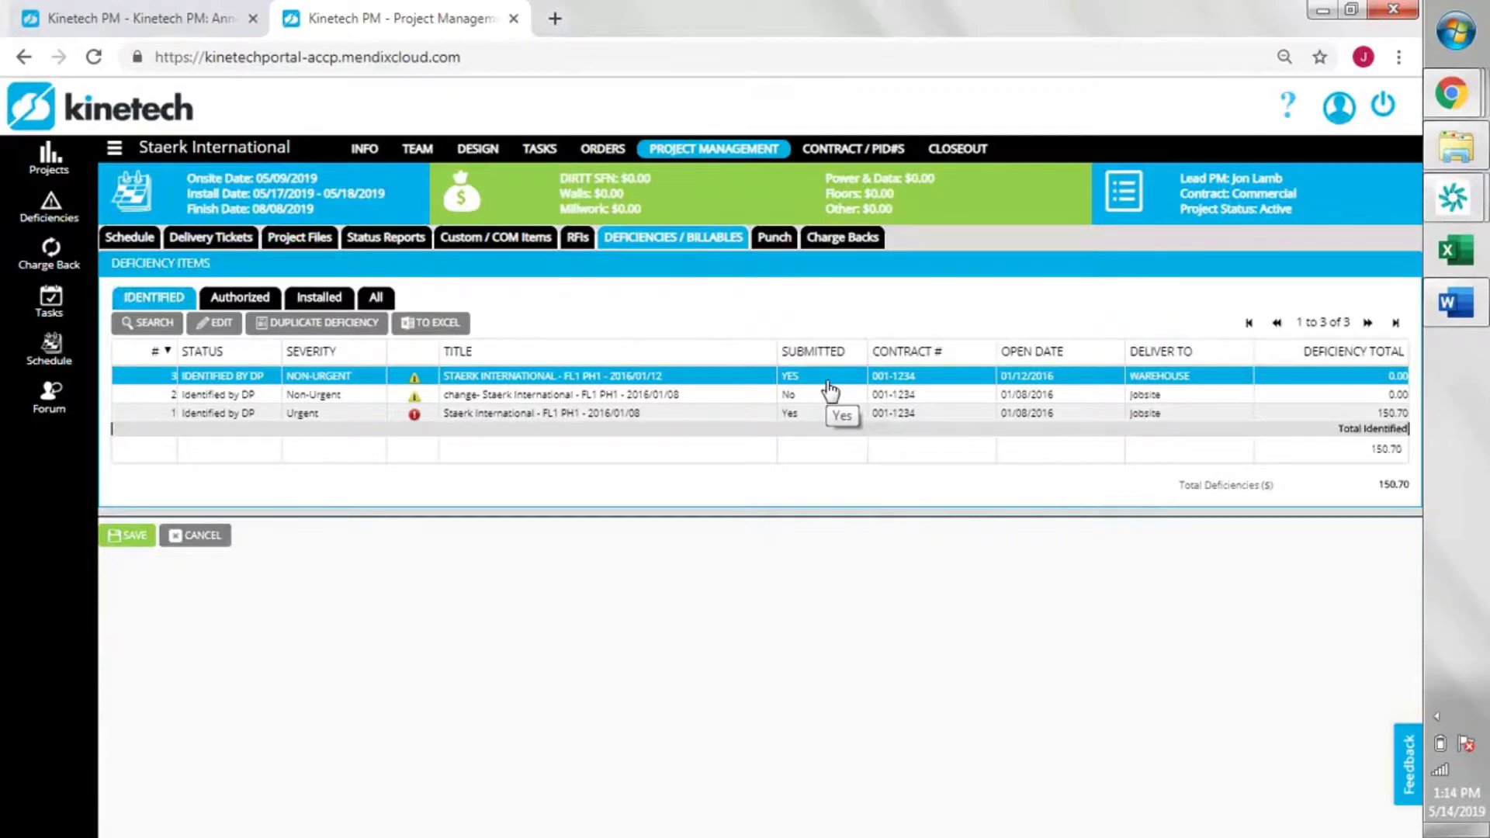
pyautogui.doubleClick(827, 380)
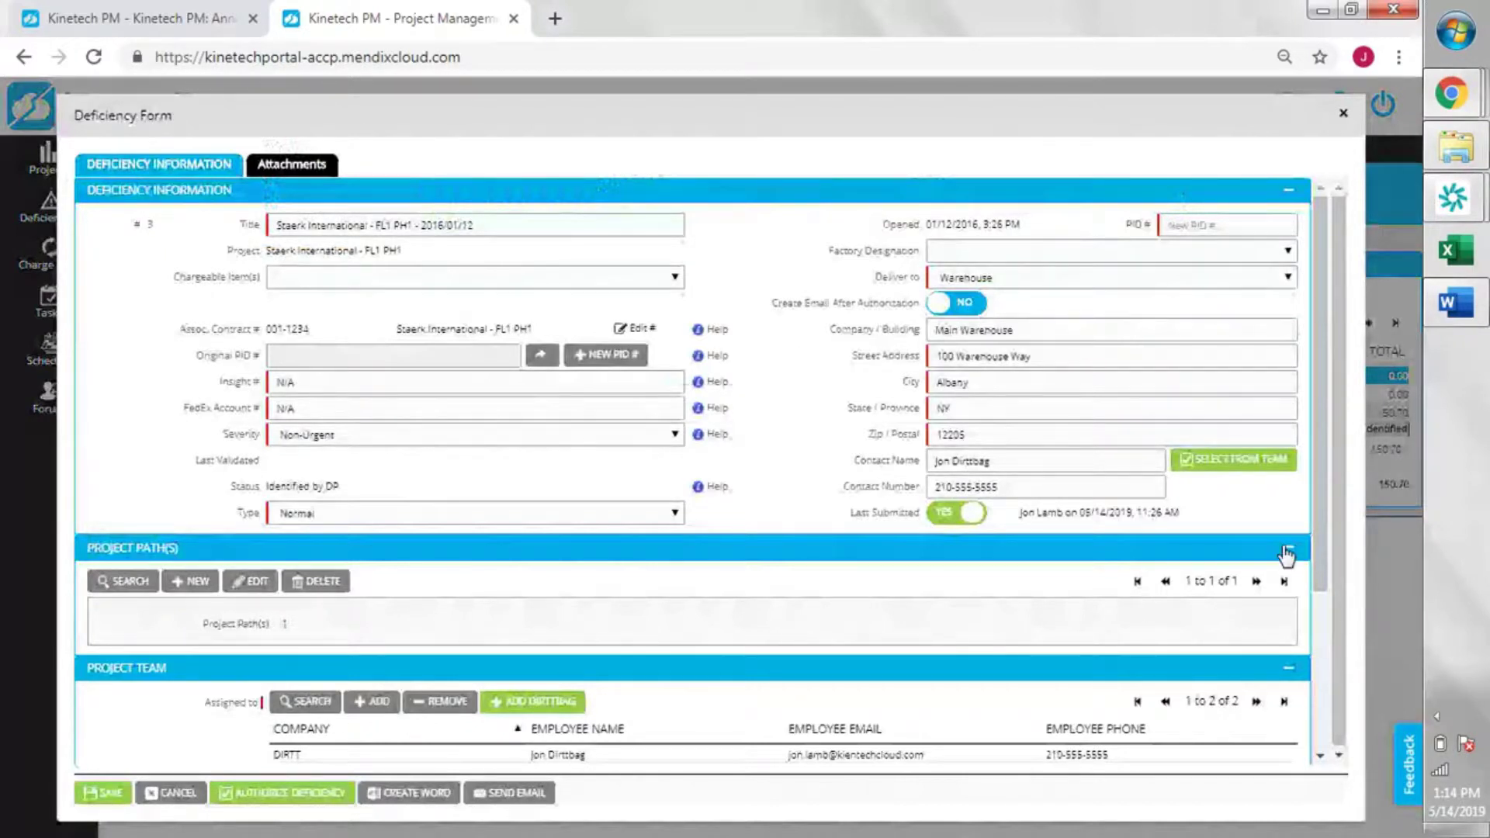
# - Review the deficiency's line items, open the details of the item linked to punch 3 and close them without saving
pyautogui.moveTo(1319, 521)
pyautogui.mouseDown()
pyautogui.moveTo(1315, 667)
pyautogui.moveTo(1318, 519)
pyautogui.mouseUp()
pyautogui.scroll(-3, 1316, 737)
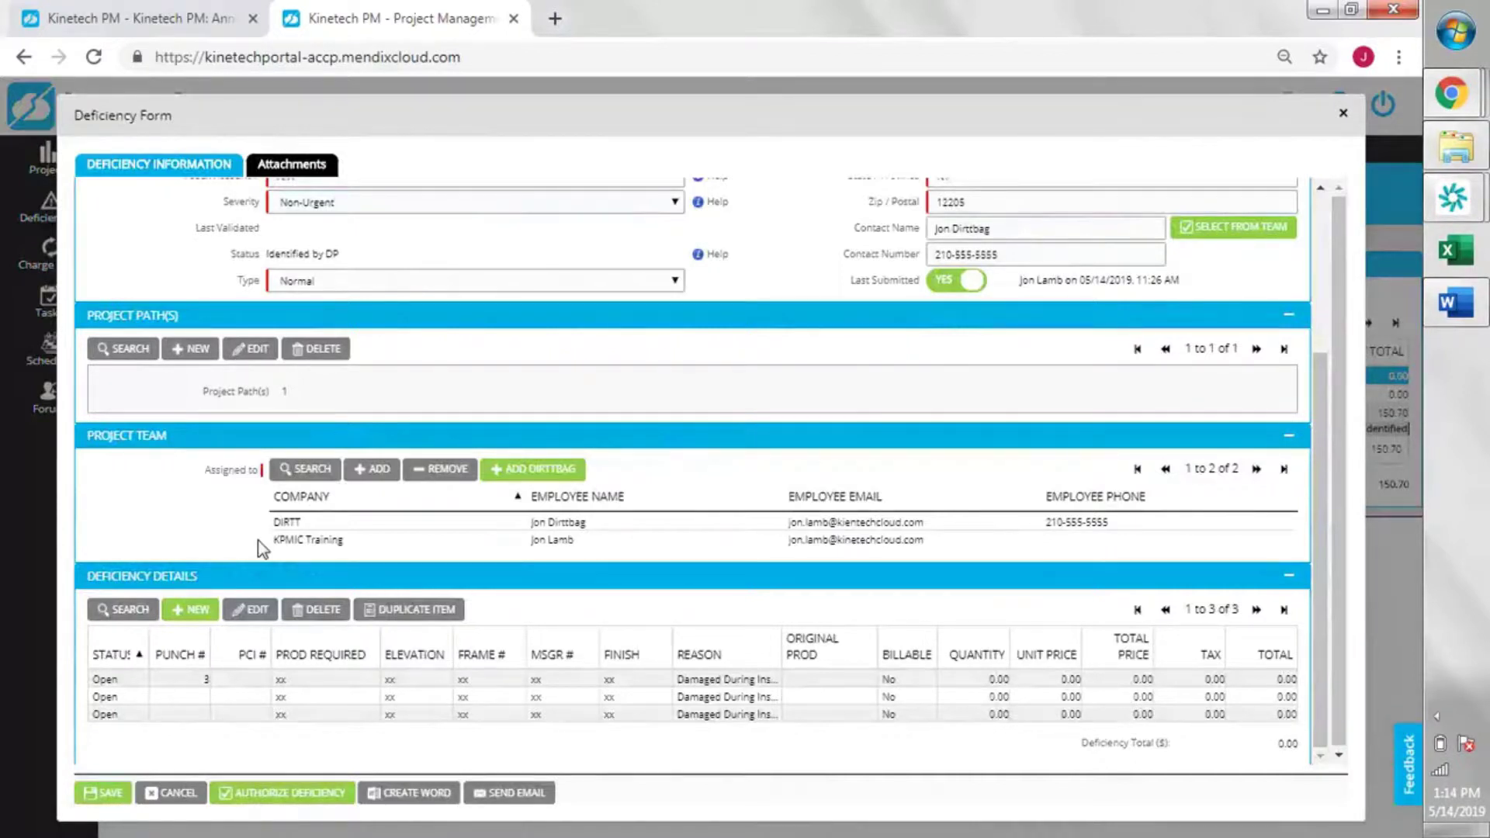
pyautogui.click(239, 696)
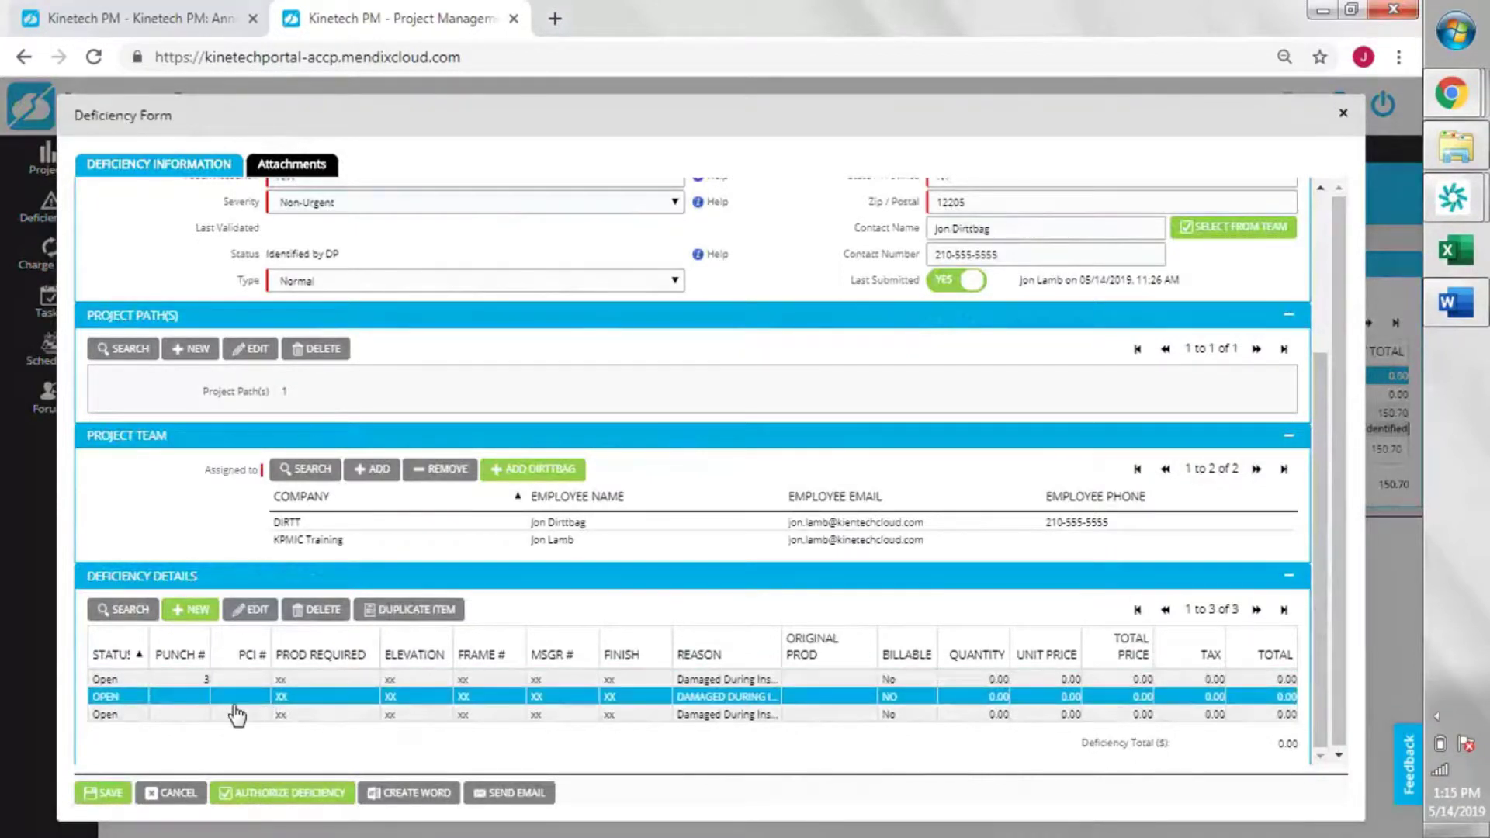
pyautogui.click(264, 681)
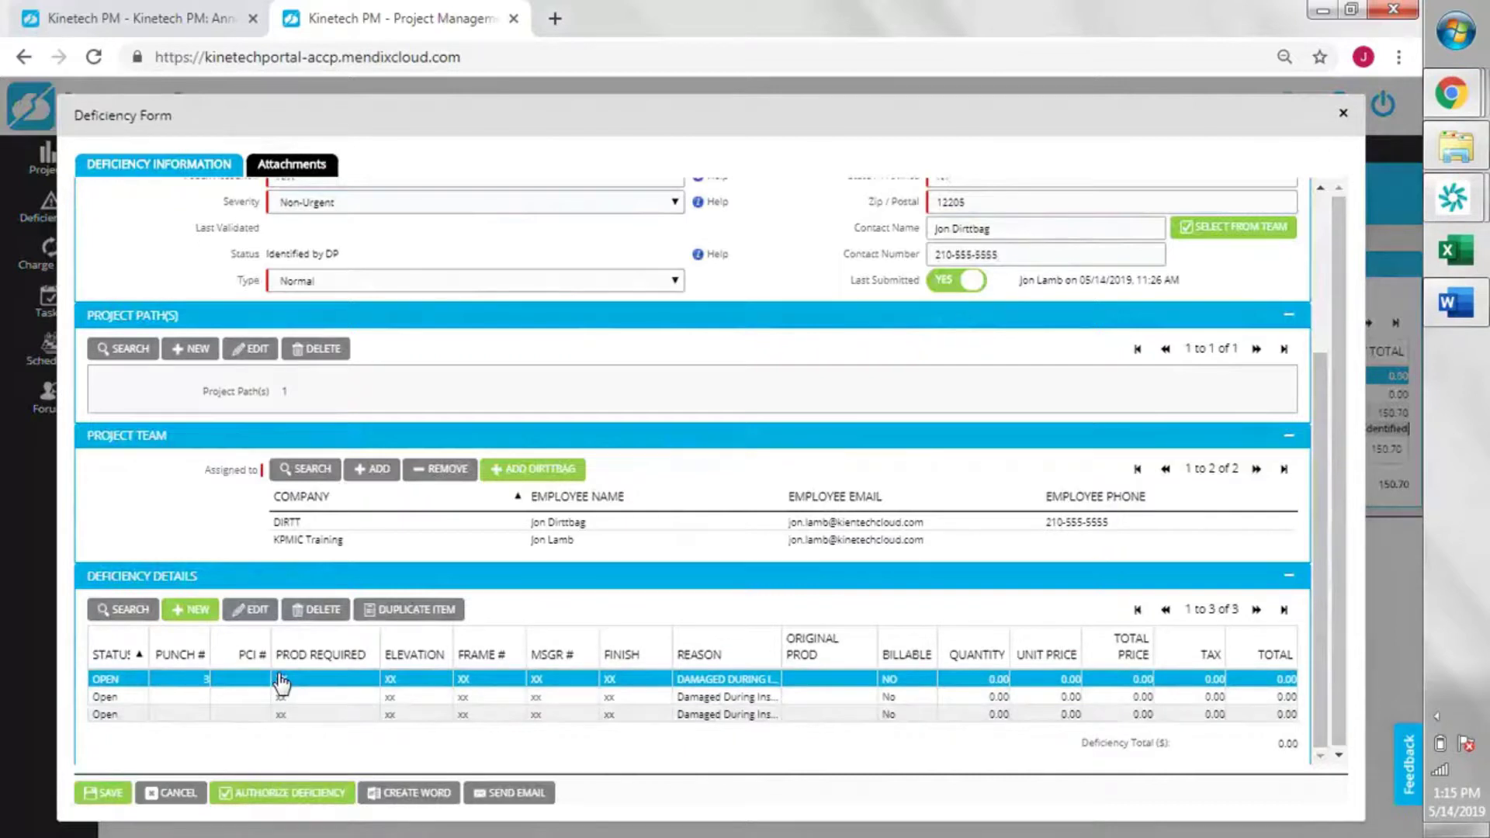
pyautogui.doubleClick(281, 682)
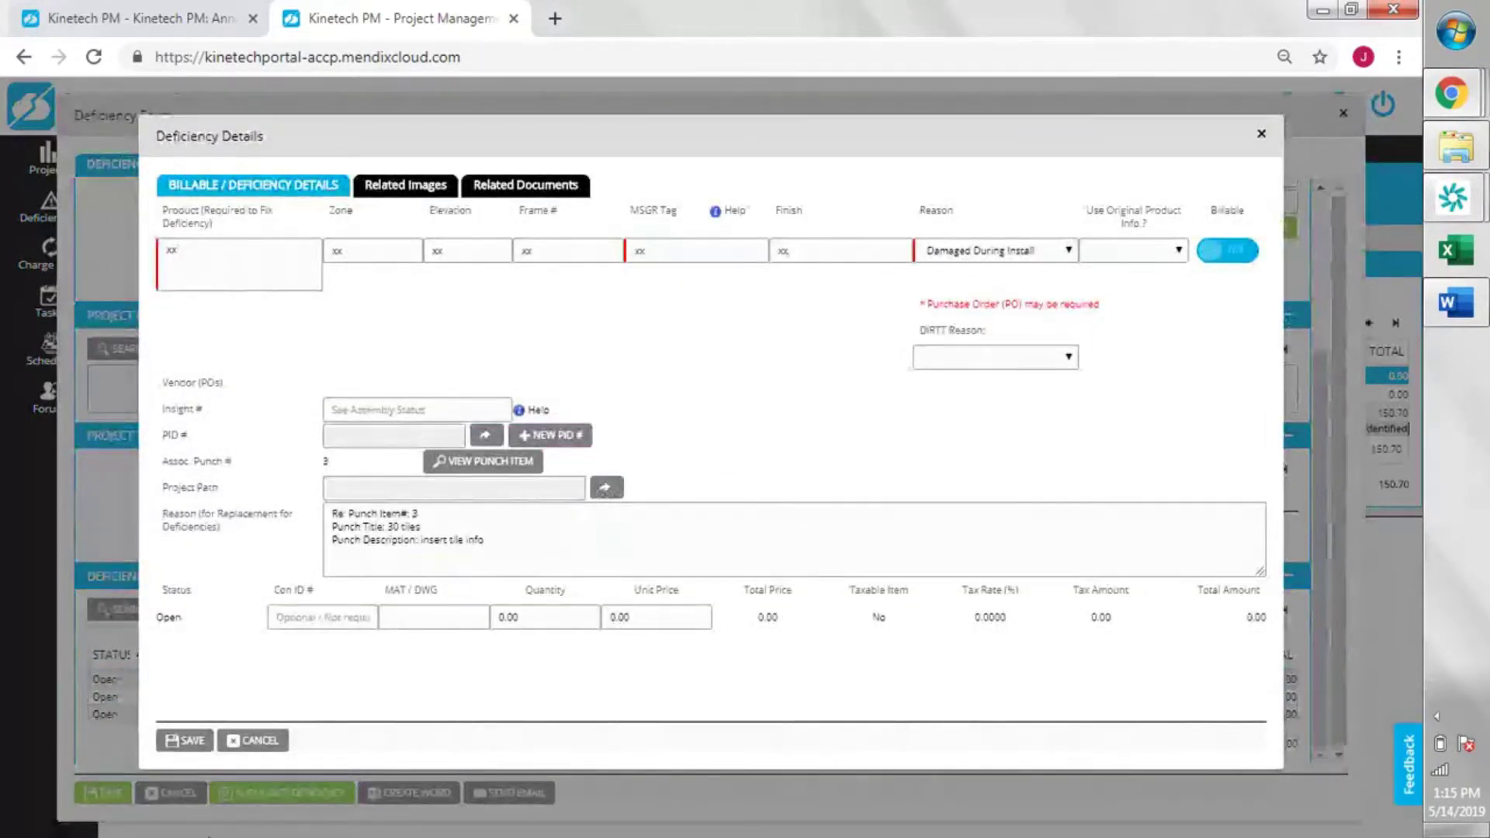
pyautogui.click(270, 742)
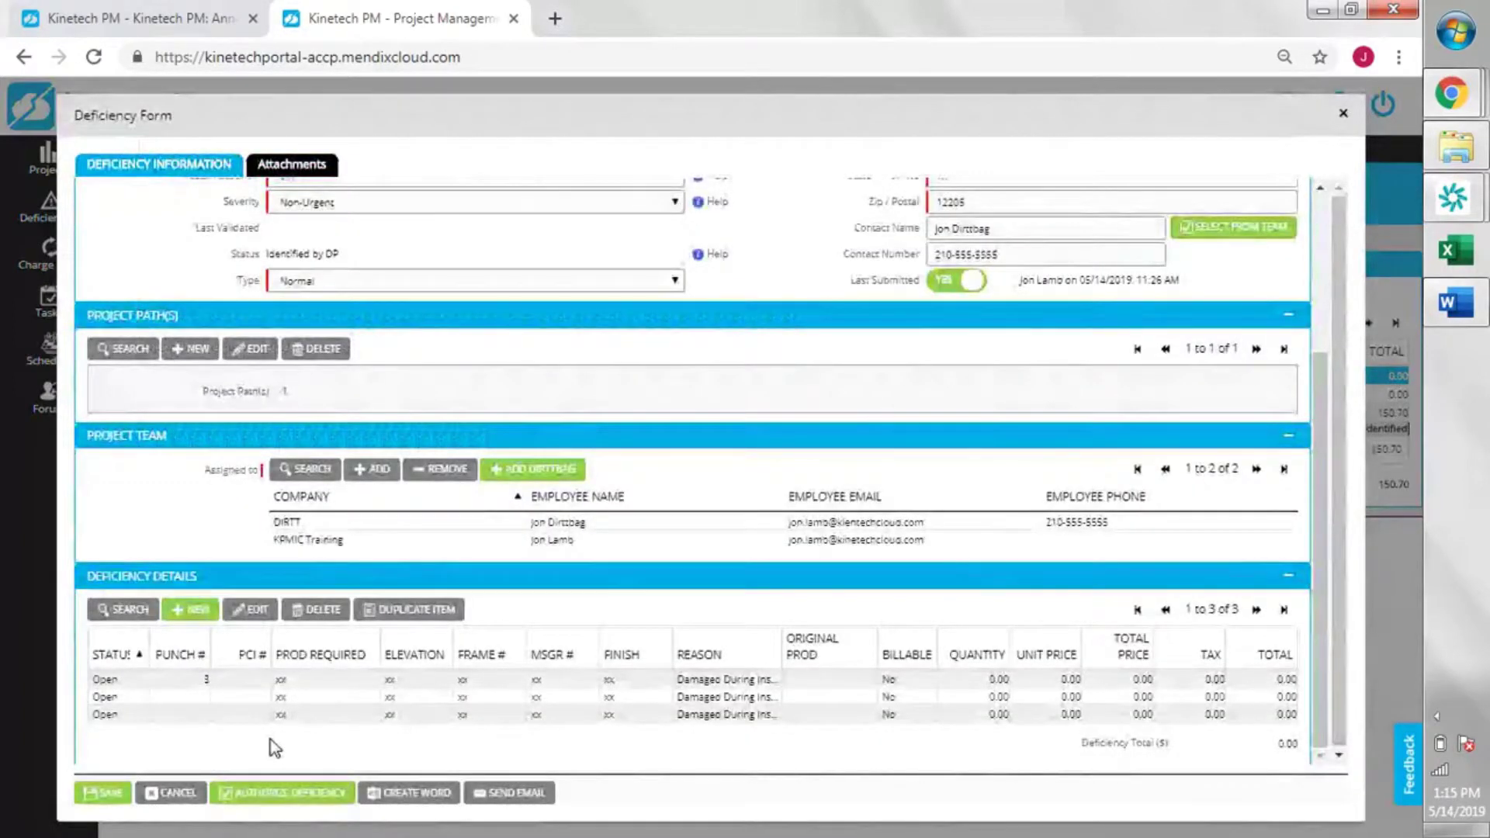
# - Try to authorize the deficiency without a PID #, dismiss the message and set the PID # to 012345
pyautogui.click(279, 792)
pyautogui.click(553, 414)
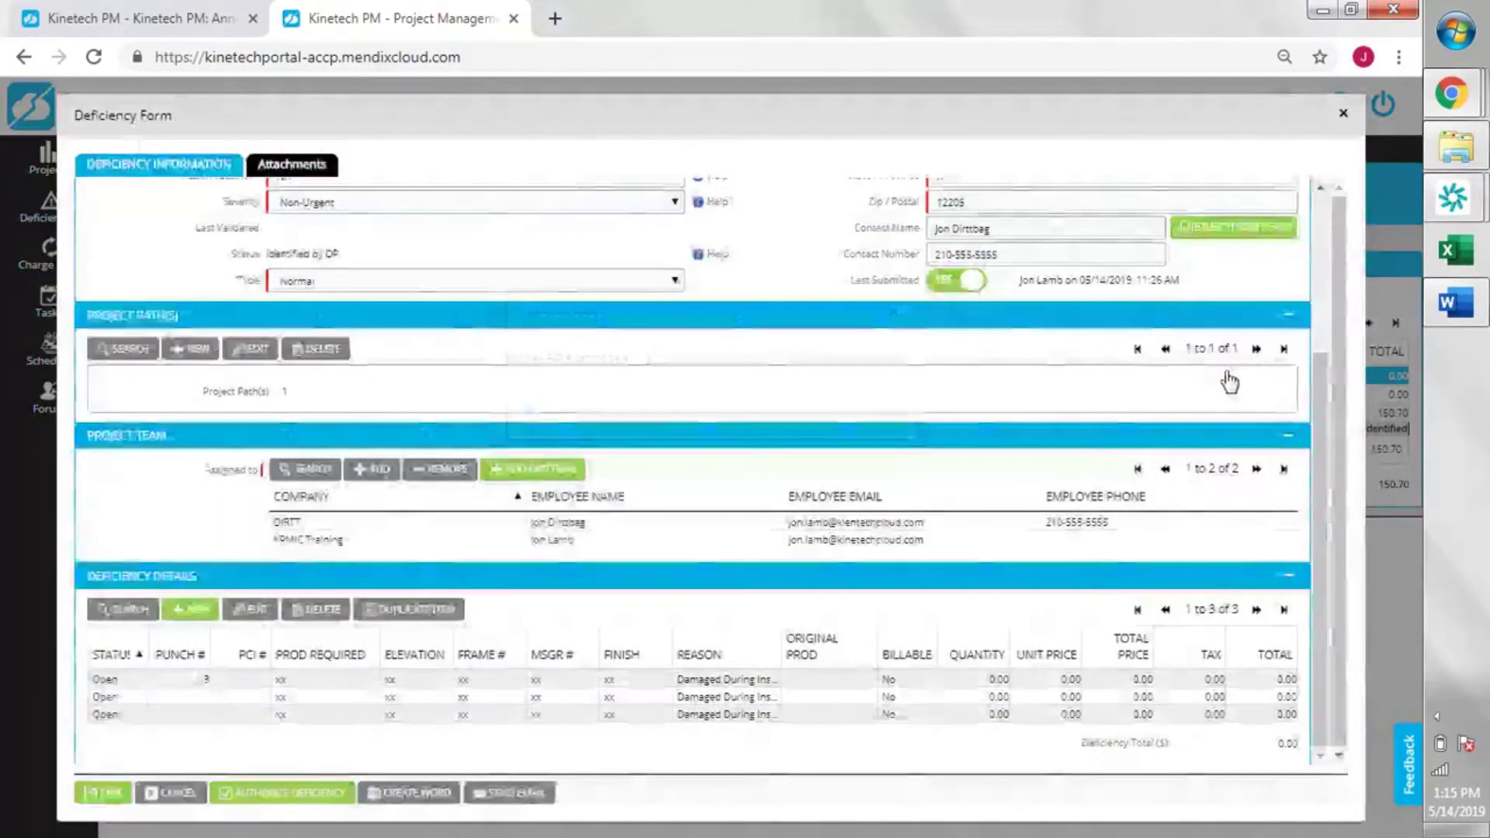
pyautogui.scroll(3, 1325, 337)
pyautogui.click(1183, 226)
pyautogui.write('012345')
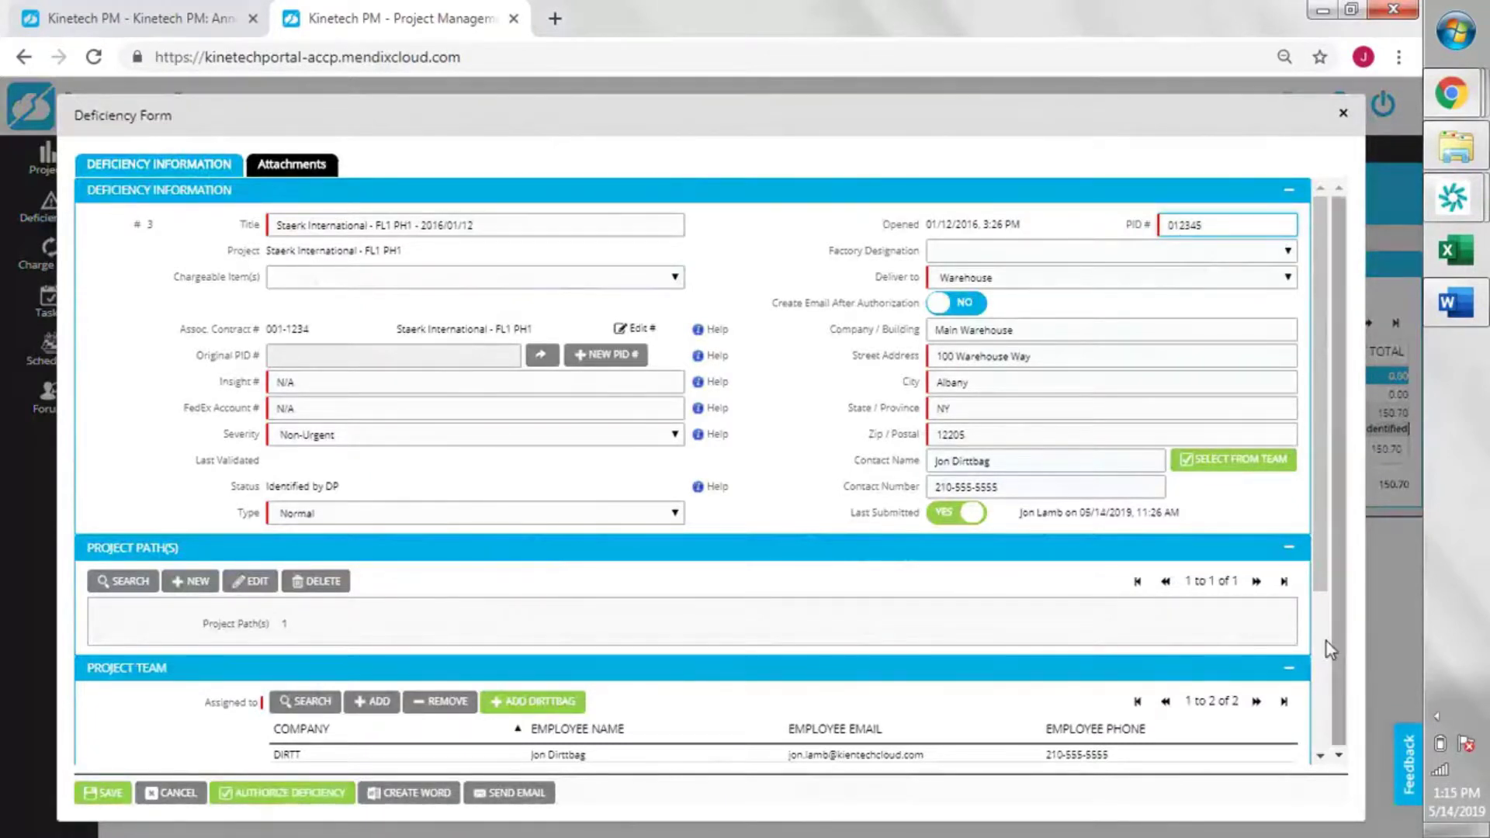
# - Authorize the deficiency and select it in the list of authorized deficiencies
pyautogui.scroll(-1, 1323, 641)
pyautogui.scroll(-3, 1323, 641)
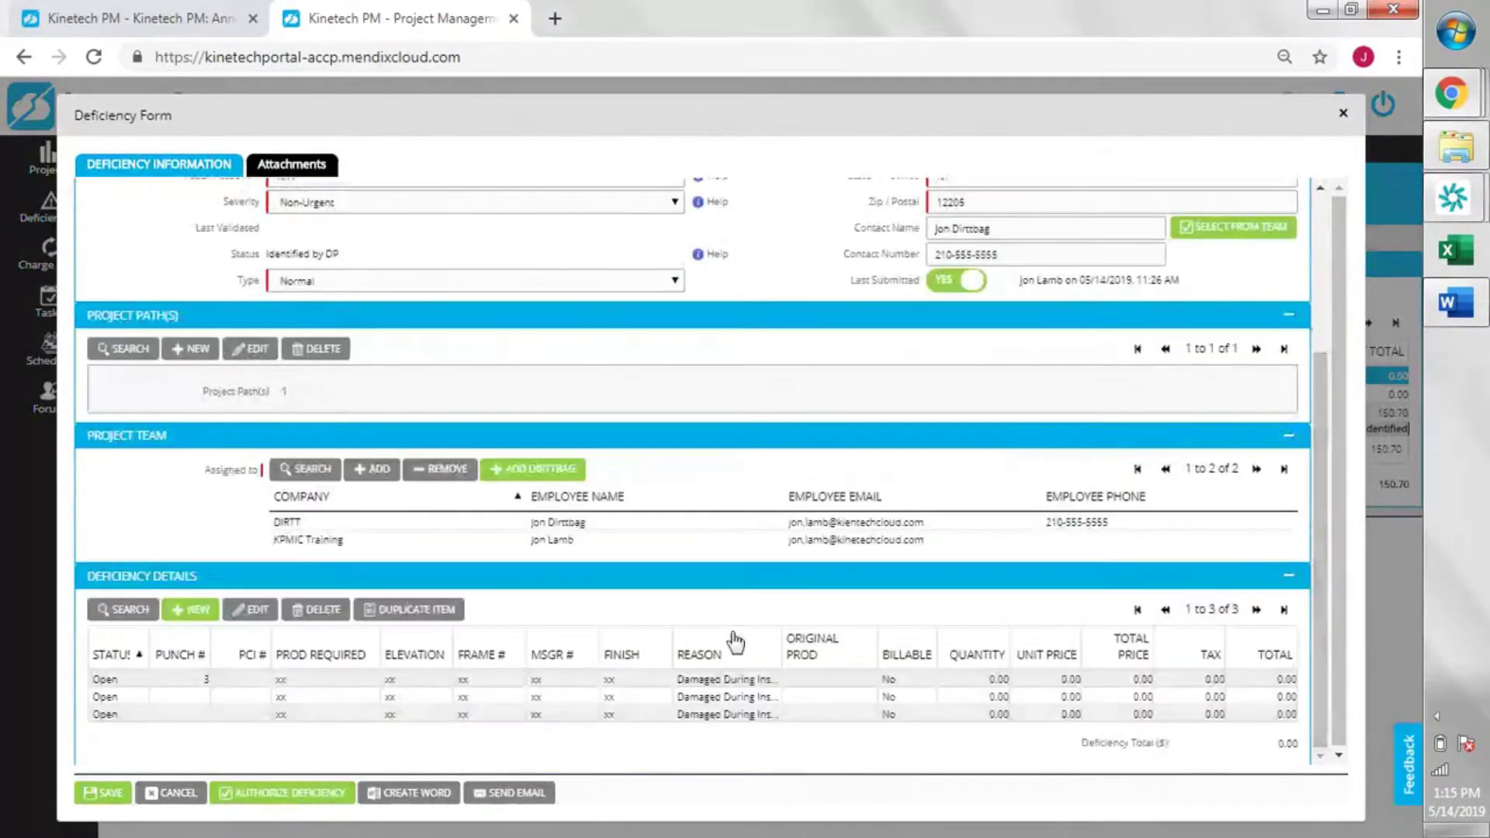
pyautogui.click(302, 792)
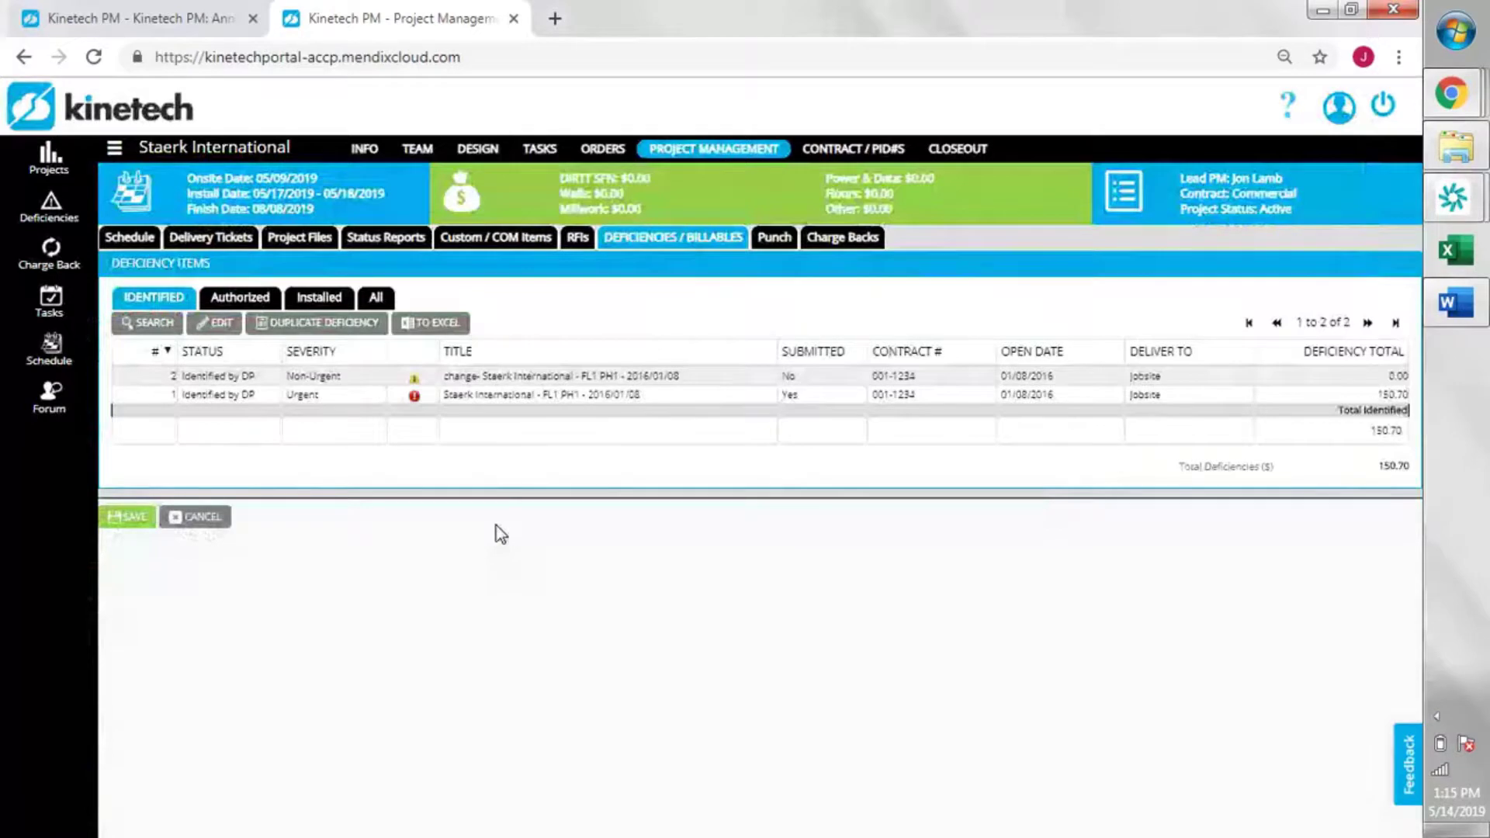
pyautogui.click(251, 295)
pyautogui.click(285, 378)
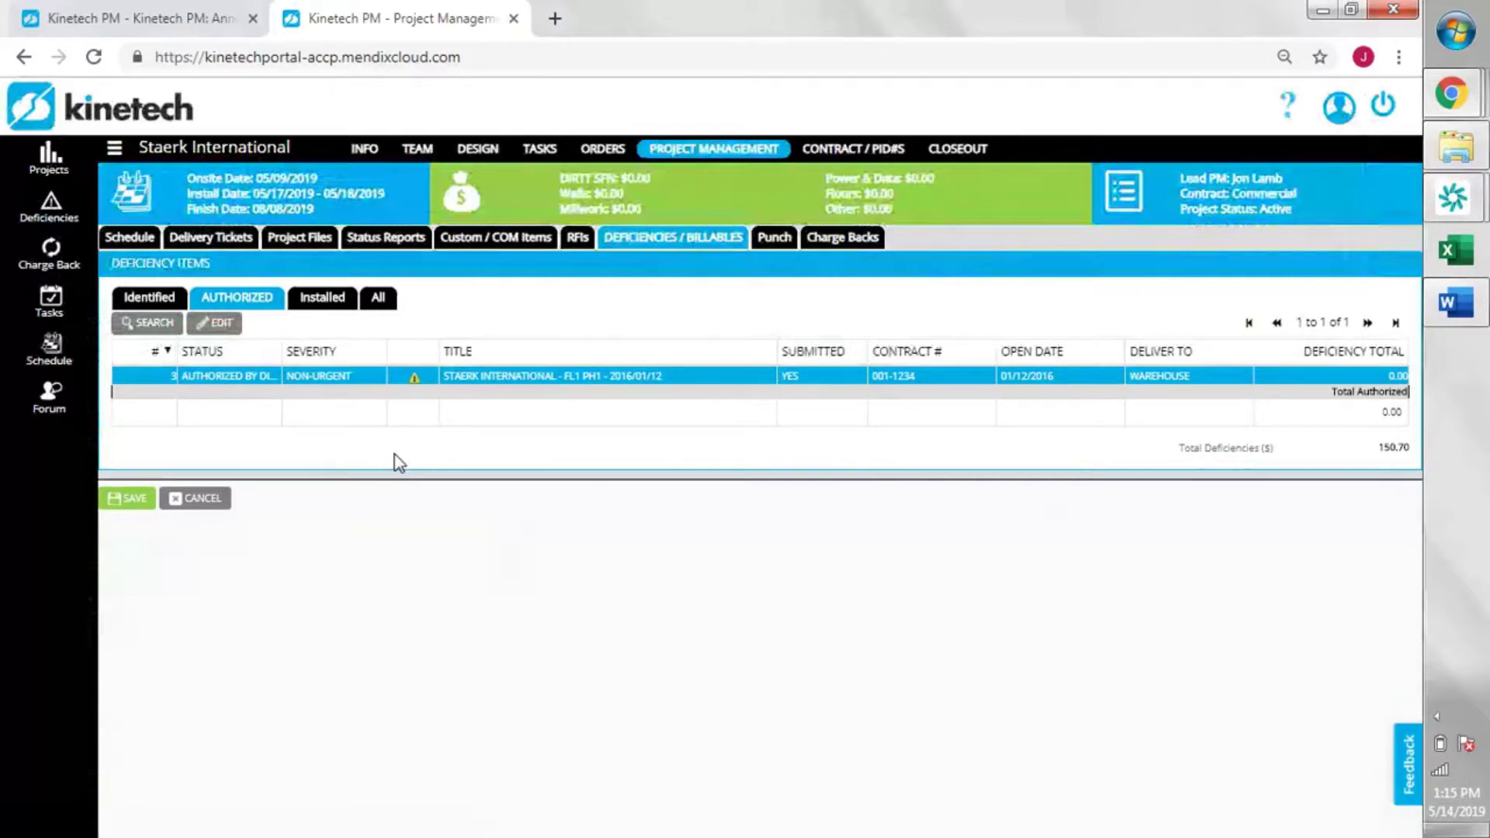
# - Open the submitted Staerk International - FL1 PH1 charge back and review its details and related documents
pyautogui.click(861, 255)
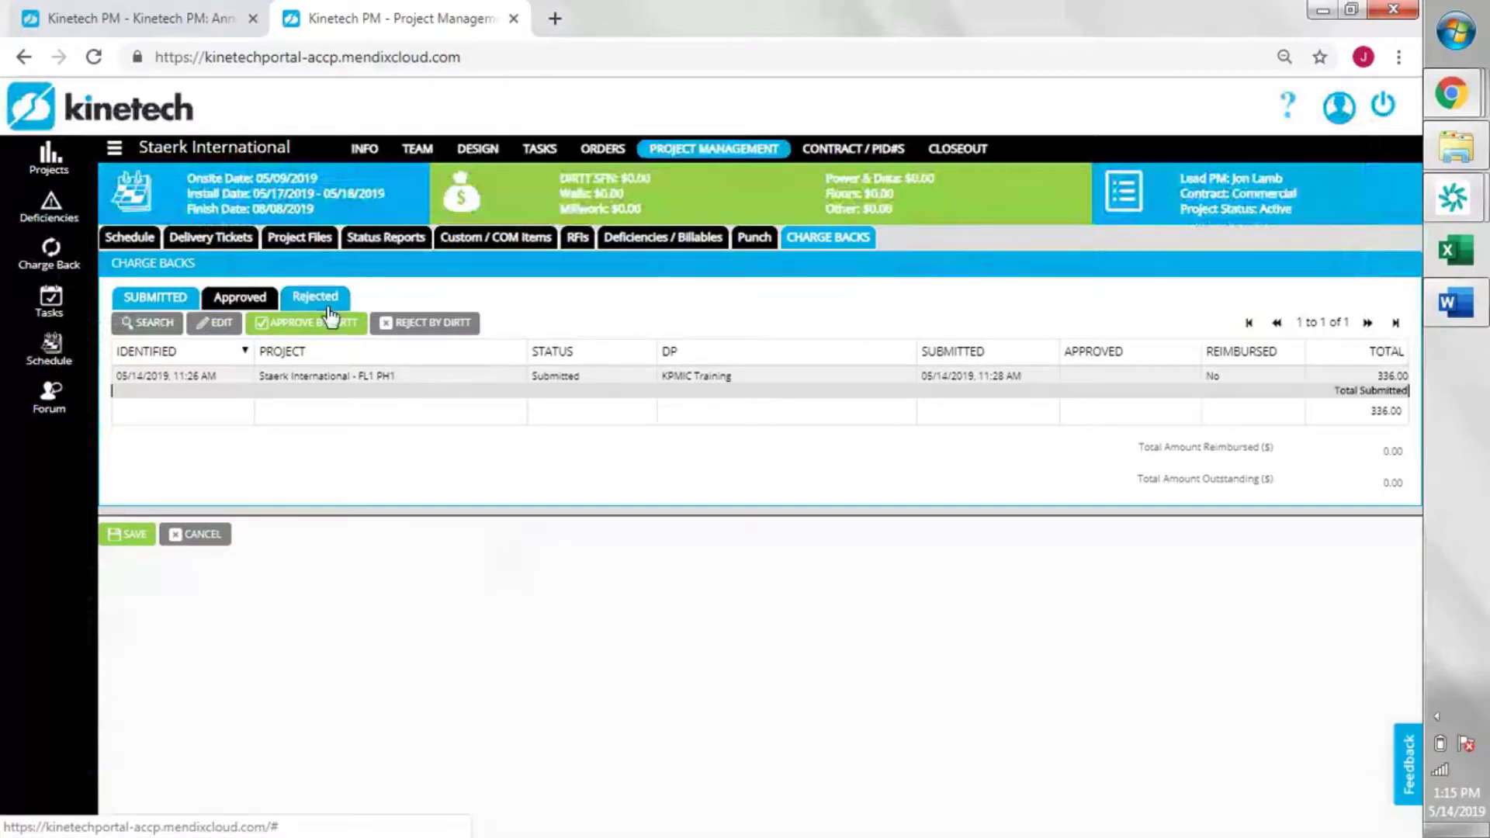
pyautogui.click(356, 384)
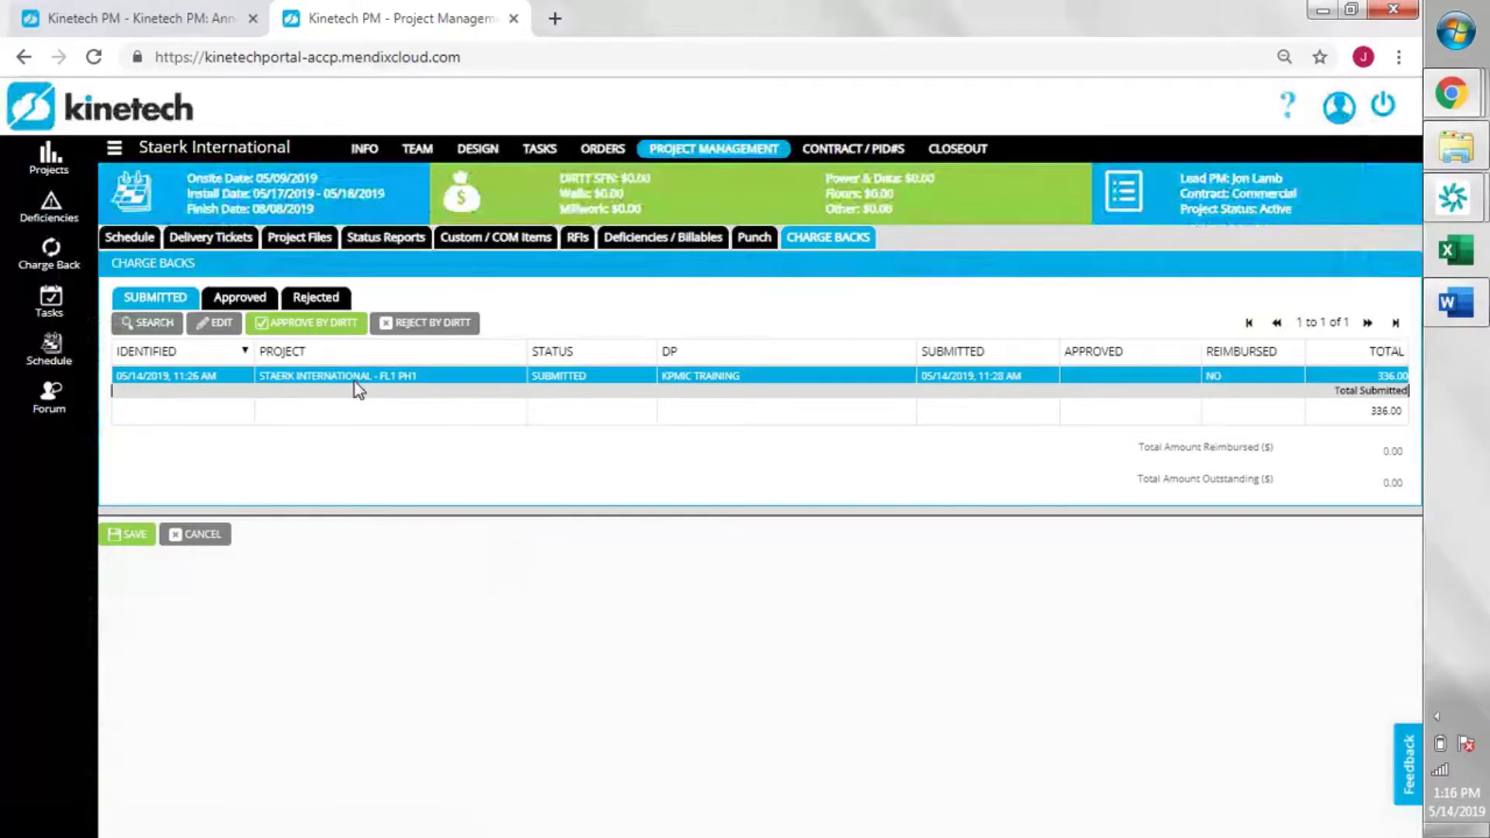
pyautogui.doubleClick(356, 381)
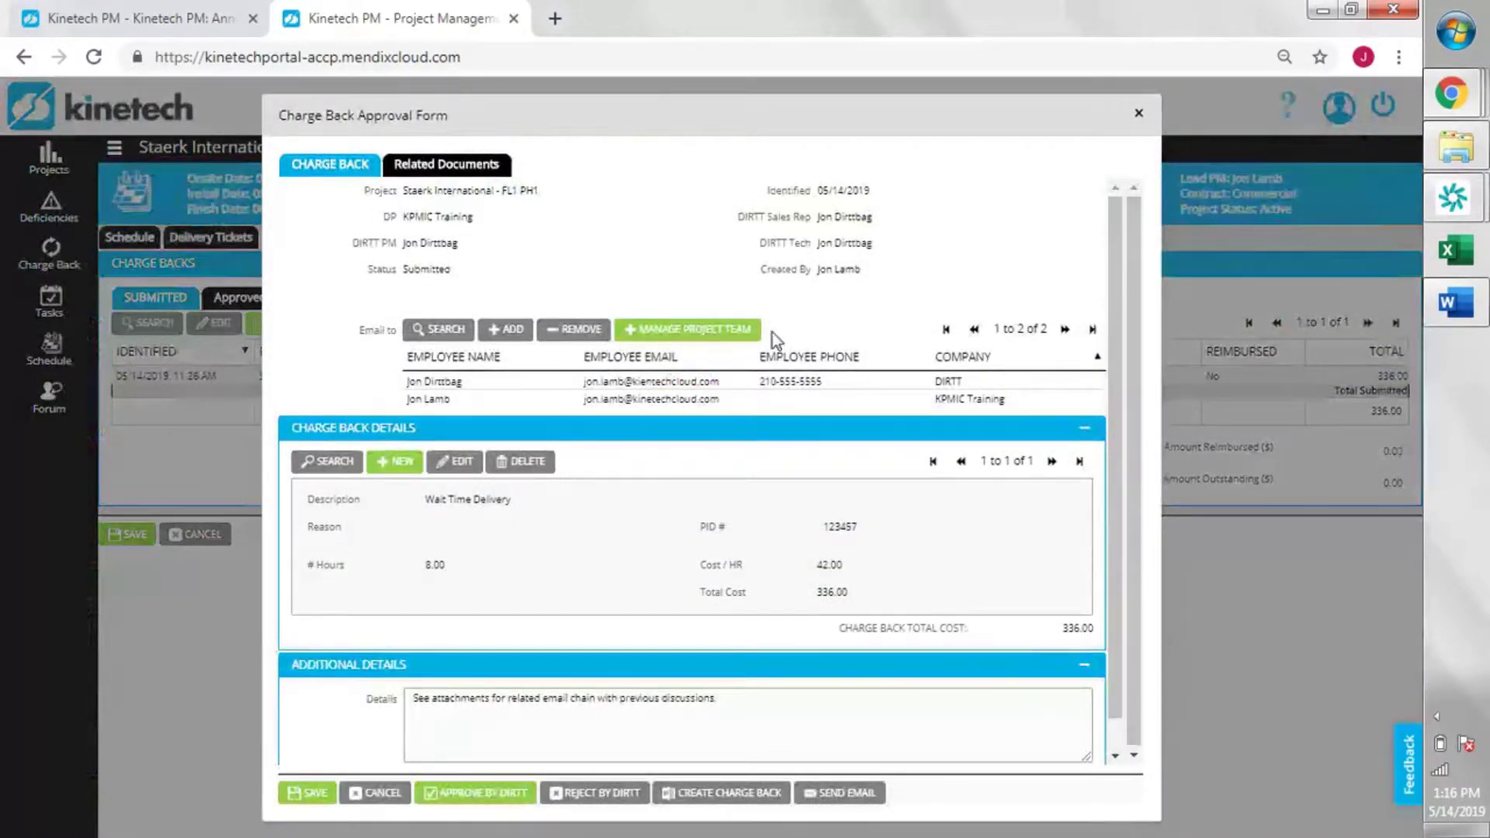
pyautogui.click(453, 165)
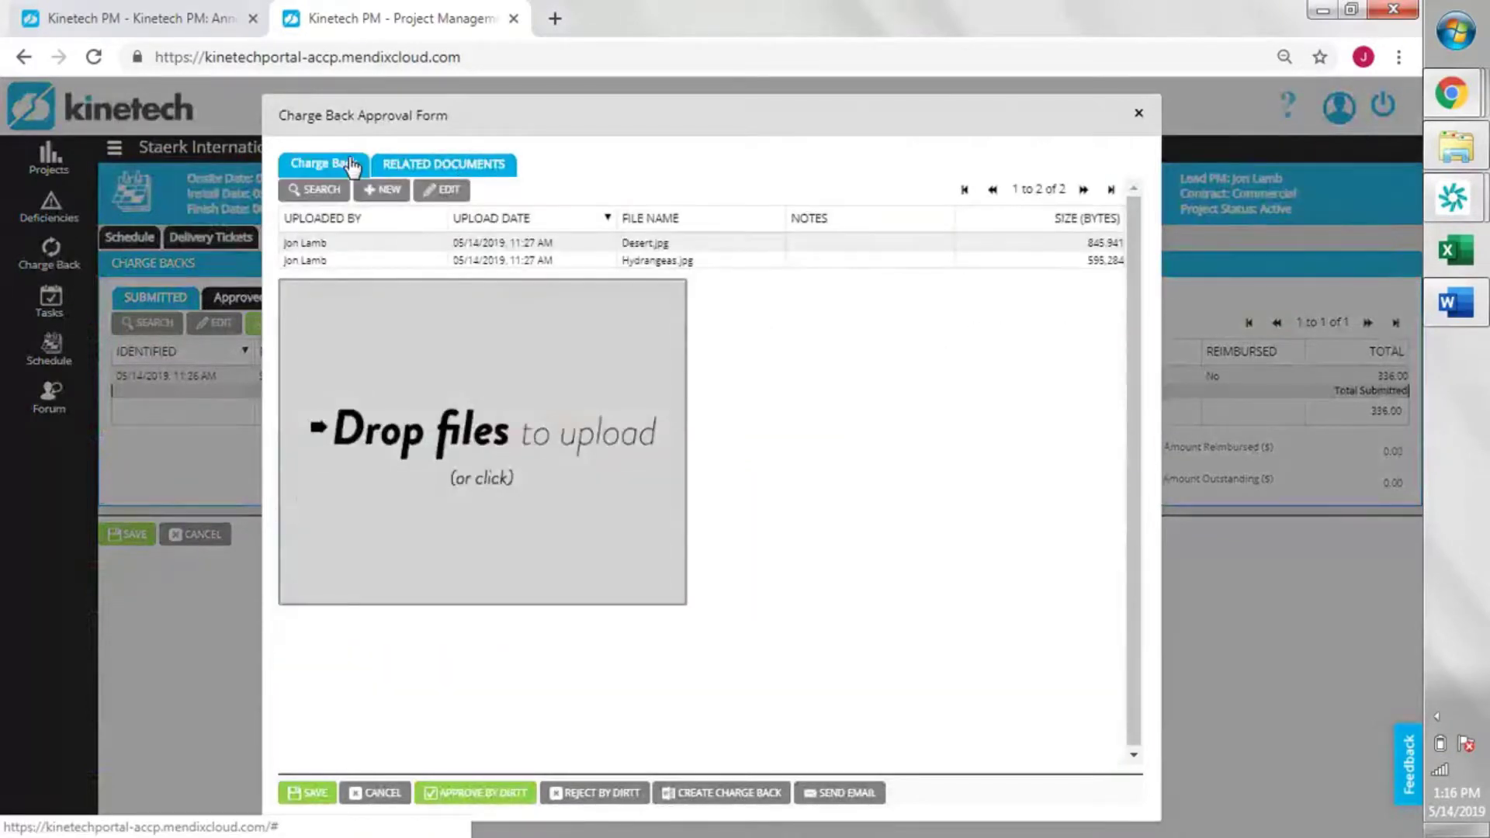
pyautogui.click(351, 166)
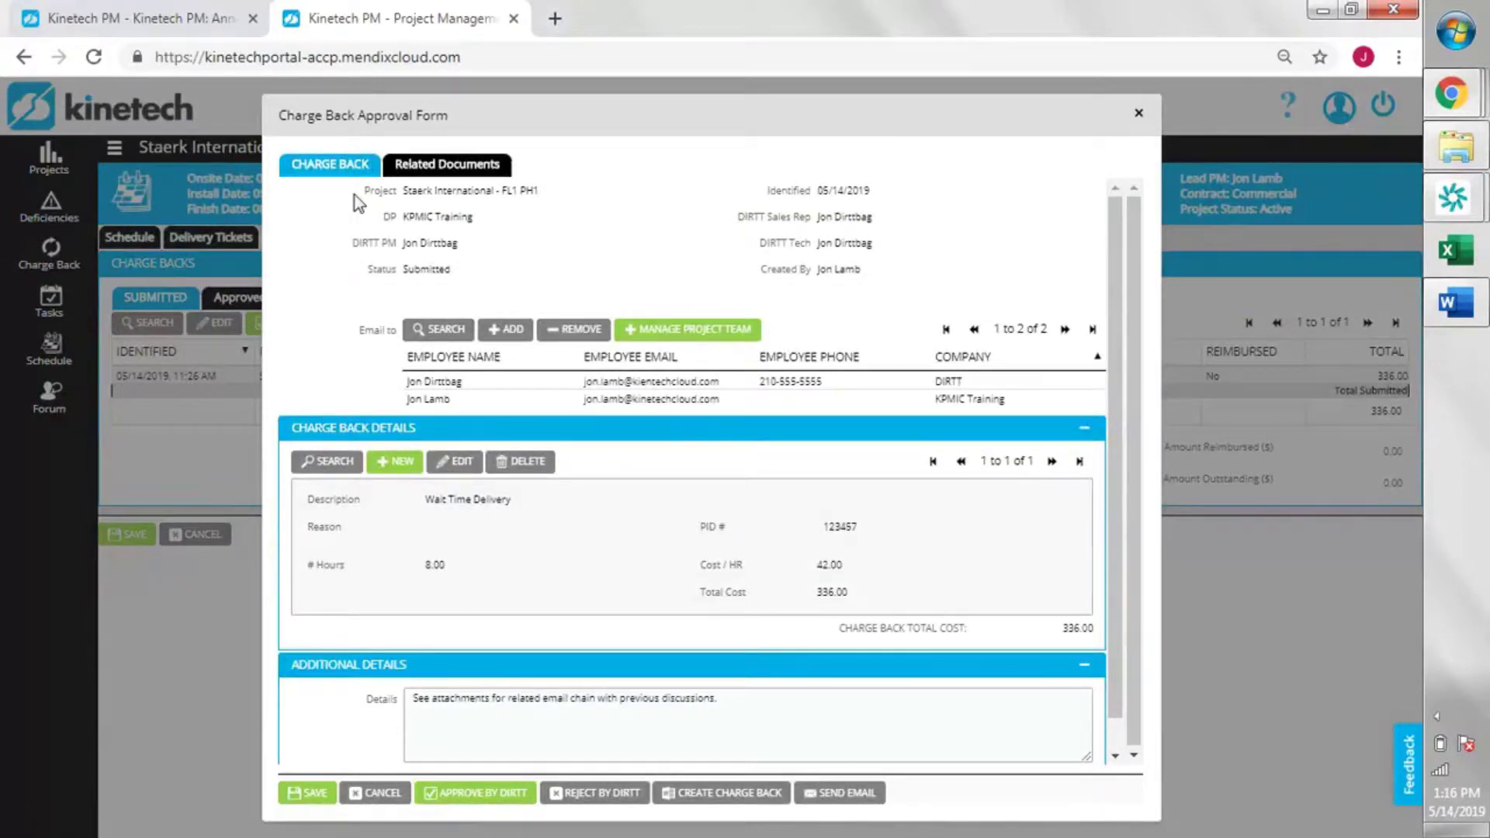
# - Download the related document Desert.jpg from the charge back, close its file dialog and return to the charge back details
pyautogui.click(416, 169)
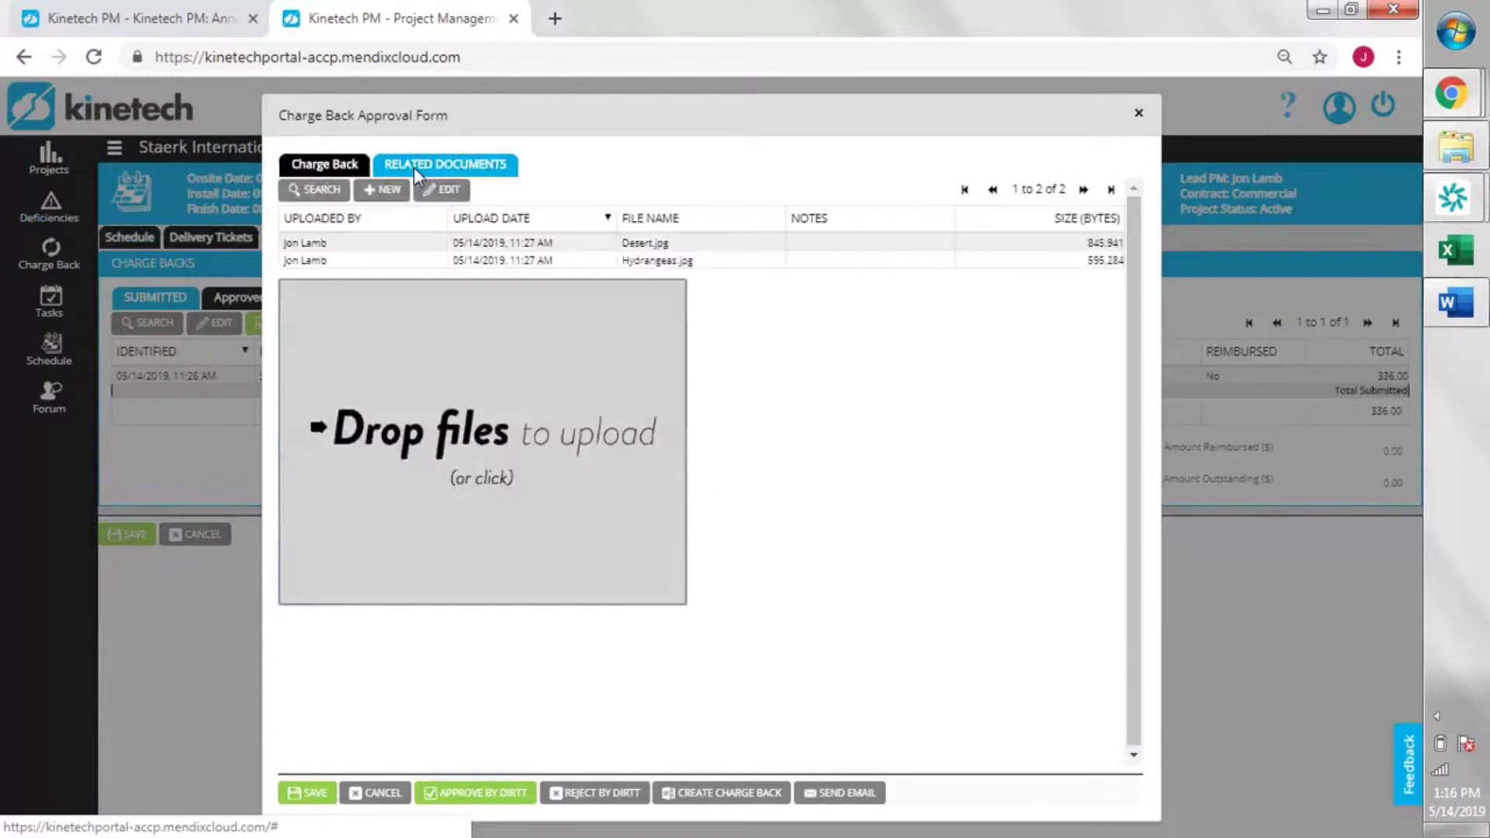
pyautogui.click(513, 245)
pyautogui.doubleClick(518, 249)
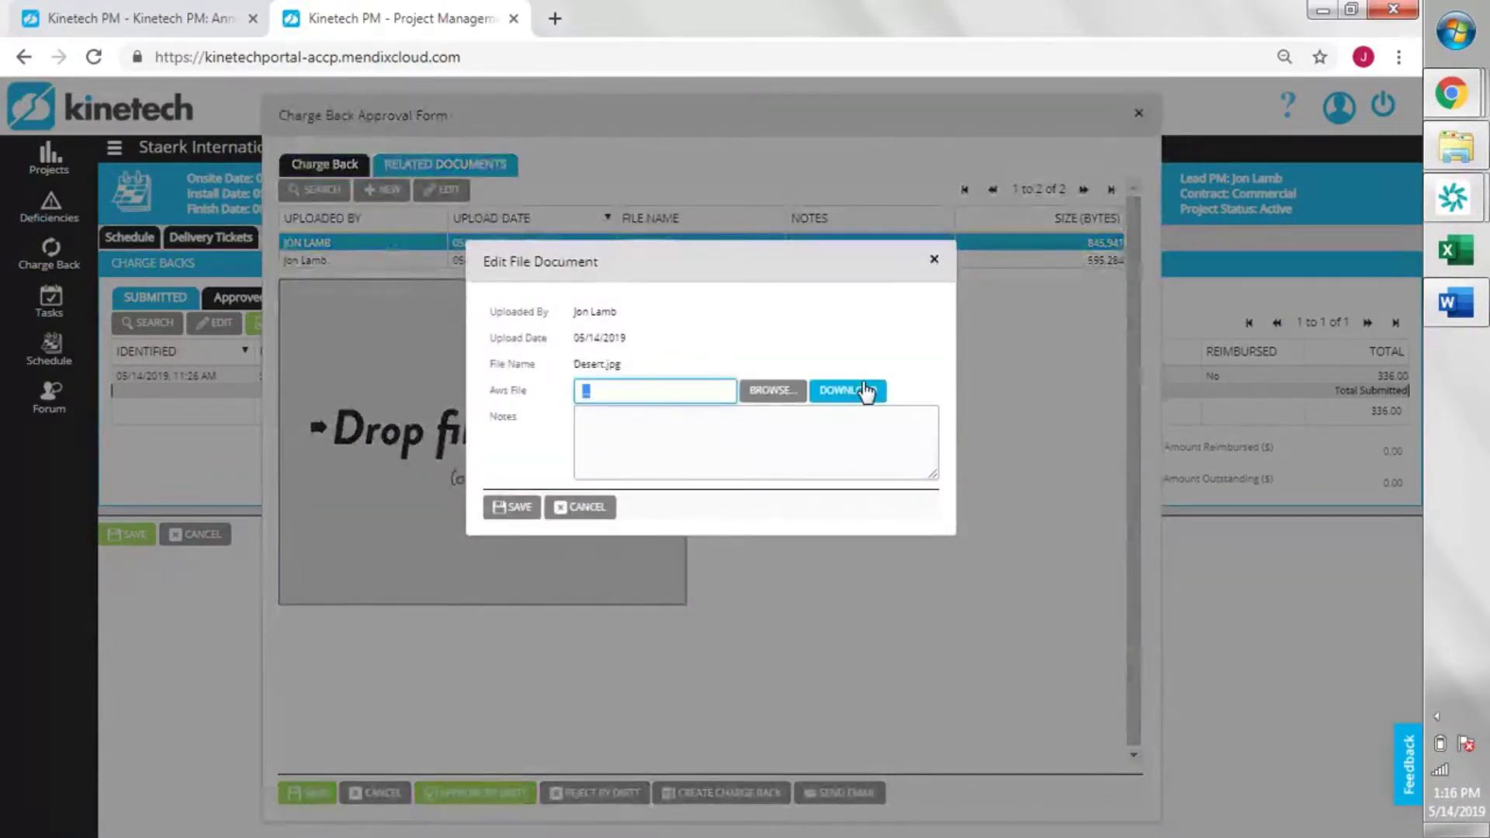
pyautogui.click(865, 391)
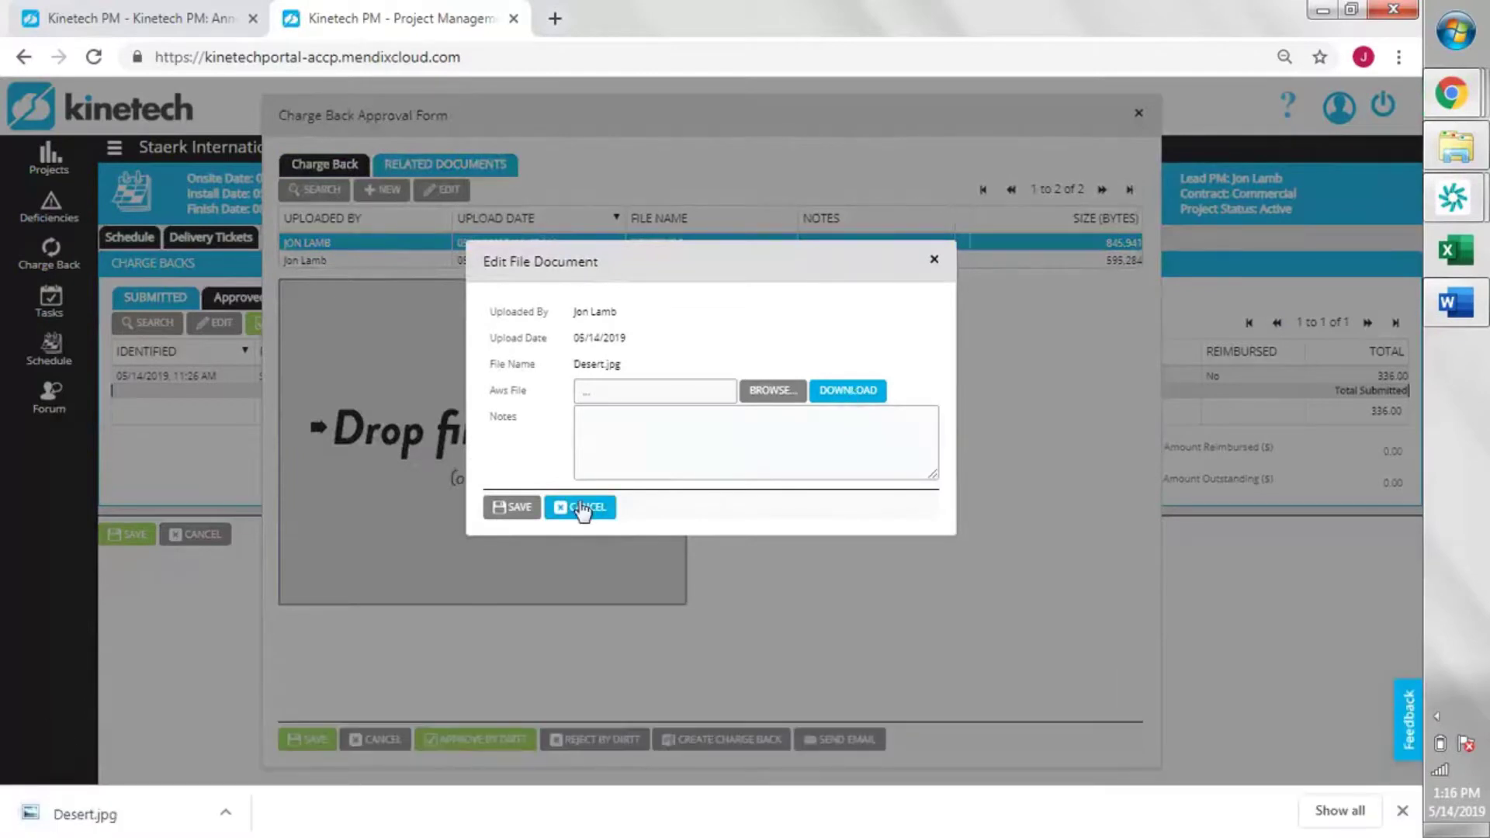
pyautogui.click(576, 507)
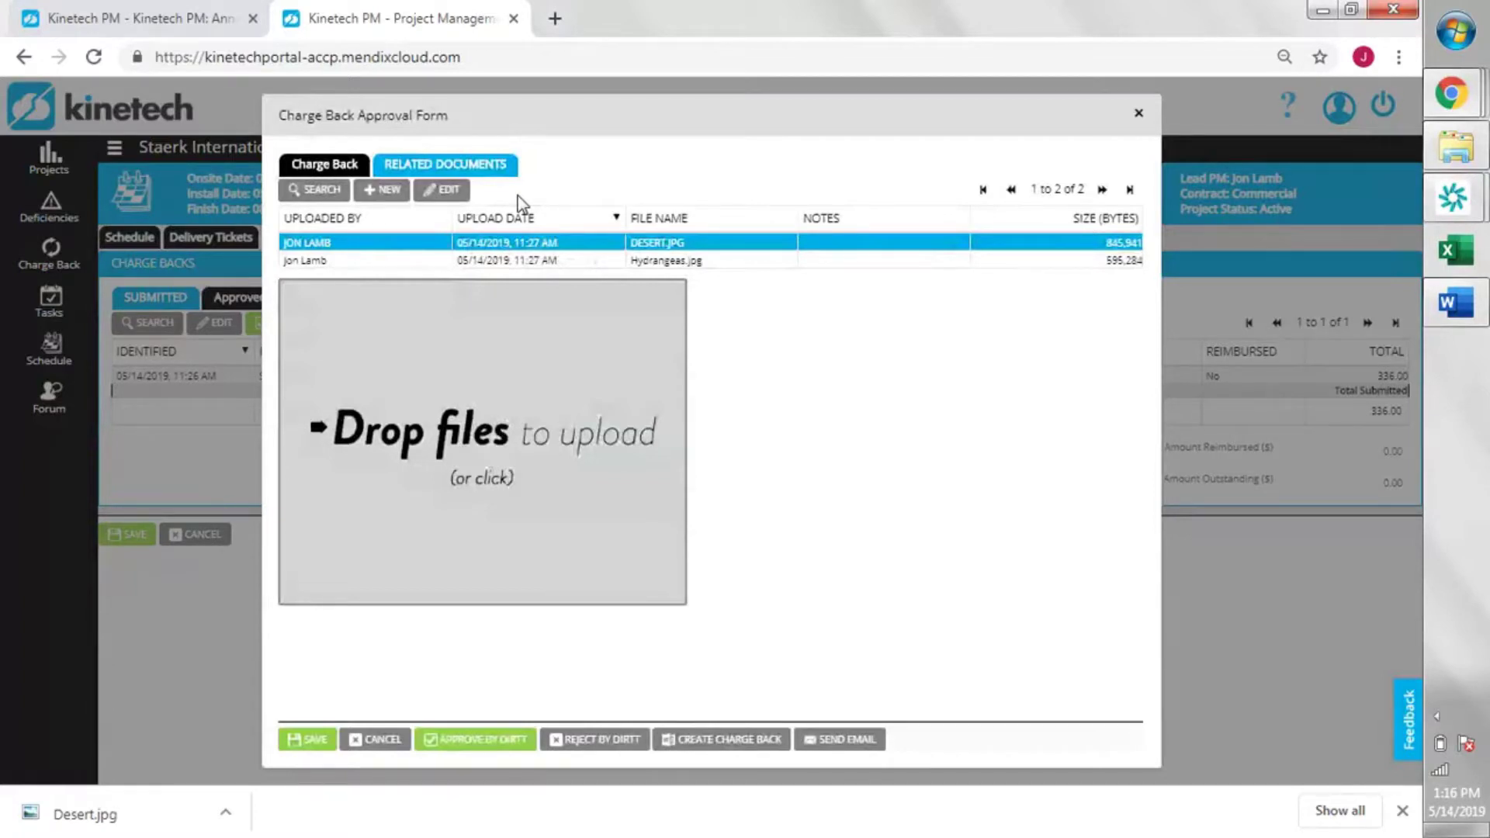
pyautogui.click(304, 165)
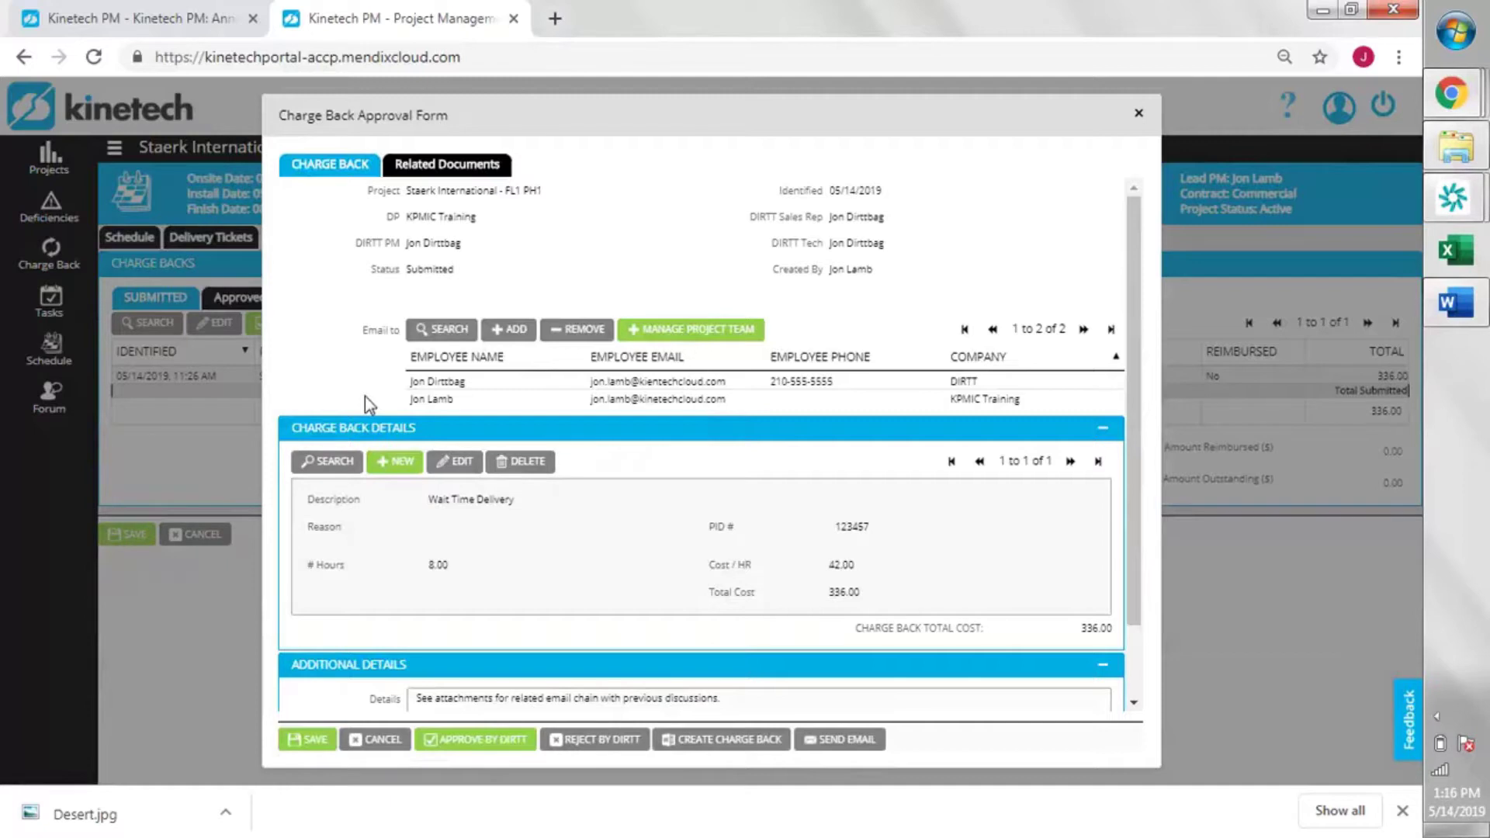
# - Approve the submitted charge back by DIRTT and save a hand-drawn approval signature for it
pyautogui.click(494, 741)
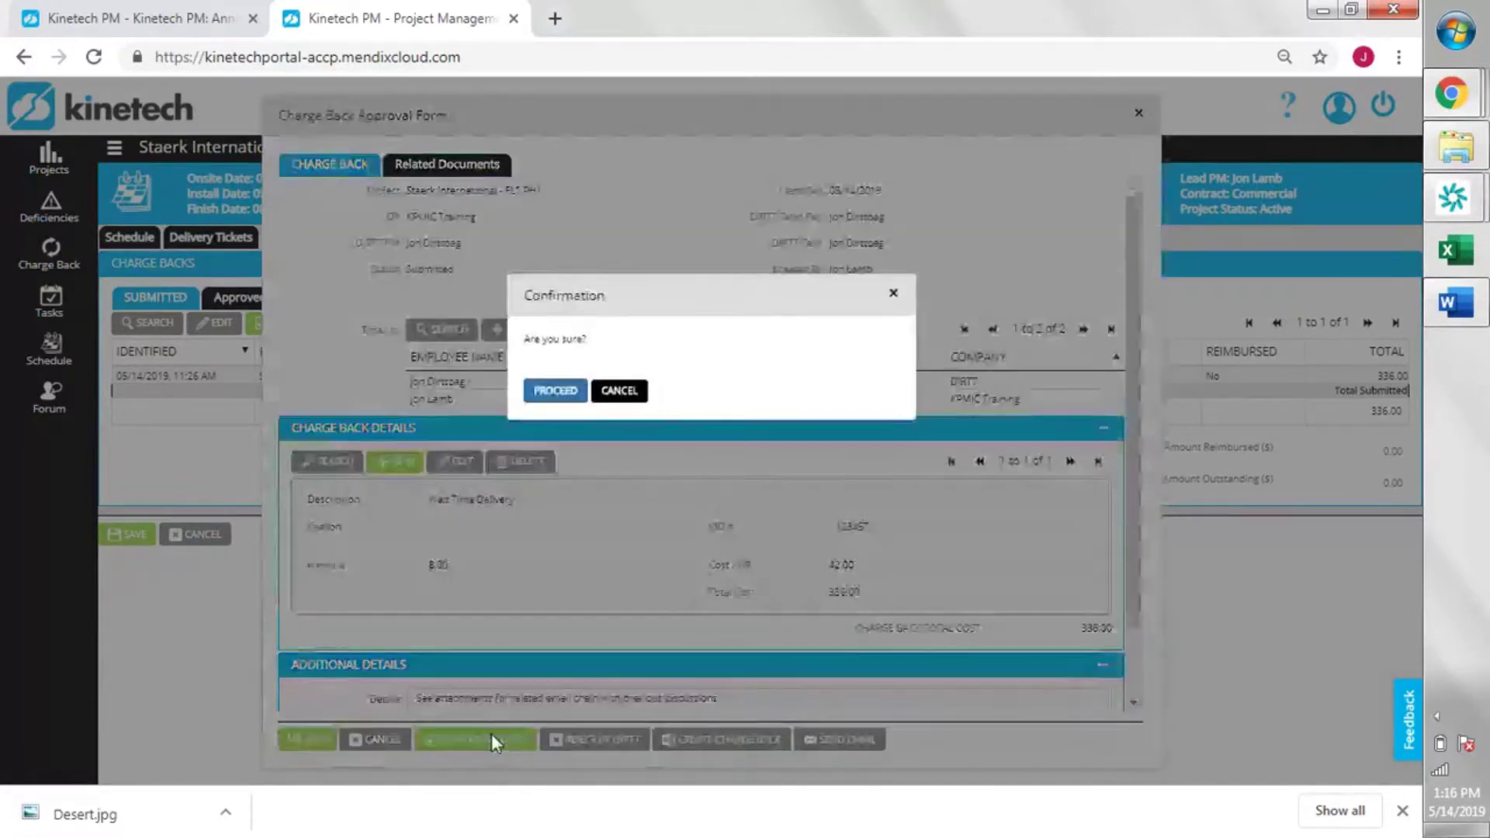
pyautogui.click(619, 391)
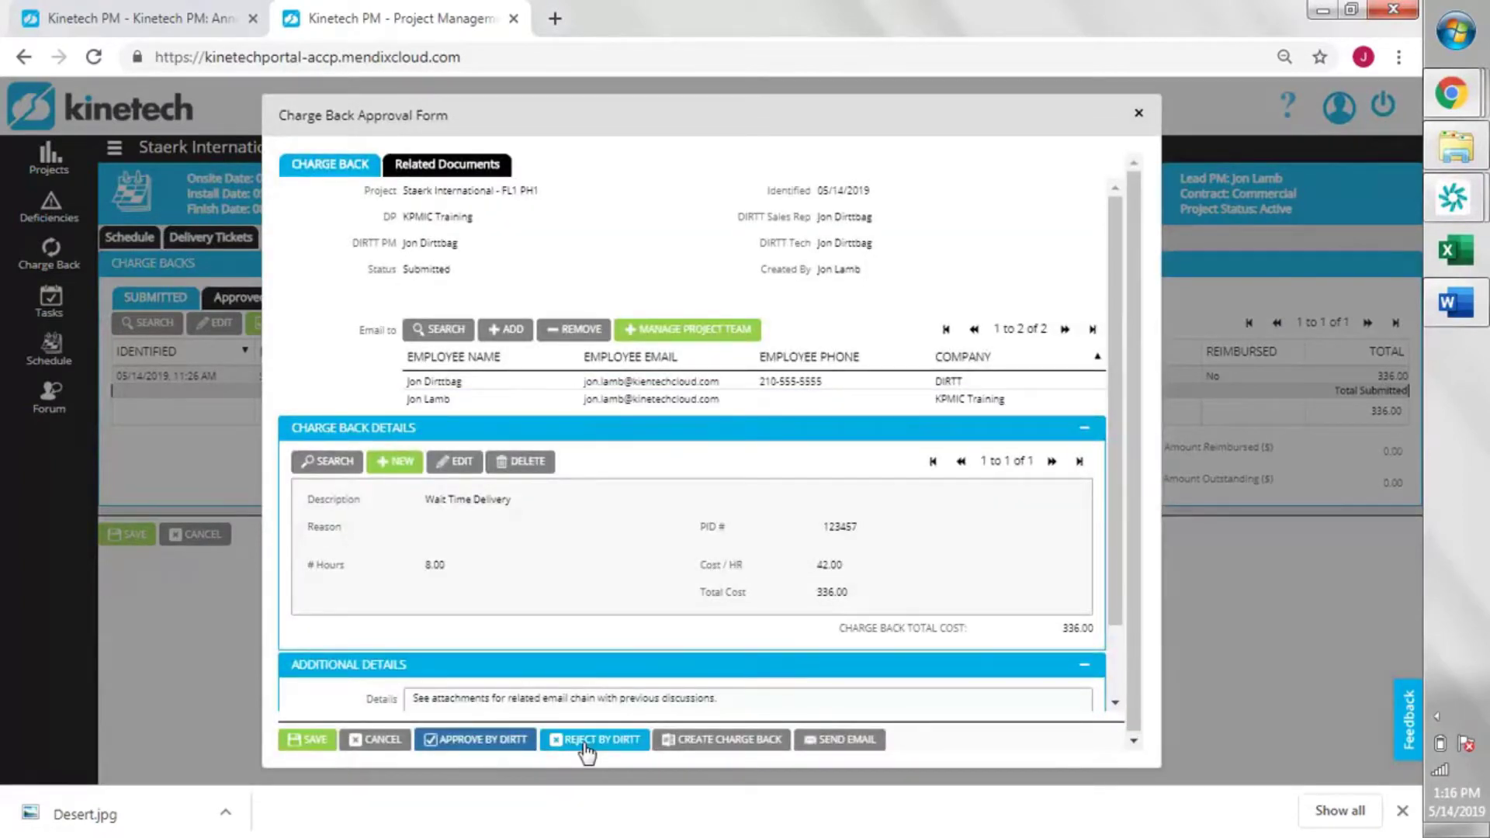
pyautogui.click(510, 741)
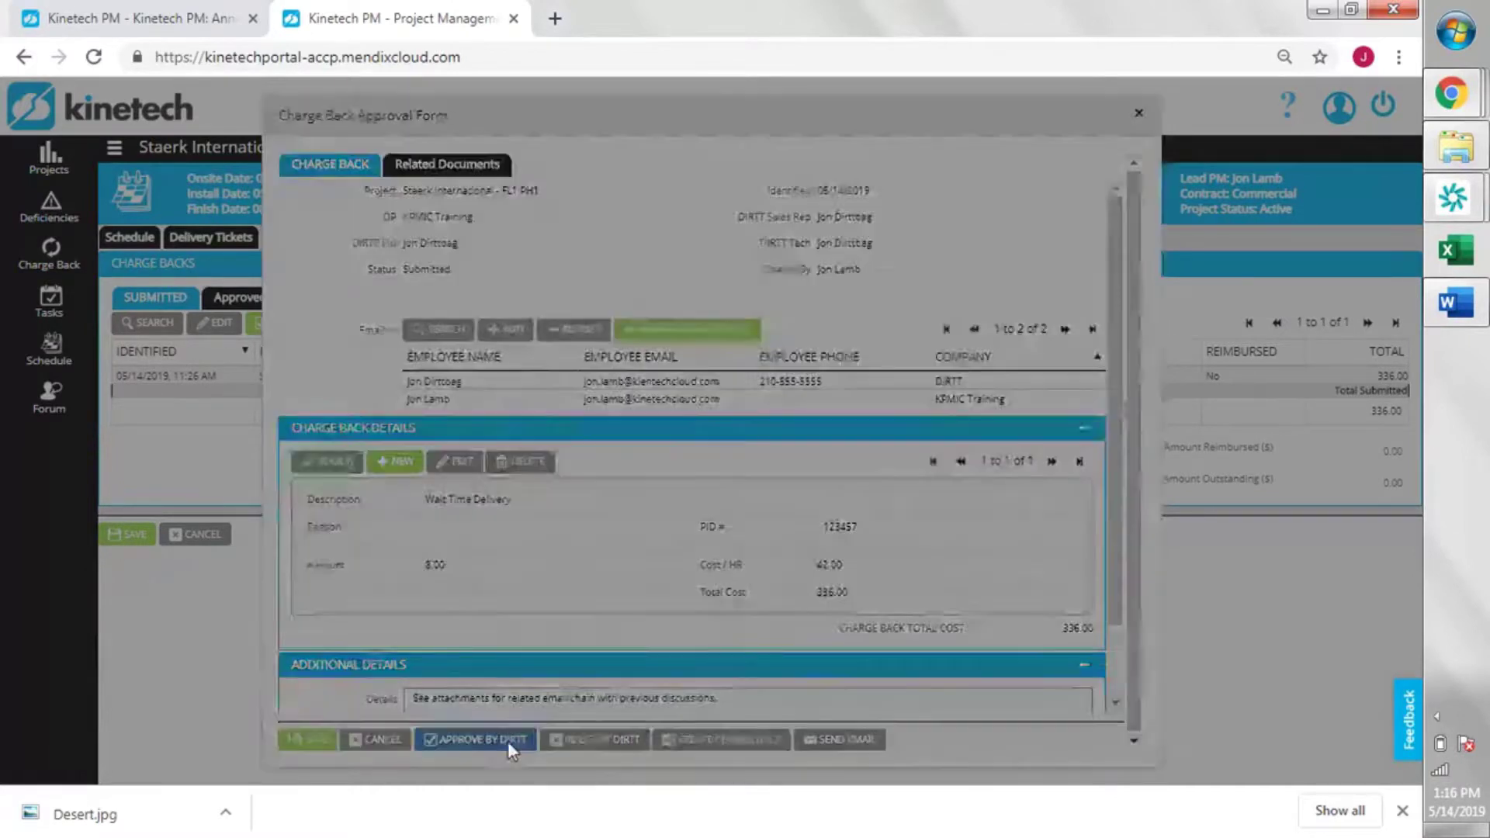
pyautogui.click(552, 393)
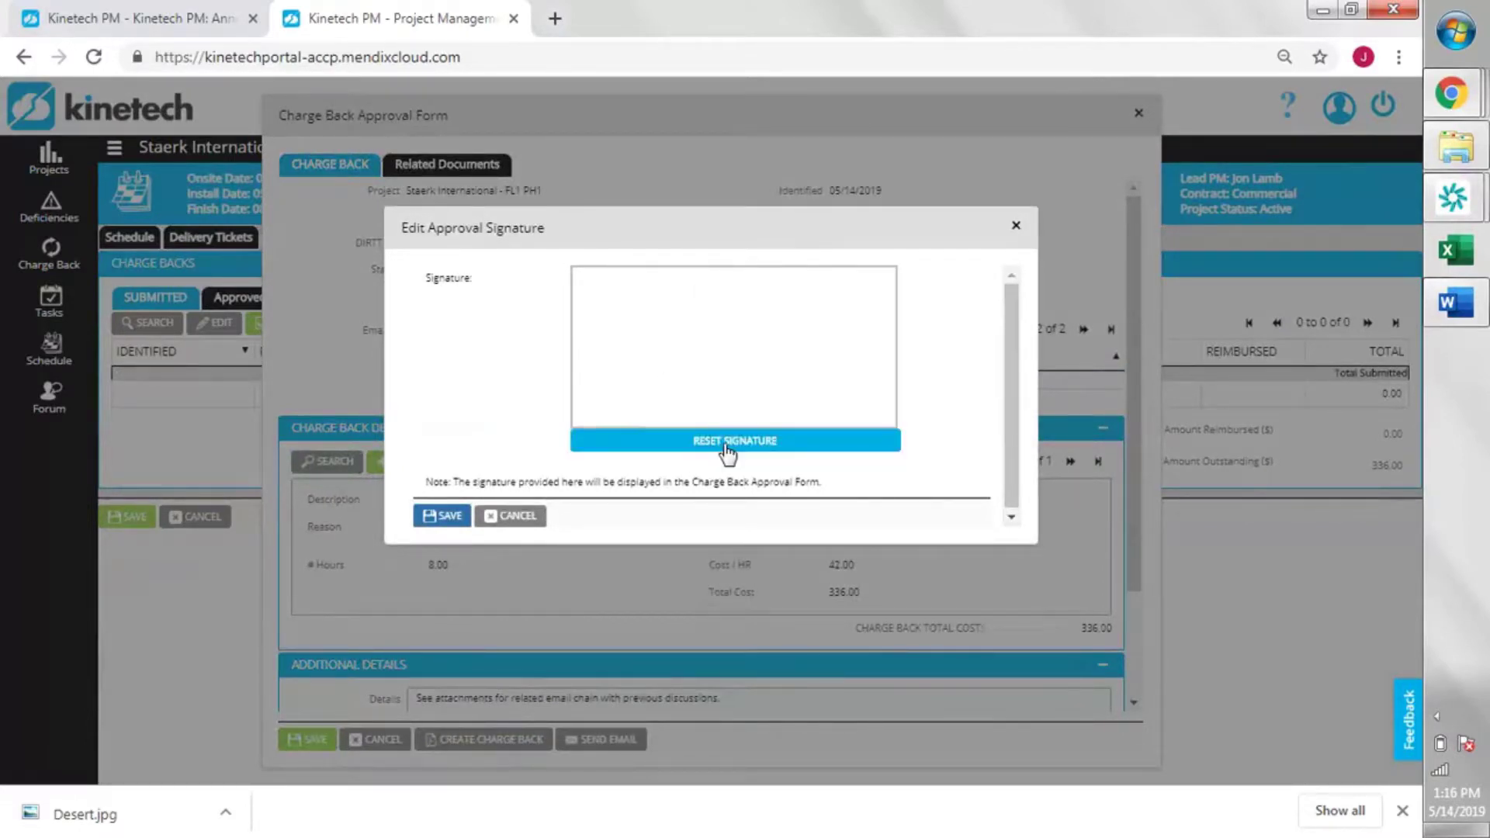
pyautogui.click(709, 440)
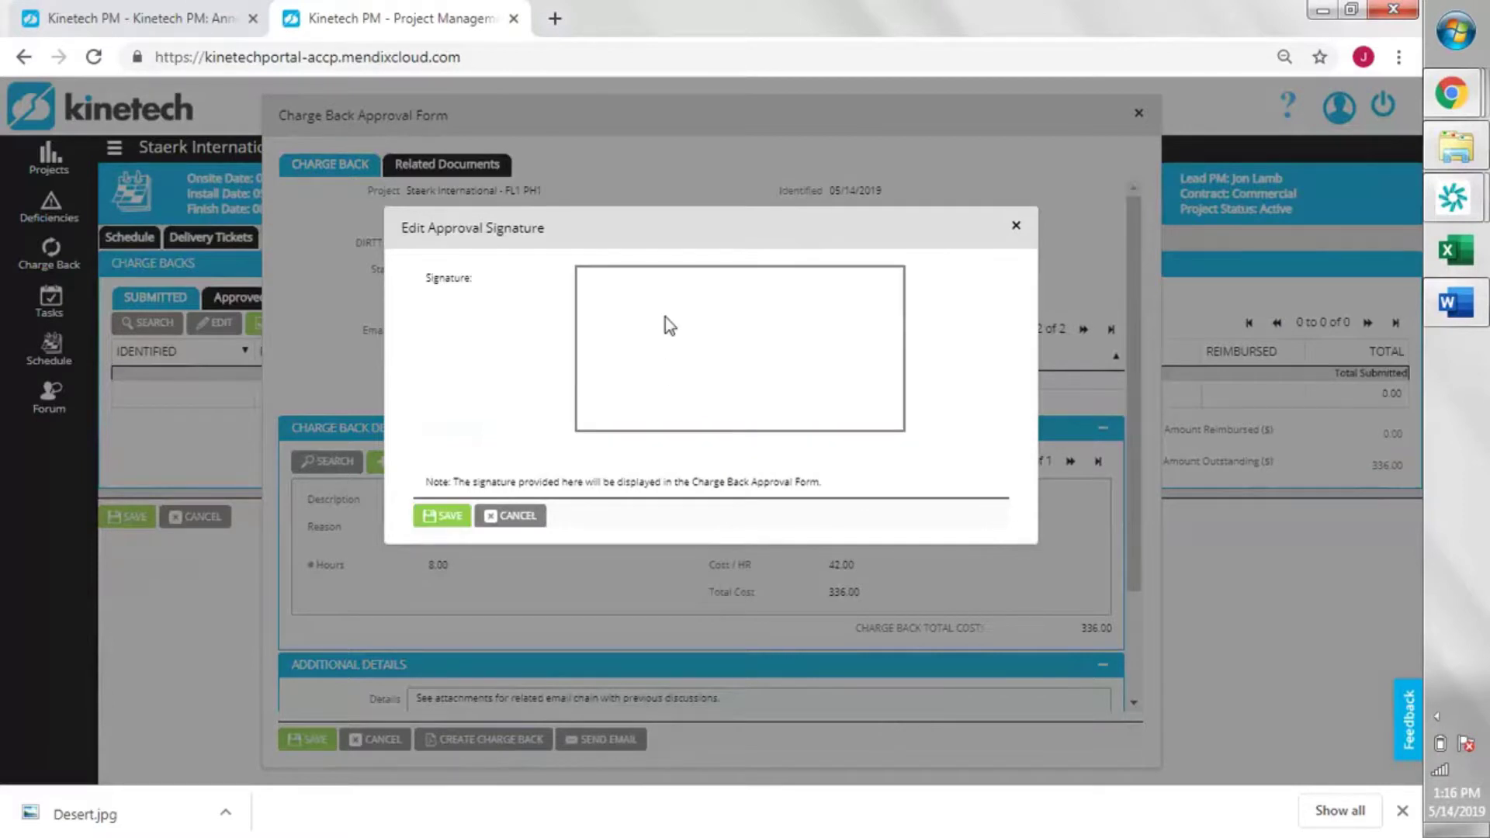
pyautogui.moveTo(715, 301)
pyautogui.mouseDown()
pyautogui.moveTo(618, 409)
pyautogui.moveTo(750, 373)
pyautogui.moveTo(695, 409)
pyautogui.moveTo(832, 415)
pyautogui.mouseUp()
pyautogui.click(448, 513)
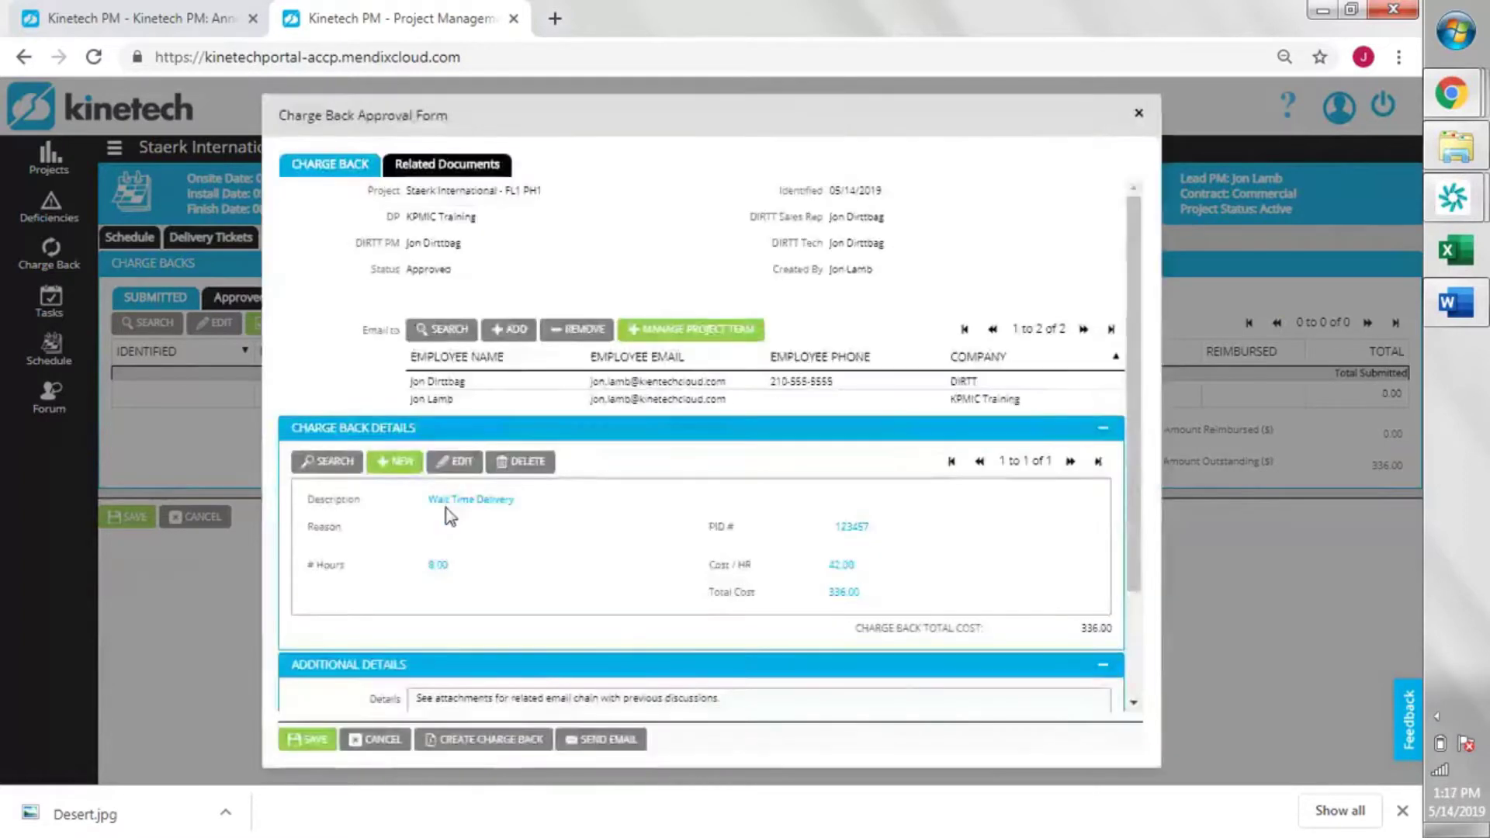
# - Save the charge back approval form and show the project's approved charge backs
pyautogui.click(317, 740)
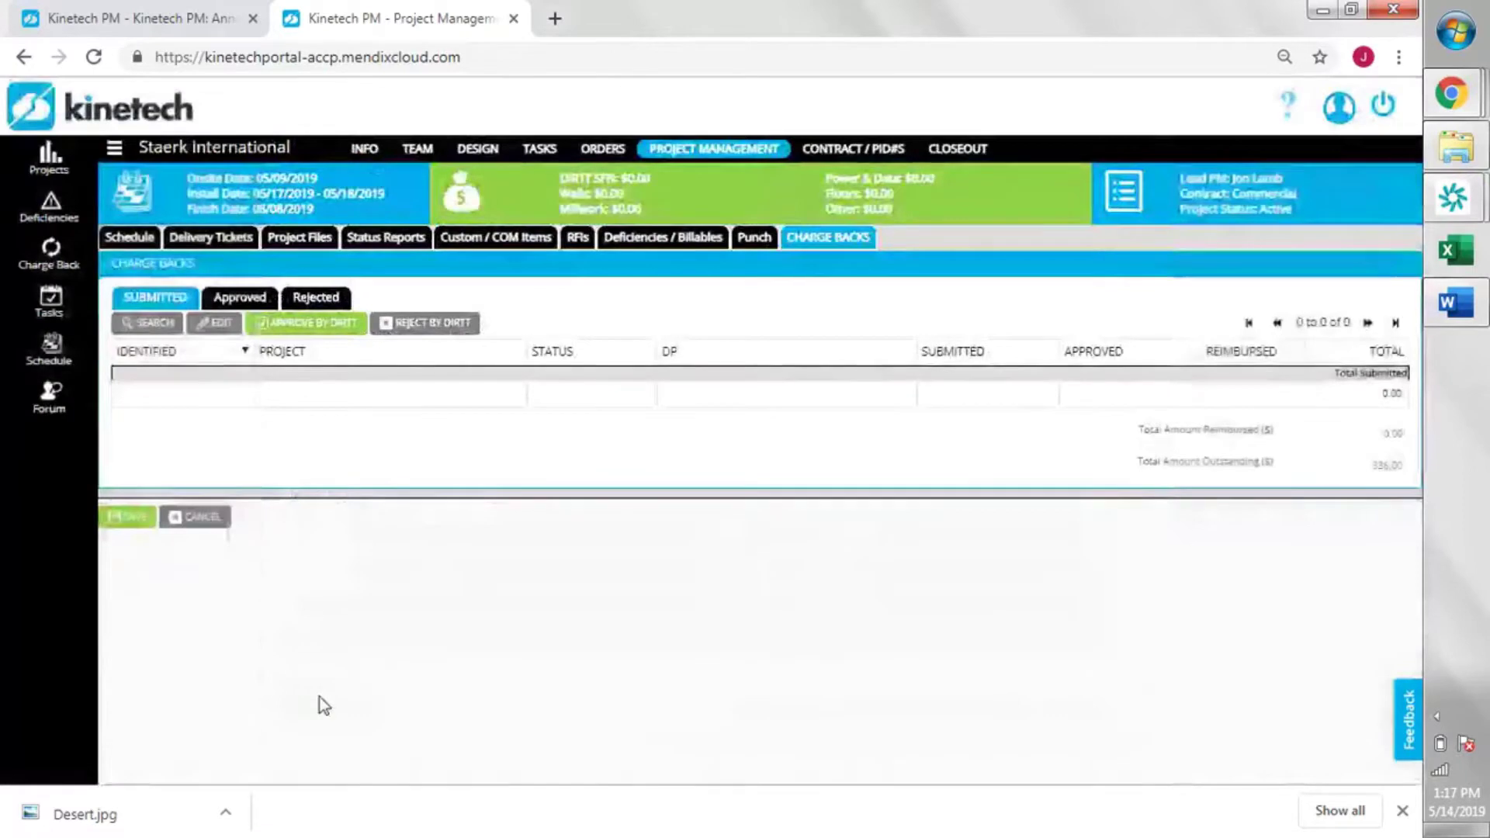
pyautogui.click(221, 299)
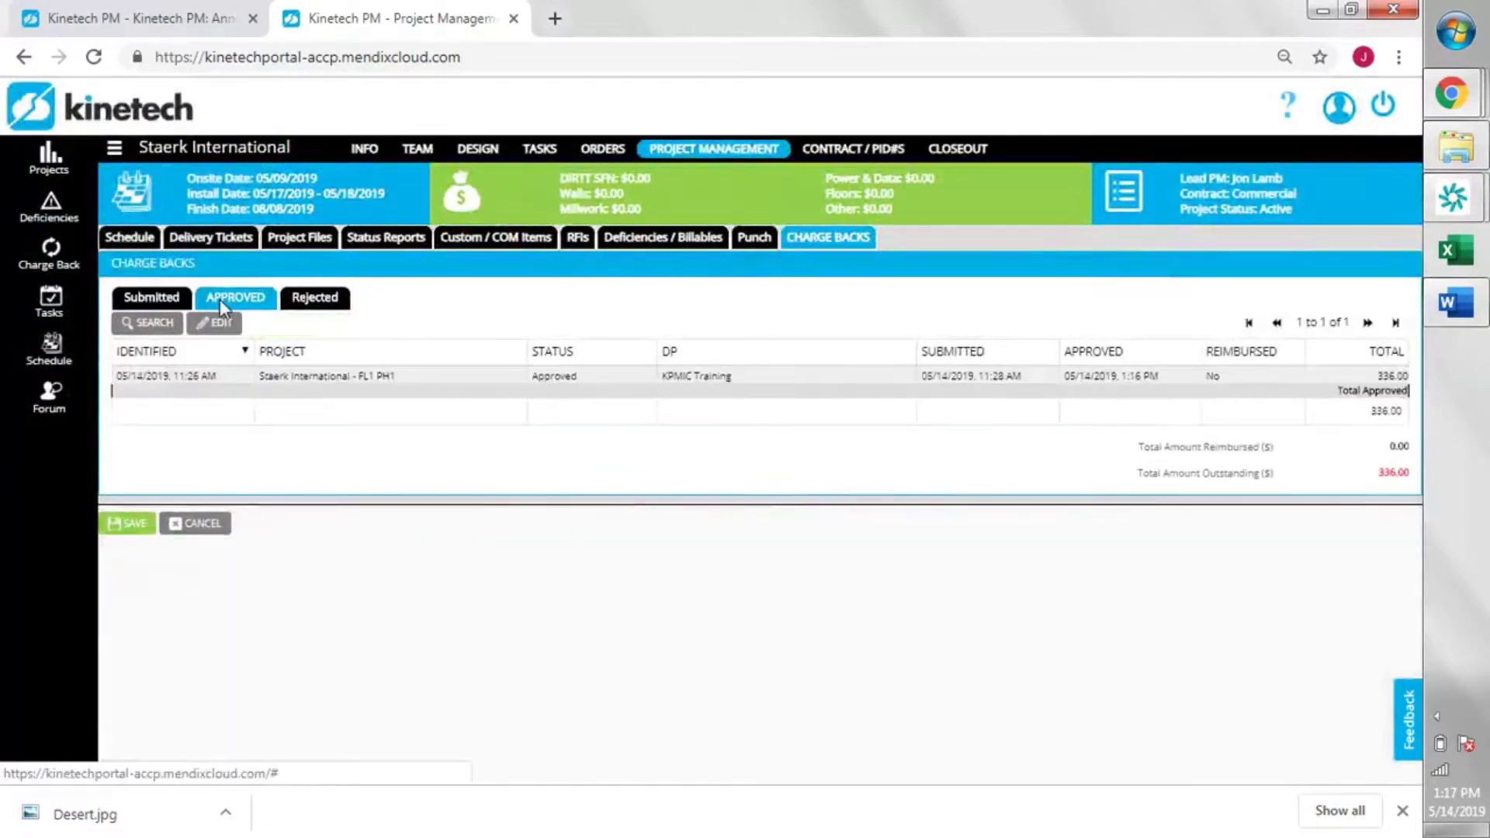
pyautogui.click(1401, 810)
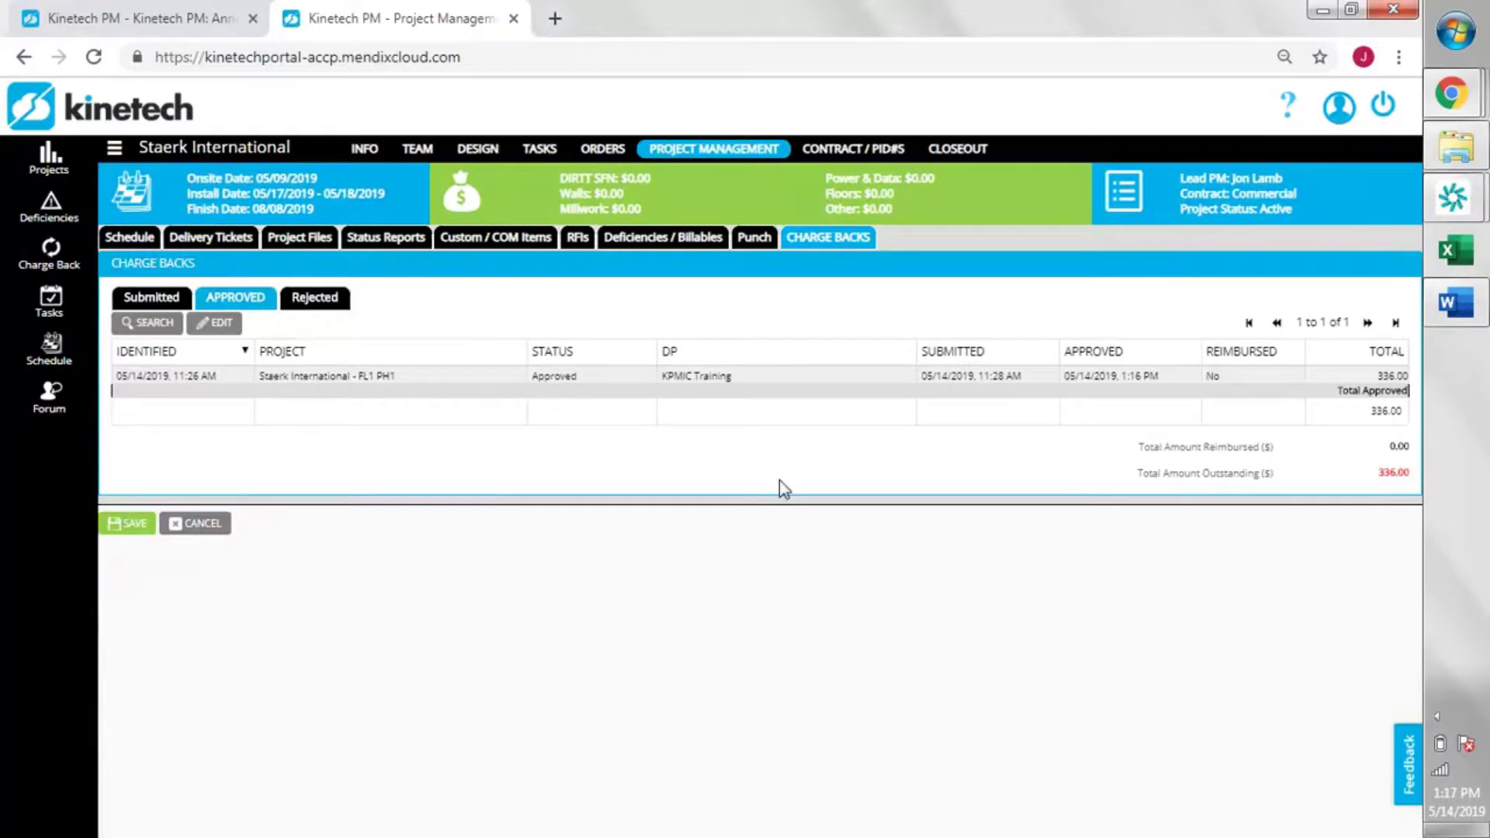
# - Open the authorized deficiency Staerk International - FL1 PH1 - 2016/01/12 and download all its attached files as a zip
pyautogui.click(670, 243)
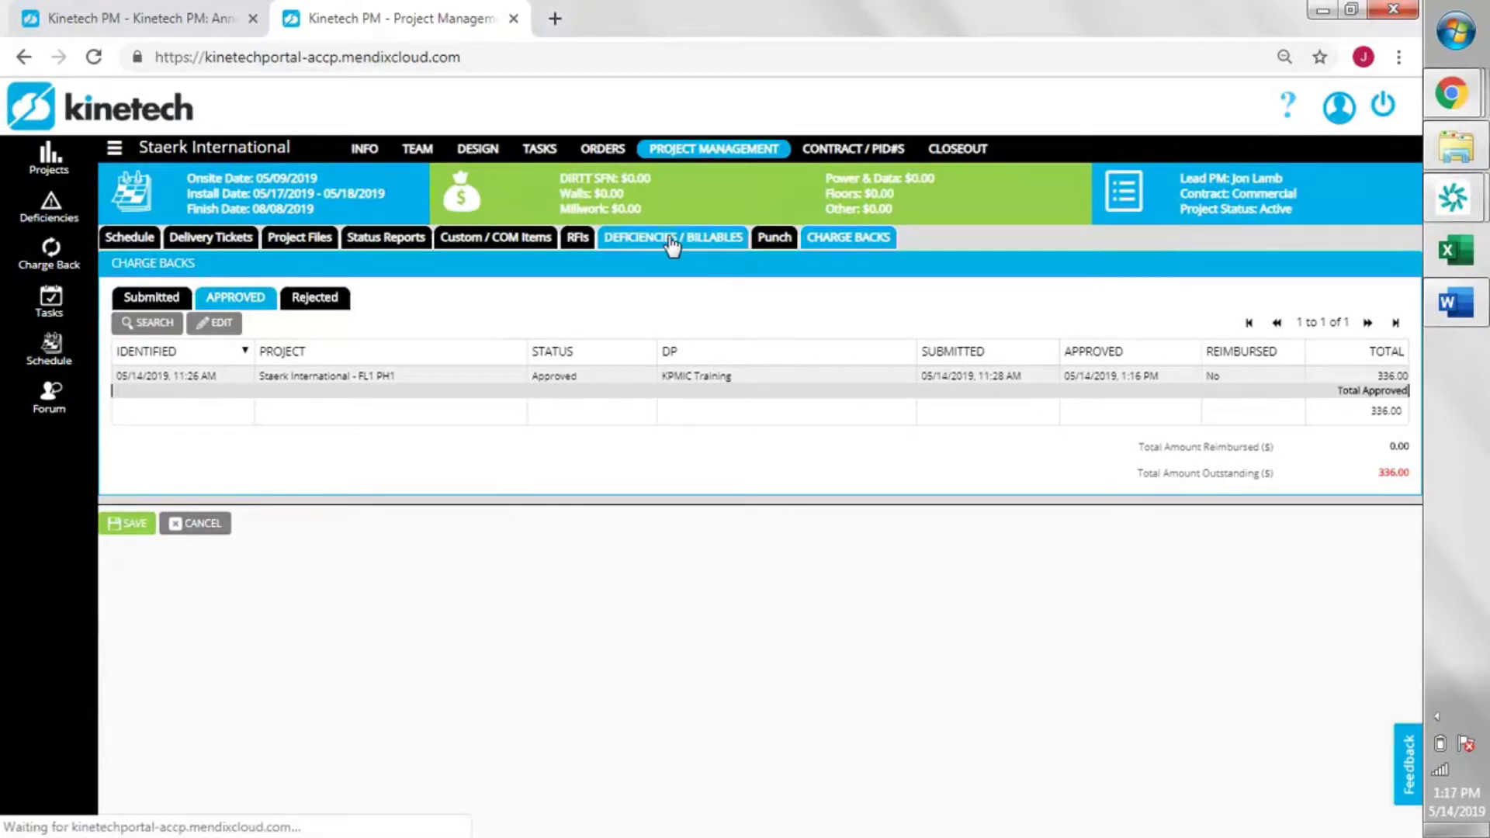
pyautogui.click(243, 302)
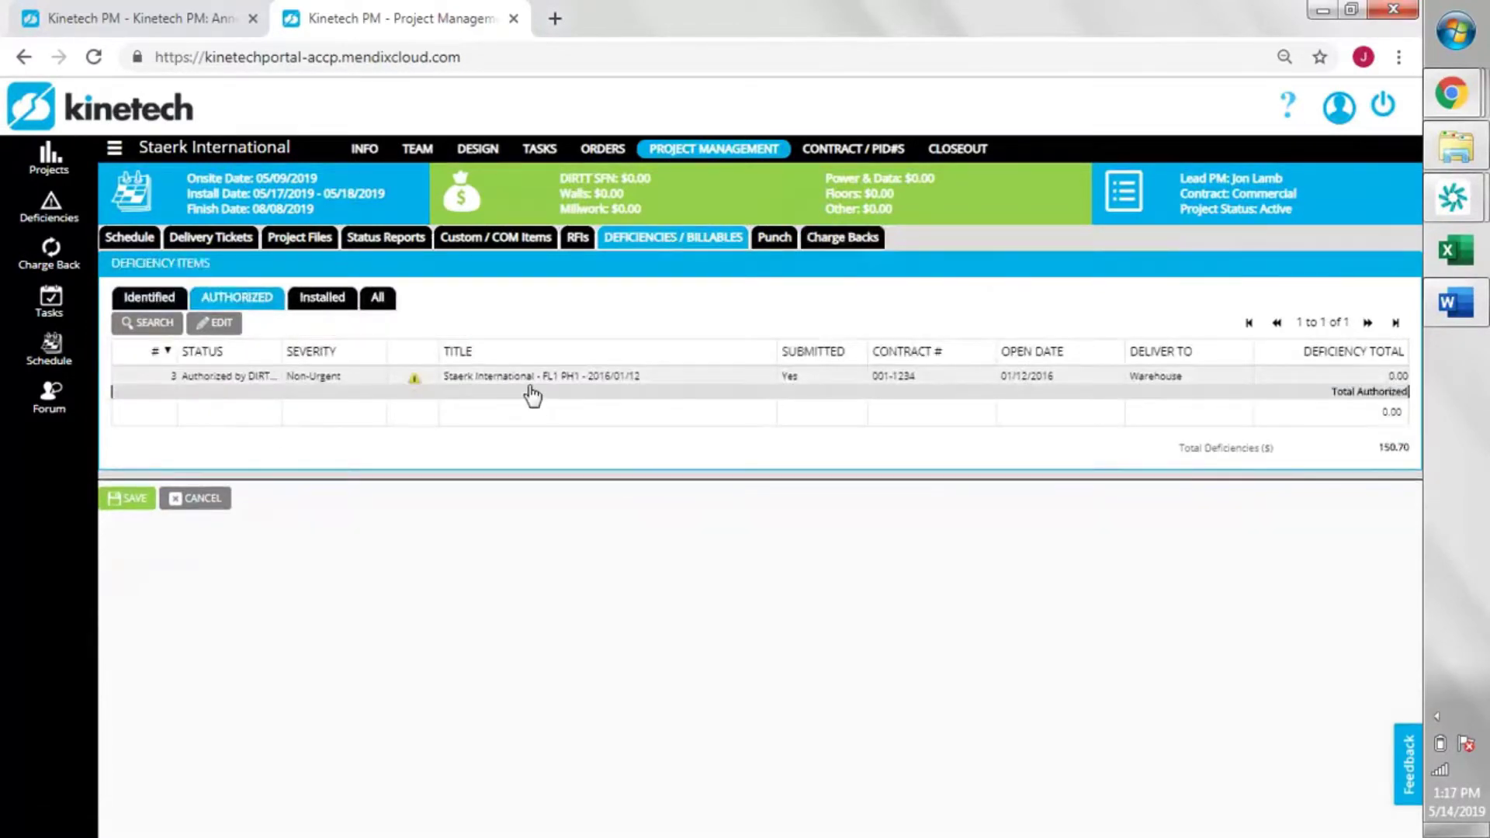
pyautogui.doubleClick(530, 385)
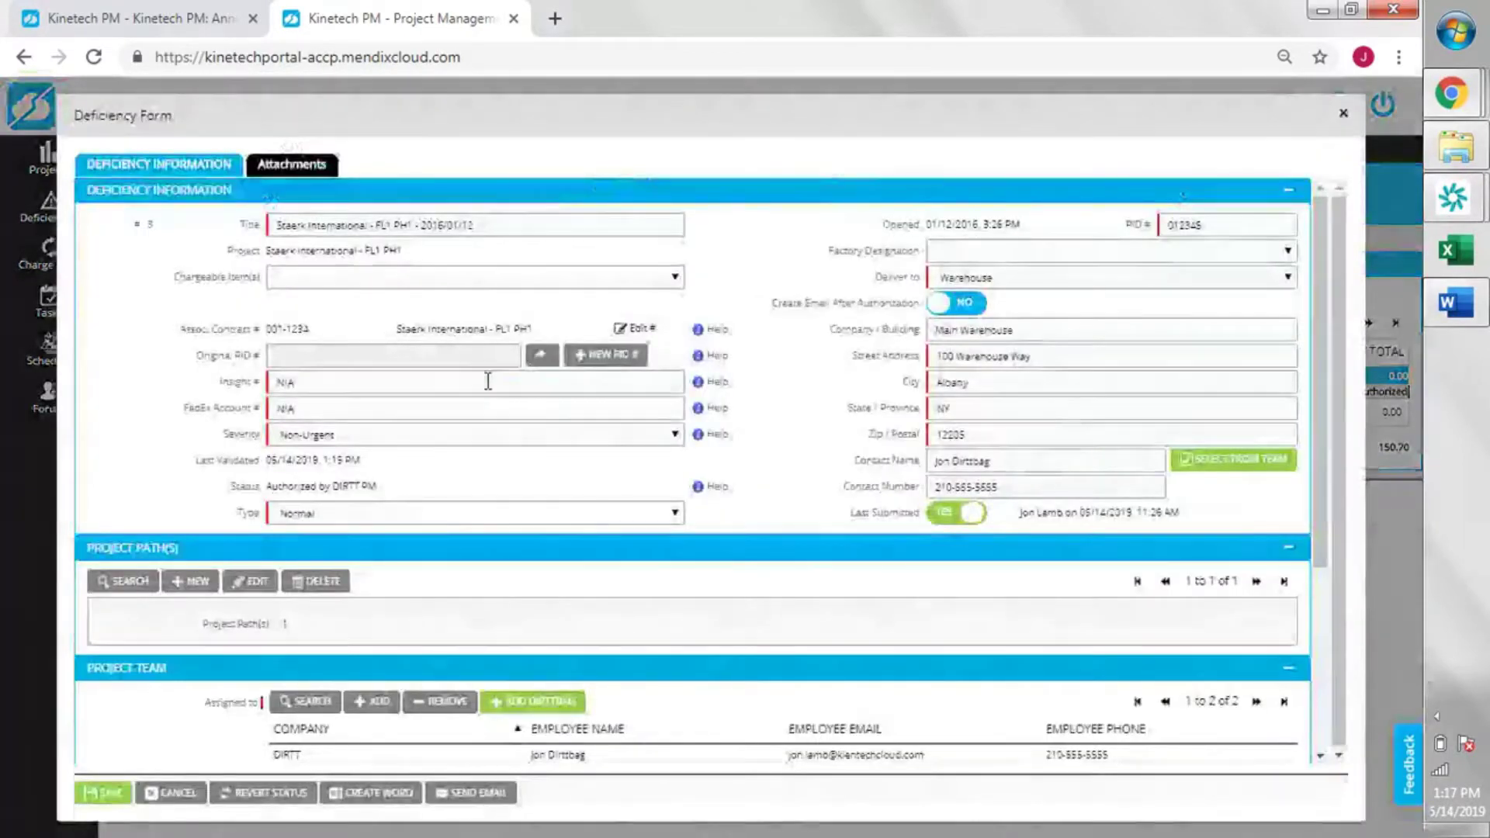
pyautogui.click(298, 164)
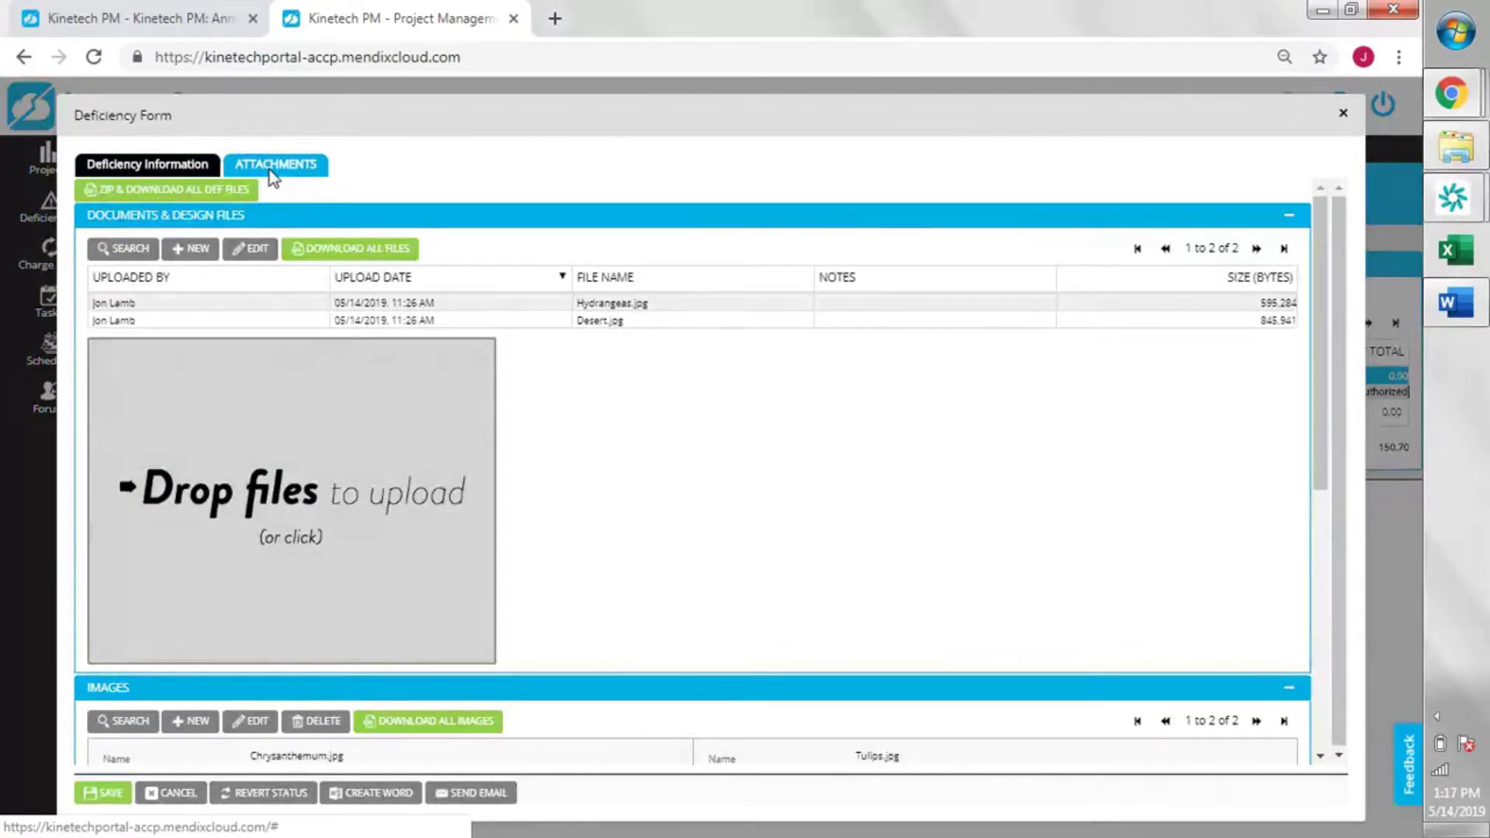
pyautogui.click(232, 197)
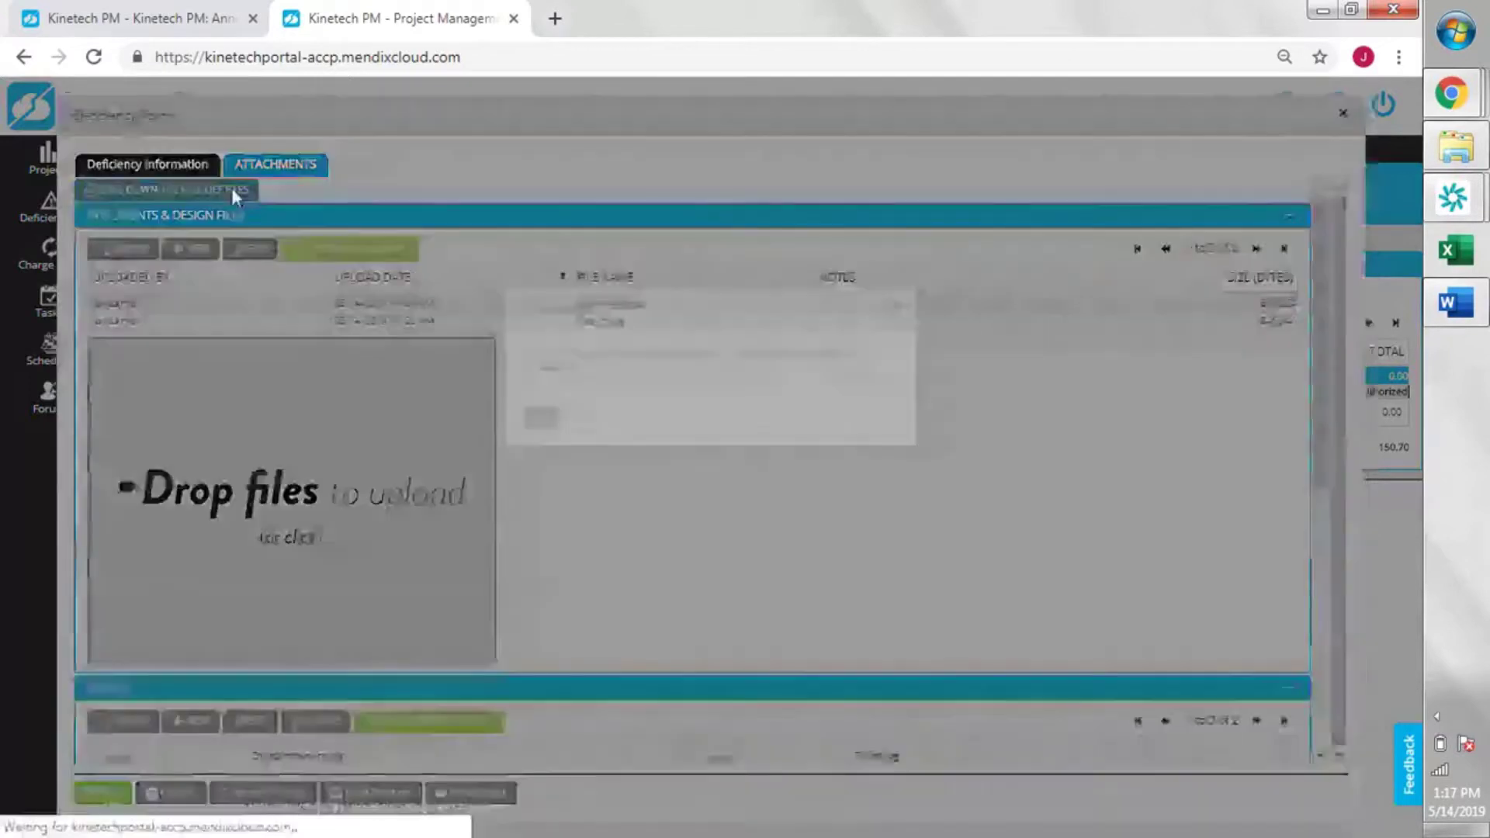
pyautogui.click(541, 419)
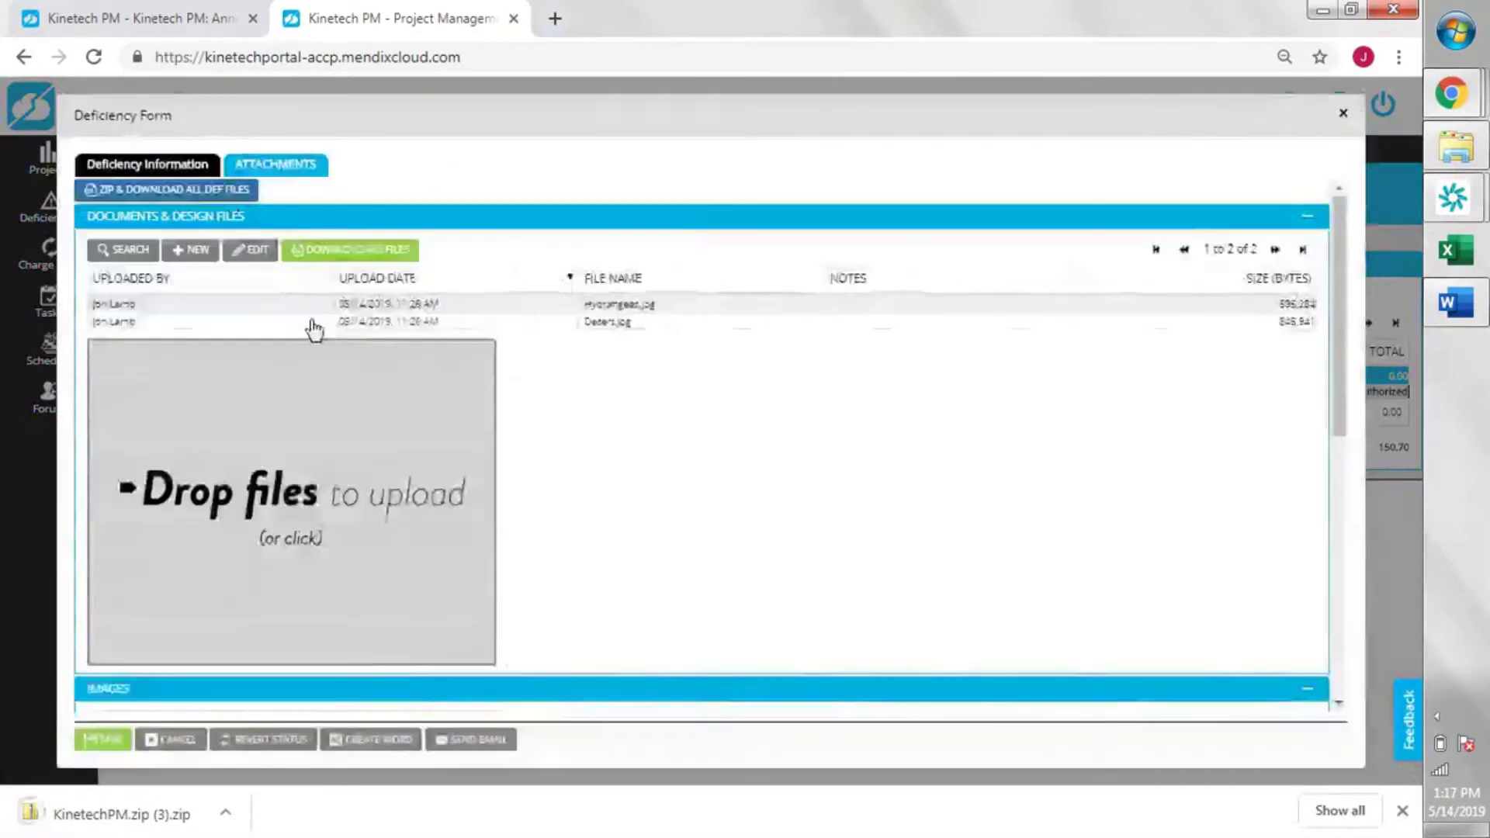
# - Collapse the Documents & Design Files section to view the deficiency's images, and save the deficiency form
pyautogui.click(218, 217)
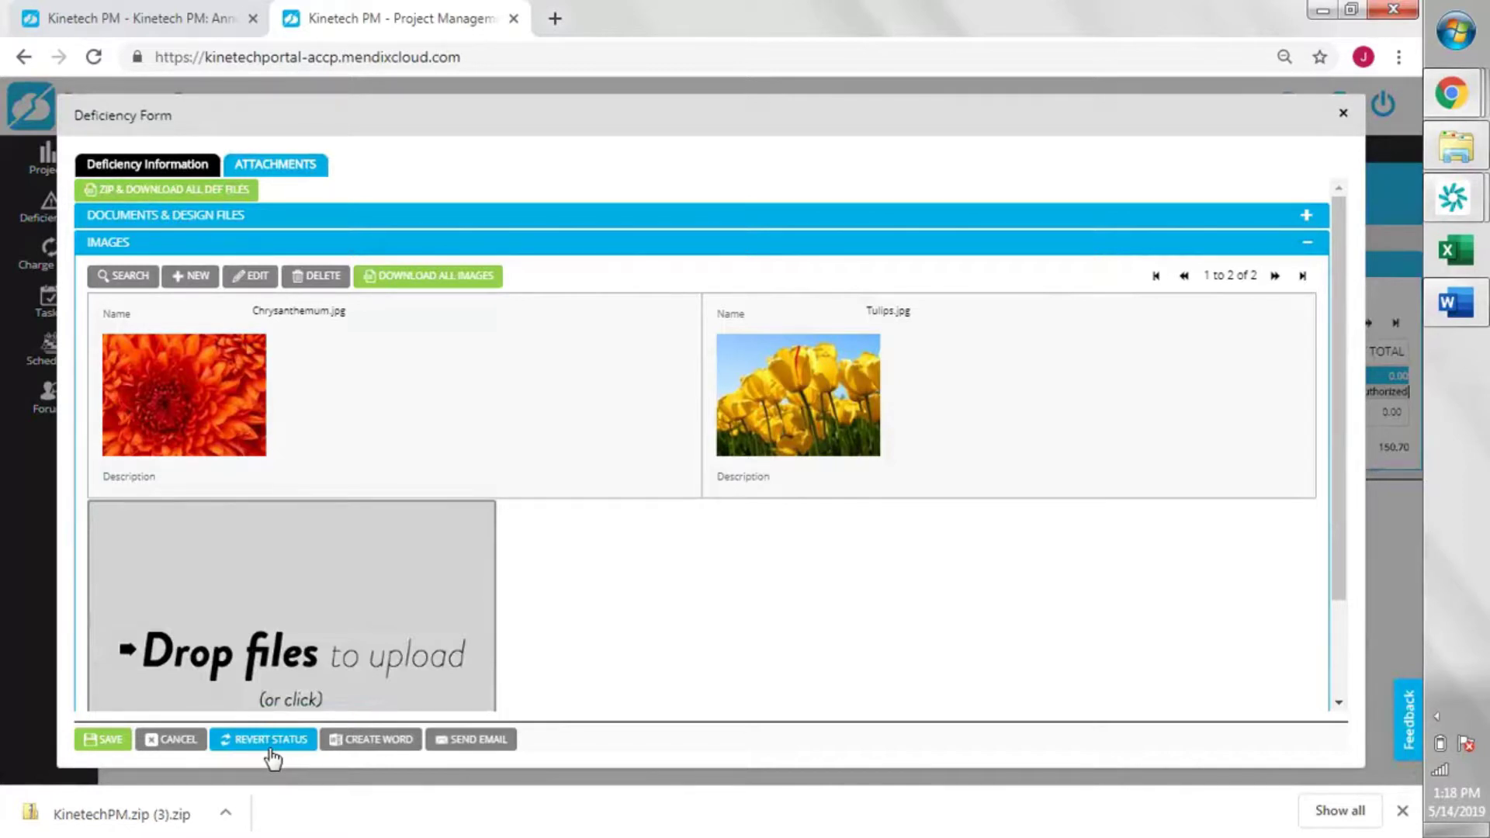
pyautogui.click(100, 738)
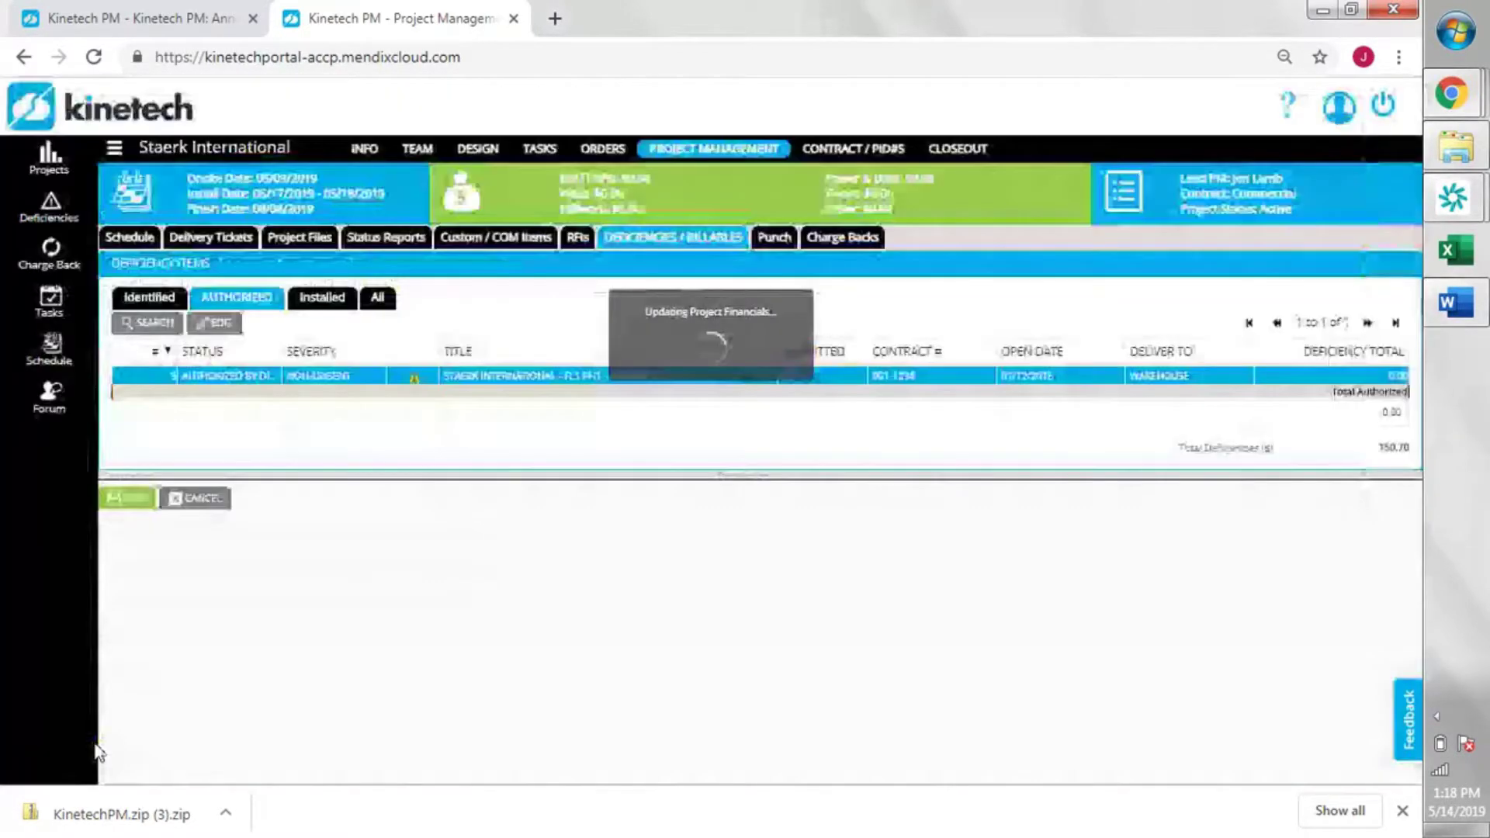
pyautogui.click(1402, 810)
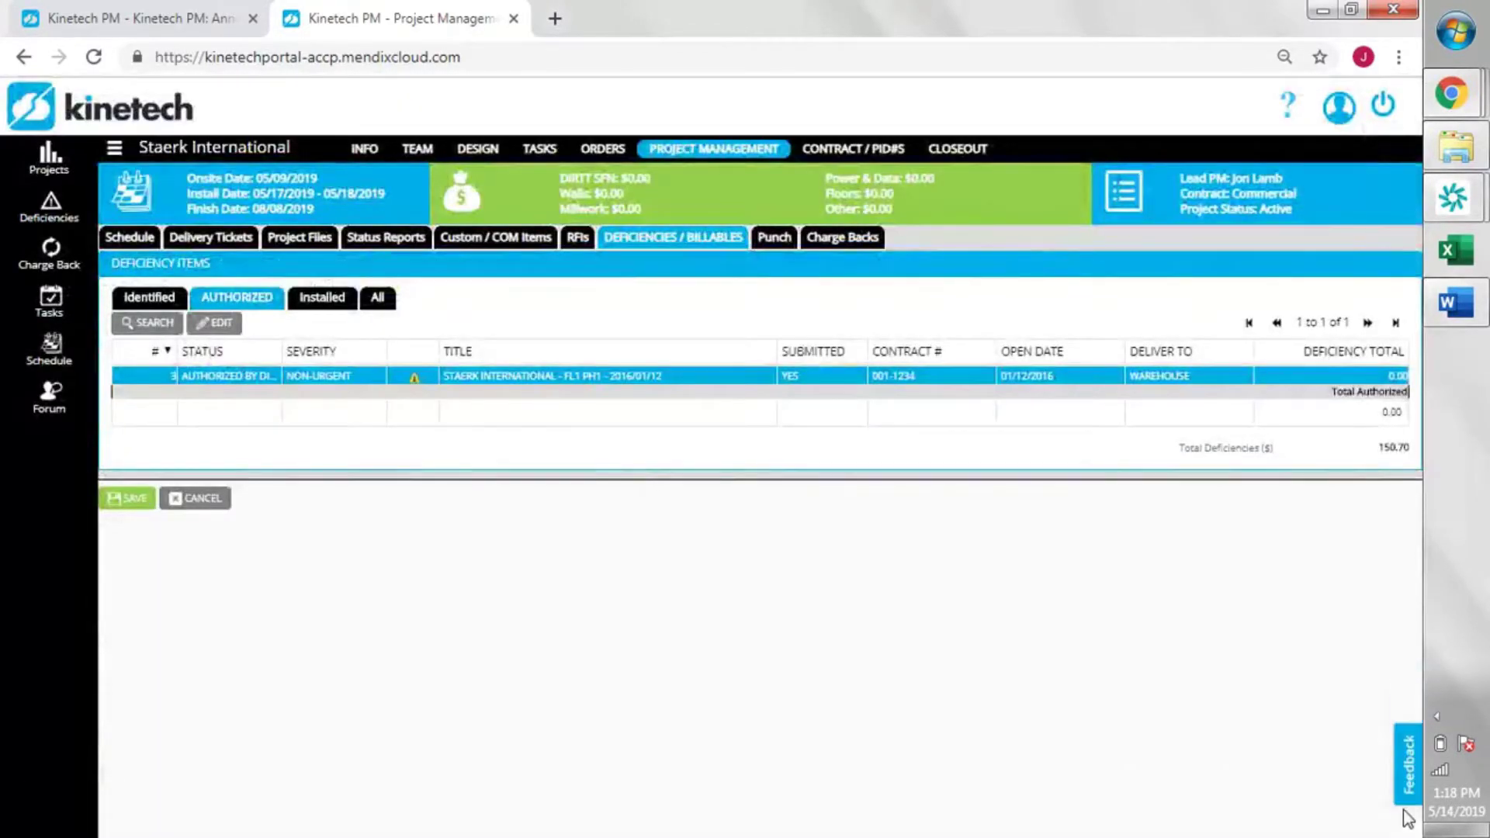
# - Switch to the Word training document and review the agenda item on using other tools to collaborate
pyautogui.click(1451, 306)
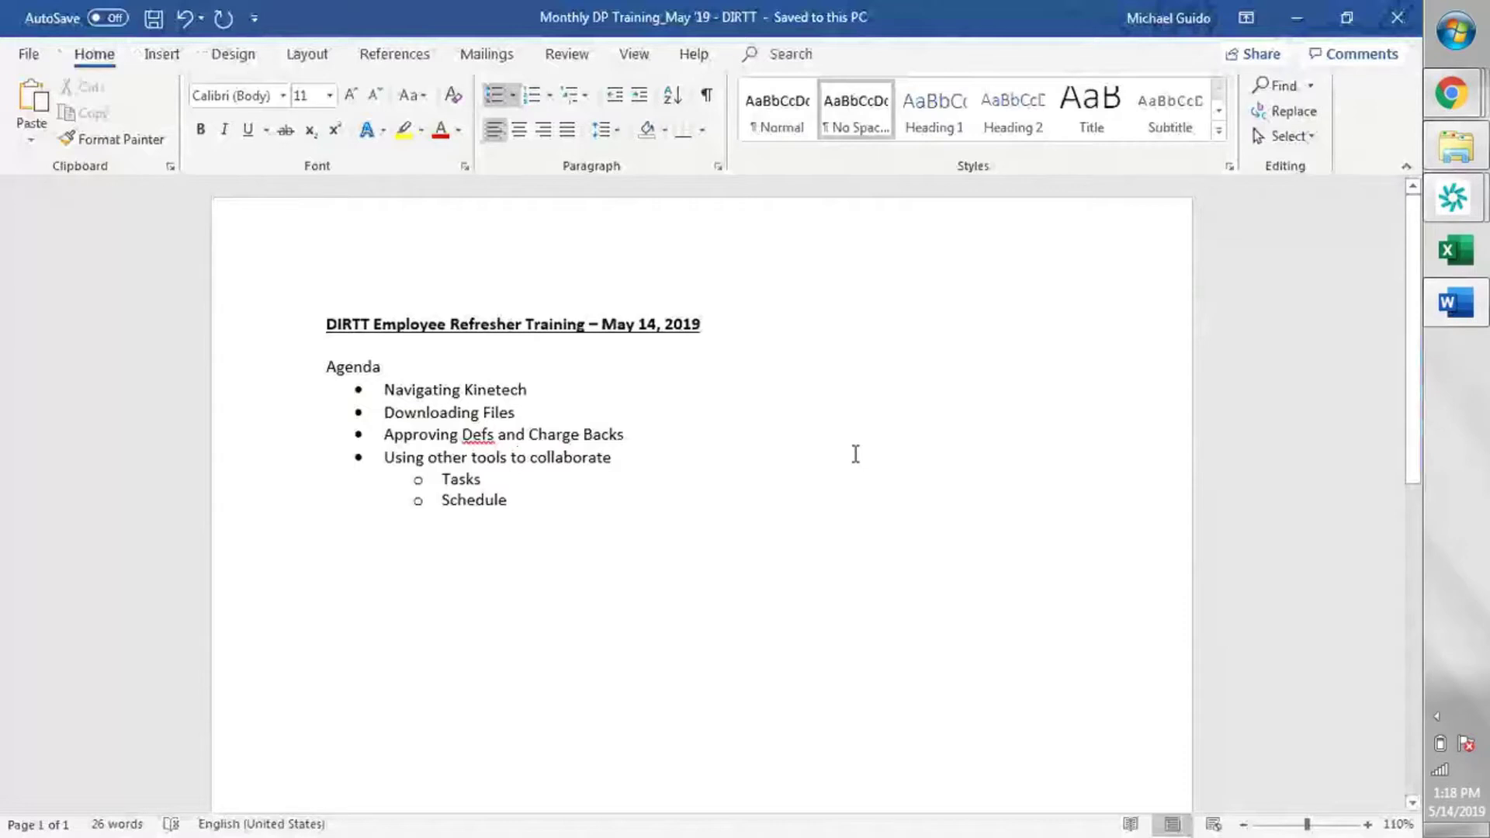
pyautogui.press('Down')
pyautogui.press('Down')
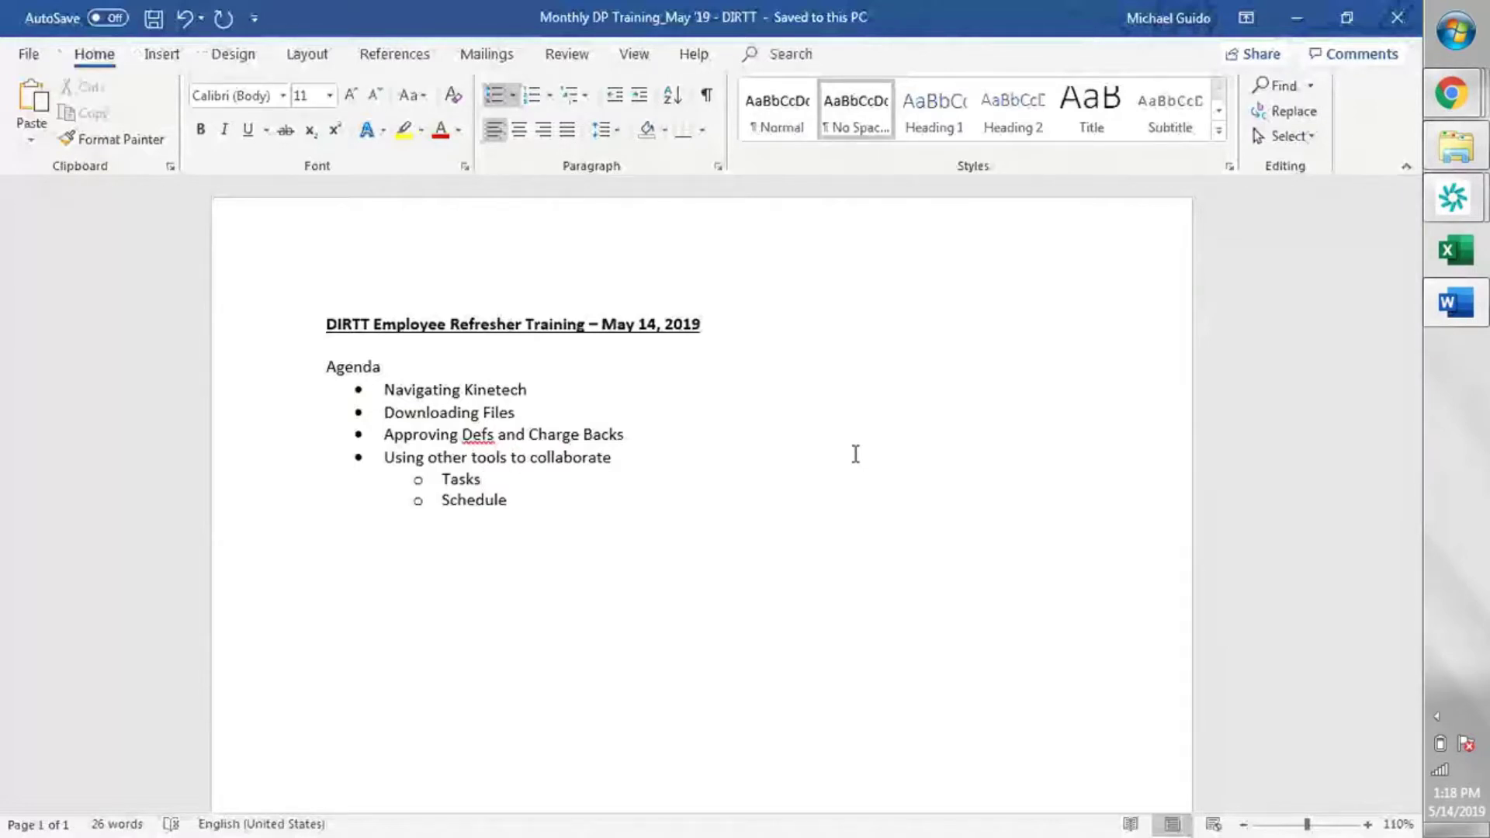
pyautogui.press('Down')
# - Switch back to Kinetech PM, filter the project's task list to All Tasks and select the Place Def Order task
pyautogui.hotkey('alt', 'Tab')
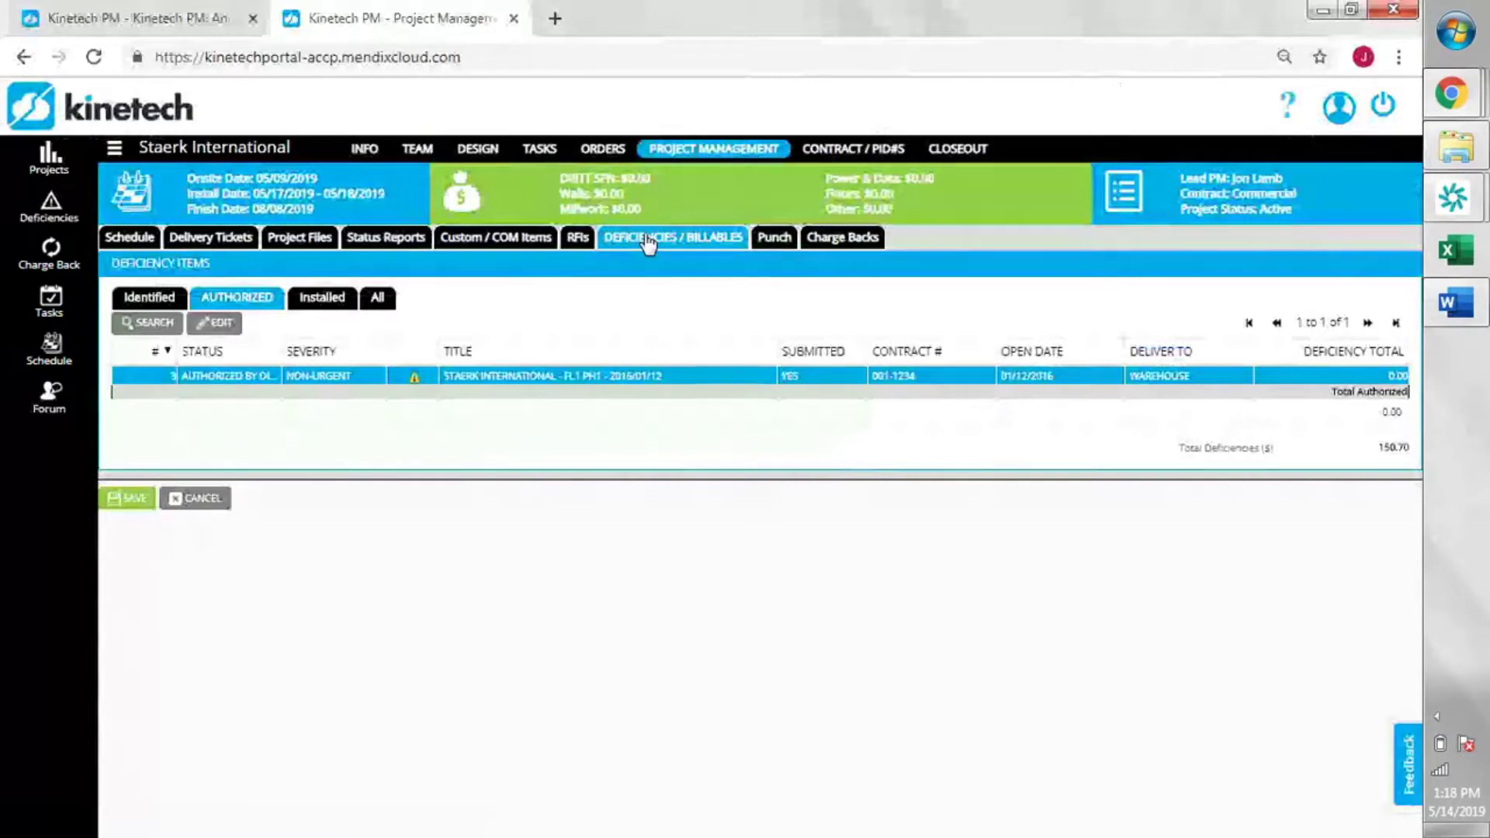
pyautogui.click(540, 149)
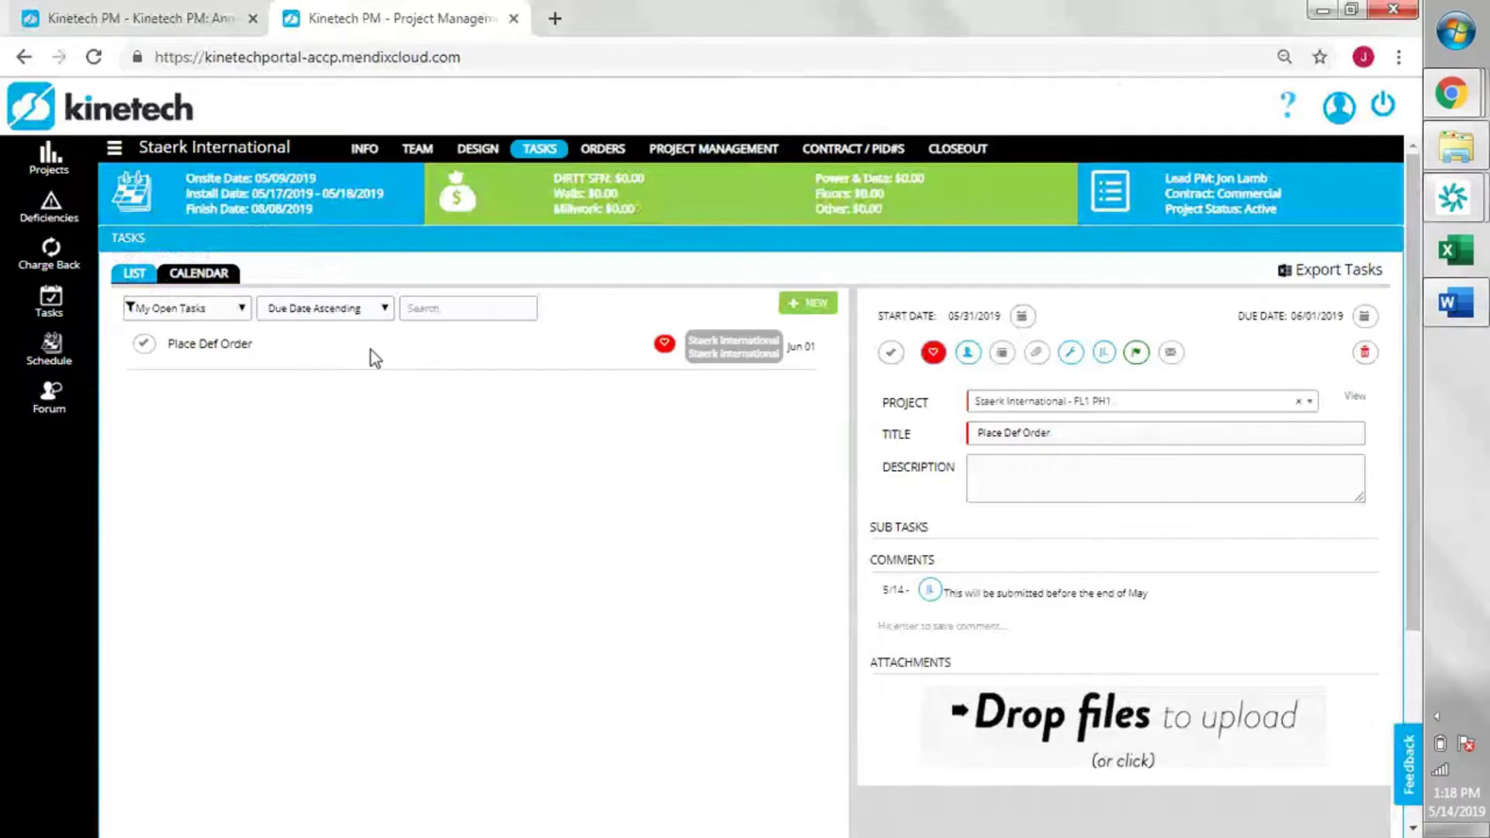
pyautogui.click(228, 315)
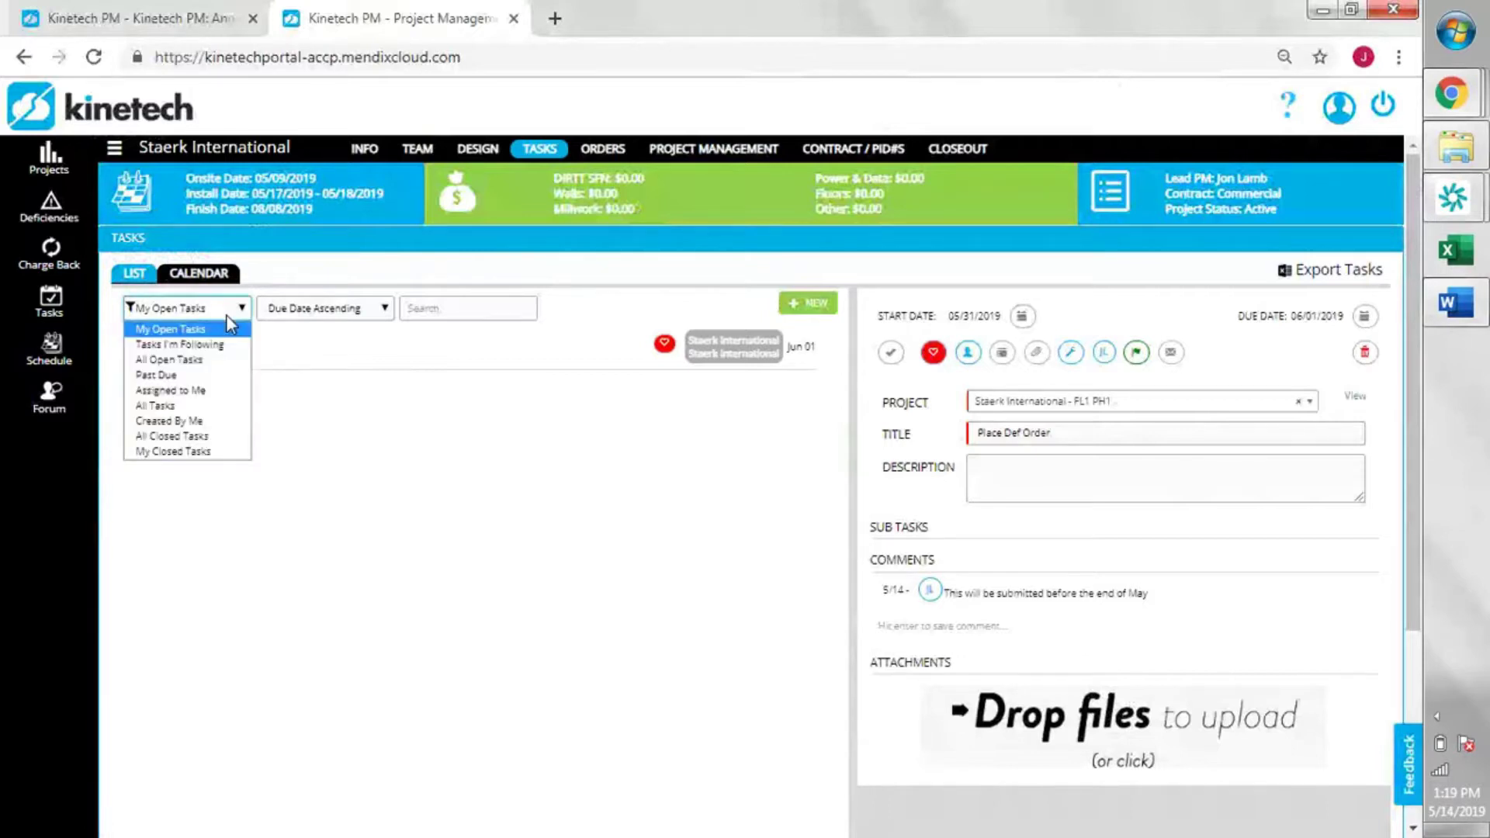
pyautogui.click(228, 407)
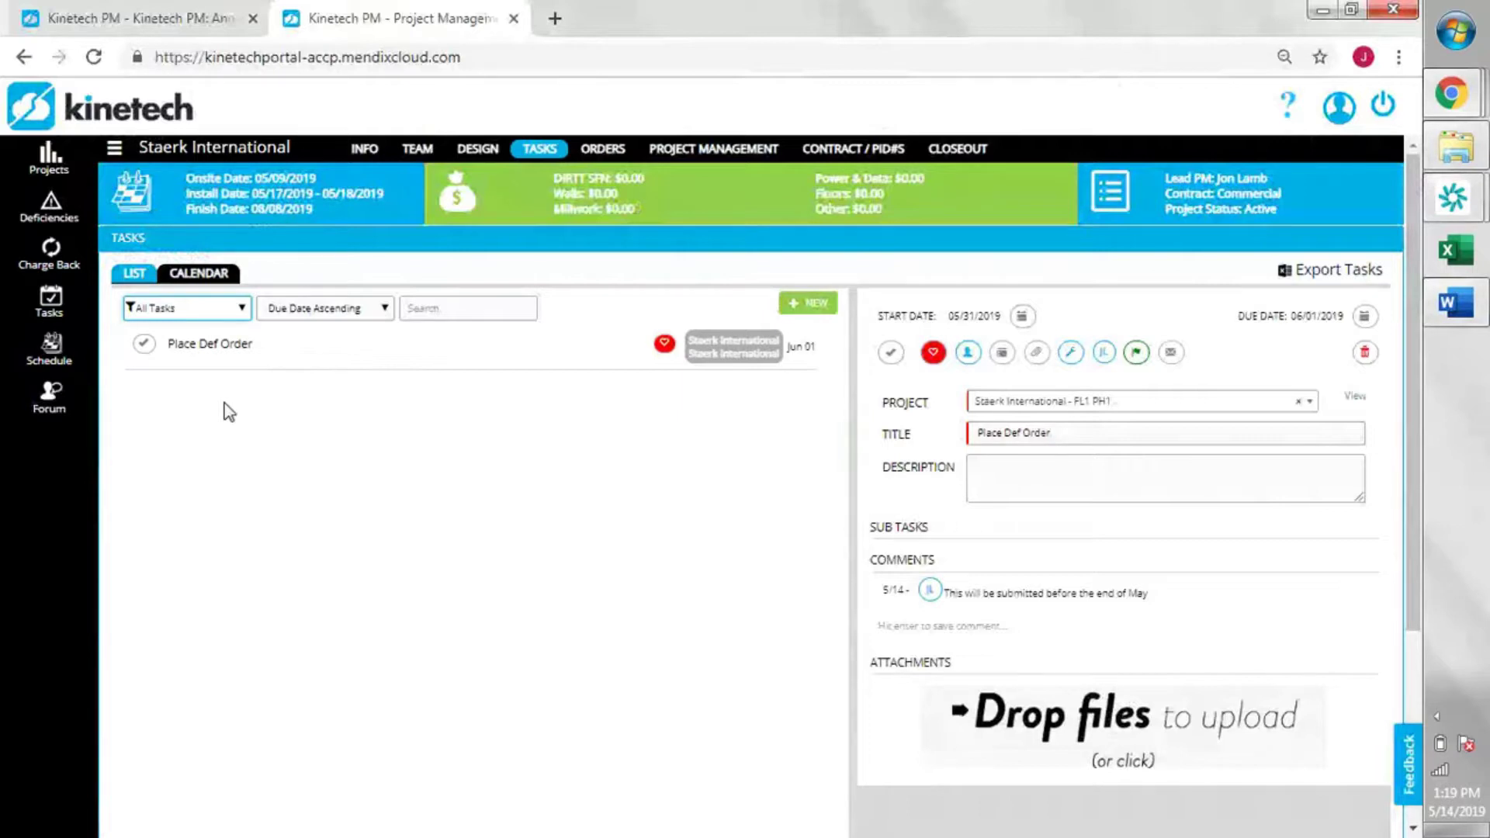
pyautogui.click(365, 343)
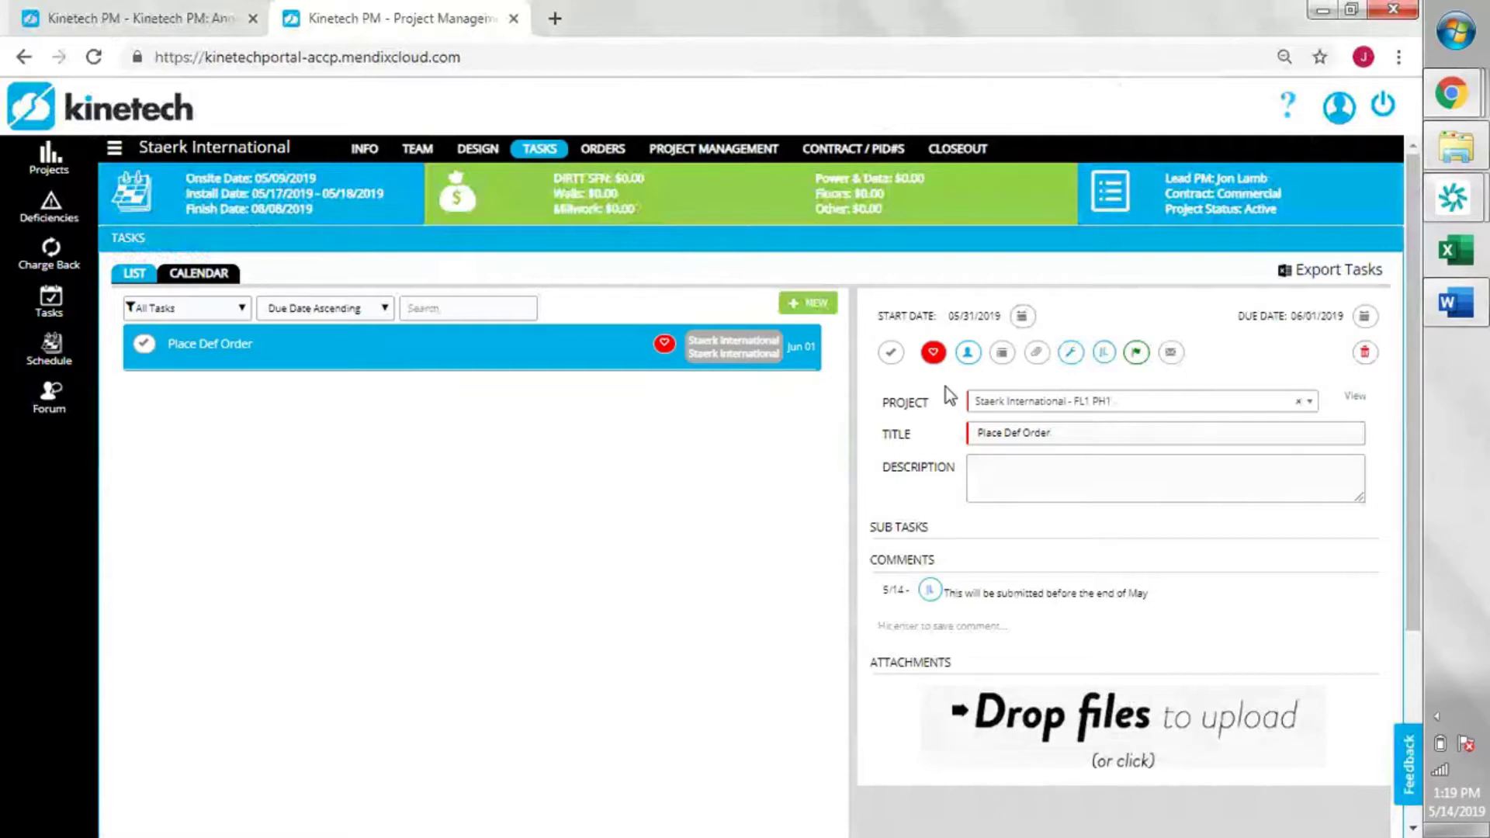
# - Add a sub task titled "New SUb task" and the comment "Sounds good" to the Place Def Order task
pyautogui.moveTo(968, 362)
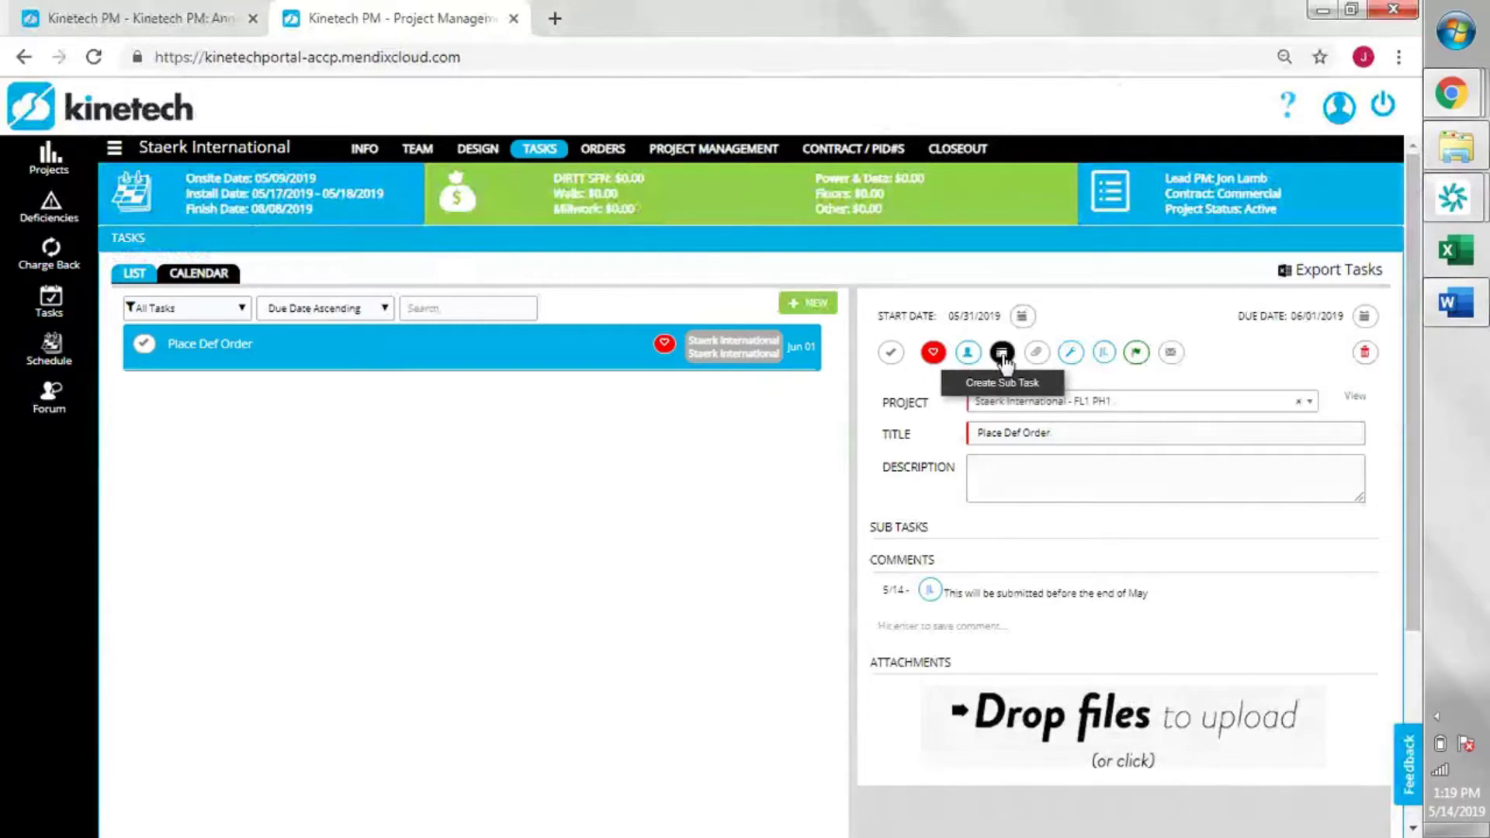
pyautogui.click(1002, 354)
pyautogui.write('New SUb task')
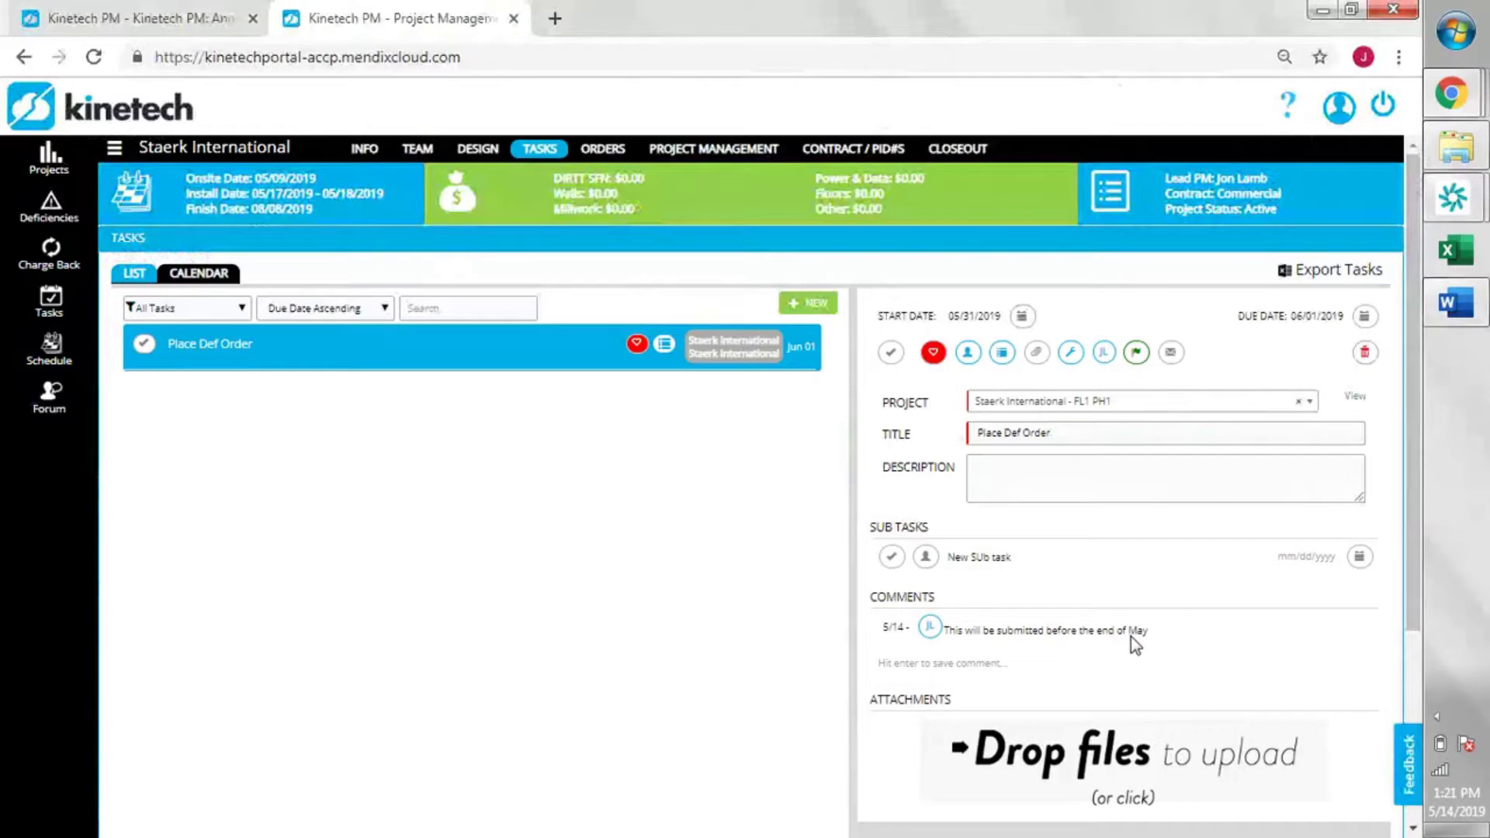
pyautogui.click(1043, 665)
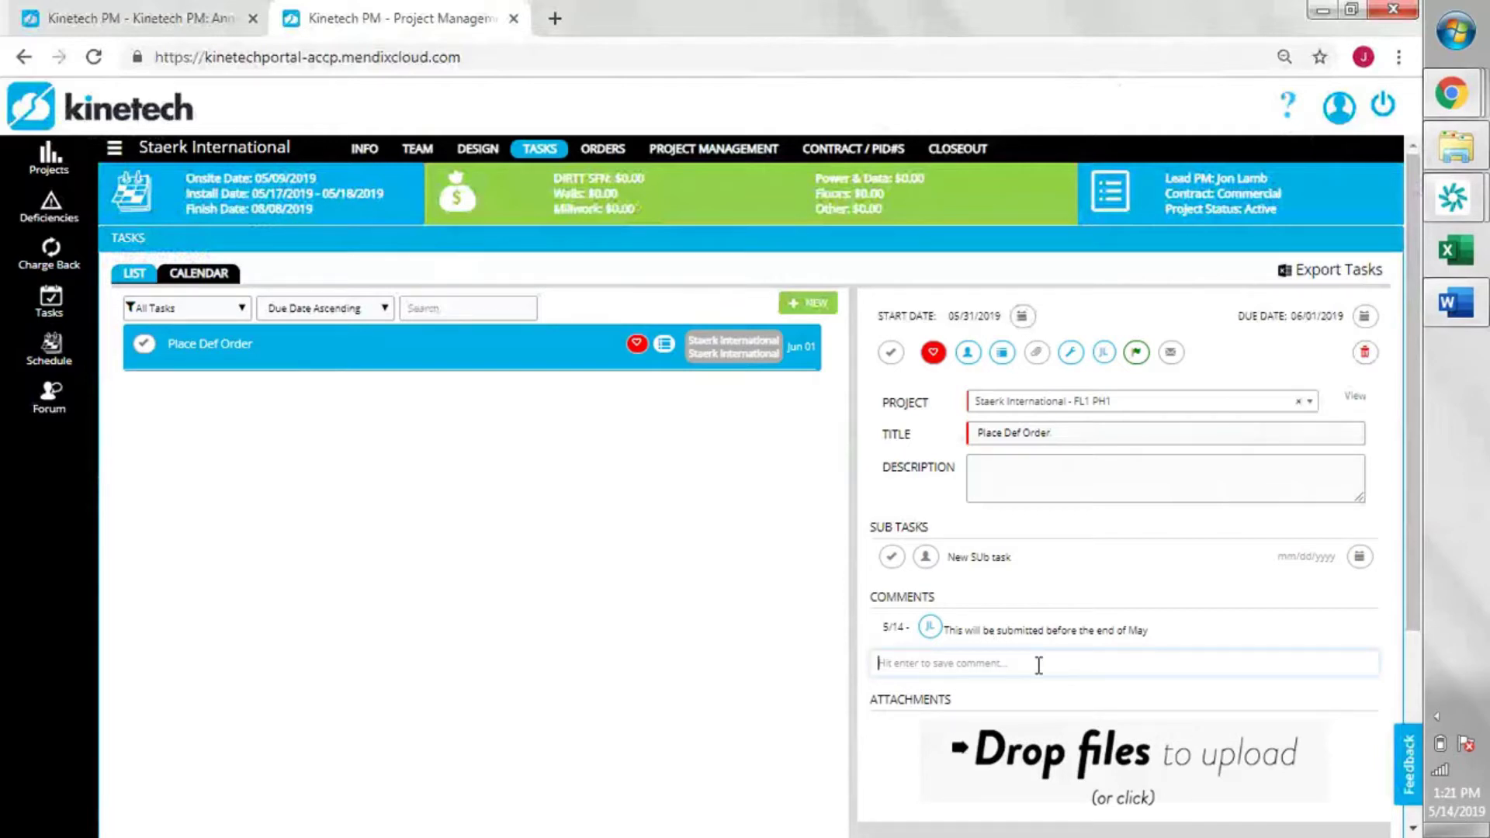
pyautogui.write('Sounds good')
pyautogui.press('Return')
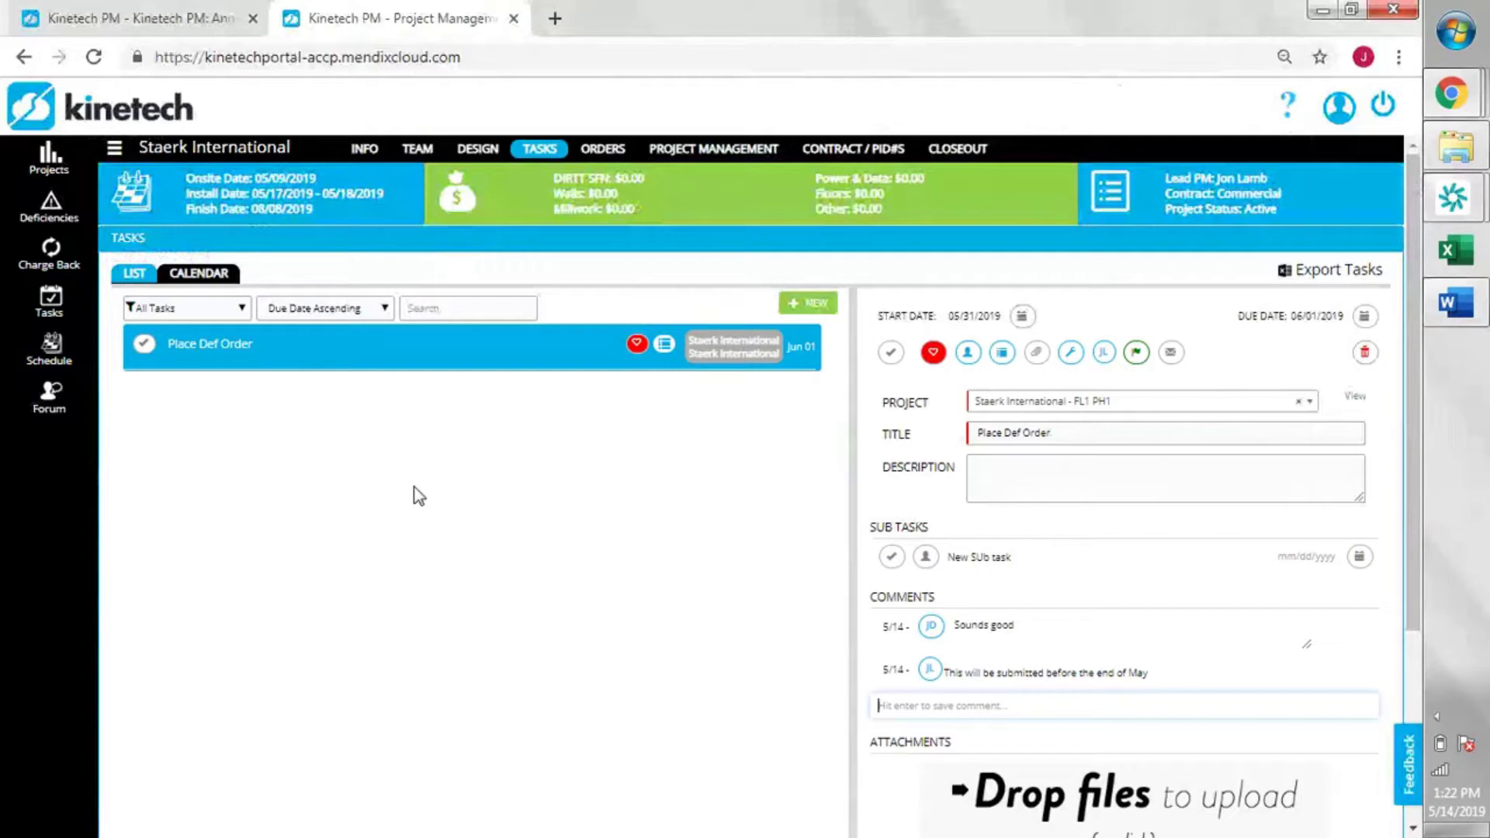
# - Show the project's tasks as a calendar and move the Place Def Order task from May 31 to May 24, 2019
pyautogui.click(179, 275)
pyautogui.click(133, 278)
pyautogui.click(172, 280)
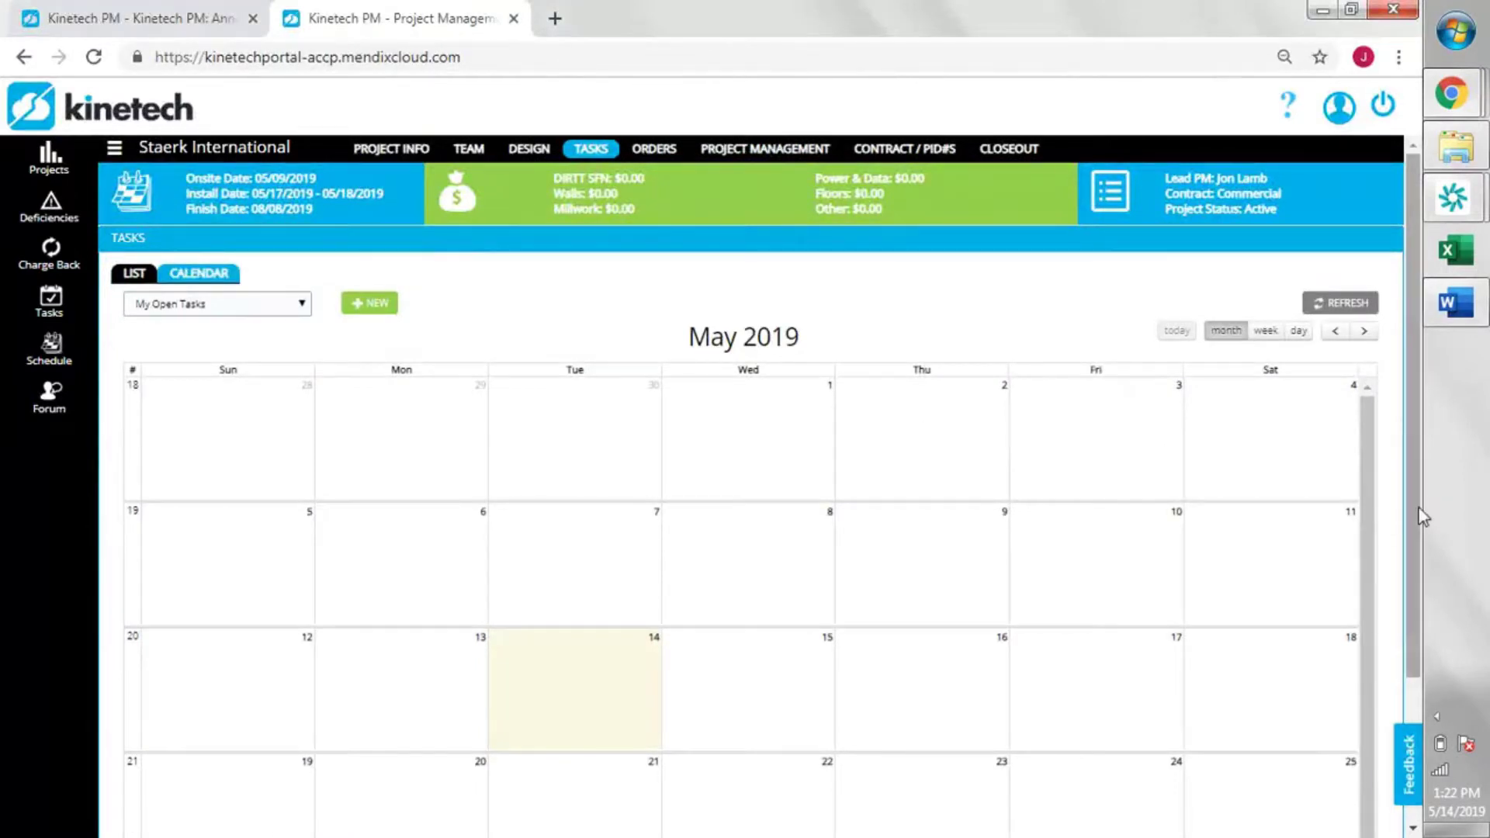
pyautogui.scroll(-3, 1420, 516)
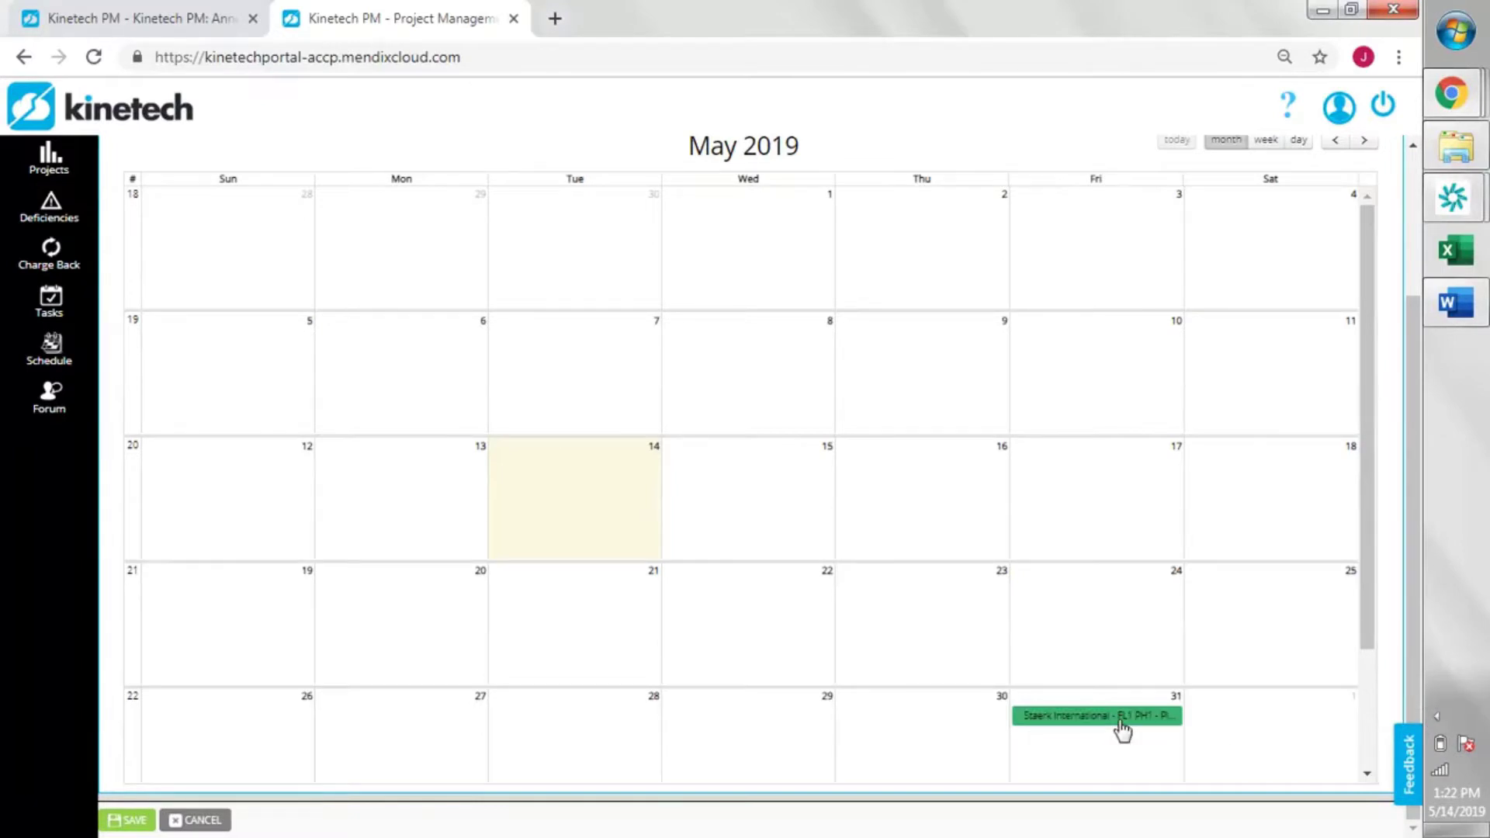
pyautogui.moveTo(1121, 729); pyautogui.dragTo(1114, 635)
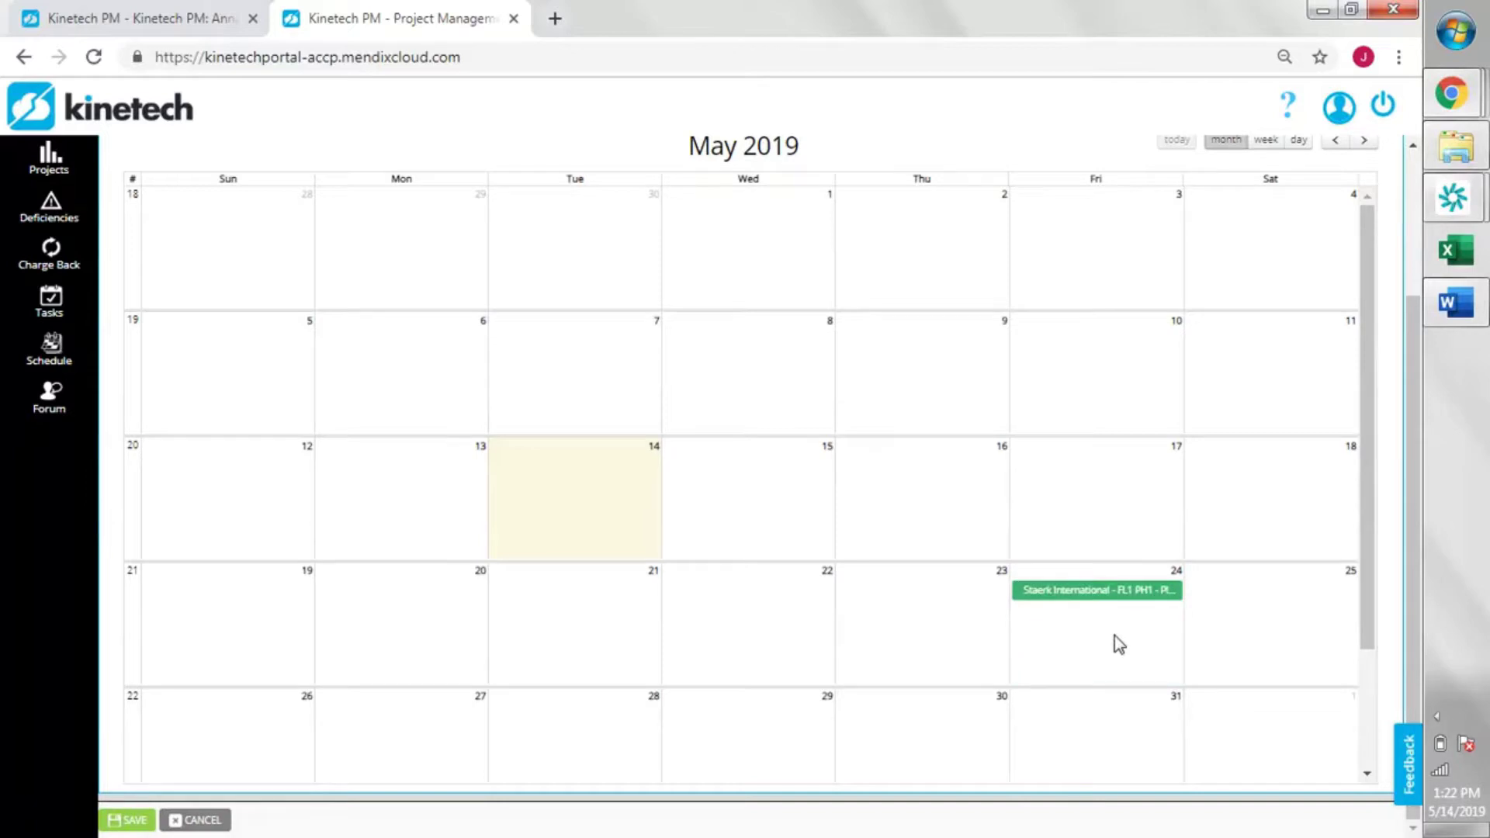
# - Open the rescheduled Place Def Order task and set its due date to 05/31/2019
pyautogui.click(1122, 591)
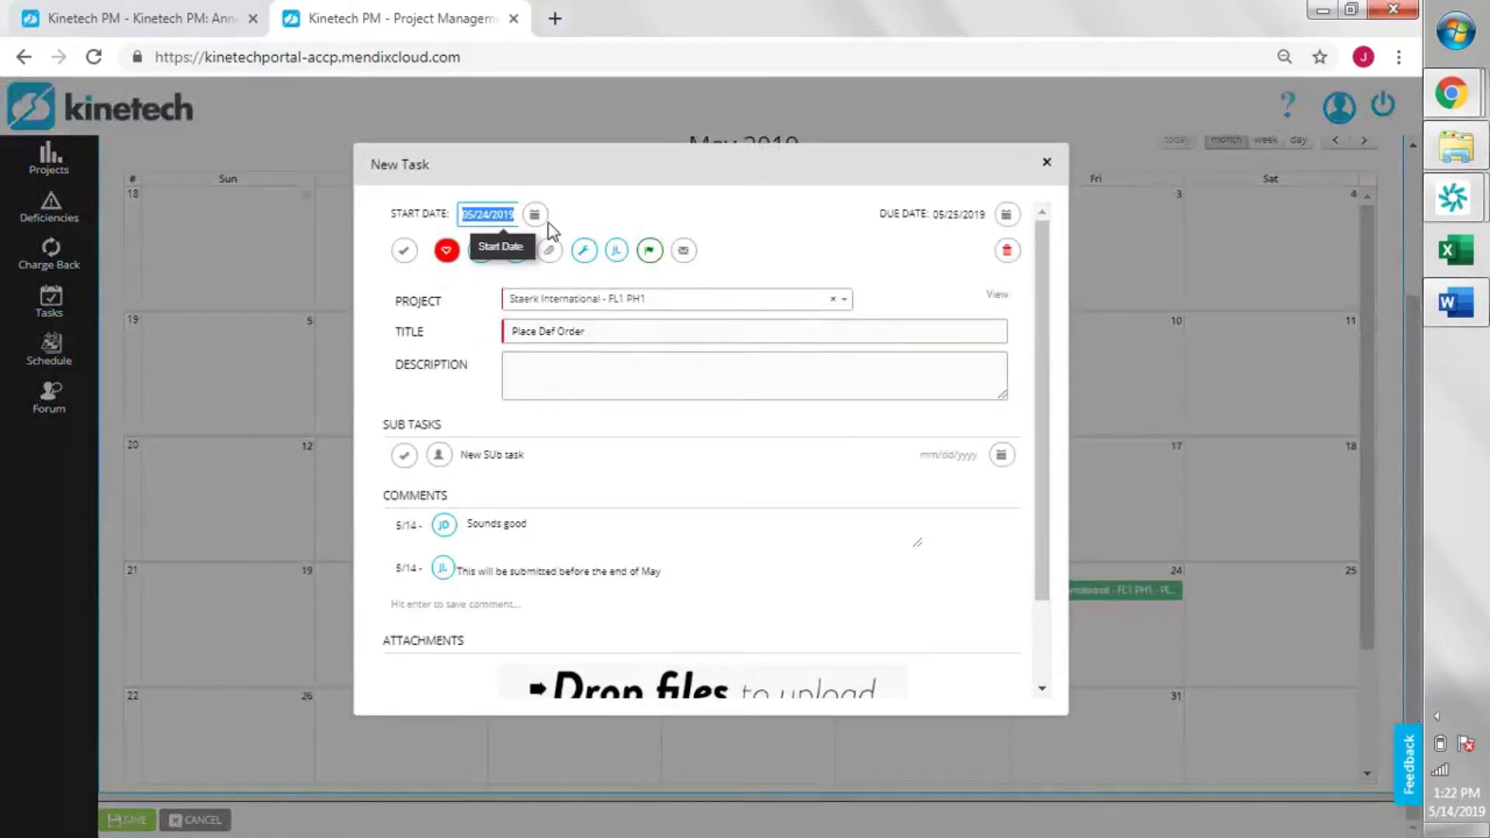
pyautogui.click(1007, 214)
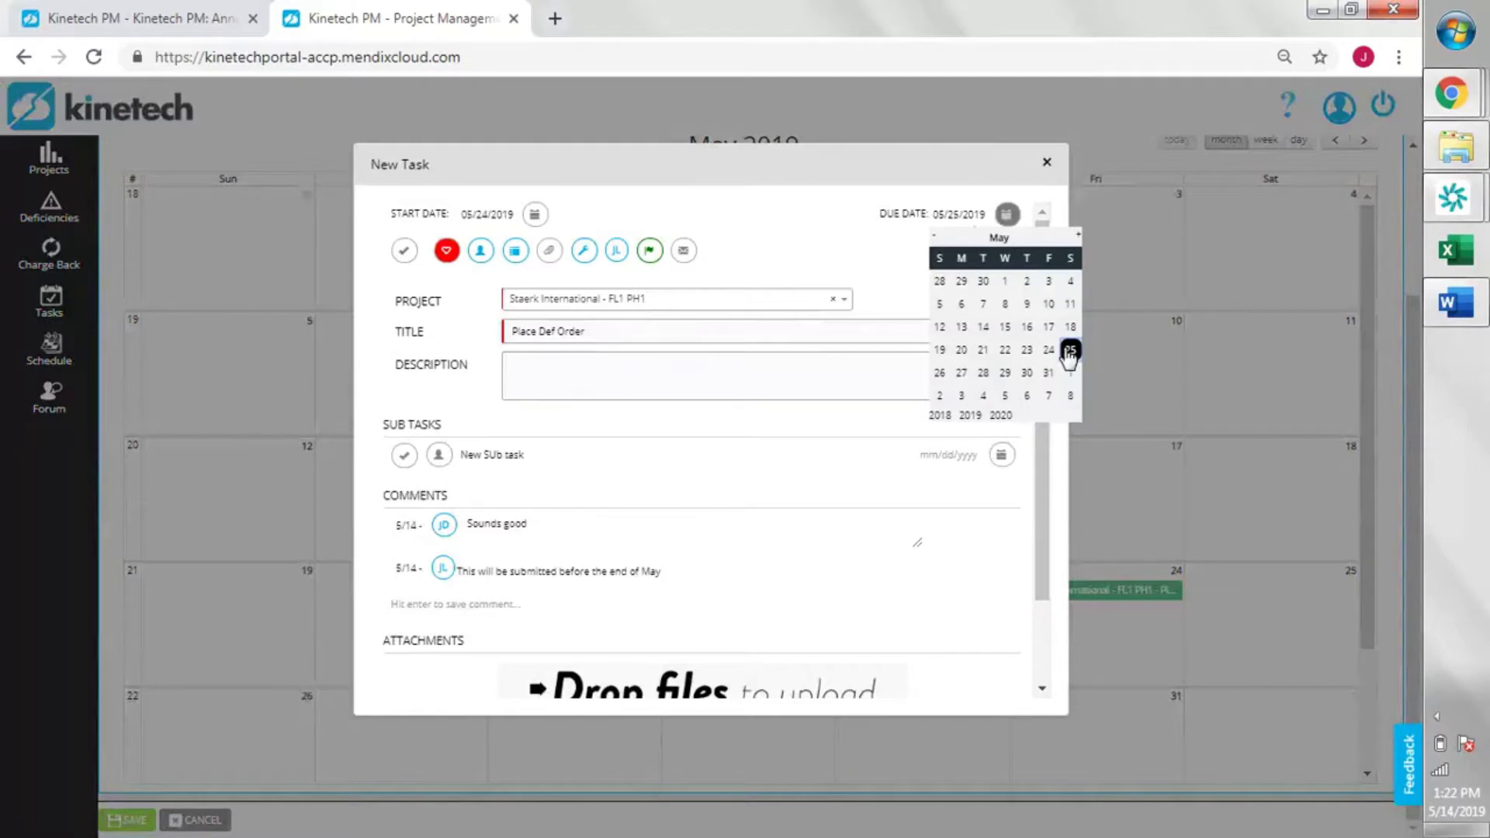
pyautogui.click(1048, 372)
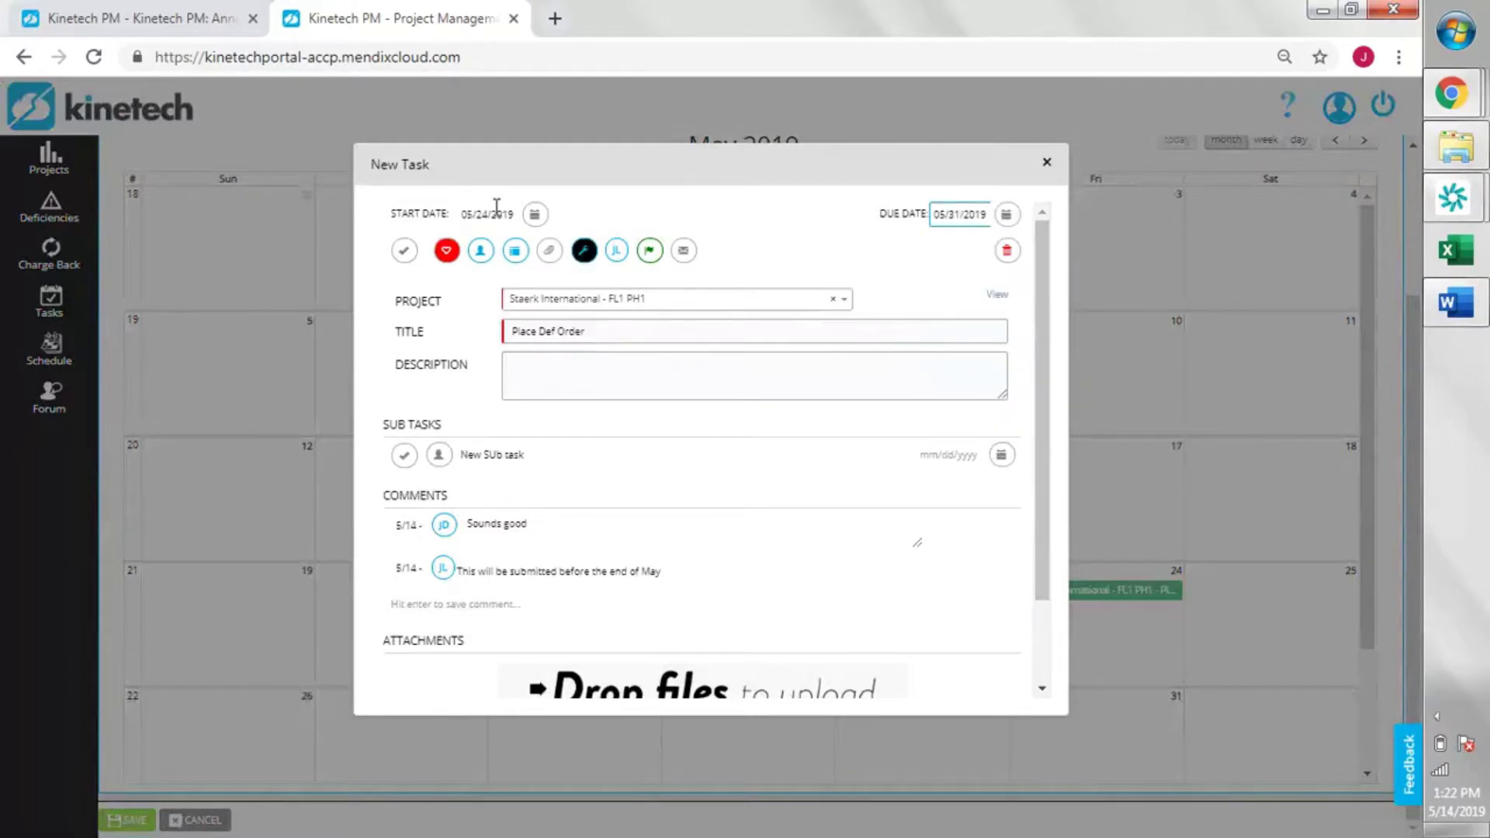
# - Set the Place Def Order task's start date to 05/31/2019 and save the task
pyautogui.click(534, 214)
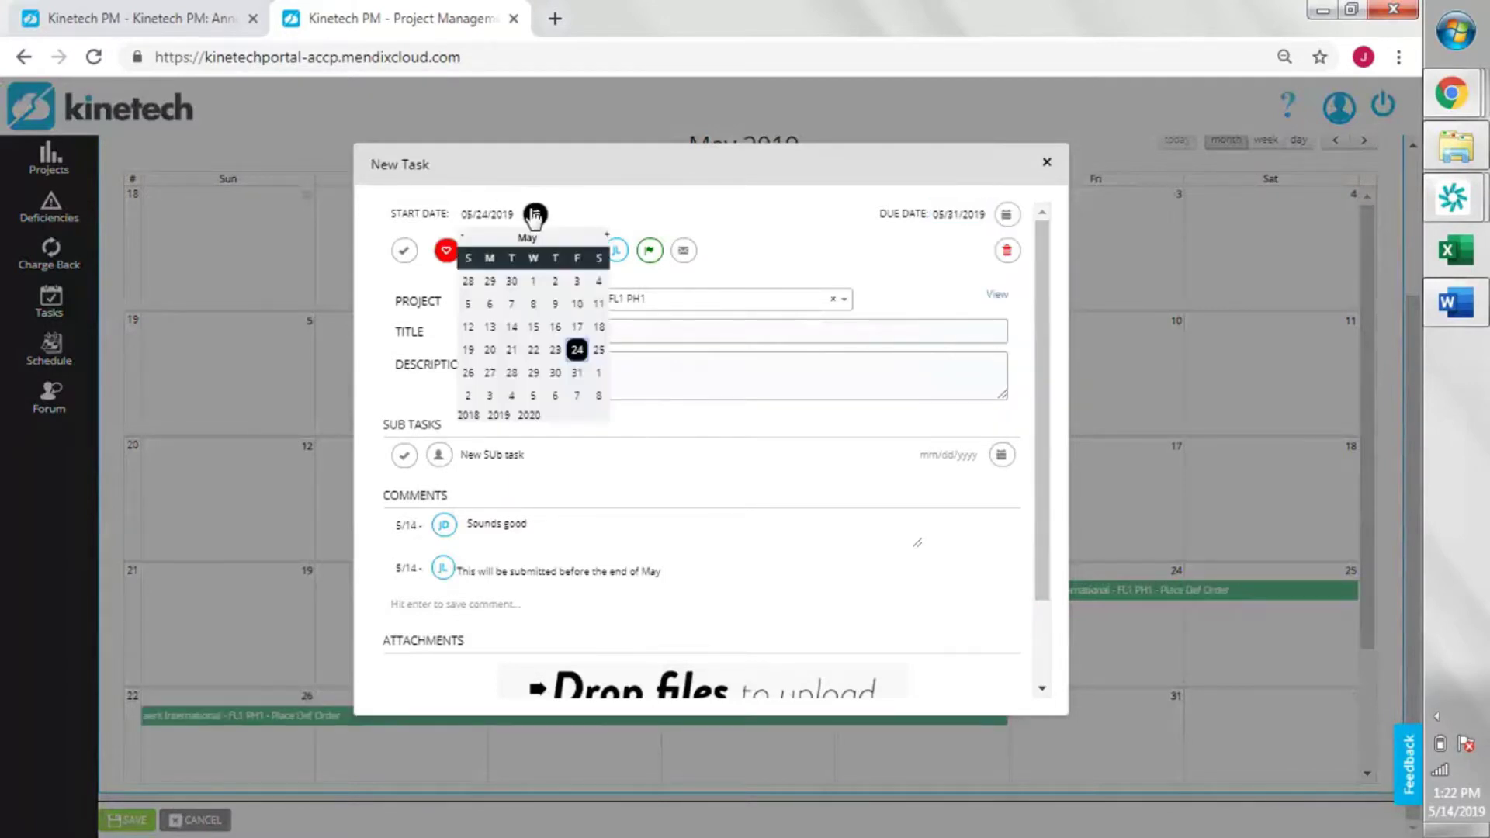
pyautogui.click(578, 374)
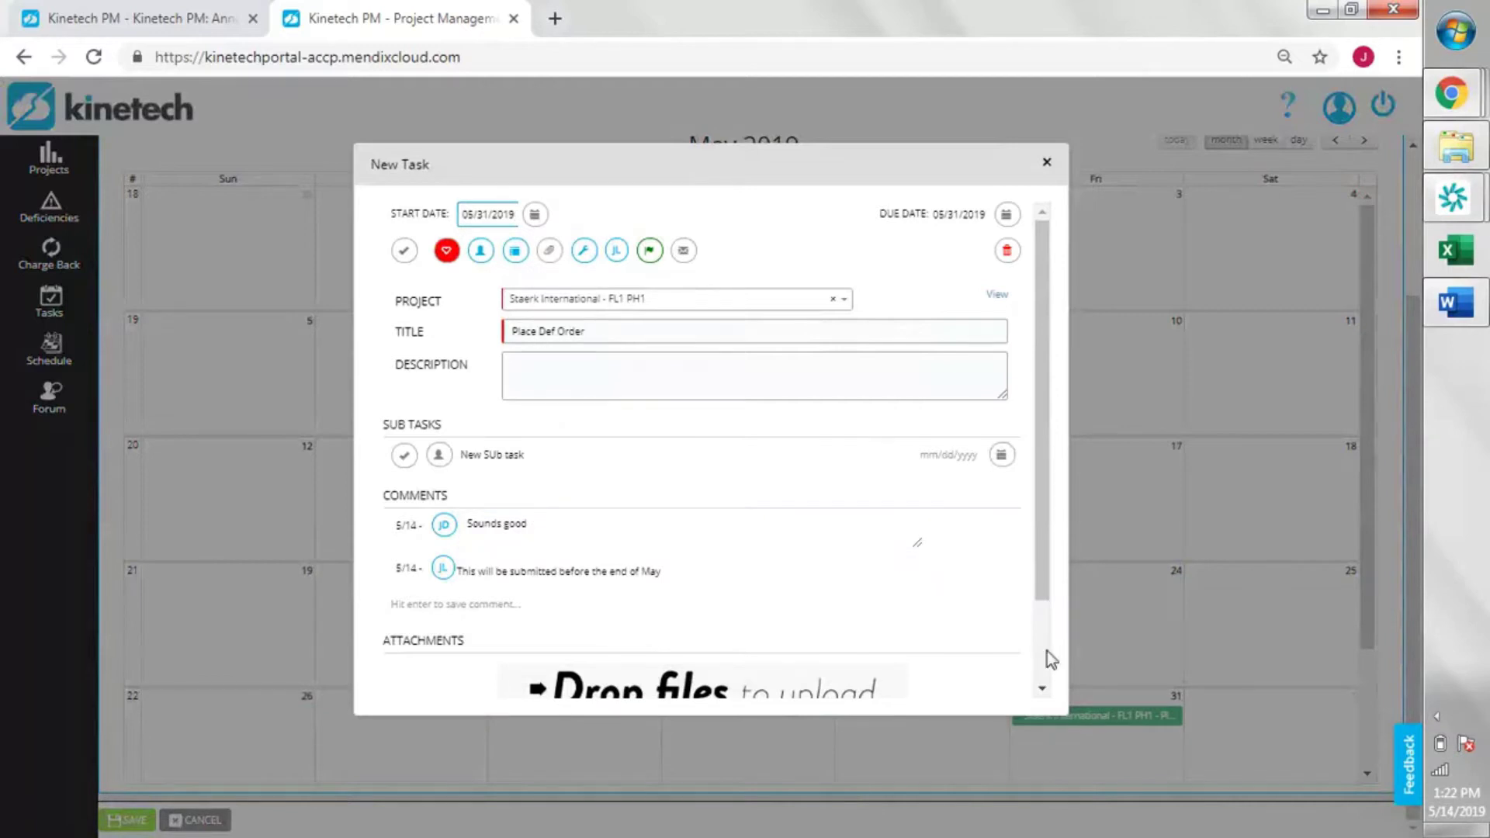
pyautogui.scroll(-3, 1045, 650)
pyautogui.click(405, 685)
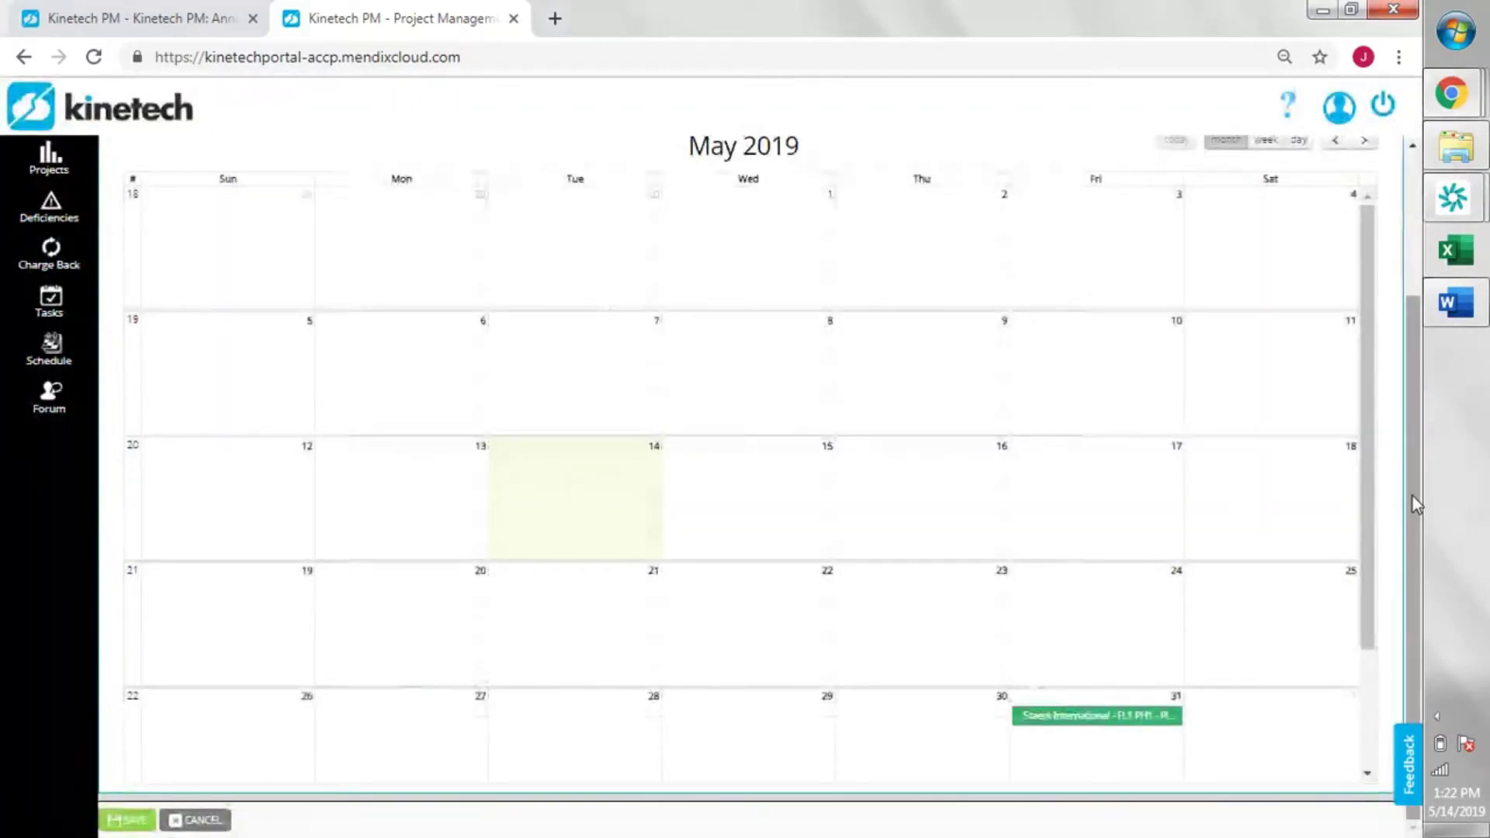
# - Show the project's tasks as a list instead of a calendar
pyautogui.scroll(3, 1411, 495)
pyautogui.click(175, 273)
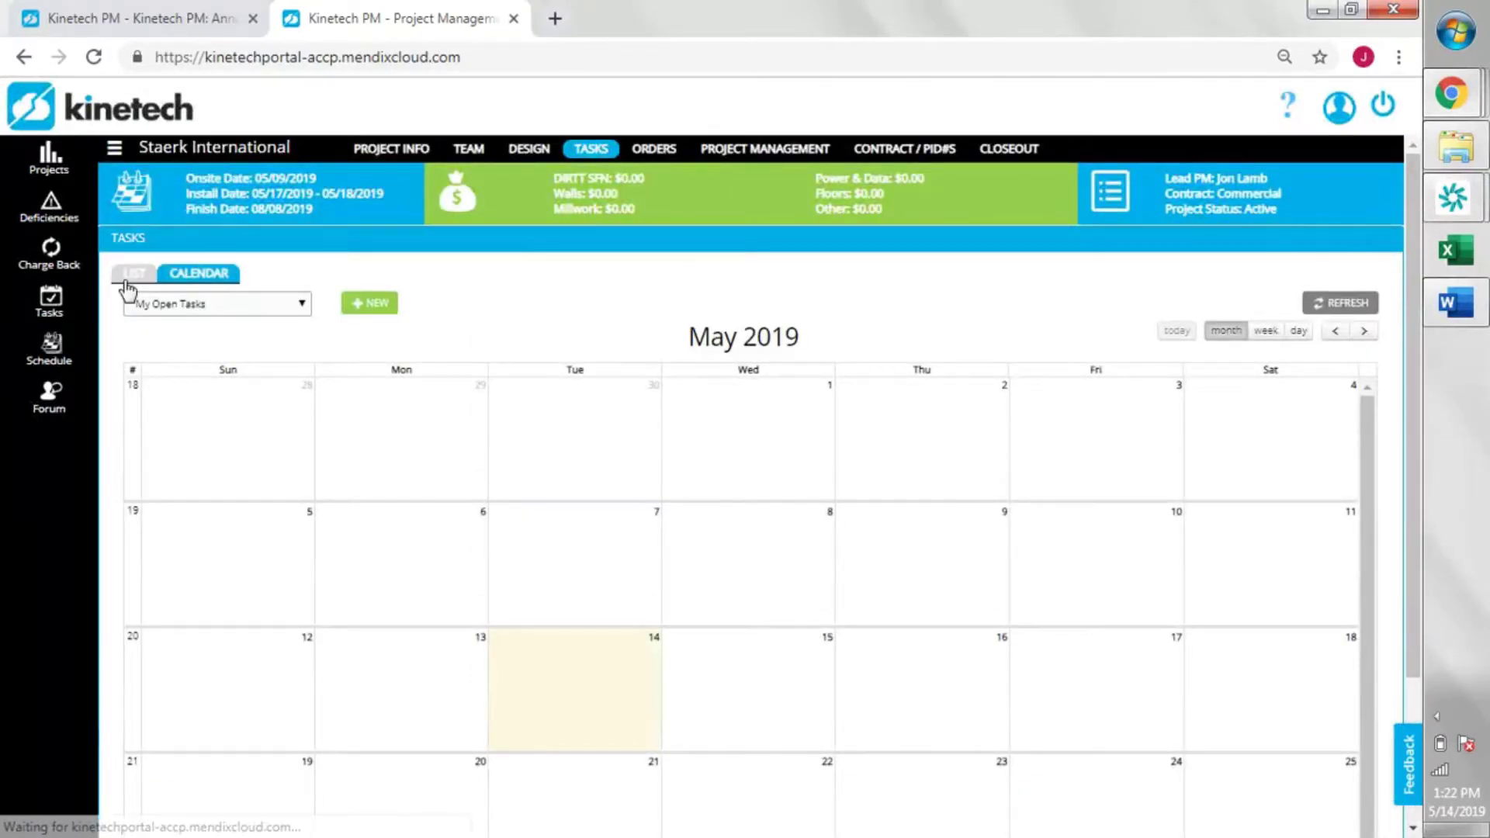
pyautogui.click(128, 276)
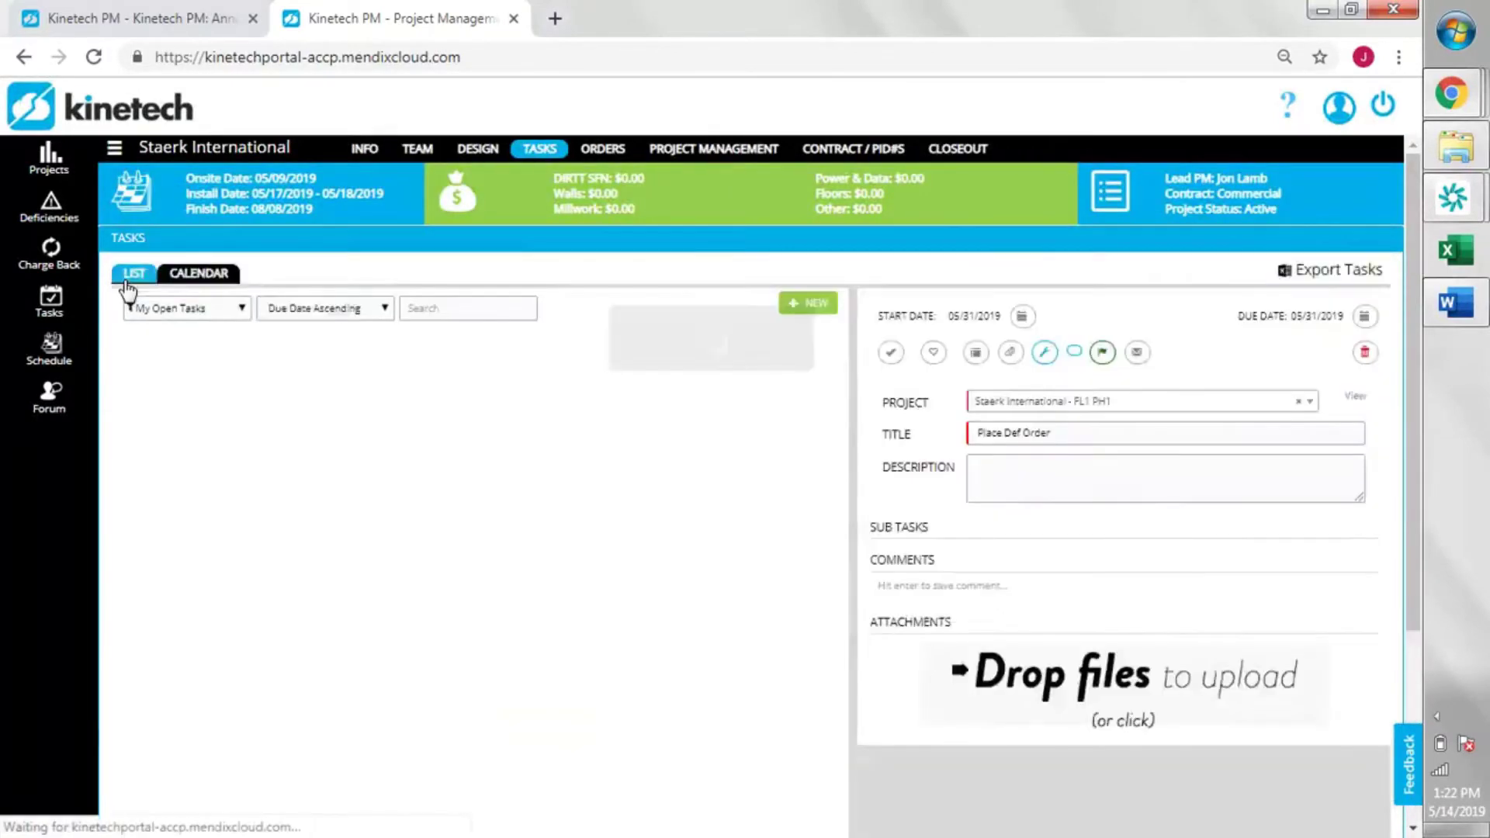
pyautogui.click(825, 318)
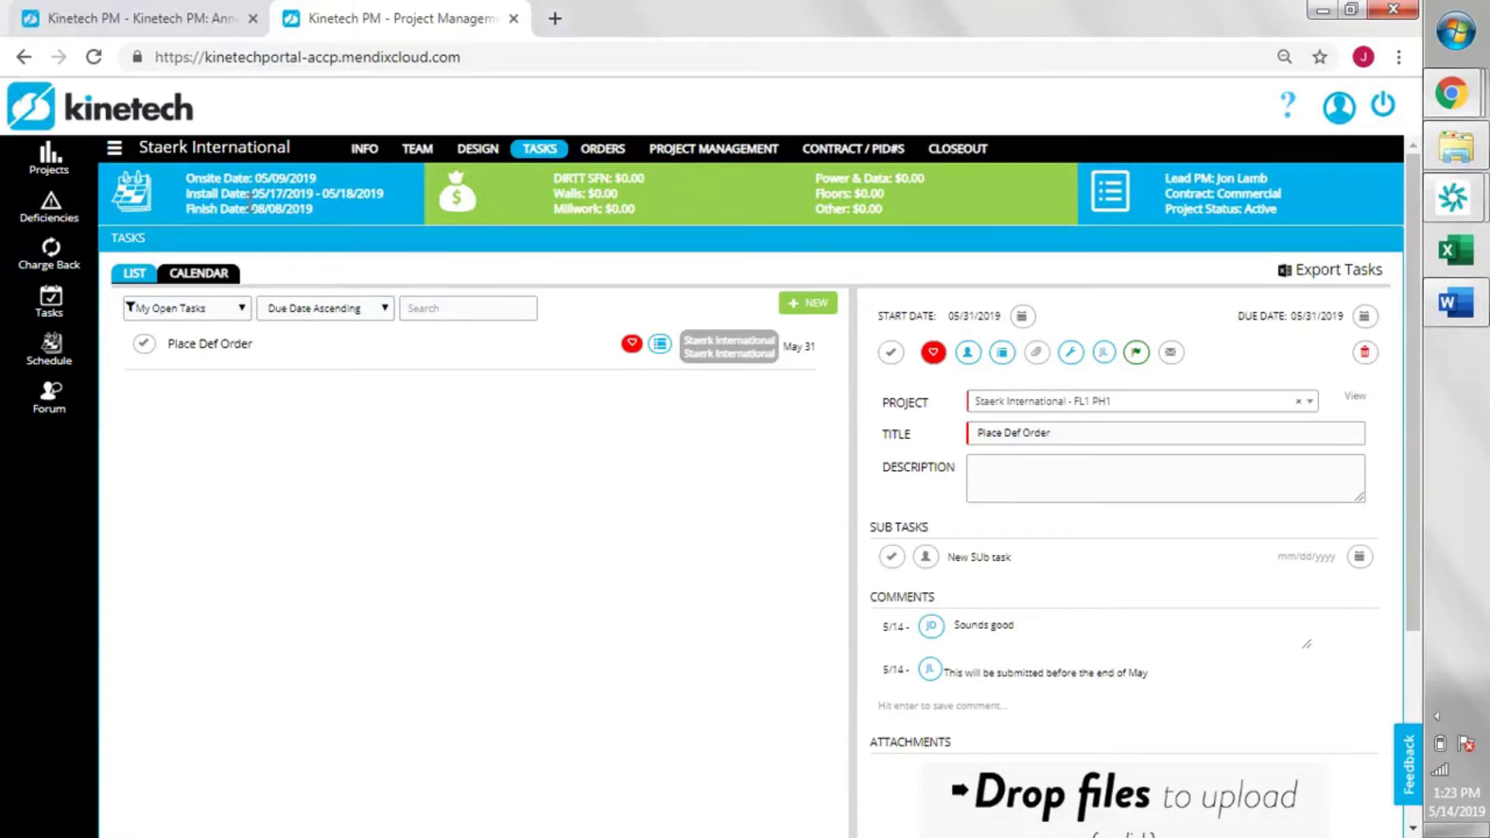
pyautogui.click(99, 171)
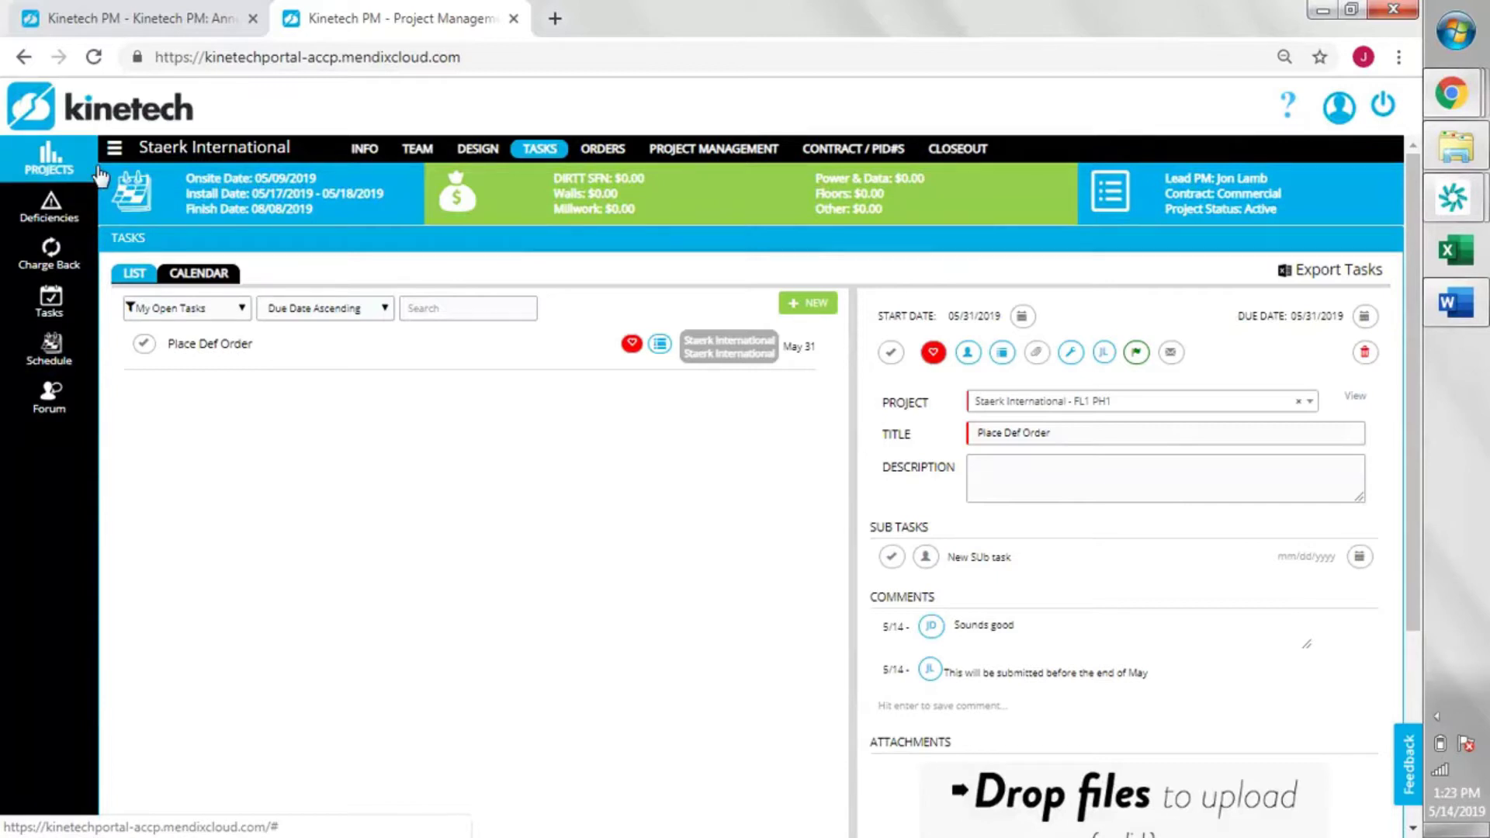
# - Go to the project's management schedule and open the Install Ceiling Track item dated 05/17/2019 for editing
pyautogui.click(701, 159)
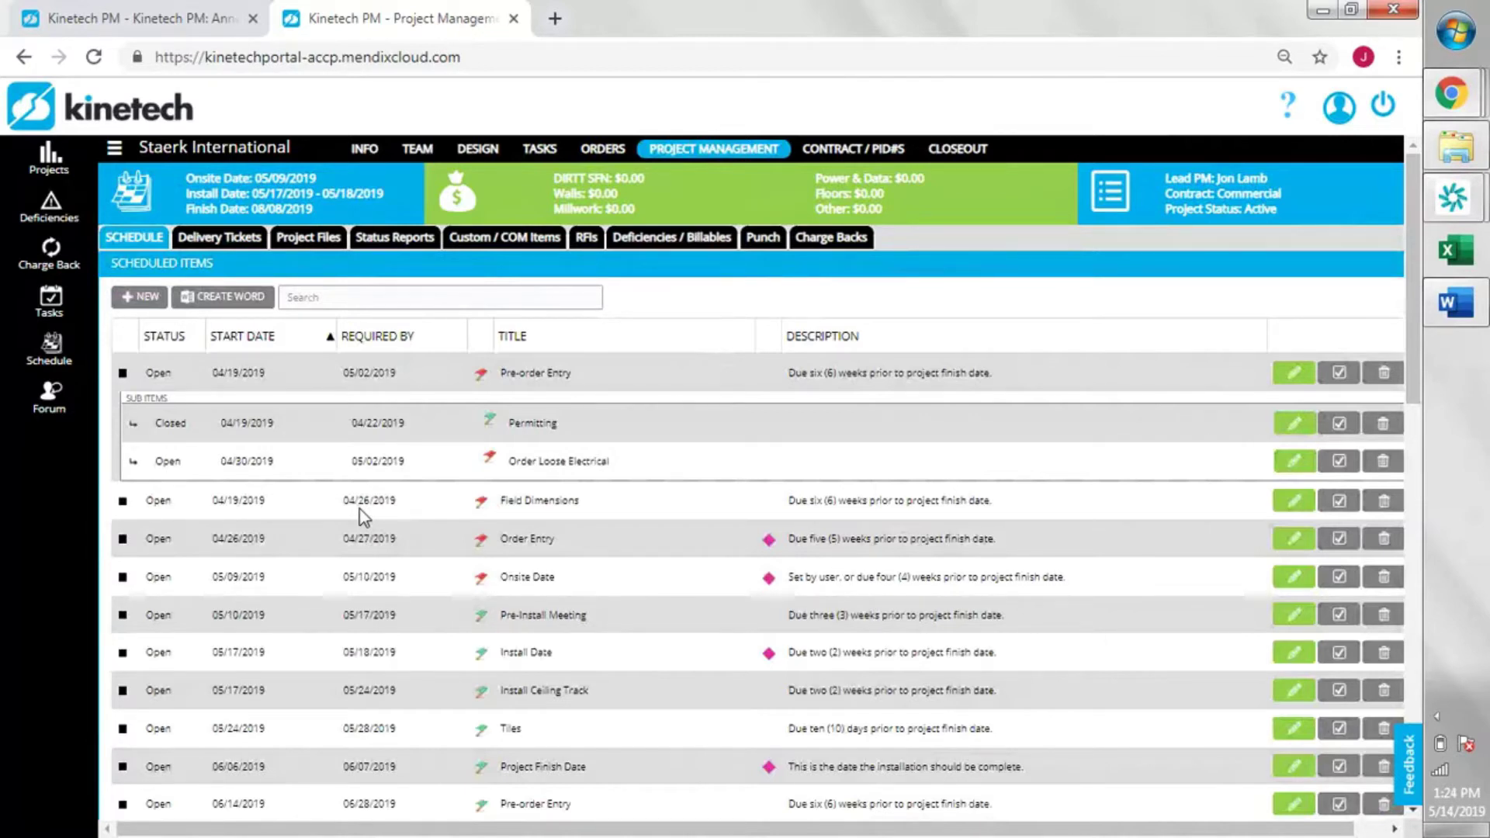
pyautogui.scroll(-2, 361, 516)
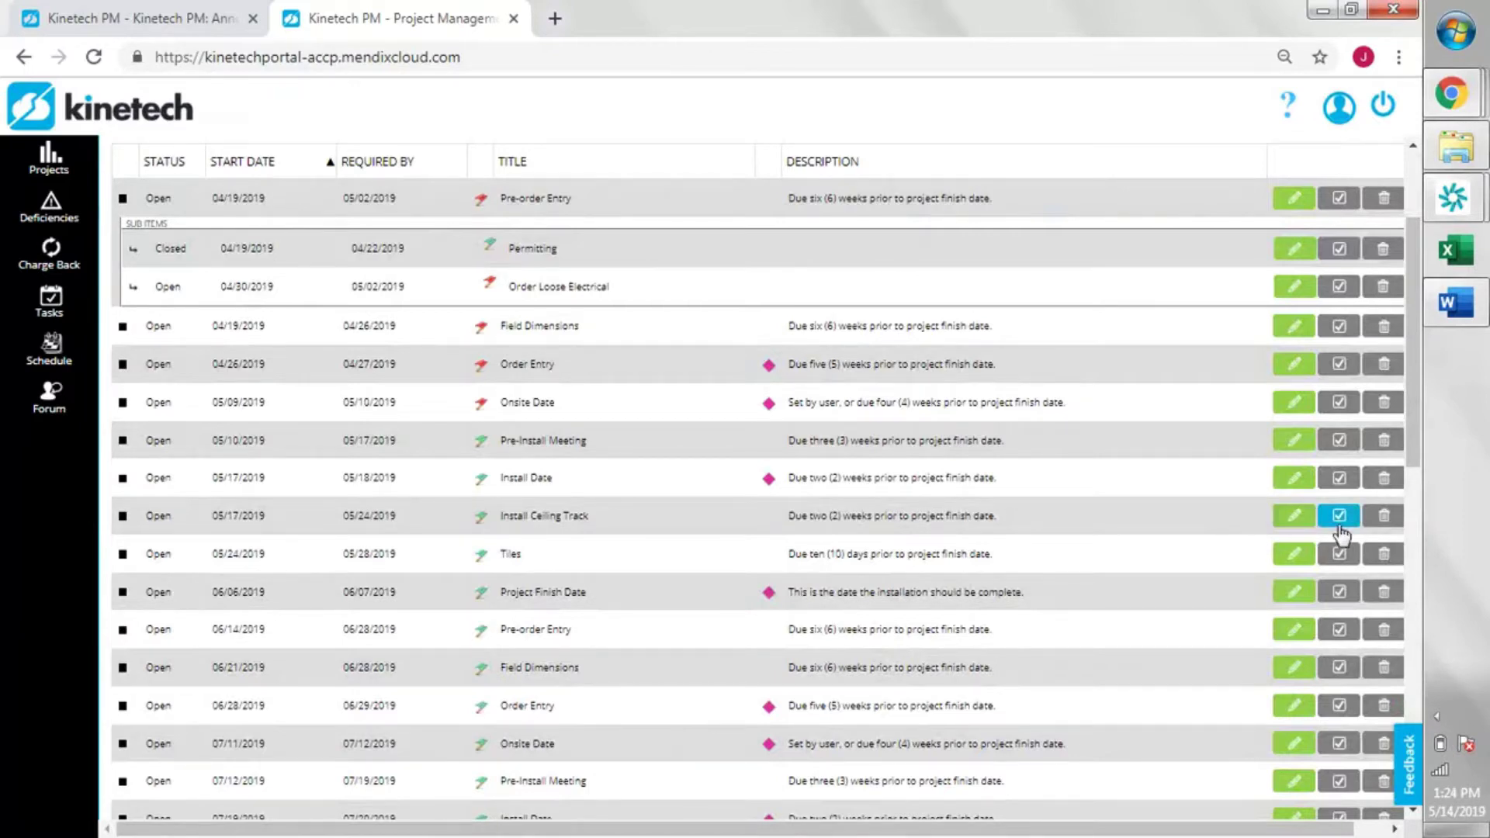
pyautogui.click(1295, 527)
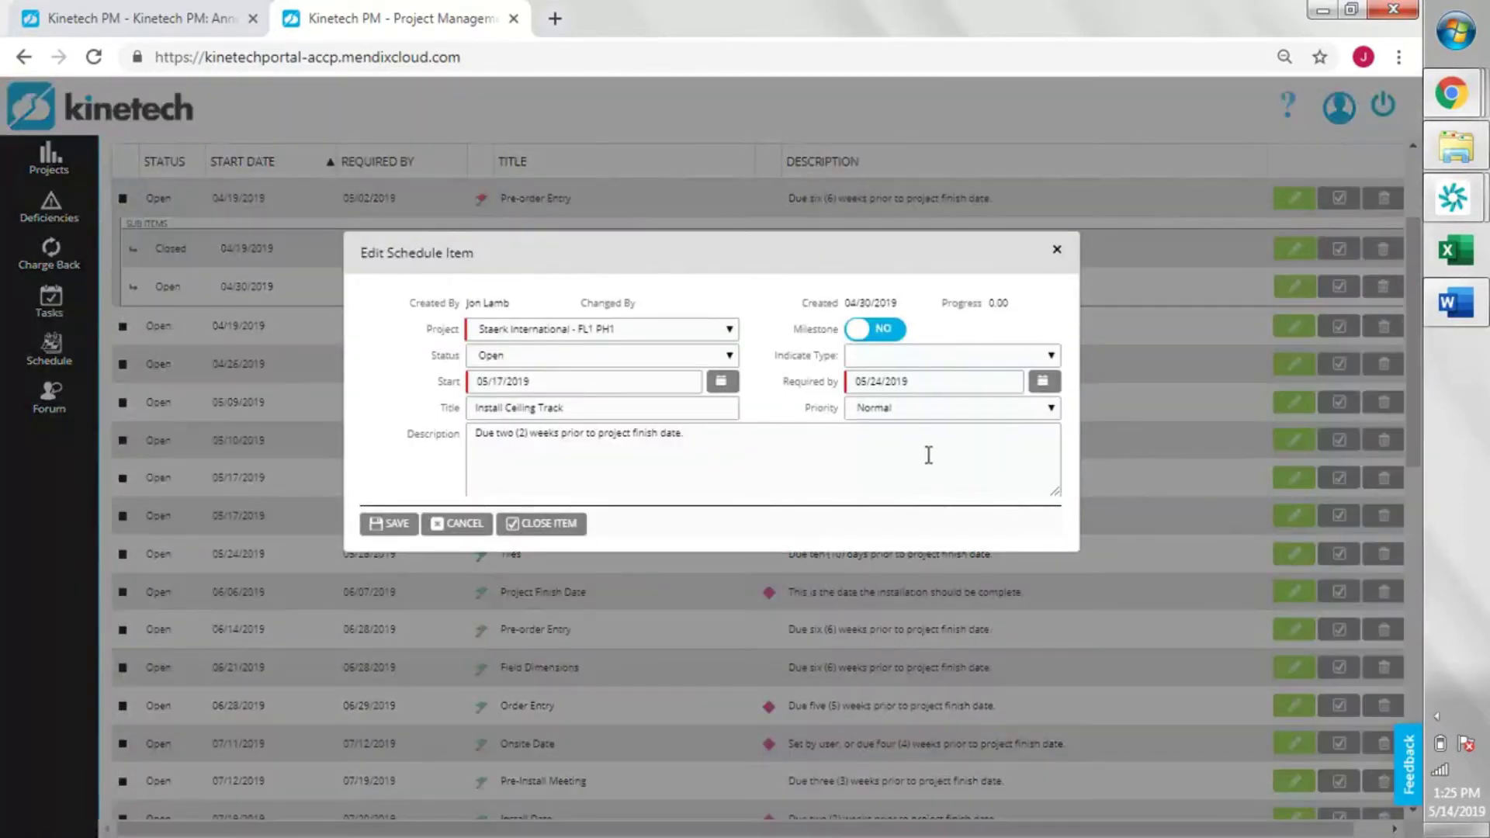
pyautogui.moveTo(701, 553); pyautogui.dragTo(703, 598)
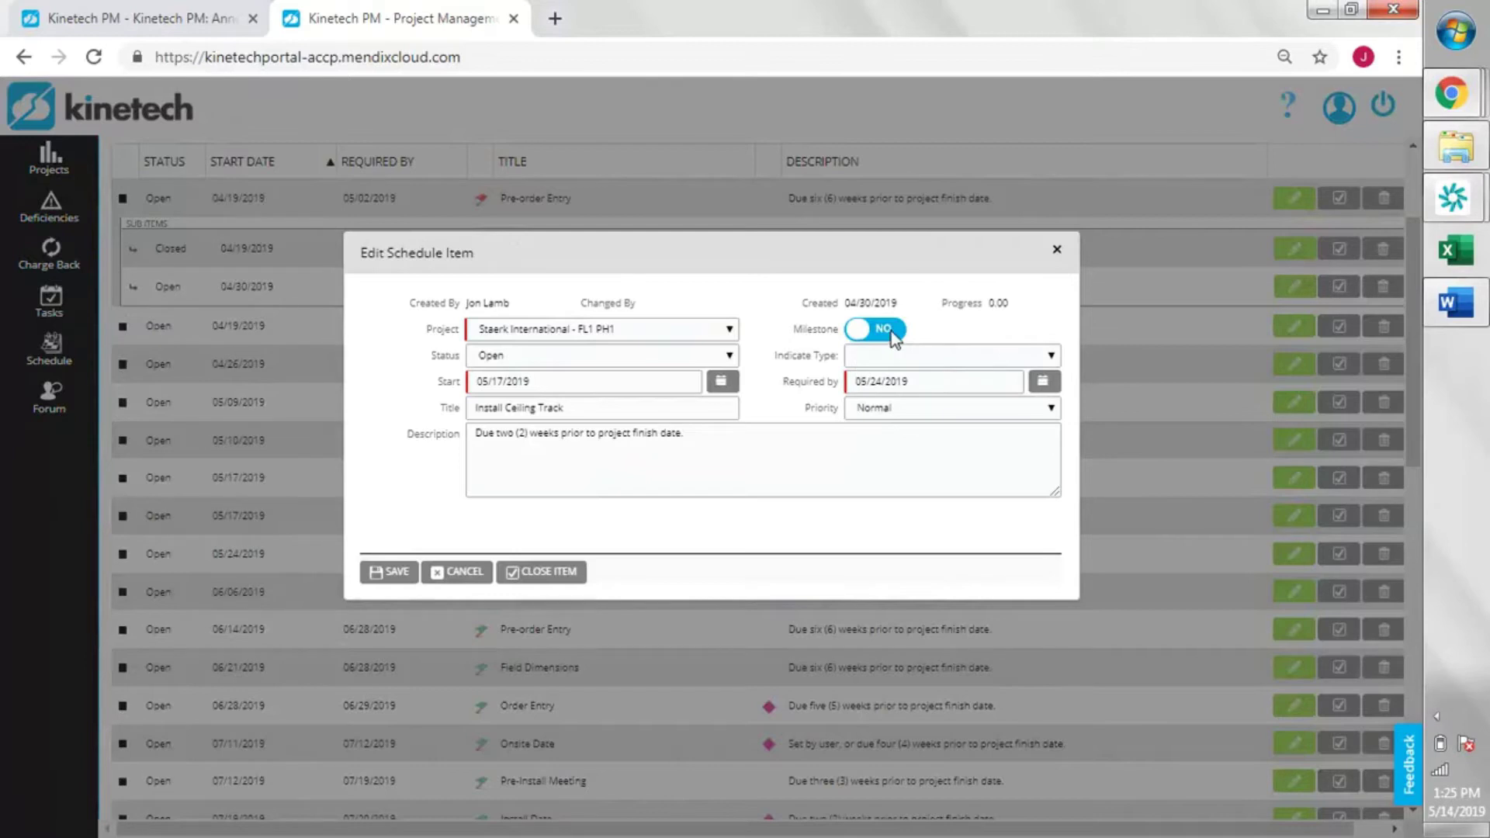
# - Review the Install Ceiling Track item's indicate type choices, title, description and priority
pyautogui.click(936, 357)
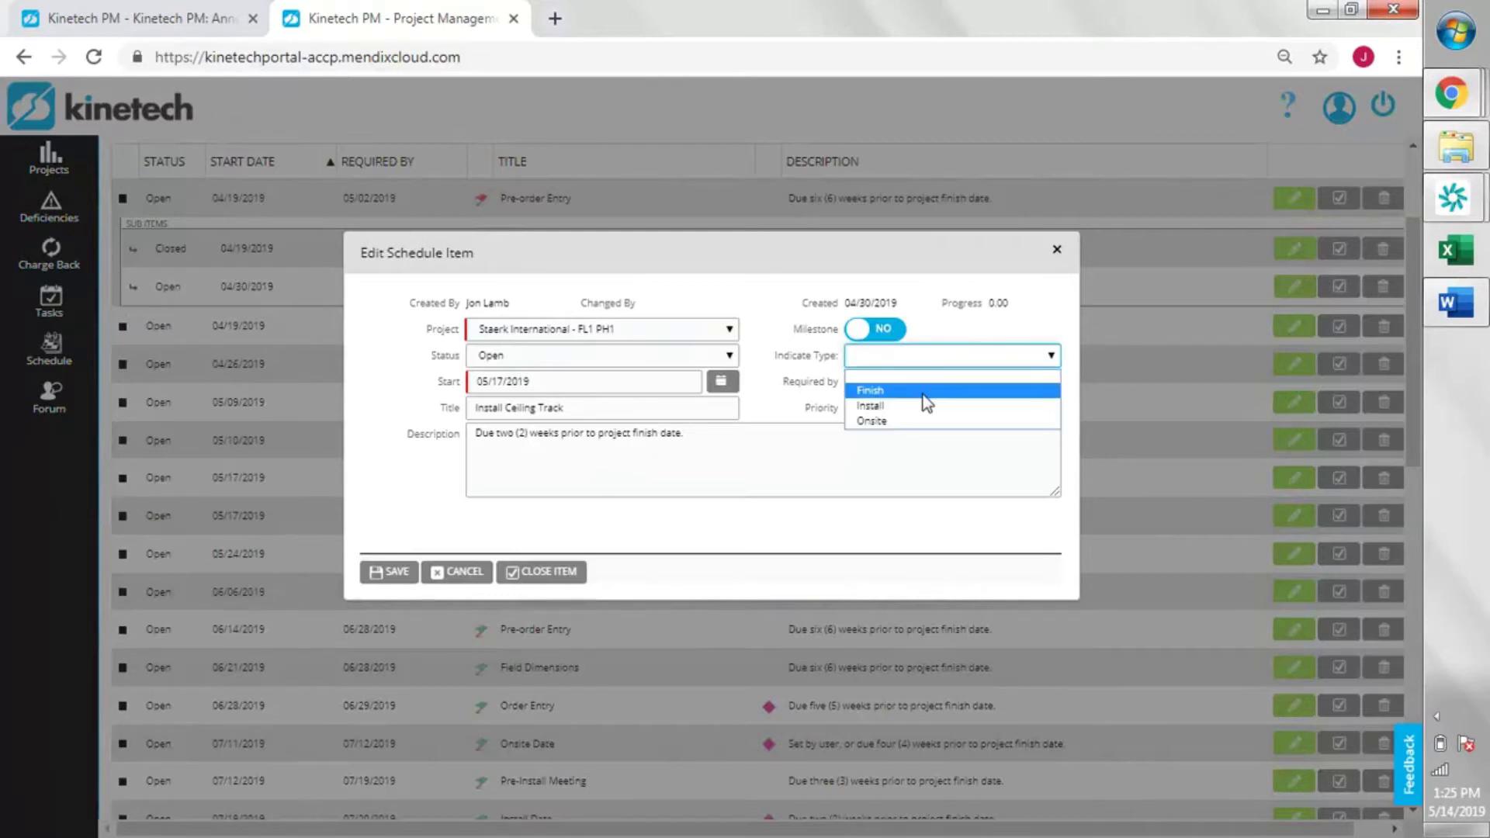
pyautogui.click(766, 370)
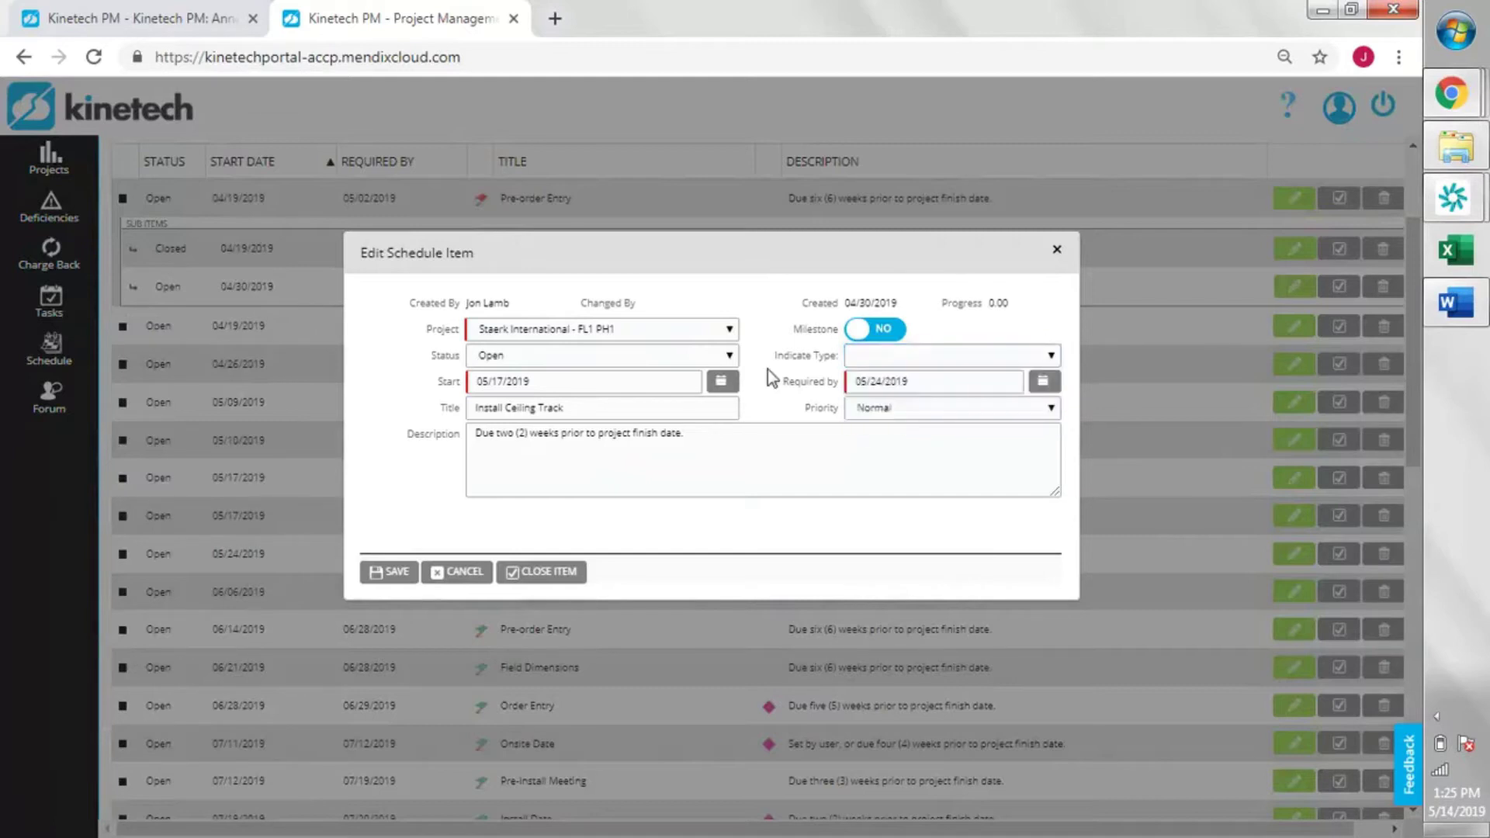
pyautogui.click(636, 409)
pyautogui.click(727, 447)
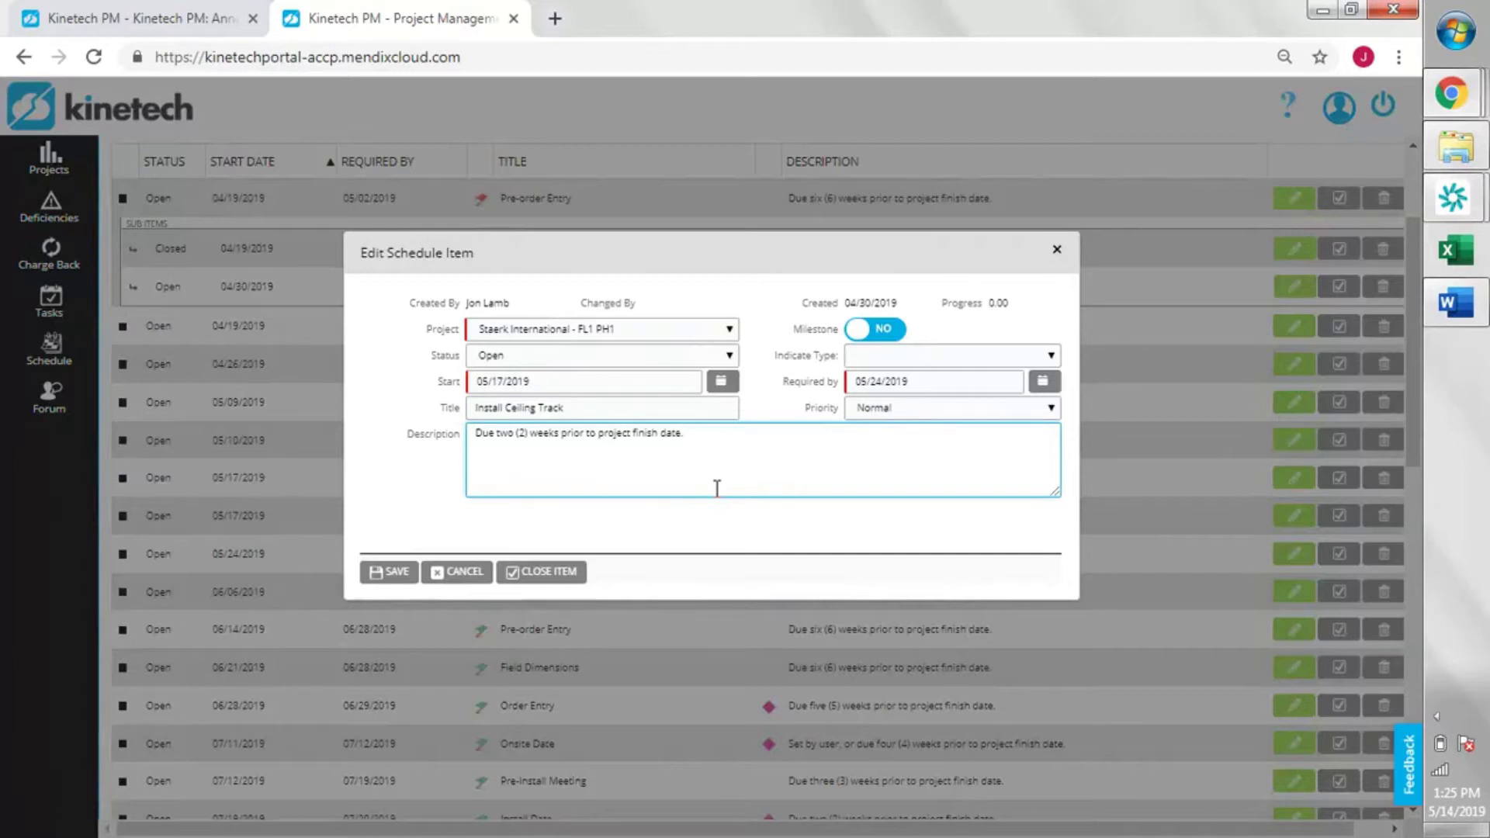
pyautogui.click(967, 412)
pyautogui.click(783, 425)
pyautogui.click(783, 424)
# - Check the status choices of the Install Ceiling Track item, then close the item and acknowledge the message
pyautogui.click(565, 358)
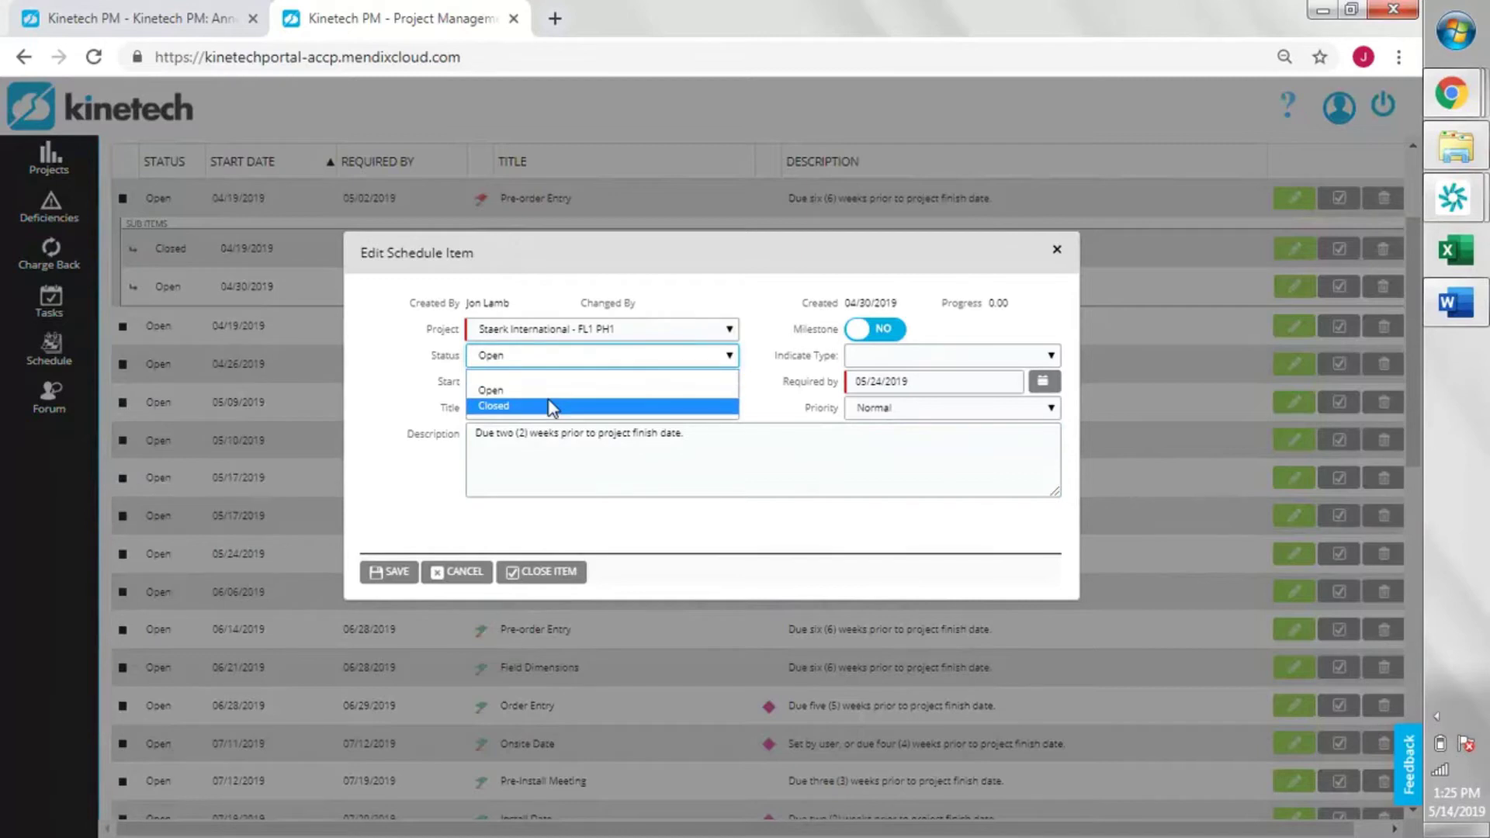
pyautogui.click(557, 356)
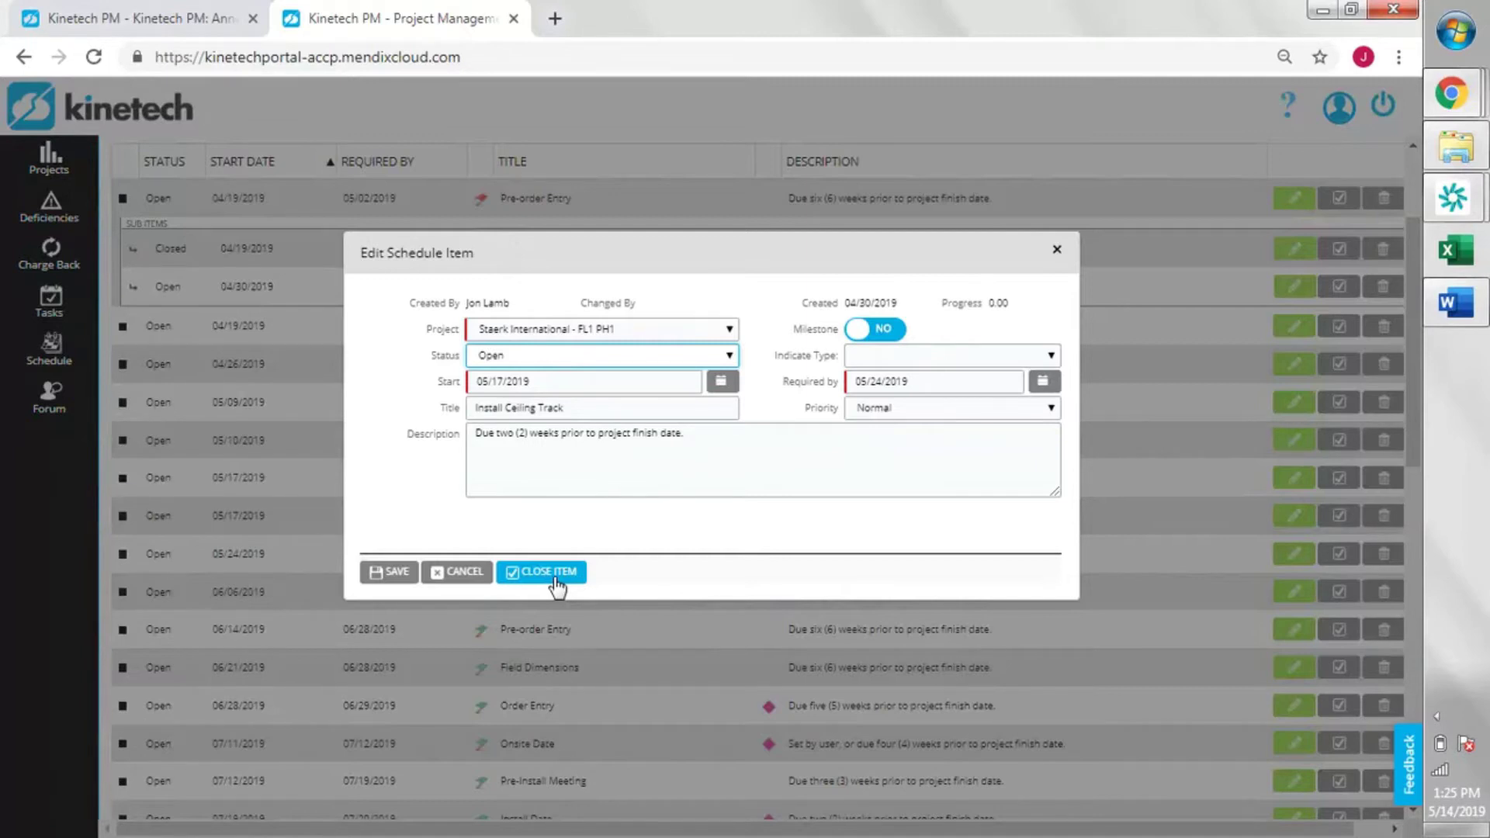
pyautogui.click(557, 578)
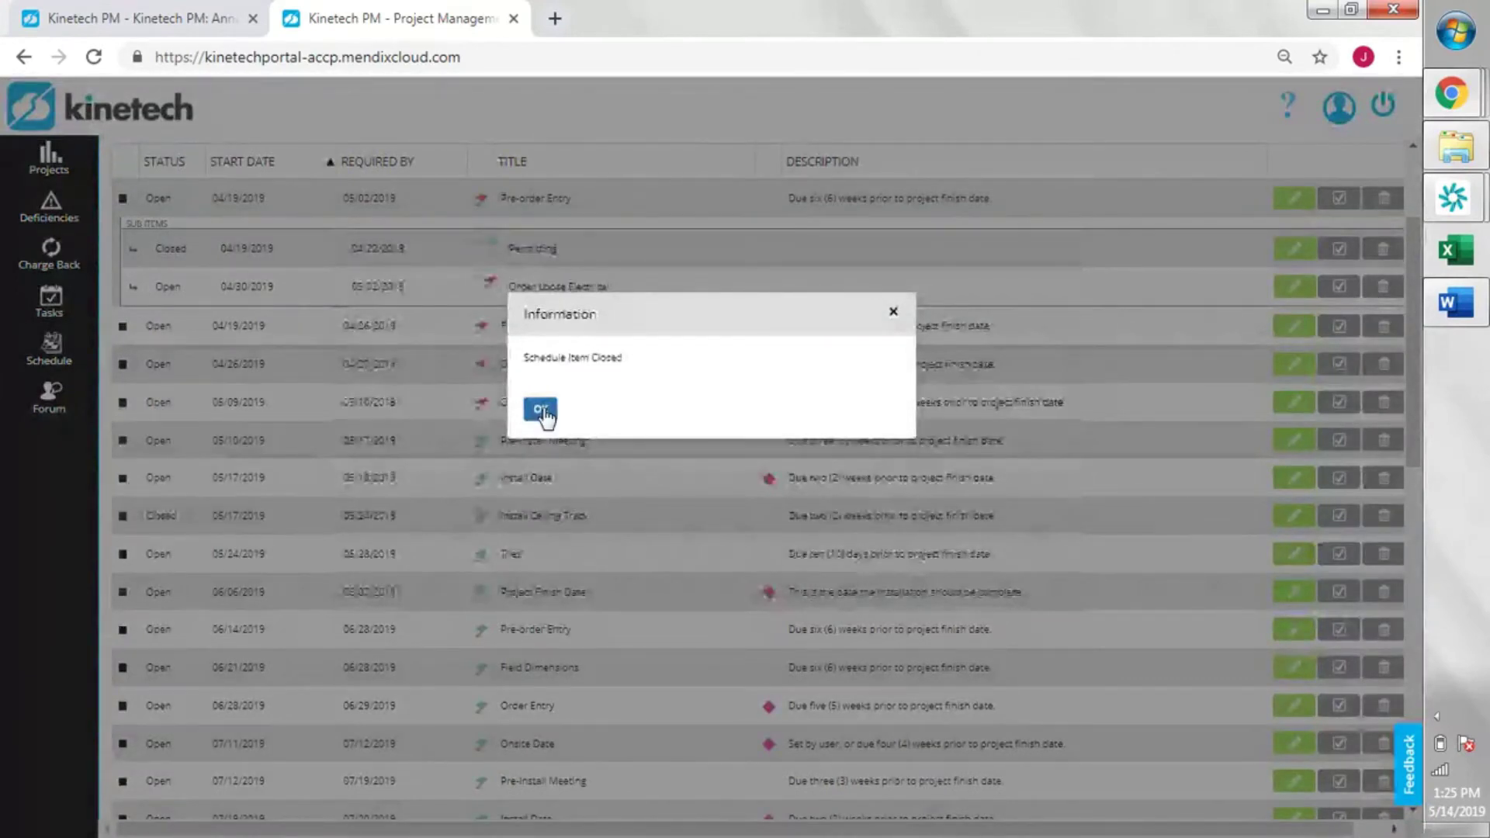
pyautogui.click(541, 412)
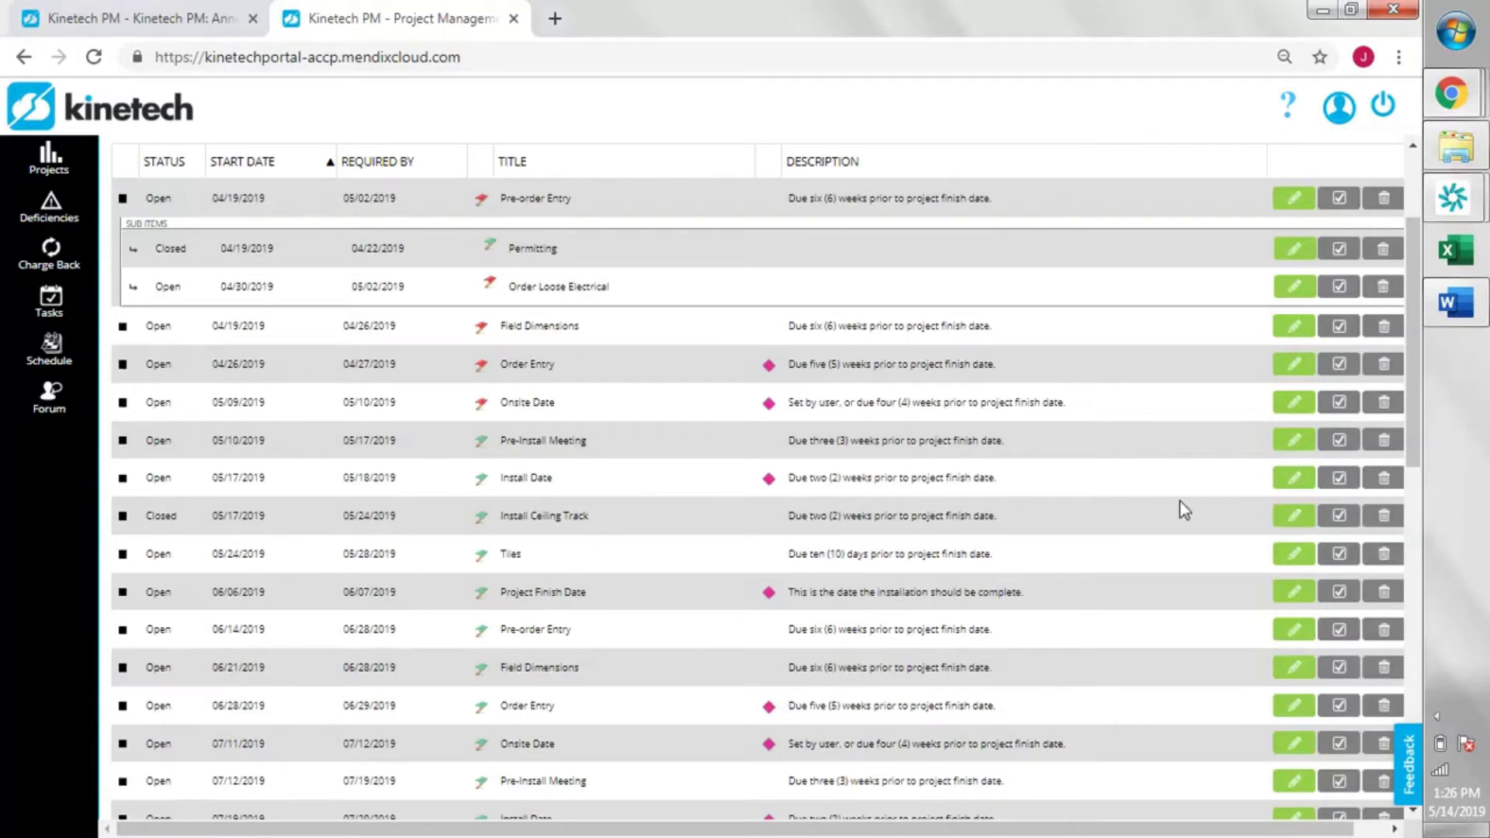
# - Set the closed Install Ceiling Track item's status back to Open and save it
pyautogui.click(1283, 519)
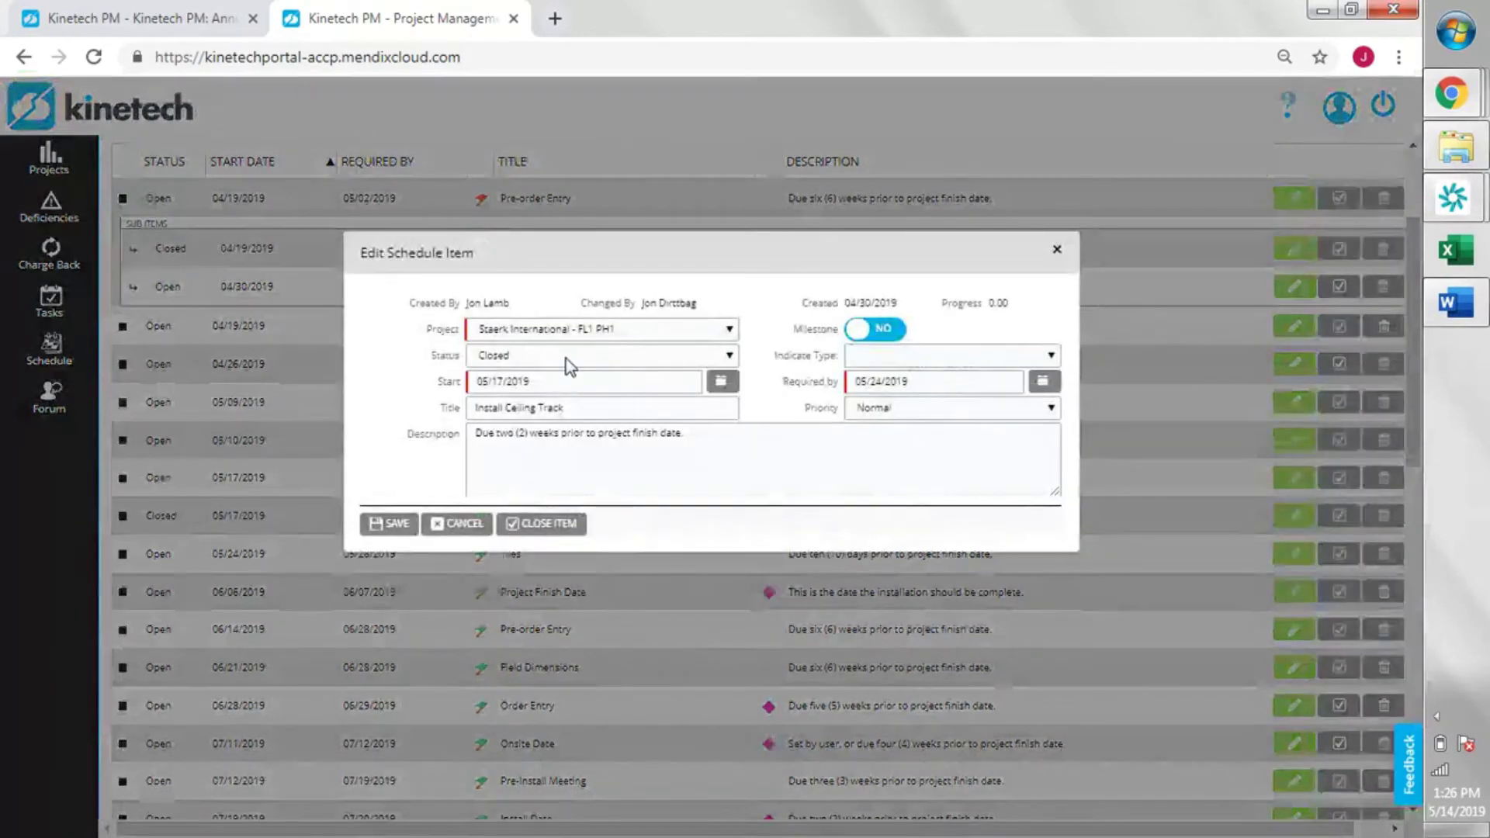
pyautogui.click(569, 362)
pyautogui.click(552, 390)
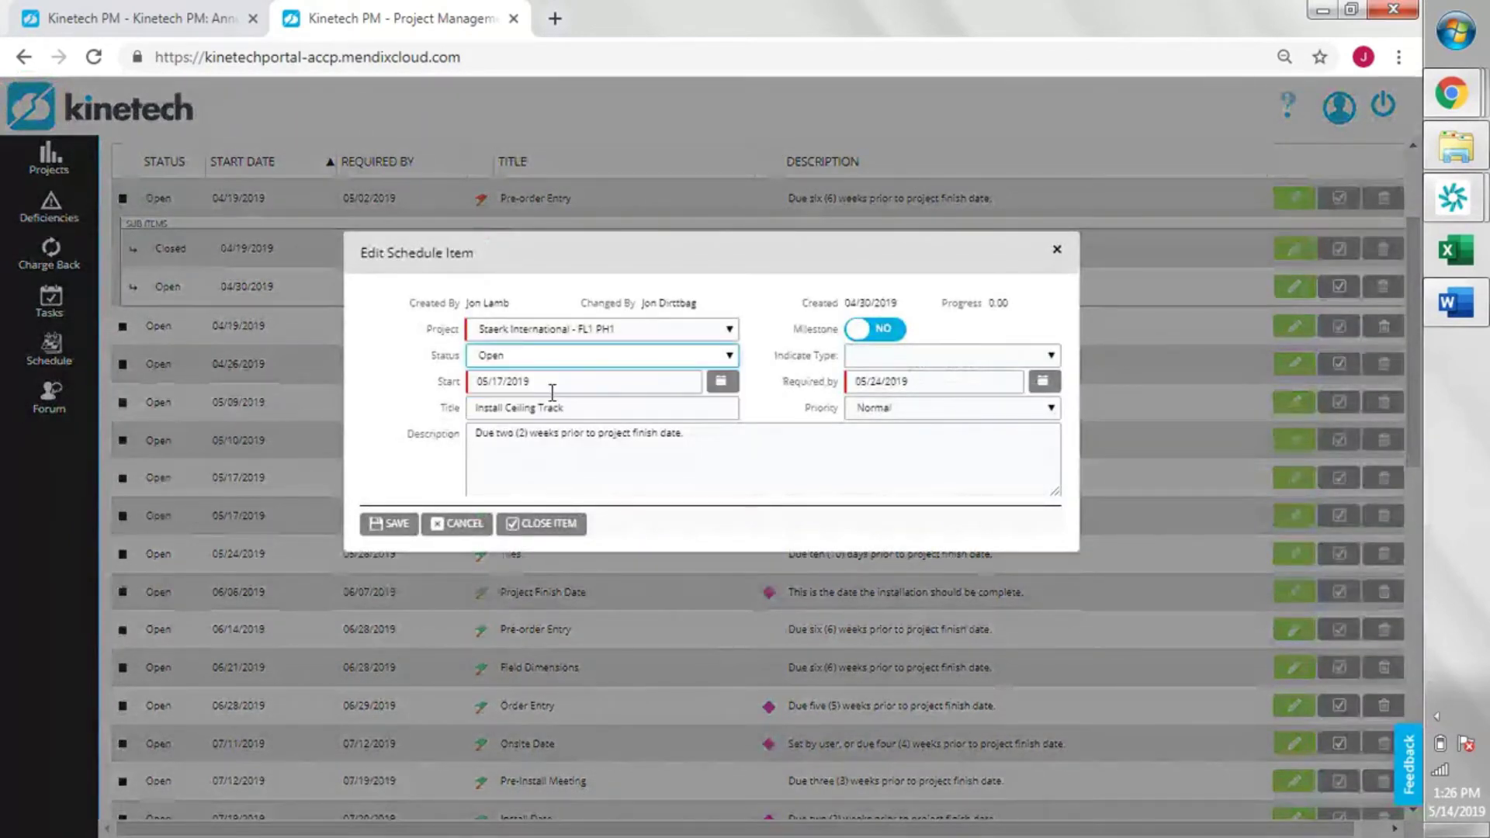
pyautogui.click(396, 523)
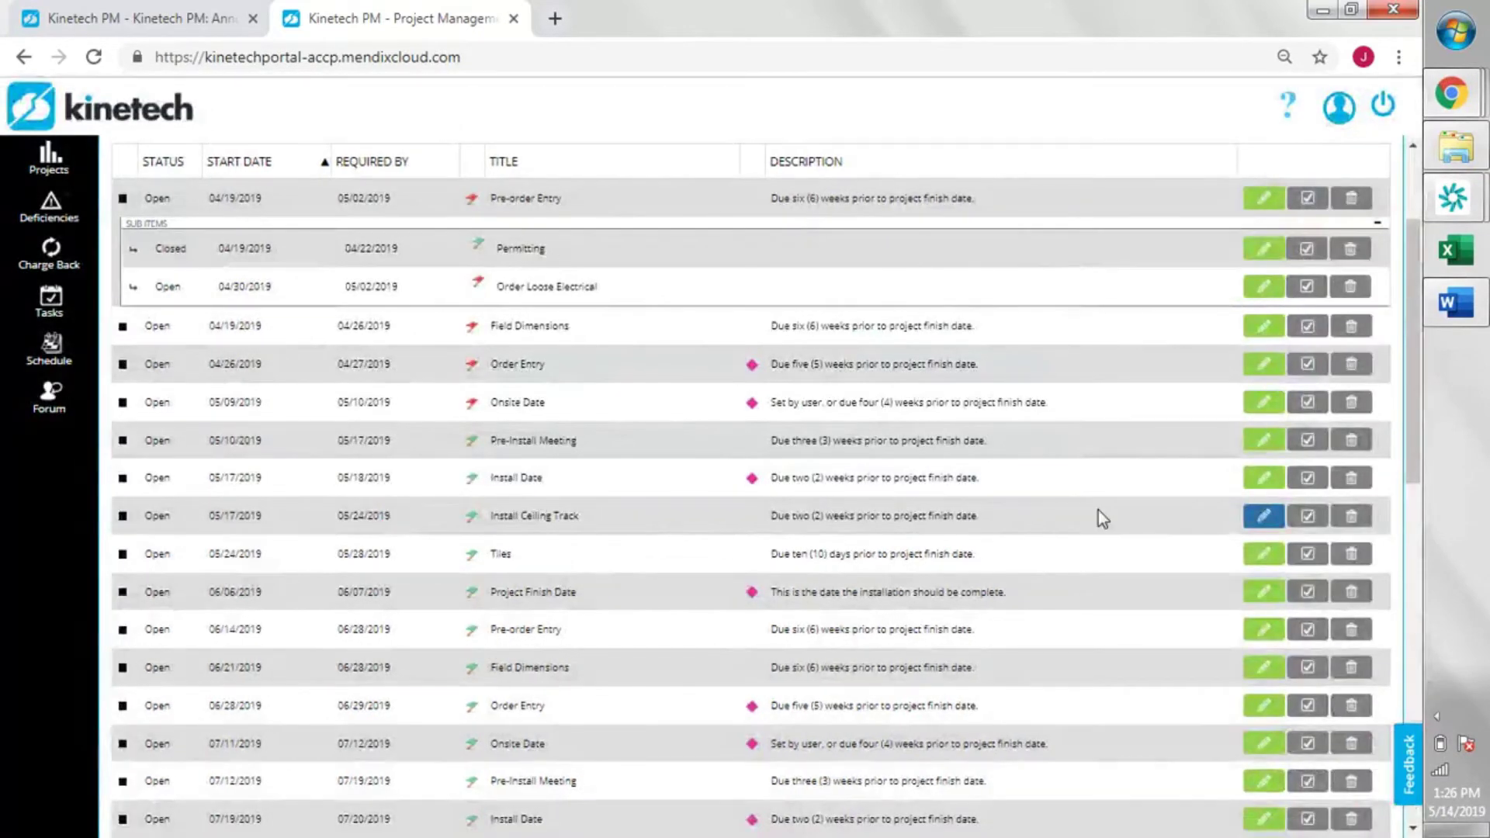
# - Delete the Install Ceiling Track item dated 05/17/2019 from the scheduled items
pyautogui.click(1308, 518)
pyautogui.click(1352, 519)
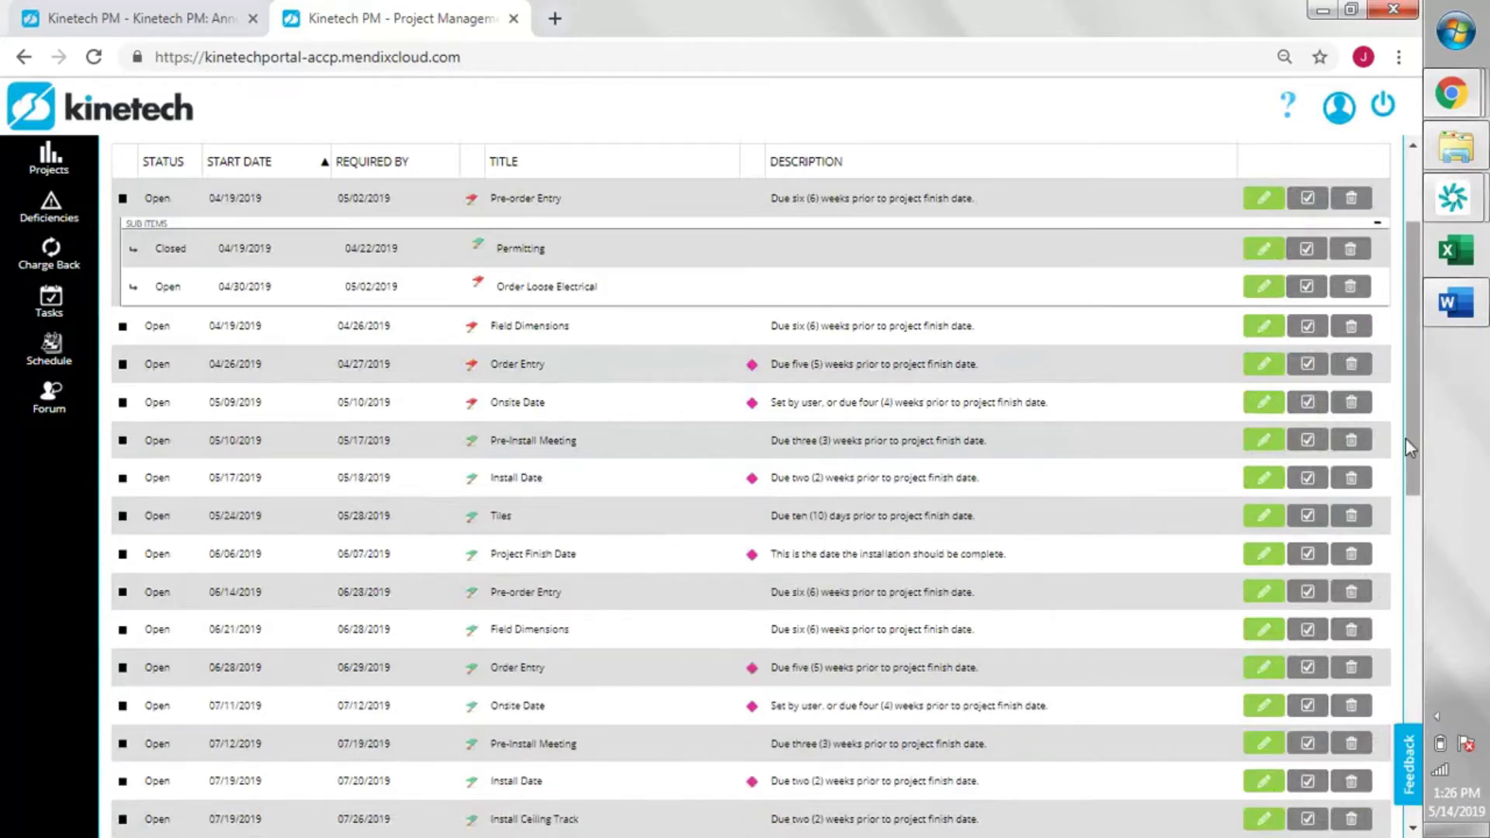
# - In the schedule's Gantt chart, move Order Loose Electrical to start on 2019-04-29, then view its details without saving
pyautogui.moveTo(1404, 430)
pyautogui.mouseDown()
pyautogui.moveTo(1419, 729)
pyautogui.moveTo(1413, 419)
pyautogui.mouseUp()
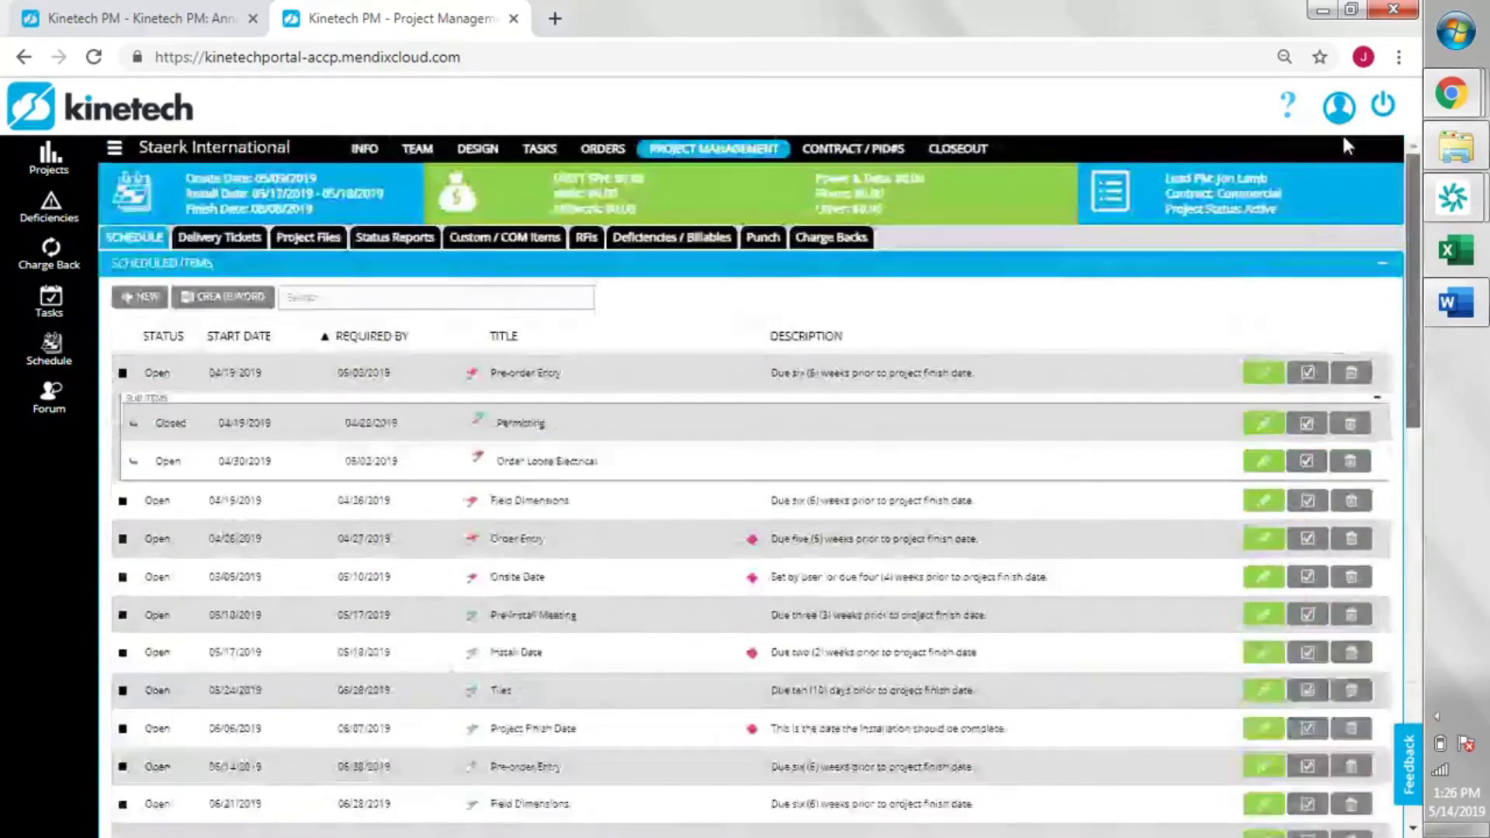
pyautogui.click(865, 270)
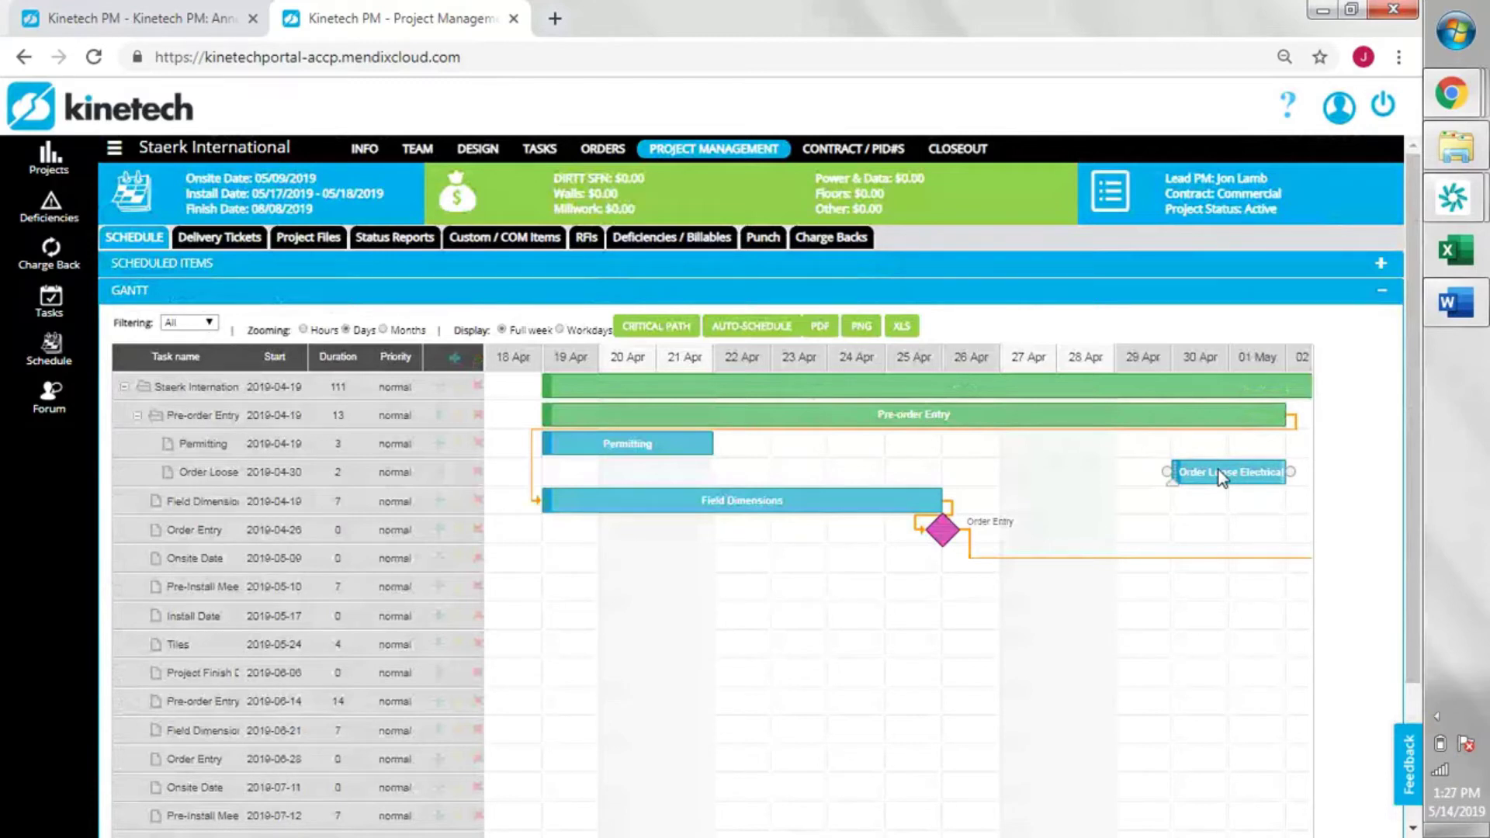
pyautogui.moveTo(1217, 470); pyautogui.dragTo(1164, 473)
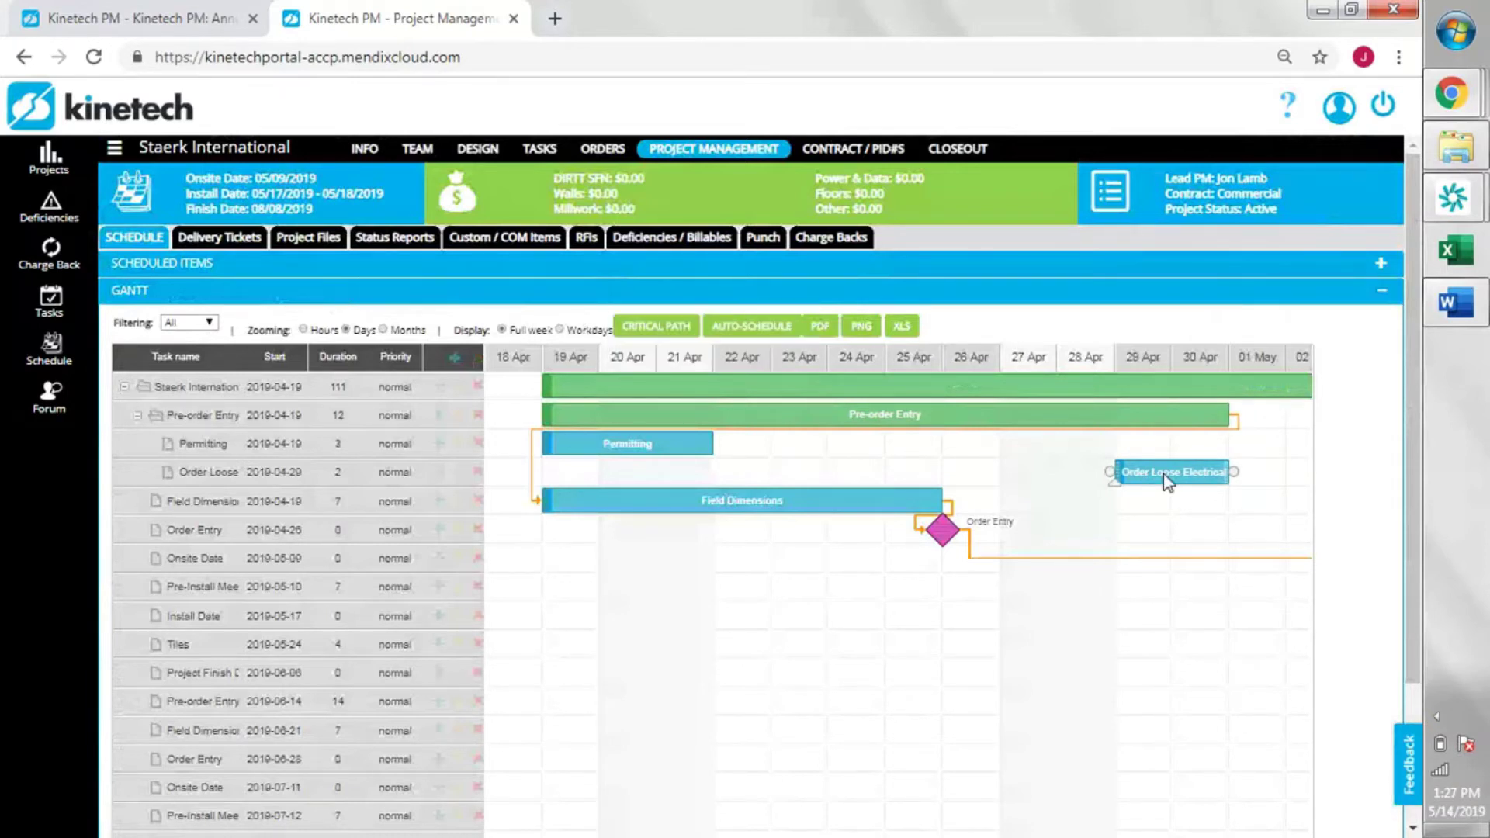
pyautogui.doubleClick(1162, 473)
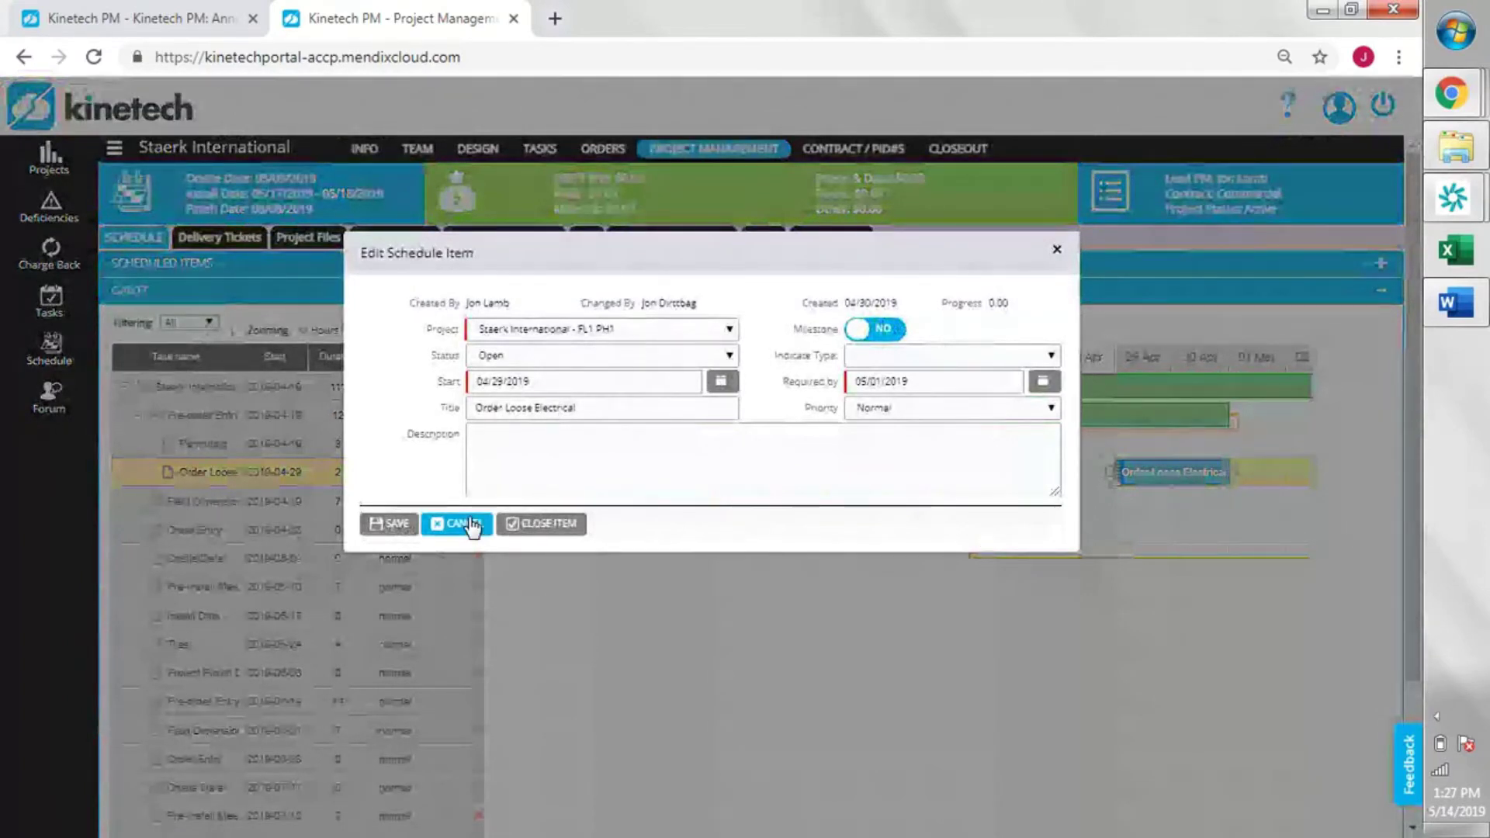
pyautogui.click(470, 525)
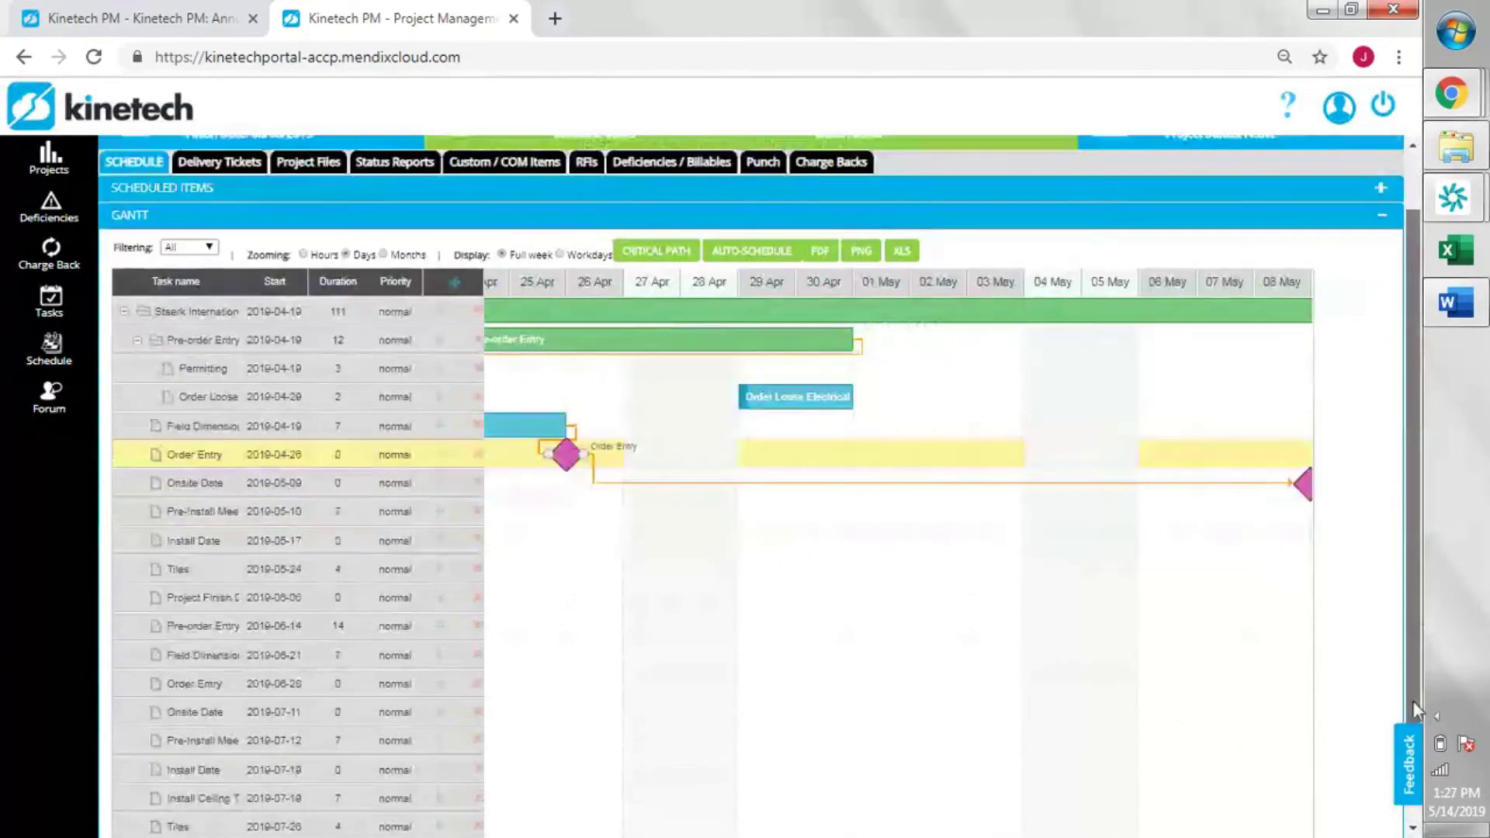
# - Delete the dependency link between Pre-order Entry and Field Dimensions in the Gantt chart
pyautogui.moveTo(1414, 628); pyautogui.dragTo(1414, 792)
pyautogui.moveTo(333, 775); pyautogui.dragTo(270, 775)
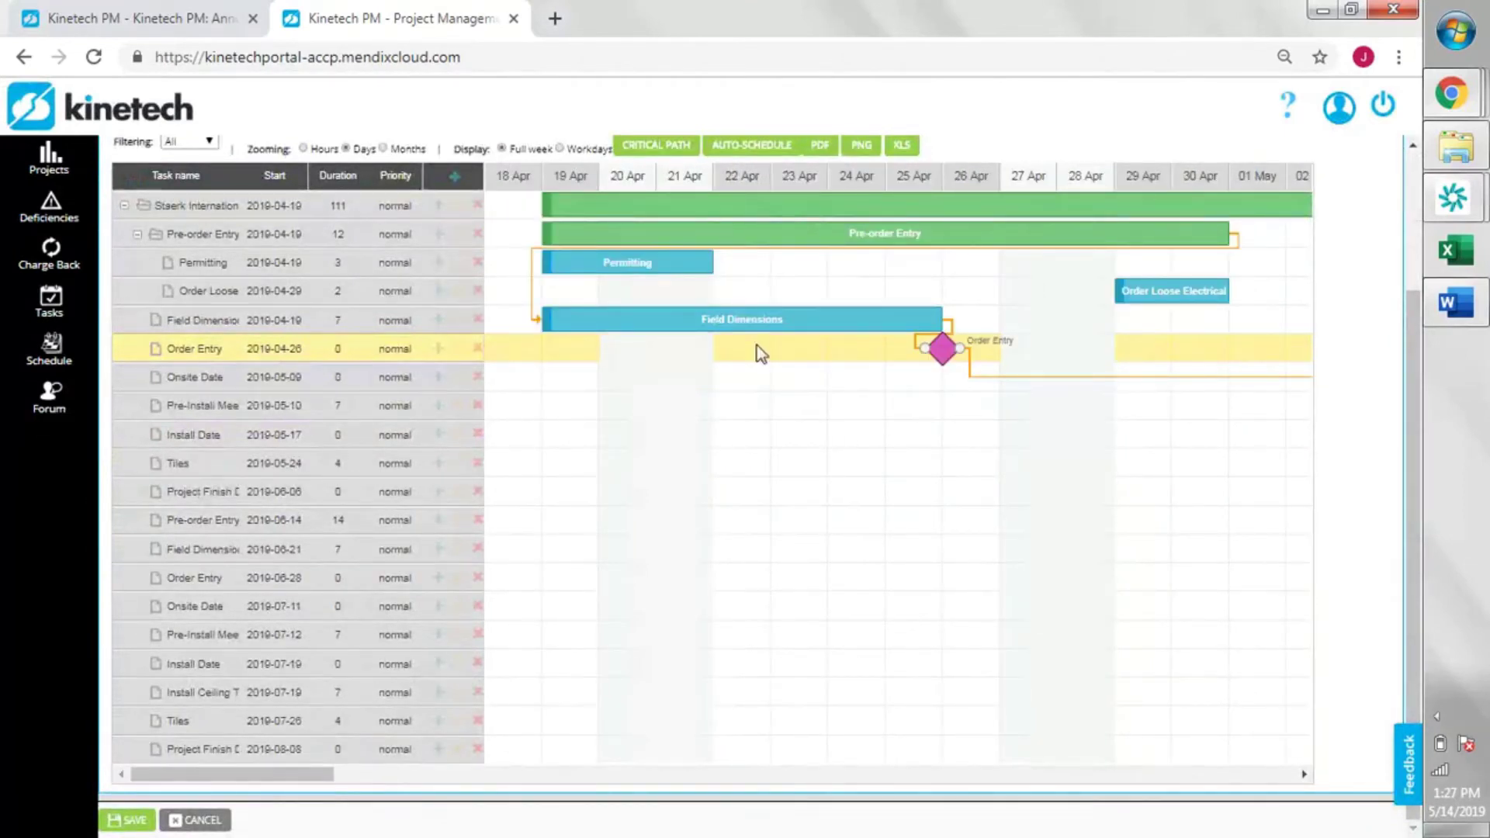
pyautogui.doubleClick(528, 278)
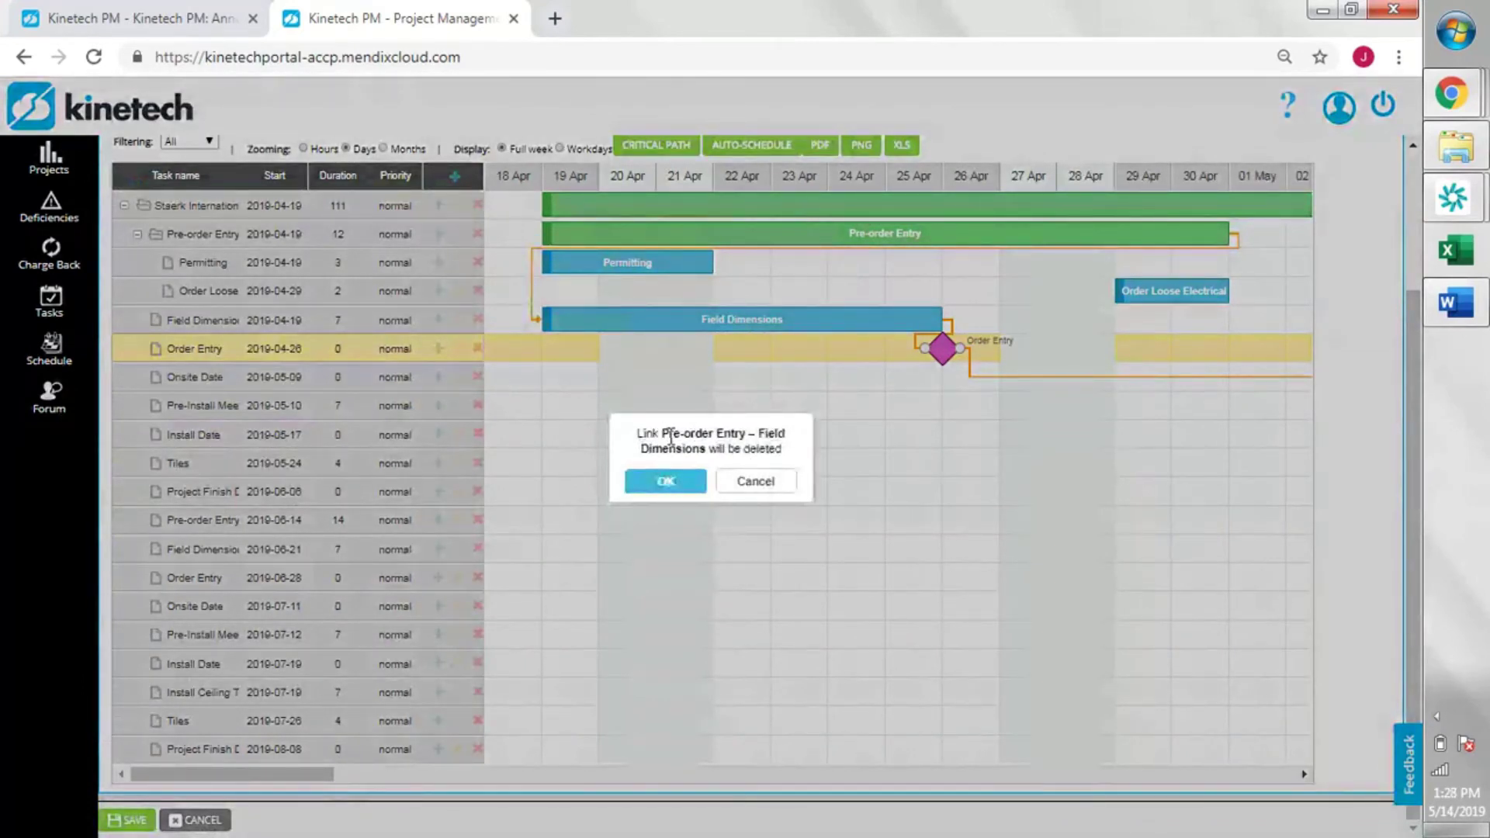
pyautogui.click(677, 481)
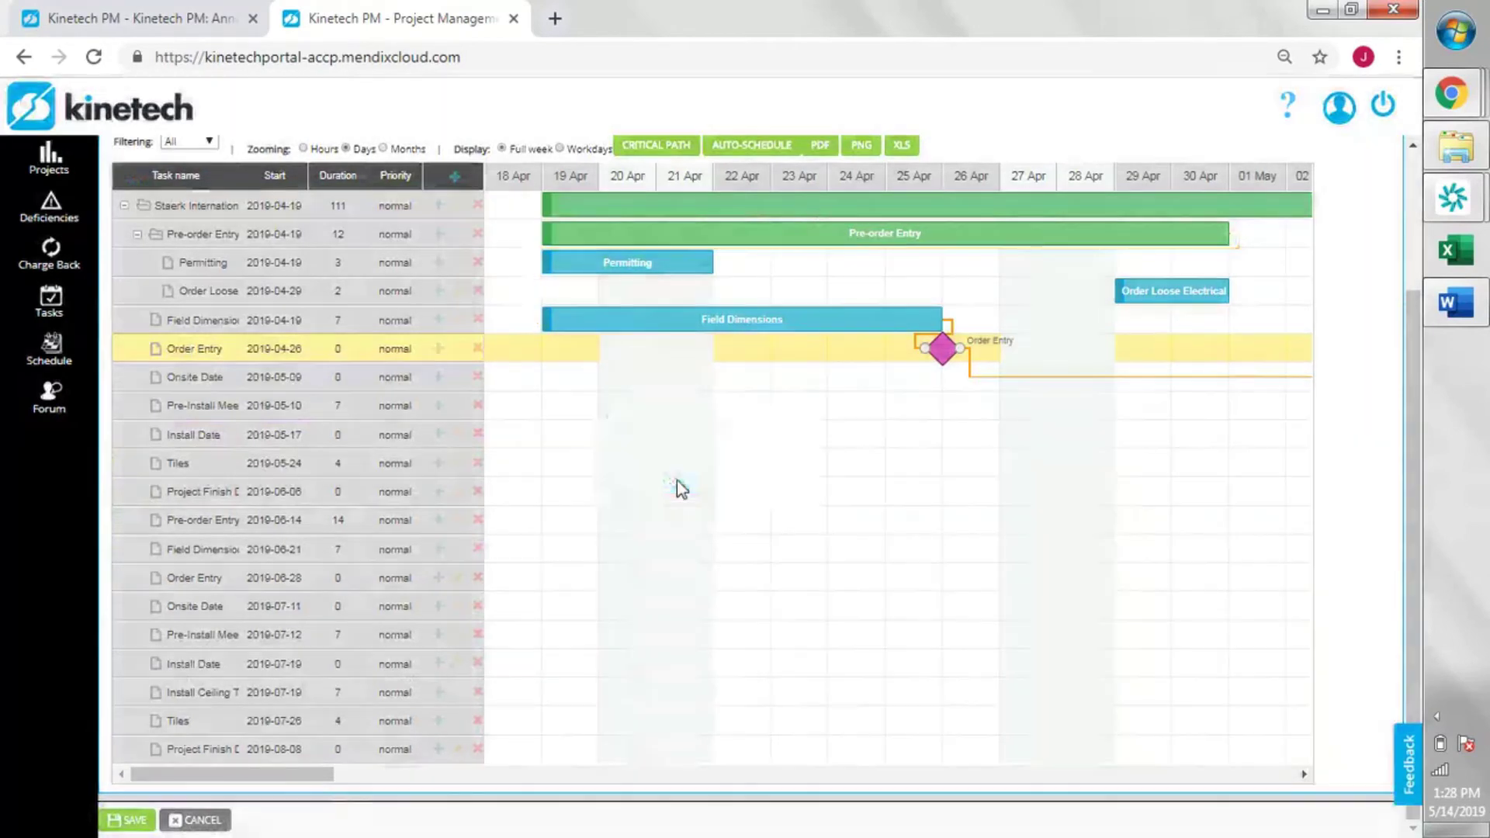
# - Link the end of Pre-order Entry to the start of Field Dimensions in the Gantt chart
pyautogui.moveTo(1237, 242)
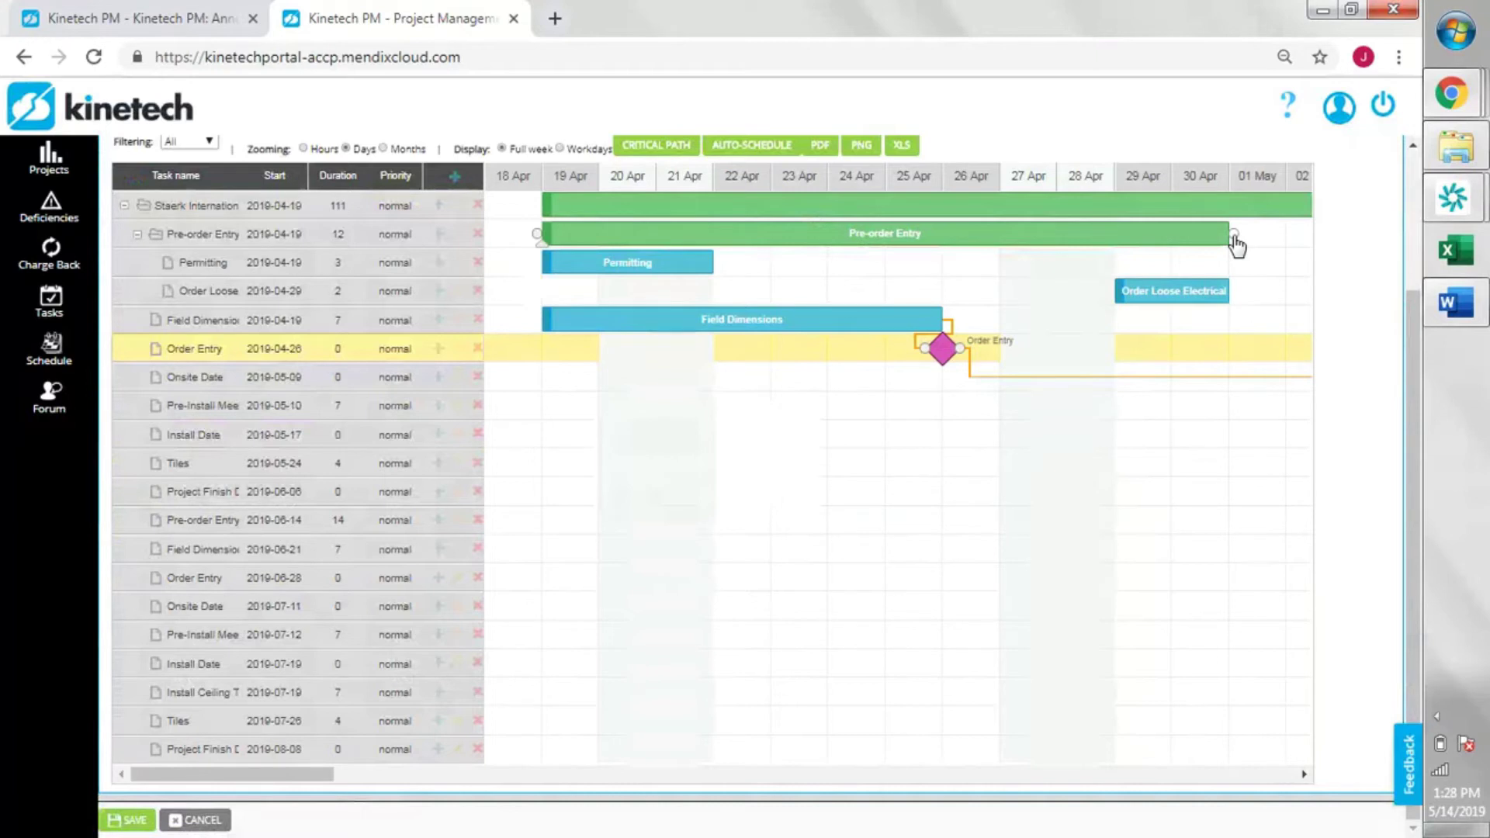
pyautogui.moveTo(1235, 235); pyautogui.dragTo(536, 324)
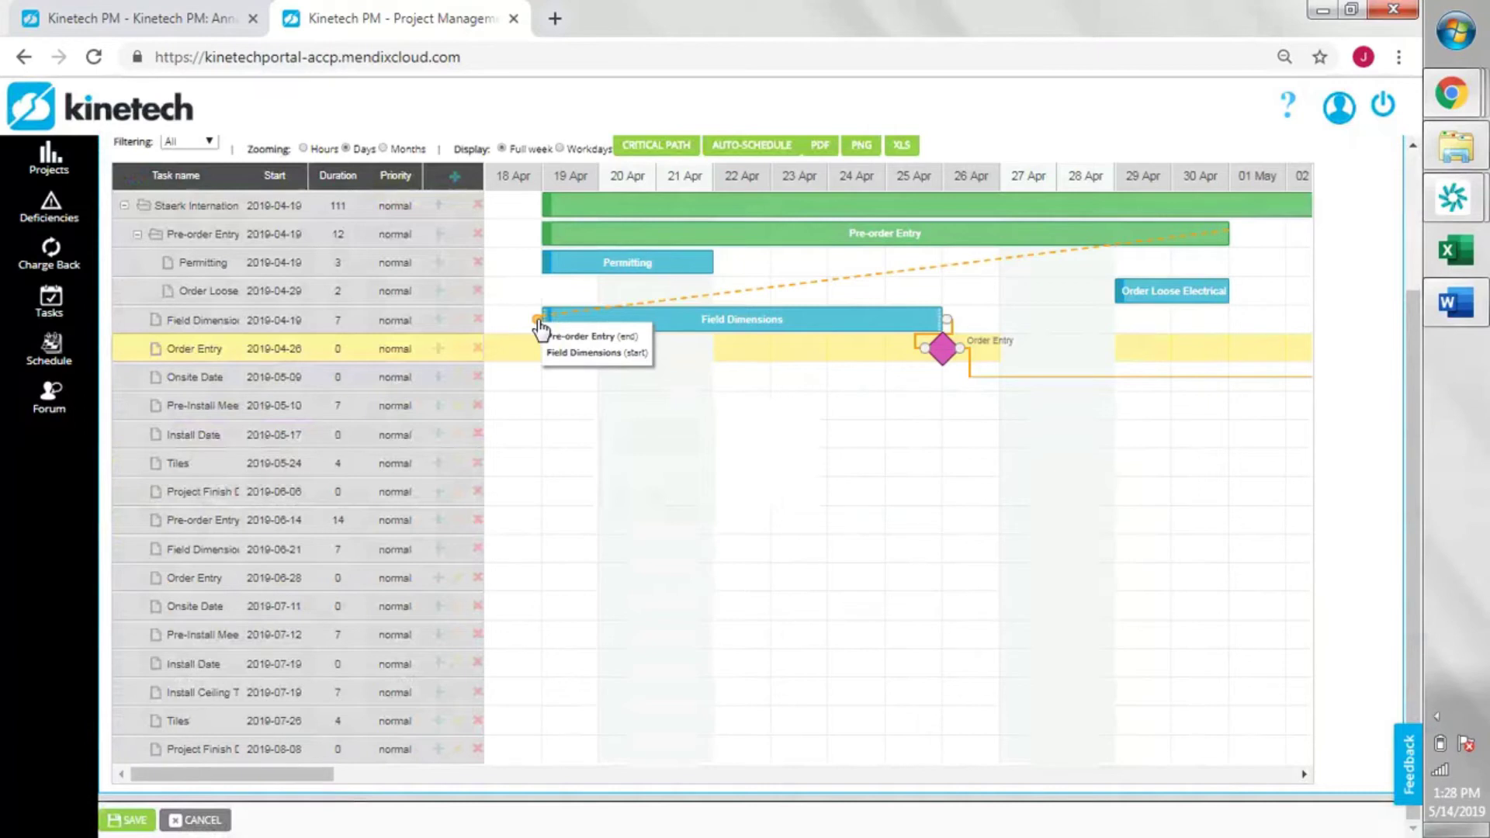
pyautogui.moveTo(539, 328); pyautogui.dragTo(538, 324)
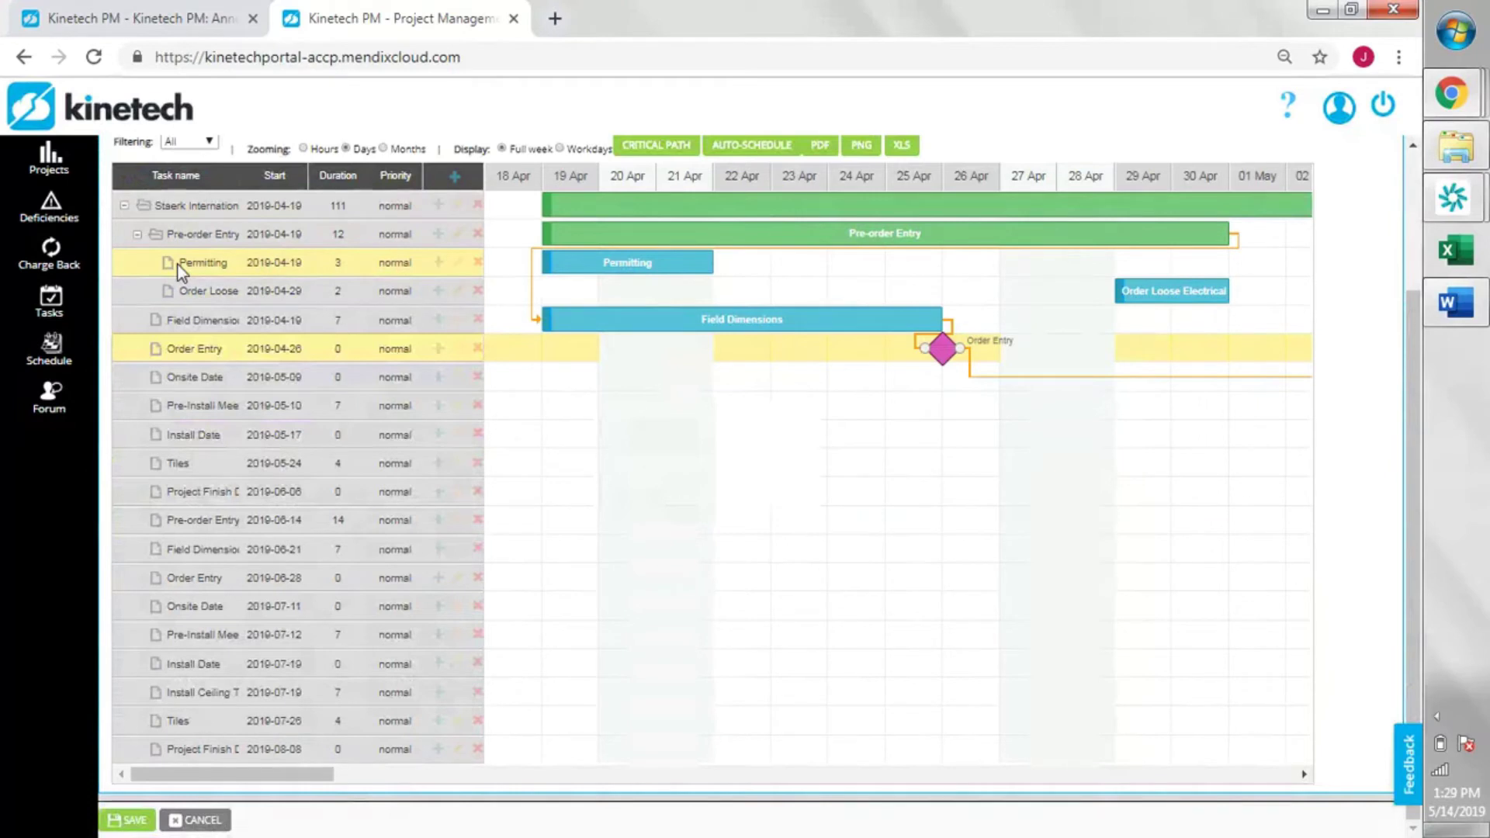
# - Move Order Loose Electrical to start on 2019-04-30 and open the details of the April 26 Order Entry milestone
pyautogui.moveTo(1156, 289); pyautogui.dragTo(1199, 301)
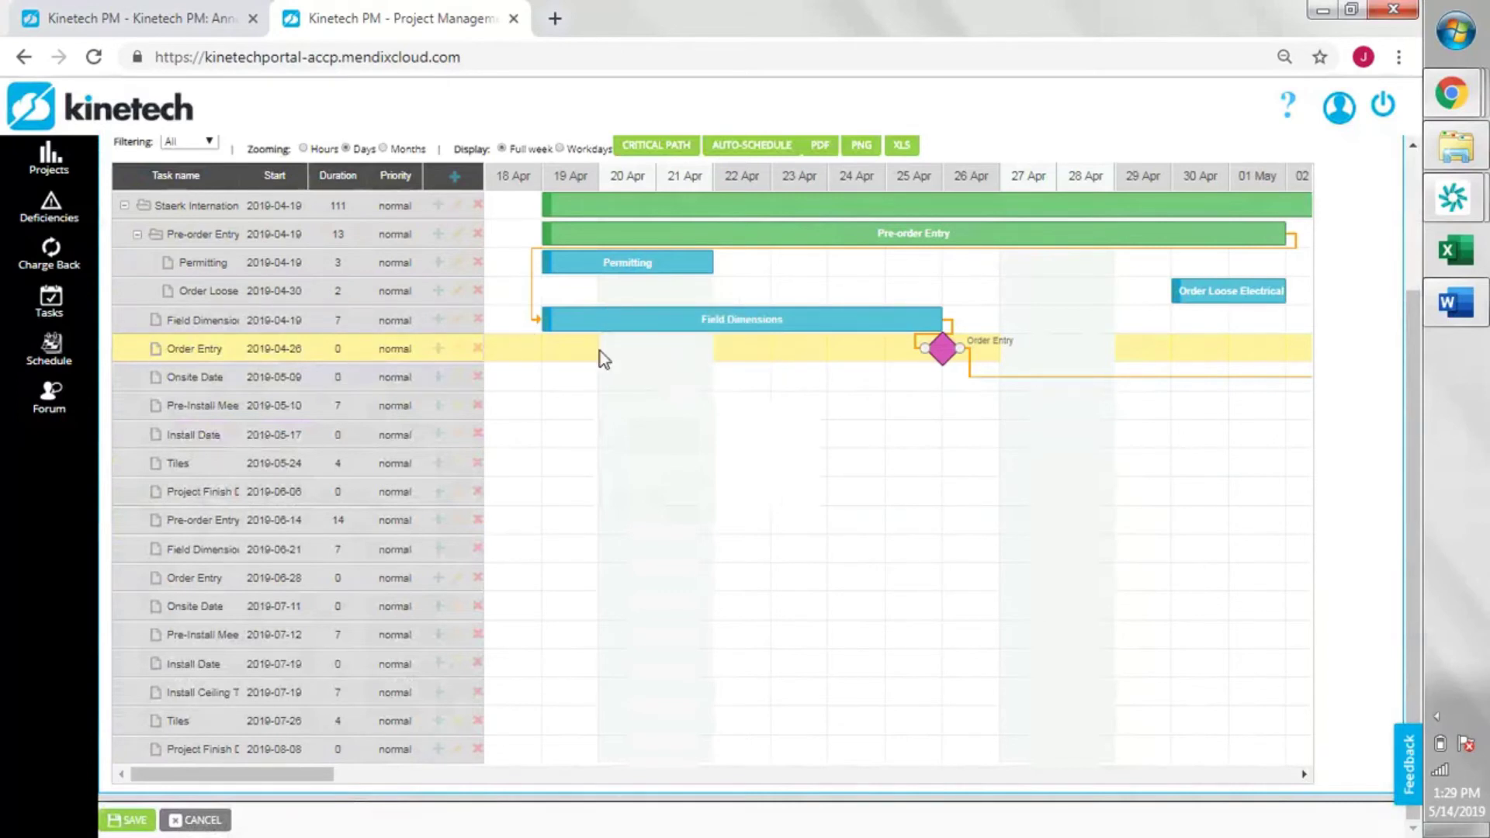
pyautogui.doubleClick(943, 351)
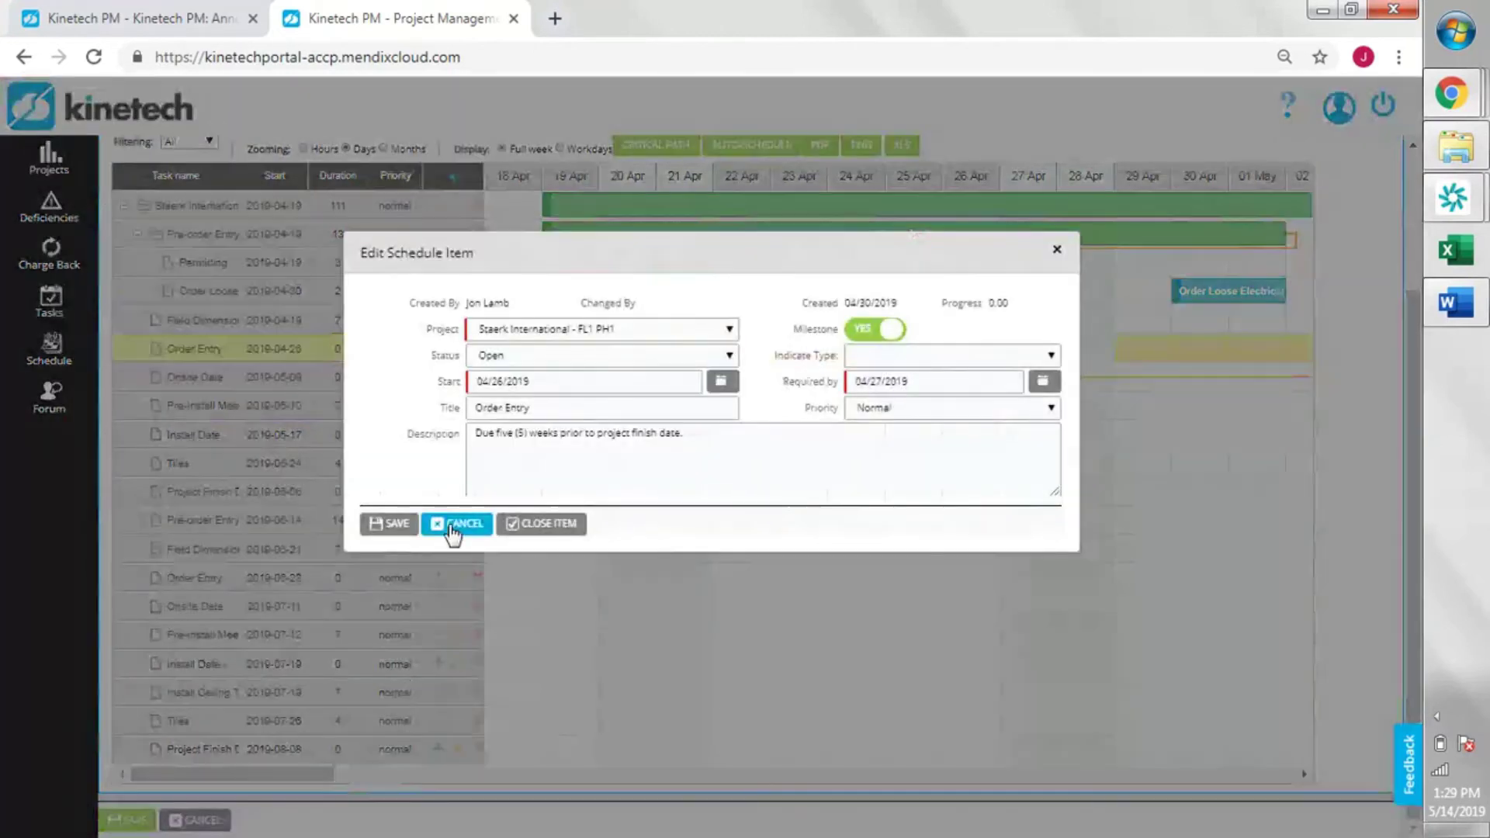
# - Close the Order Entry details without saving, then view the scheduled items list and return to the Gantt chart
pyautogui.click(458, 523)
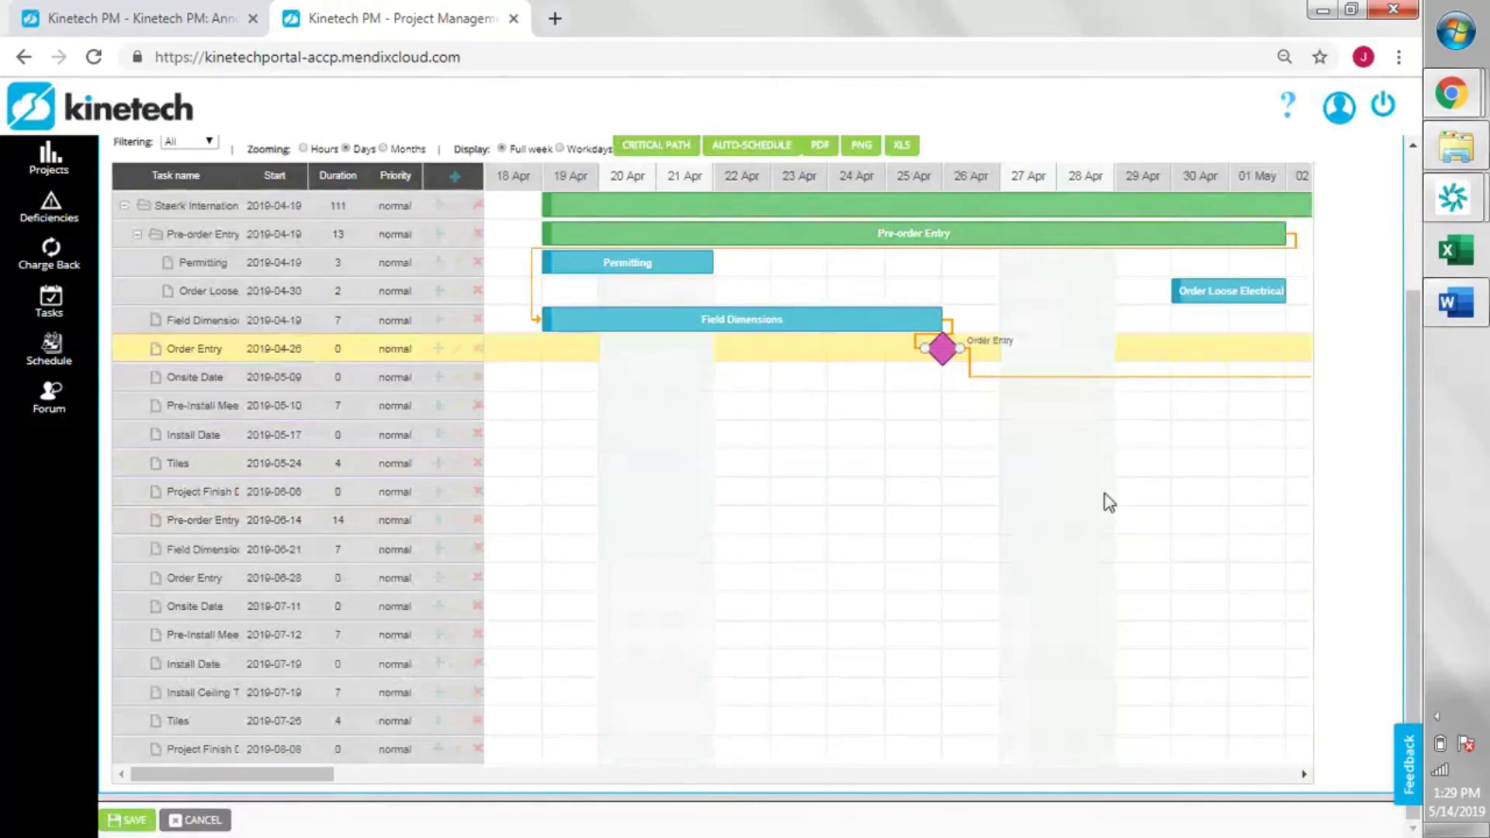
pyautogui.moveTo(1407, 467); pyautogui.dragTo(1395, 277)
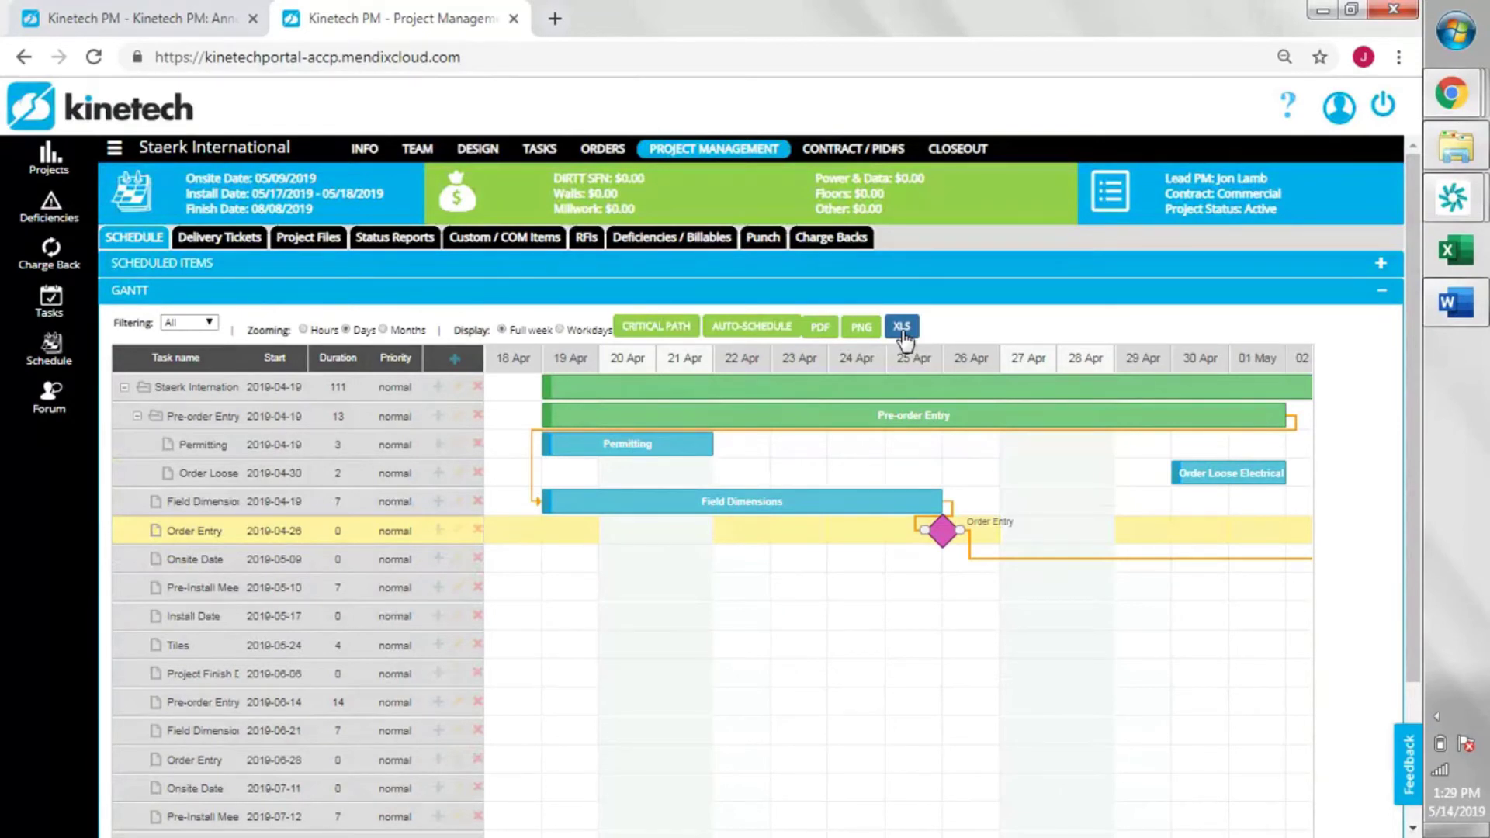
pyautogui.click(616, 271)
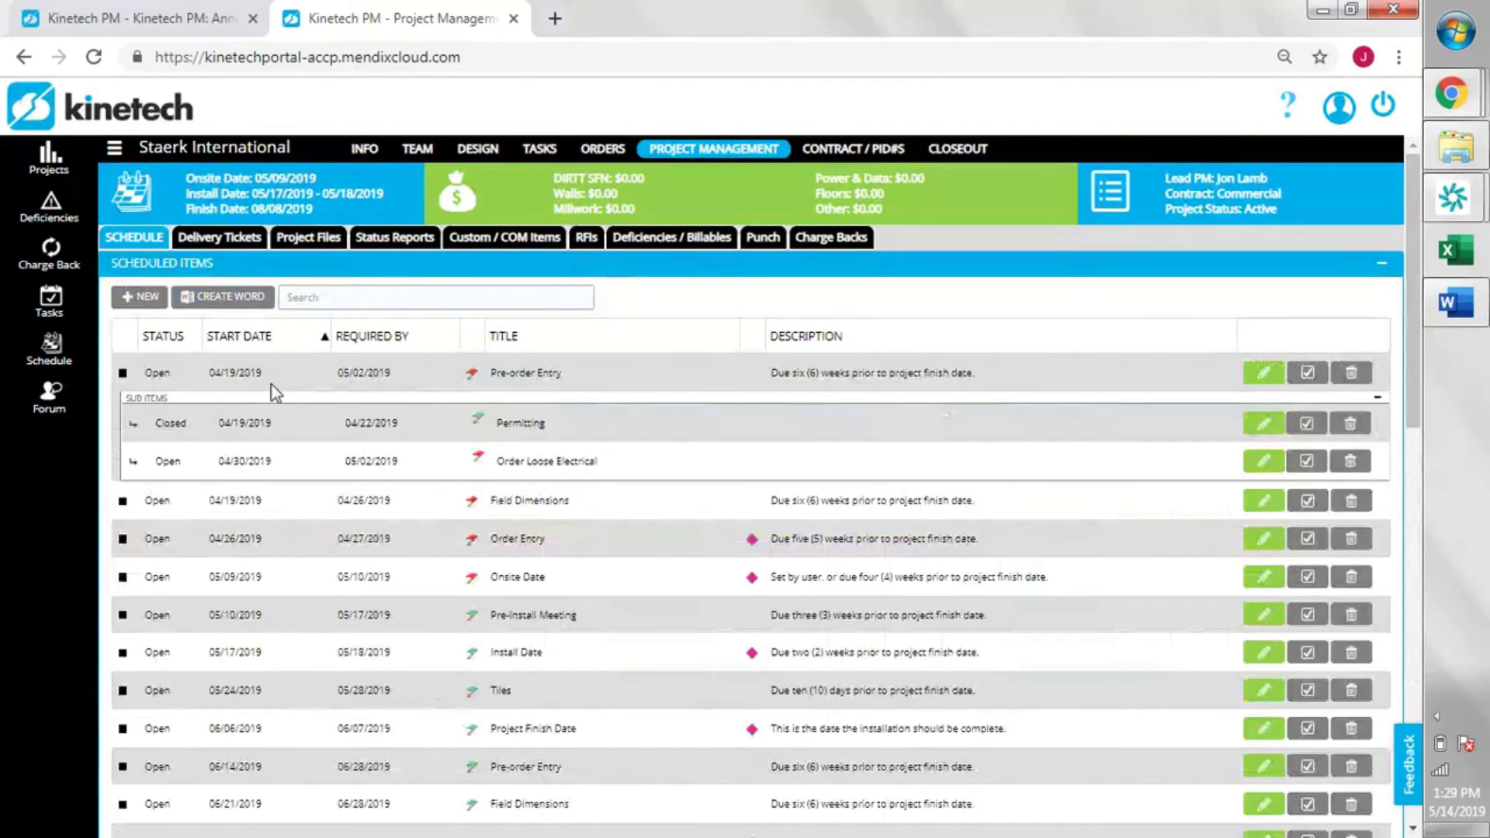
pyautogui.click(314, 273)
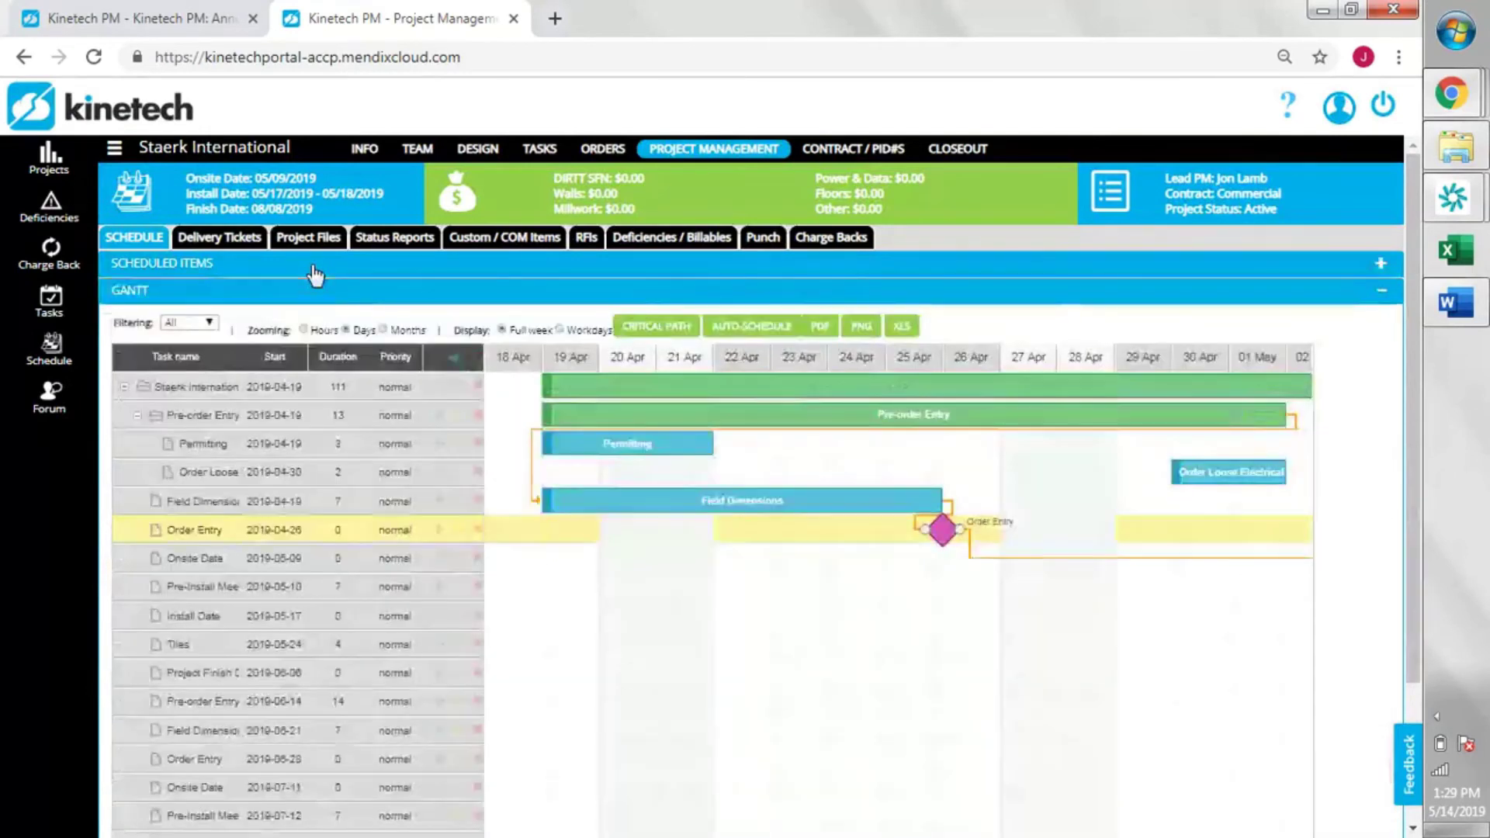
# - Show the Gantt chart by months, export it as a PNG image and save the image to the project
pyautogui.click(858, 332)
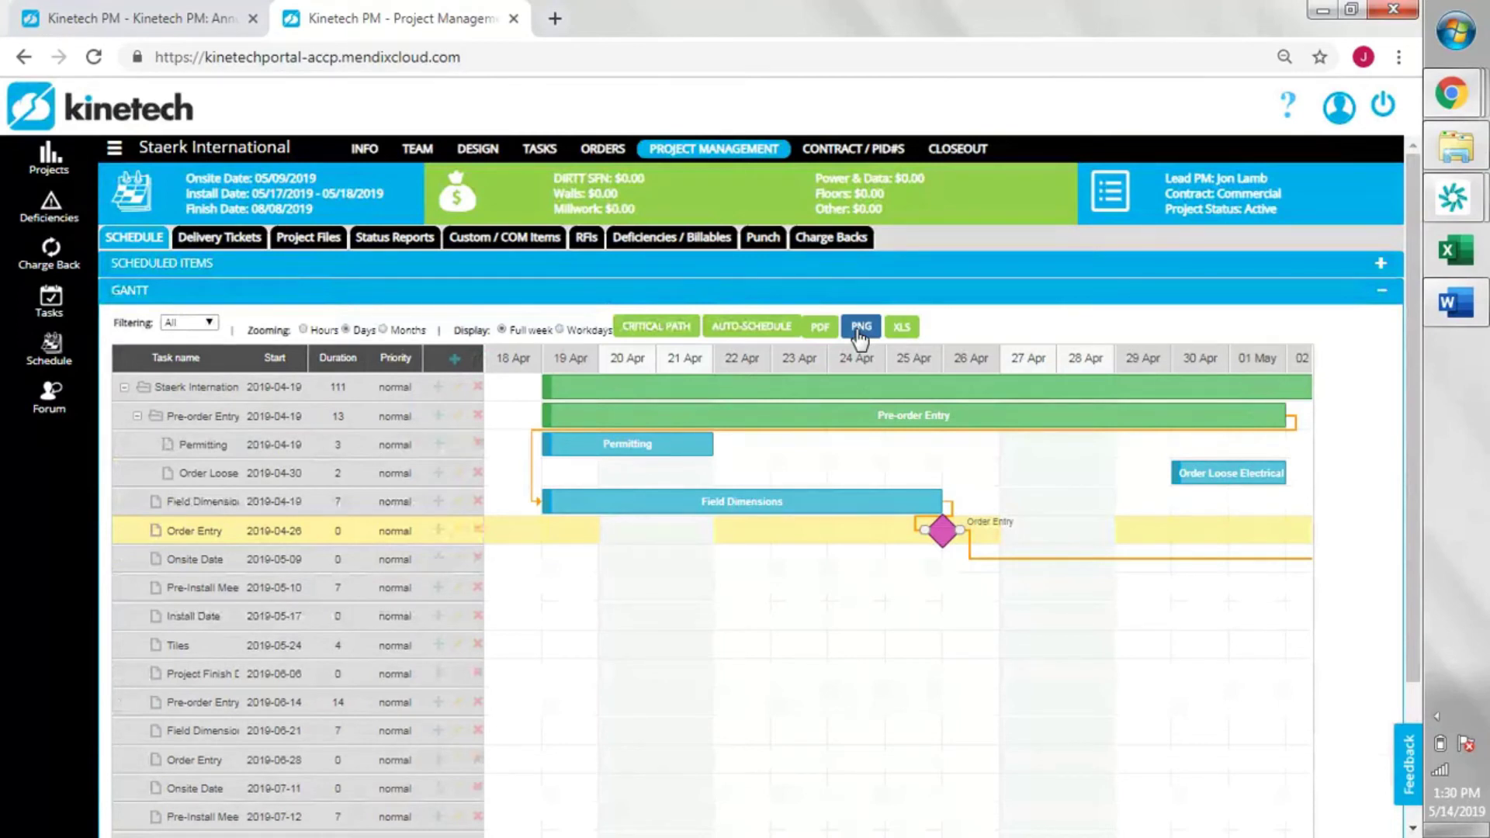
pyautogui.click(383, 329)
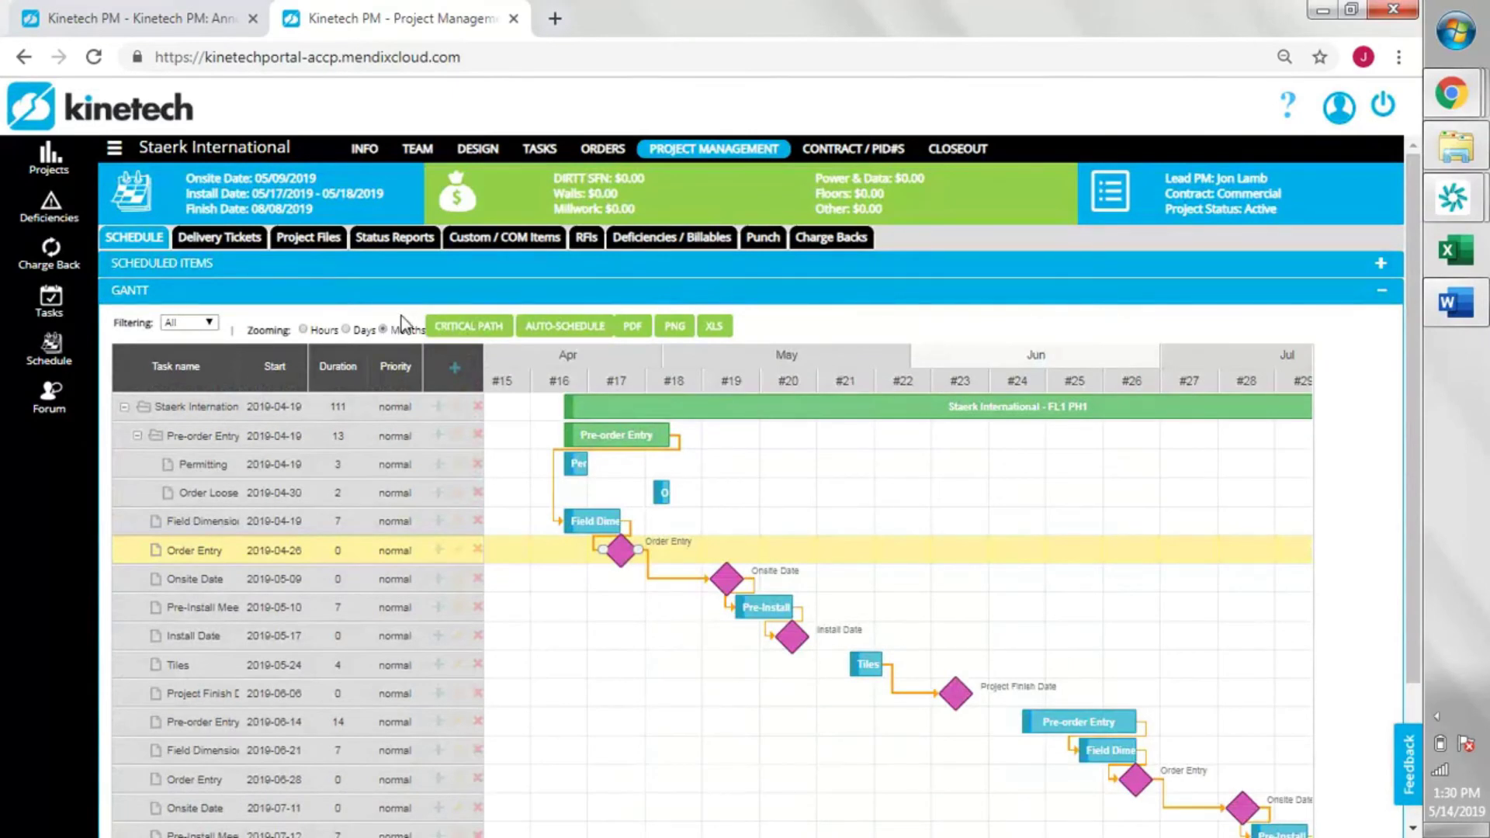
pyautogui.click(682, 332)
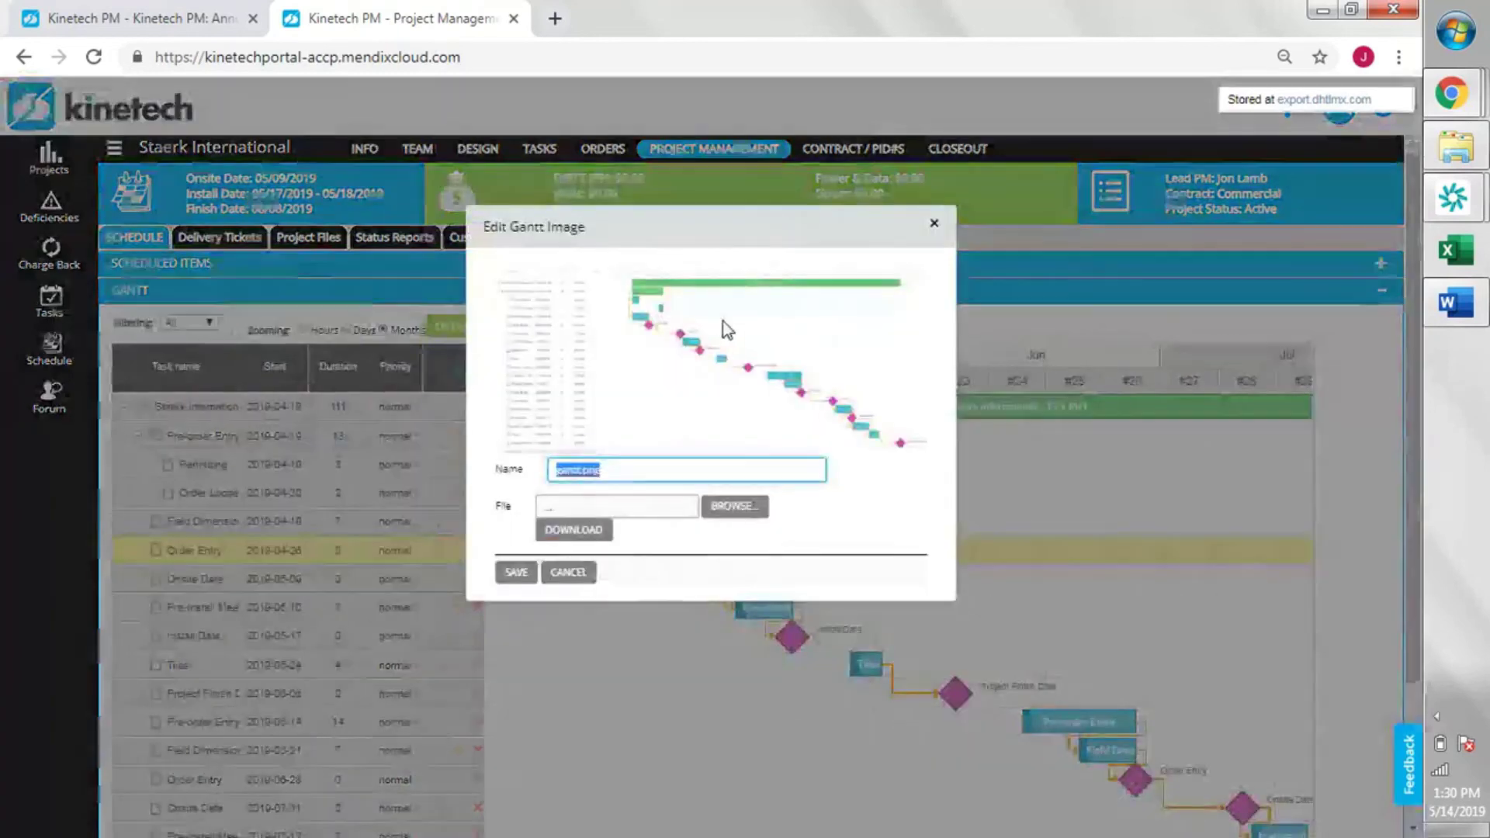
pyautogui.click(514, 577)
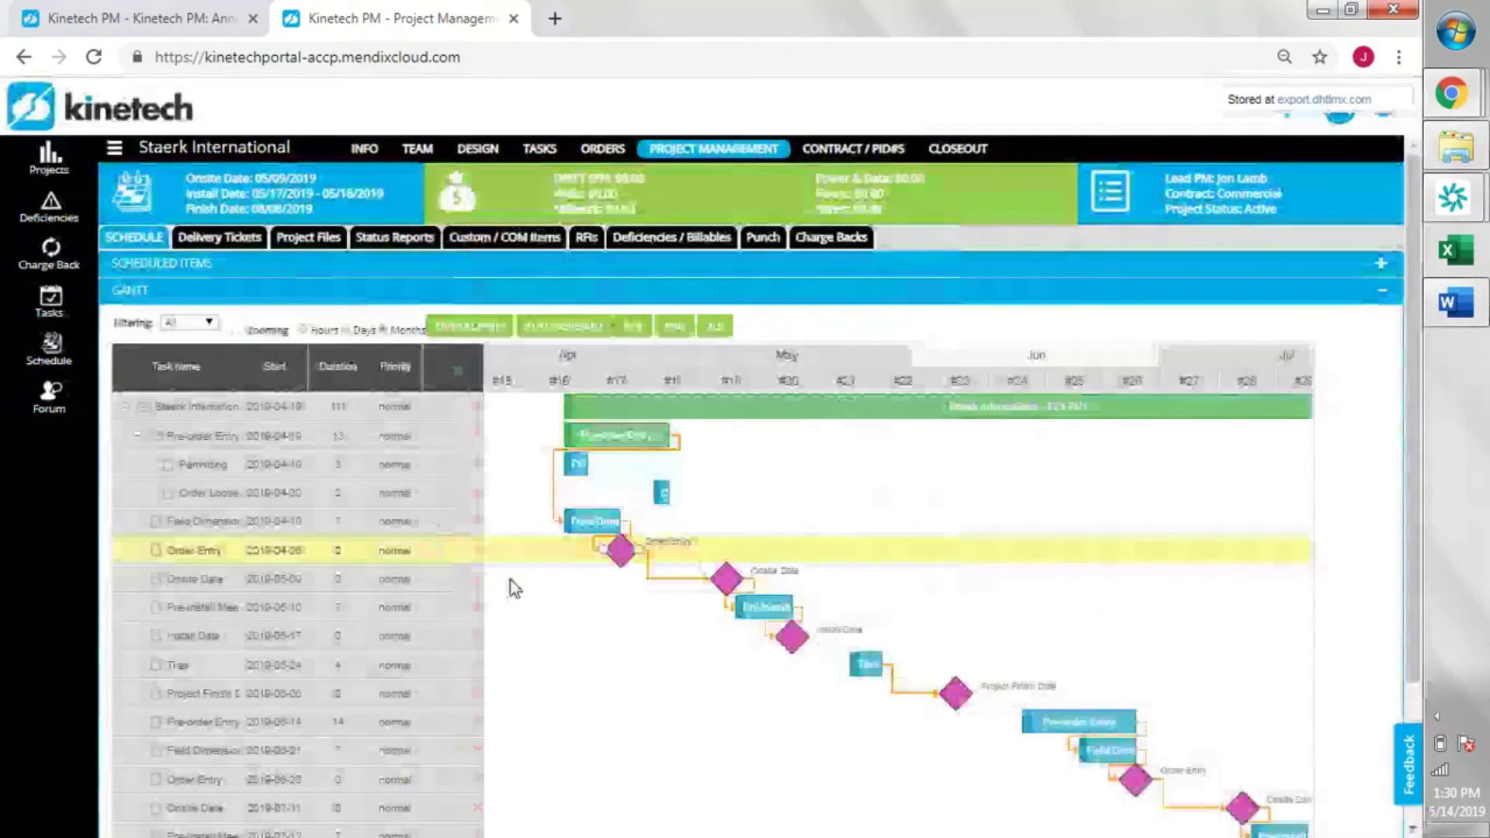
# - Create a Word document from the scheduled items, open it and enable editing
pyautogui.click(267, 276)
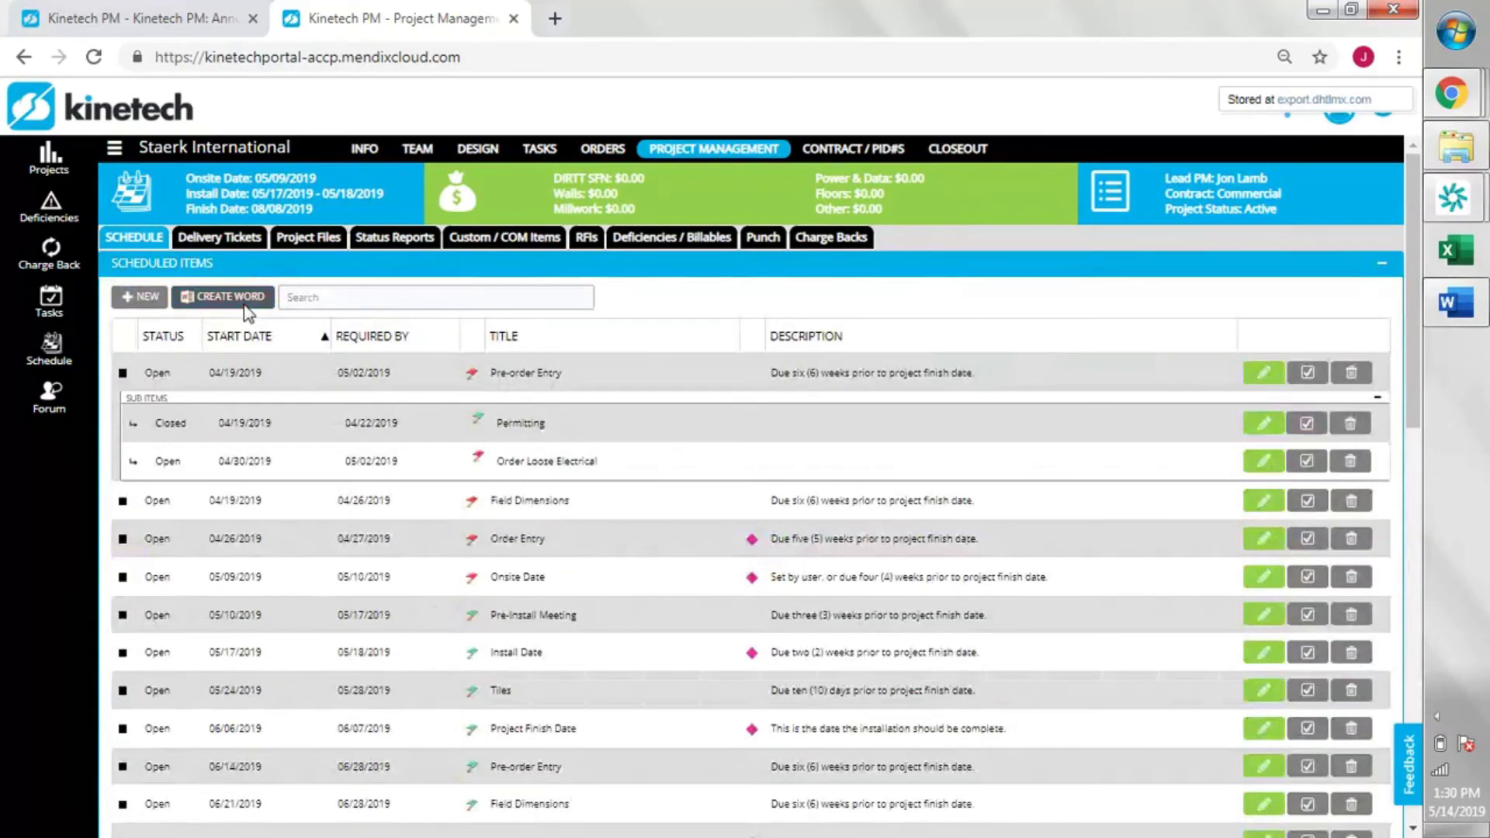
pyautogui.click(246, 308)
pyautogui.click(58, 790)
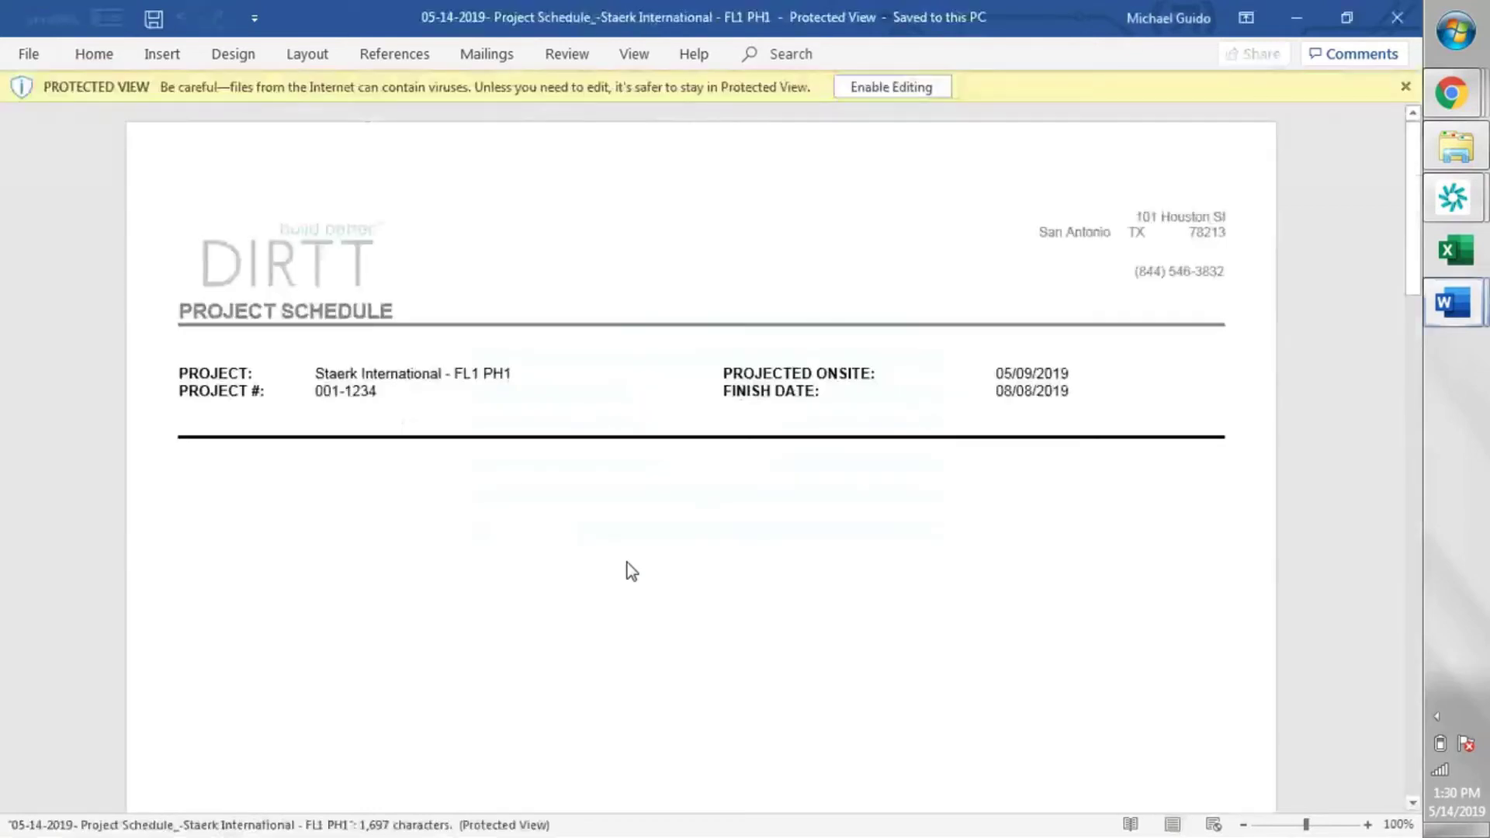
pyautogui.click(923, 87)
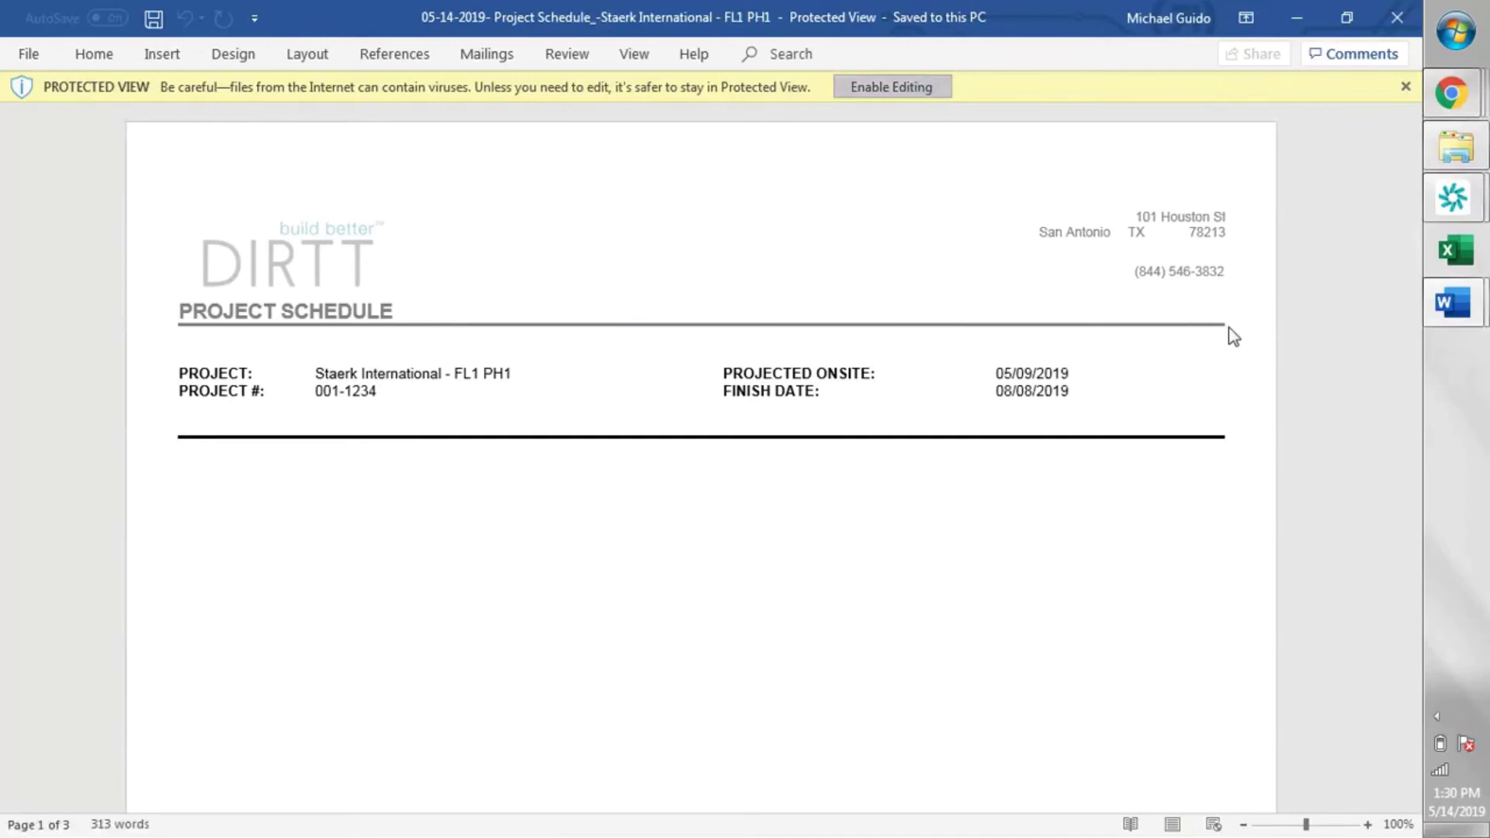
# - Shrink the Gantt chart picture in the Word schedule to fit the page width, and view the schedule table
pyautogui.moveTo(1422, 228); pyautogui.dragTo(1426, 455)
pyautogui.click(308, 347)
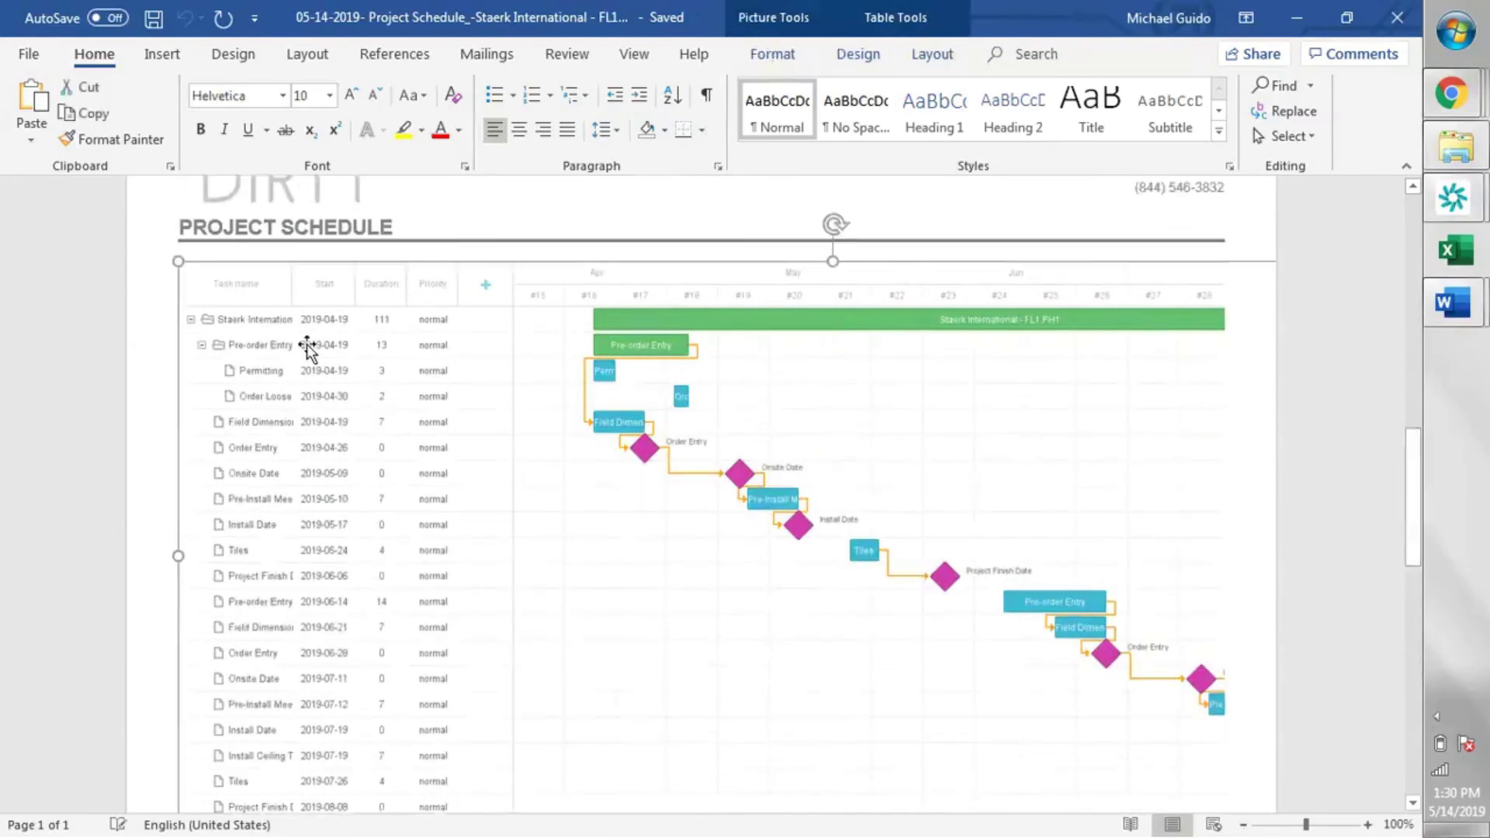
pyautogui.moveTo(178, 262); pyautogui.dragTo(505, 403)
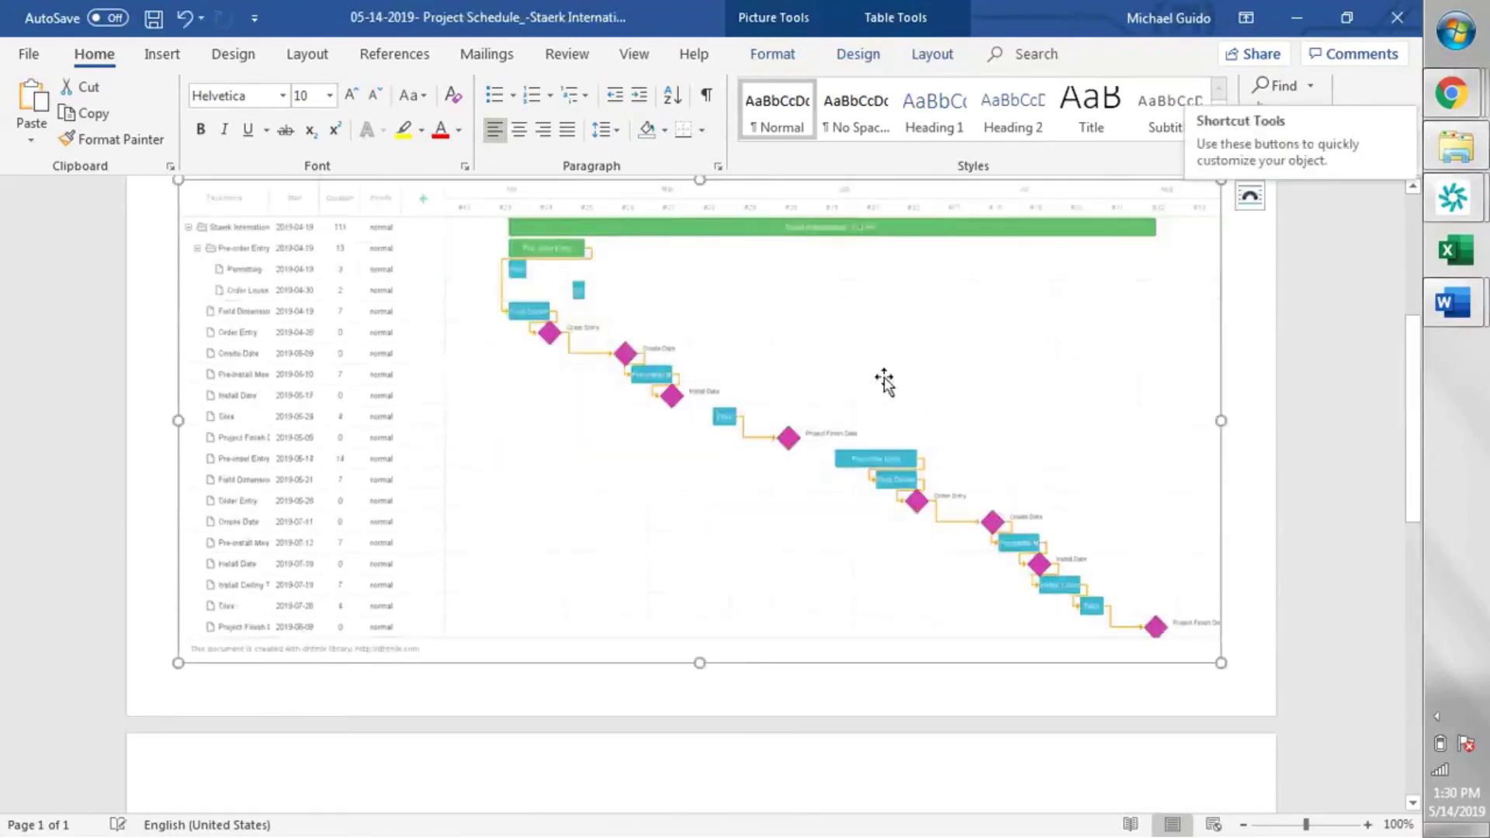
pyautogui.moveTo(1413, 476); pyautogui.dragTo(1413, 739)
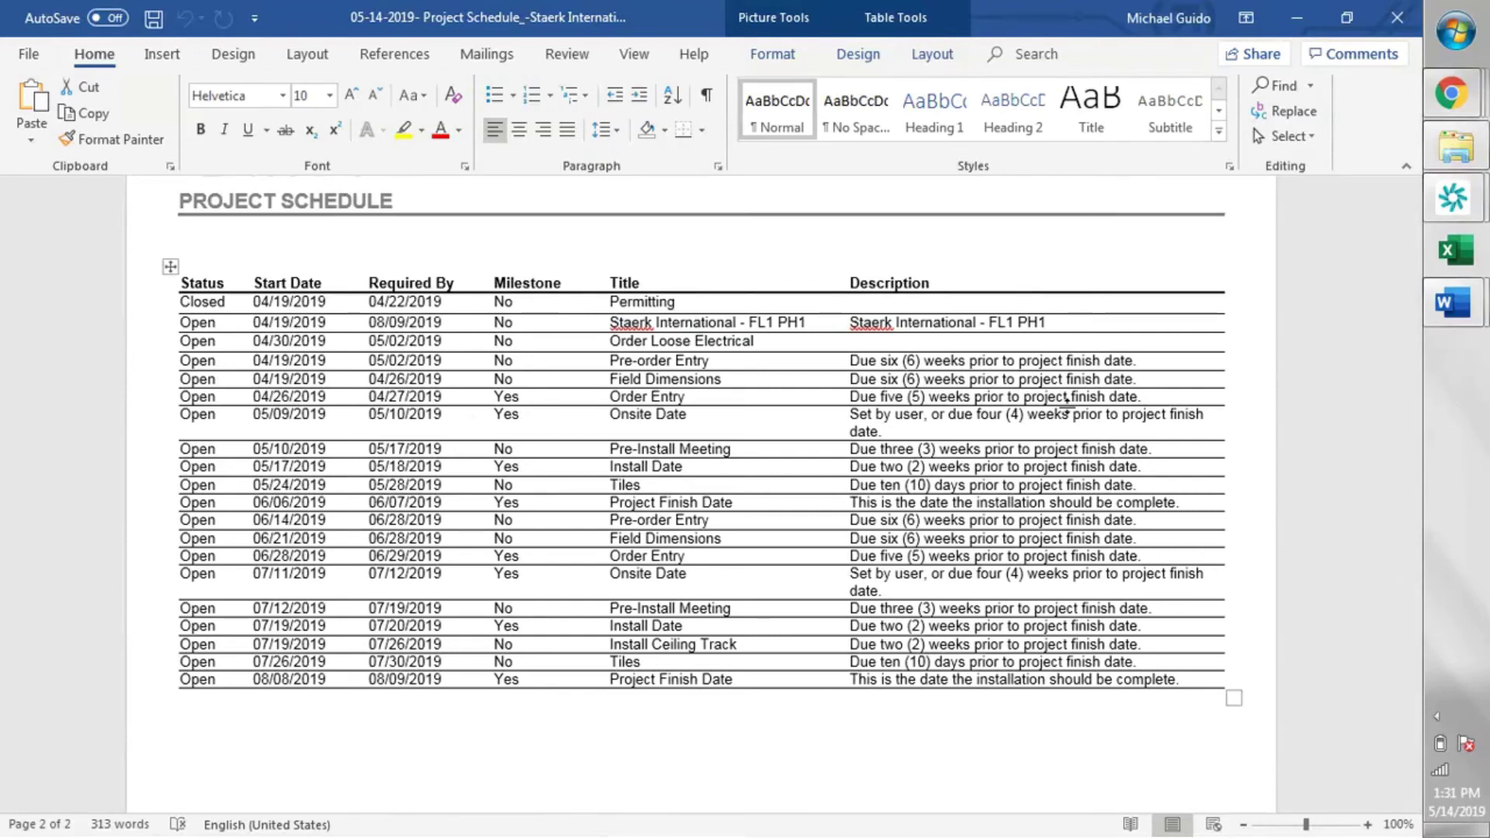
# - Switch back to Kinetech PM and look through the team contacts of the Staerk International project, including the DIRTT contact
pyautogui.hotkey('alt', 'Tab')
pyautogui.hotkey('alt', 'Tab')
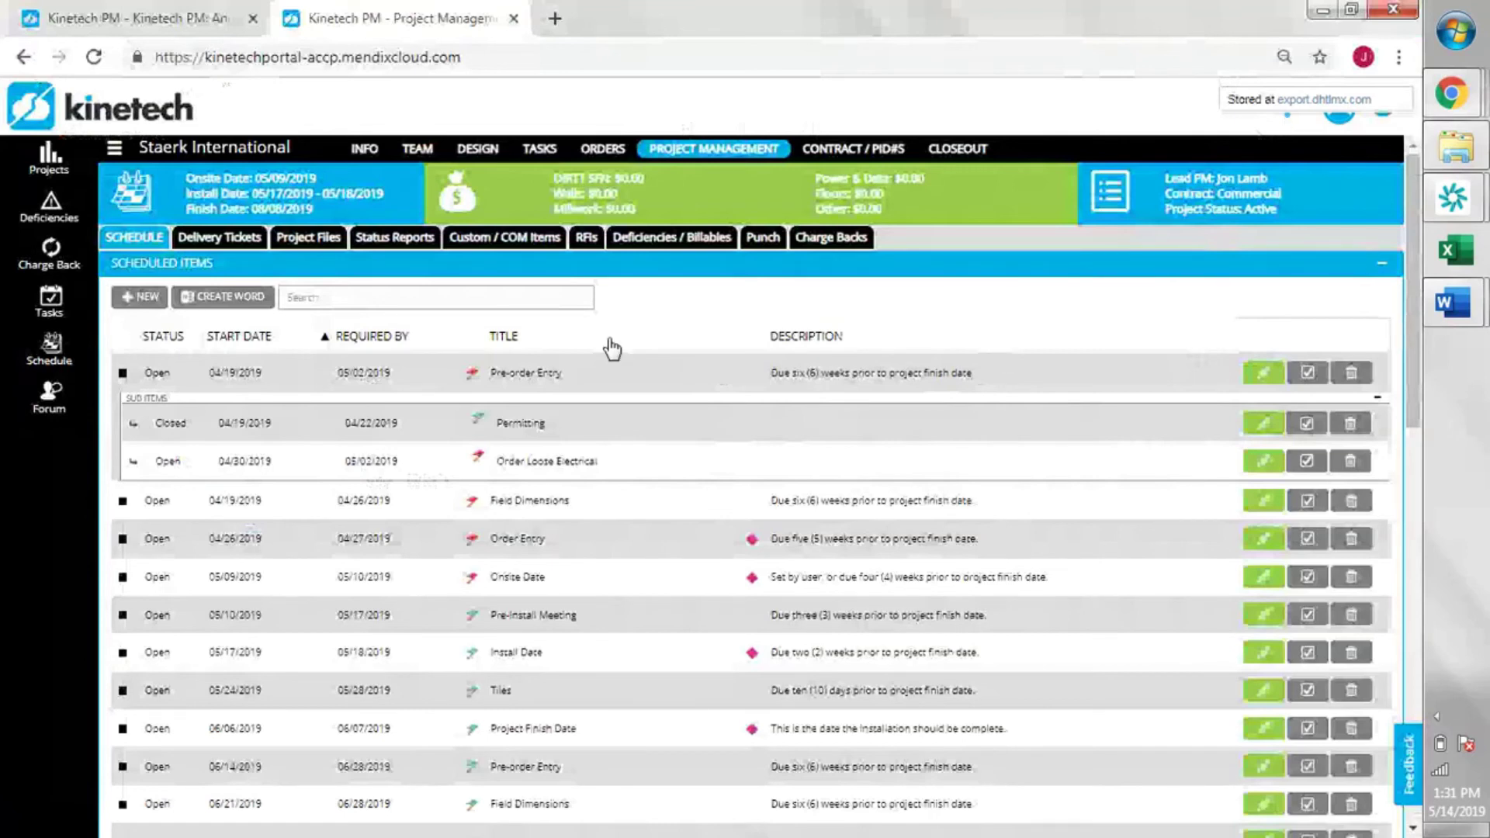
pyautogui.click(415, 148)
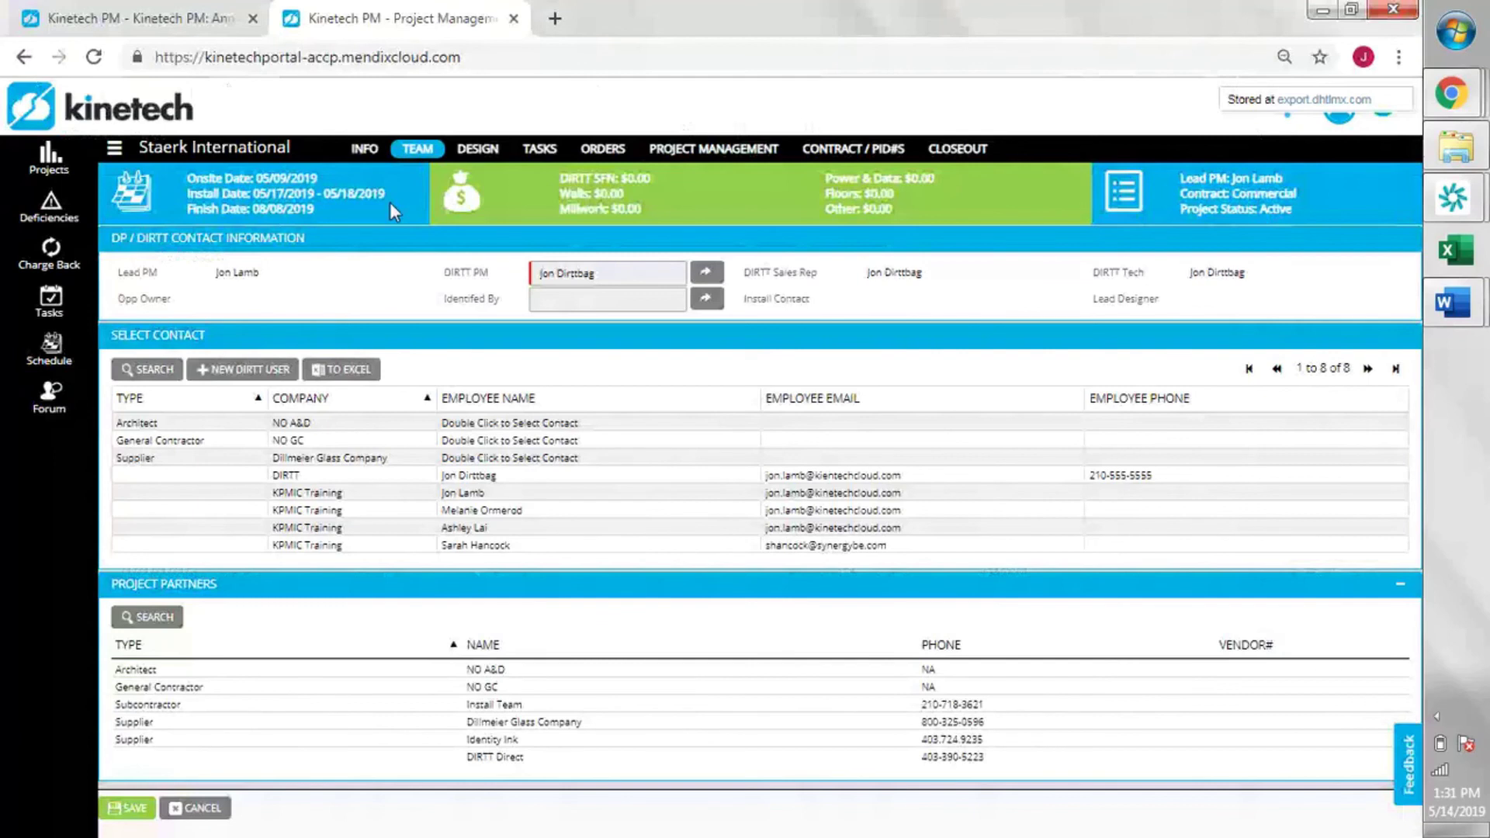
pyautogui.click(399, 458)
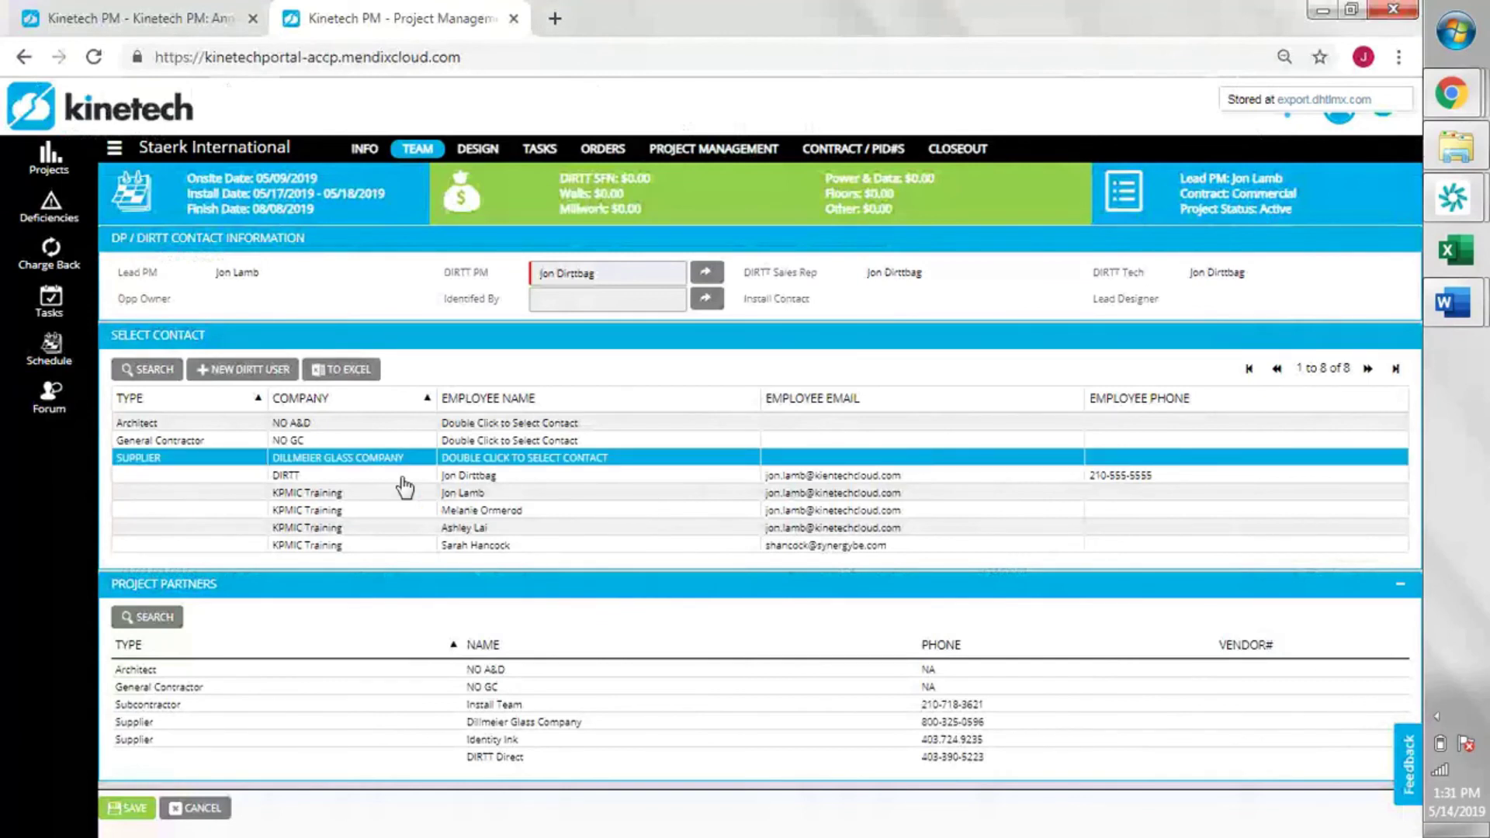
pyautogui.click(395, 476)
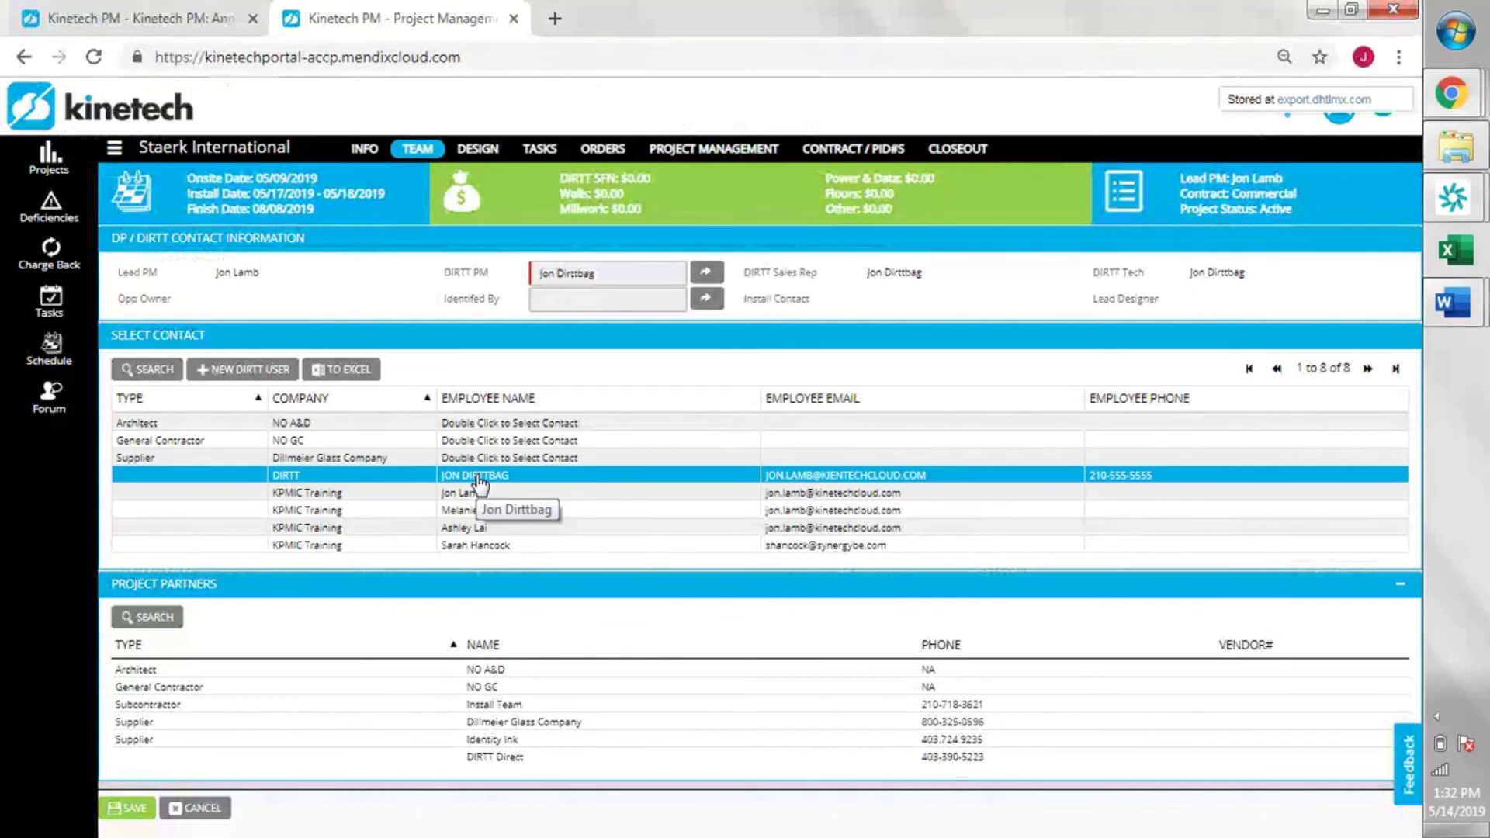
# - Add the DIRTT Tech contact as a DIRTT user on the project team and save the project
pyautogui.click(249, 371)
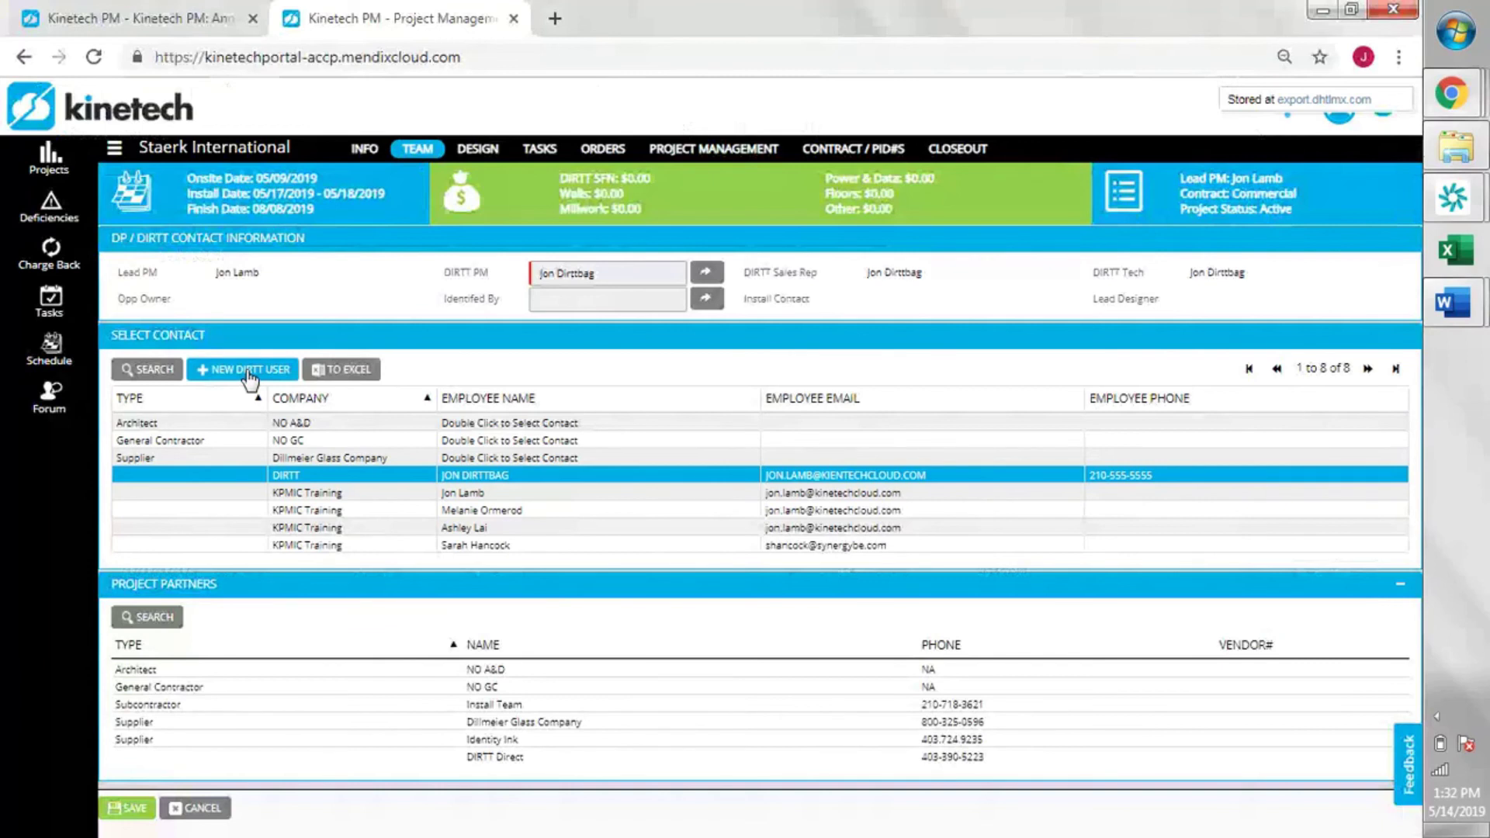
pyautogui.click(559, 411)
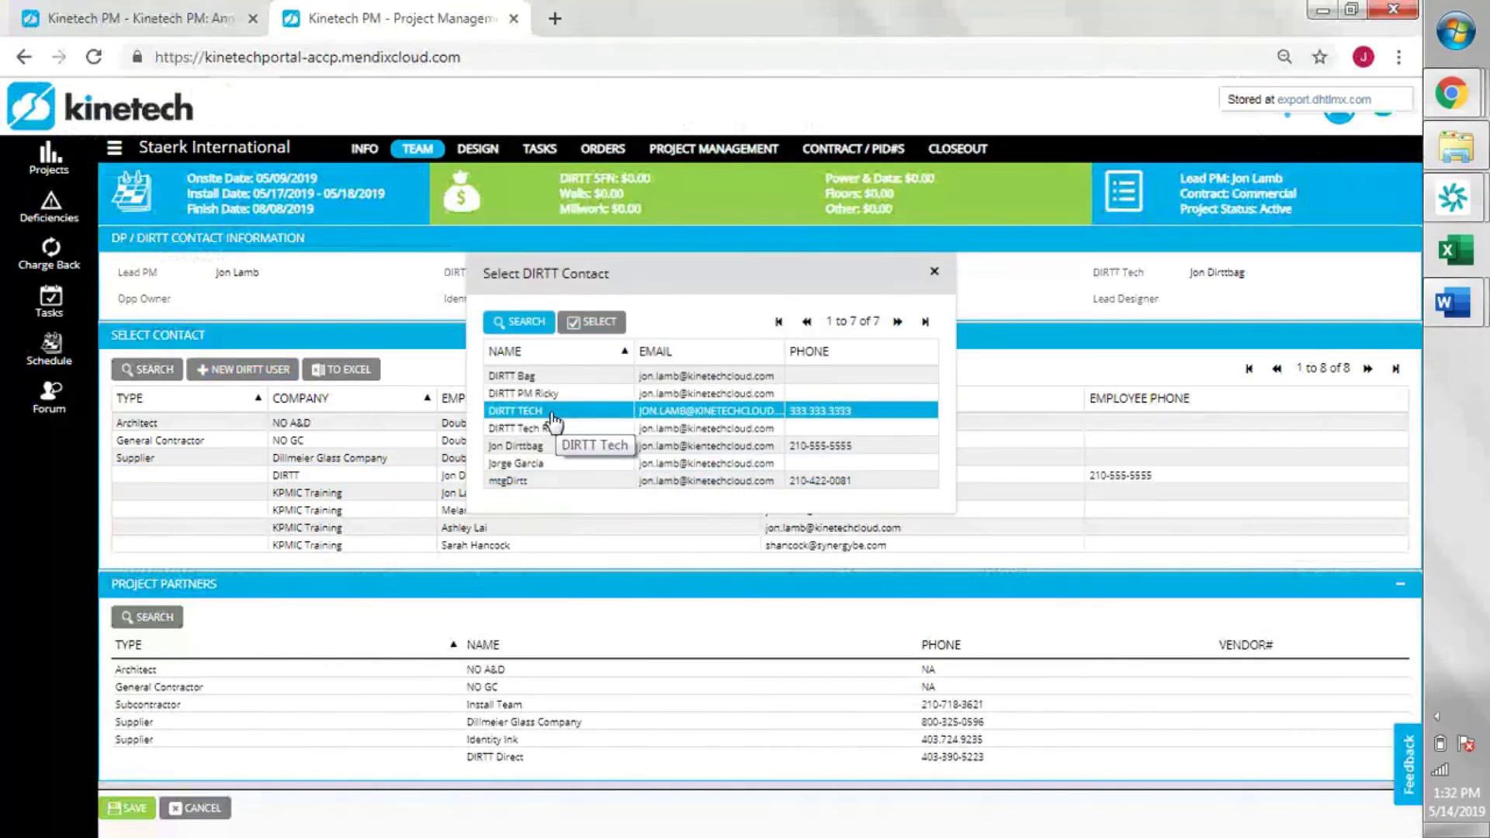
pyautogui.doubleClick(552, 413)
pyautogui.click(541, 410)
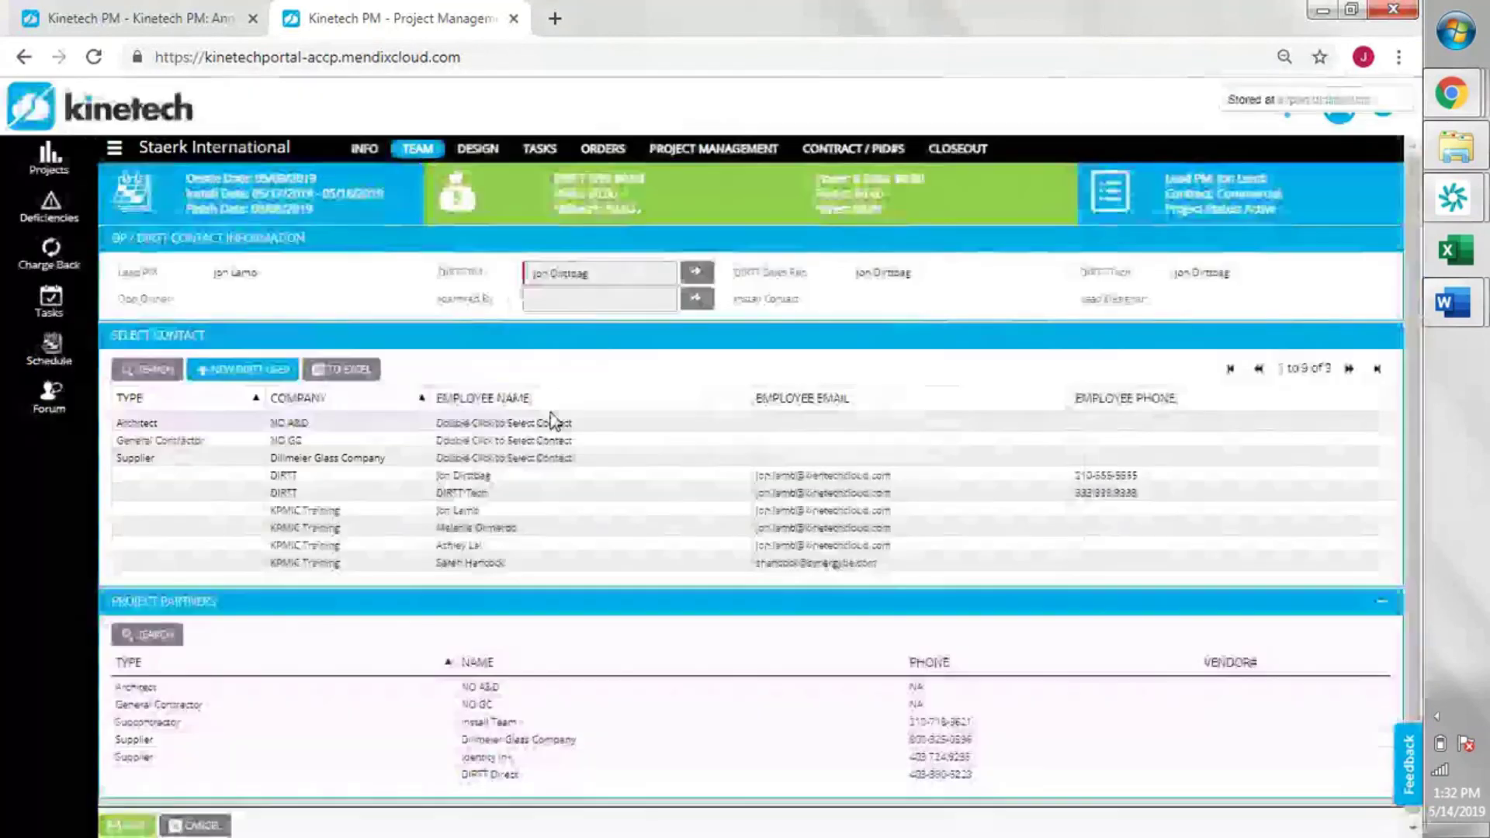
pyautogui.click(134, 826)
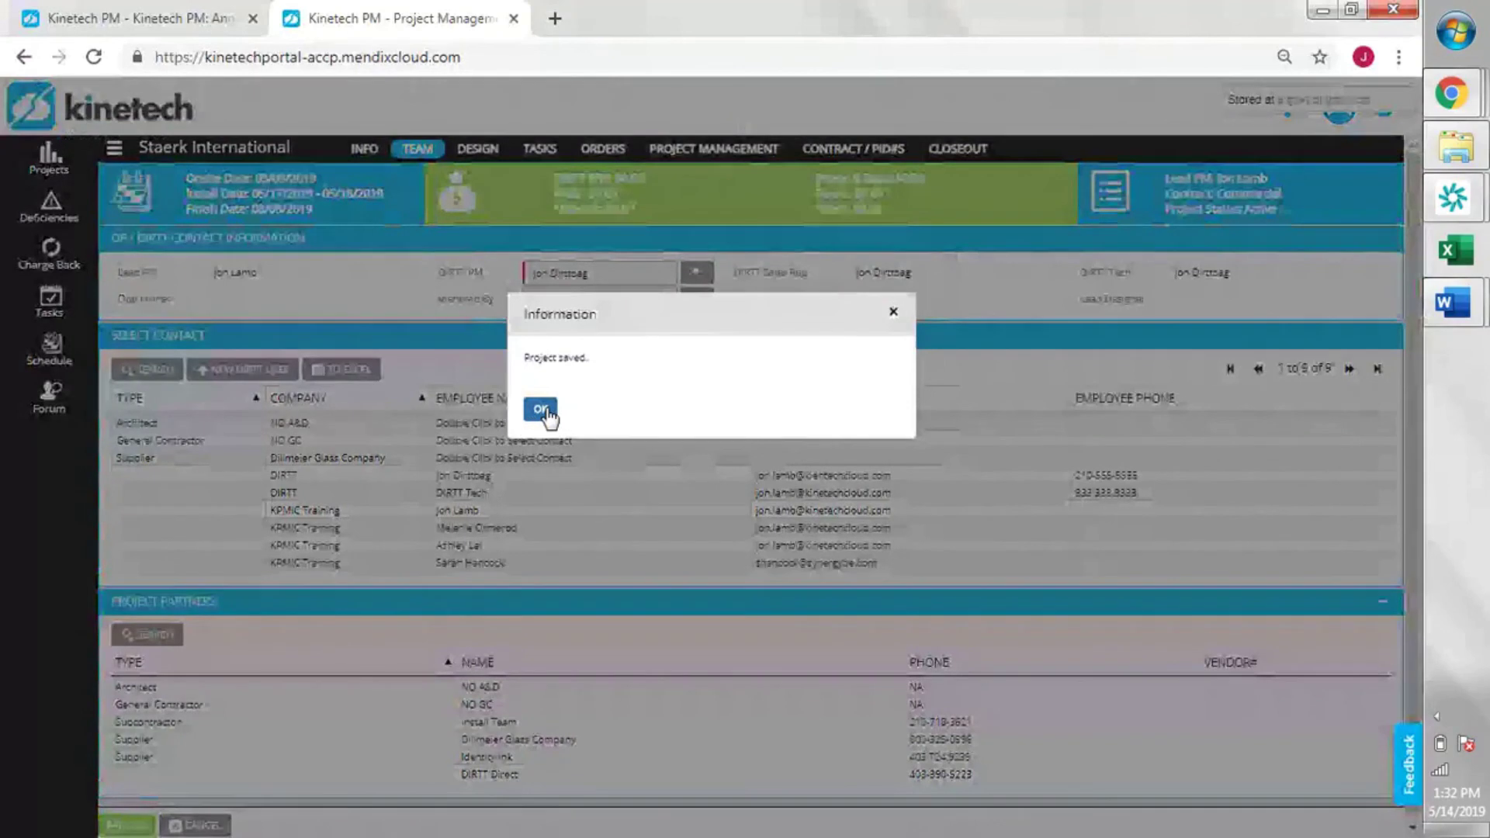
pyautogui.click(541, 410)
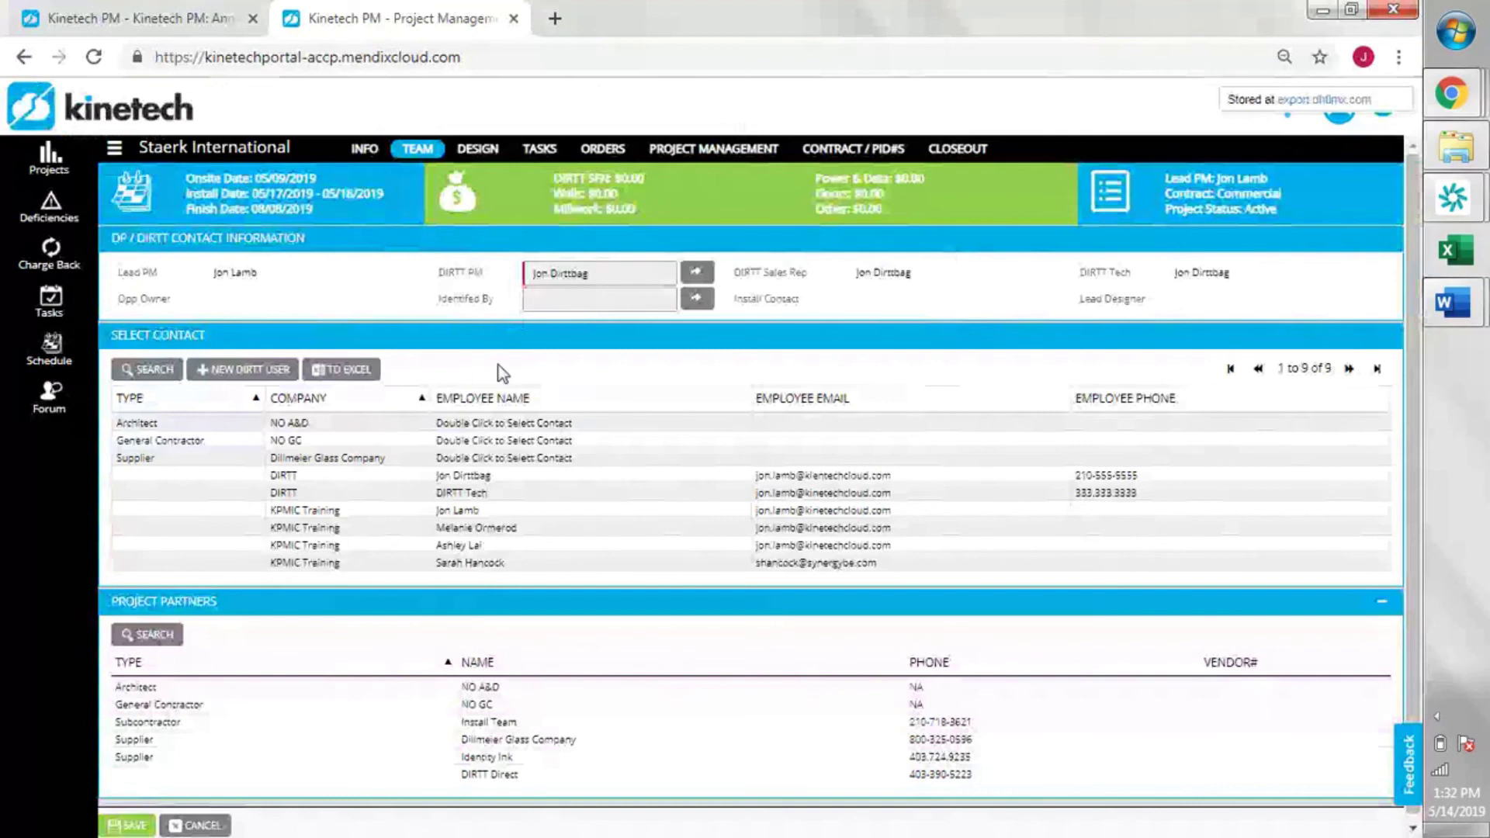
# - Switch to the Monthly DP Training agenda document in Word
pyautogui.moveTo(1480, 316)
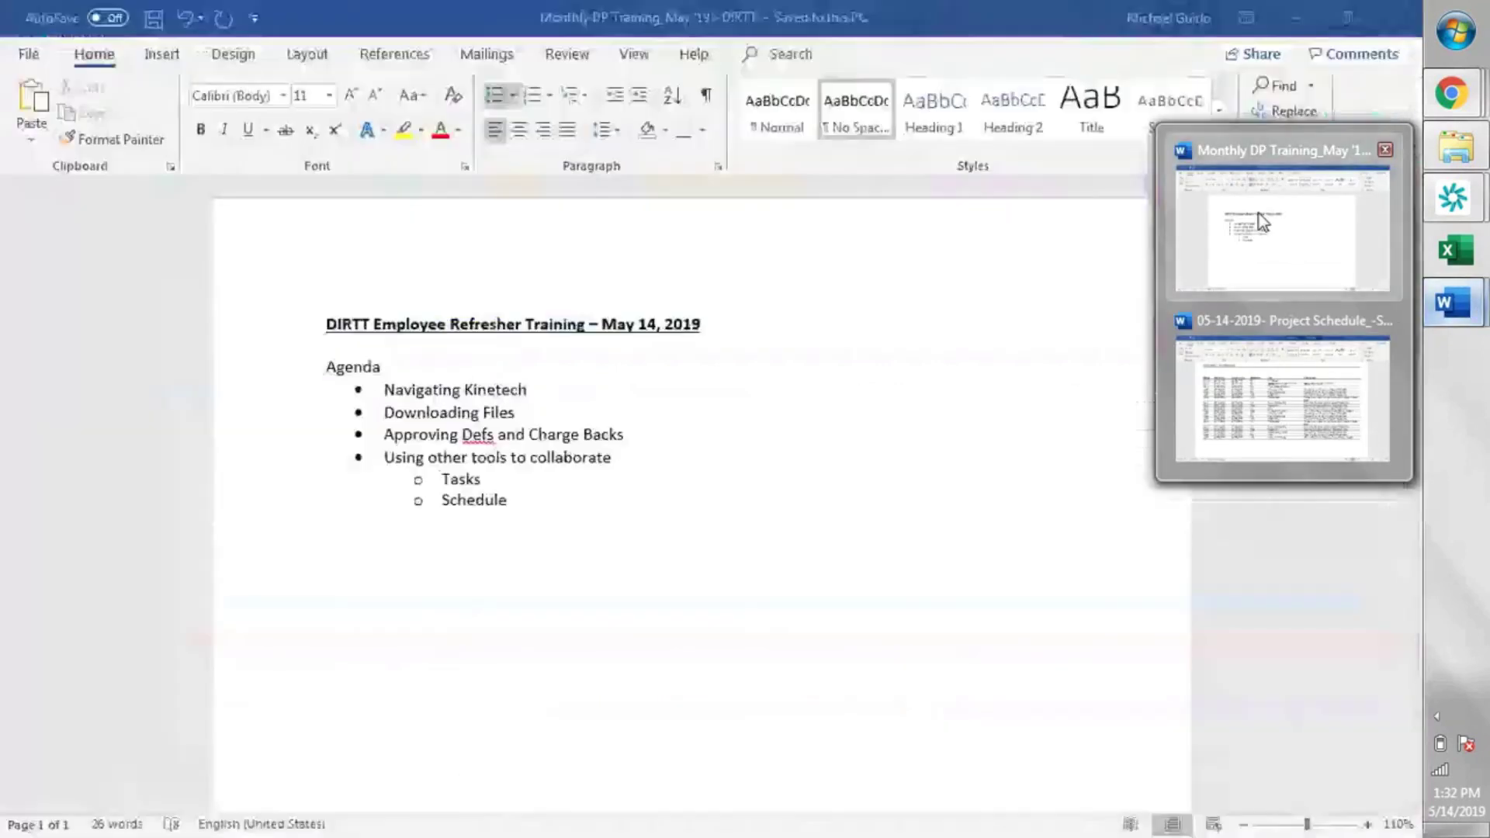
pyautogui.click(1259, 213)
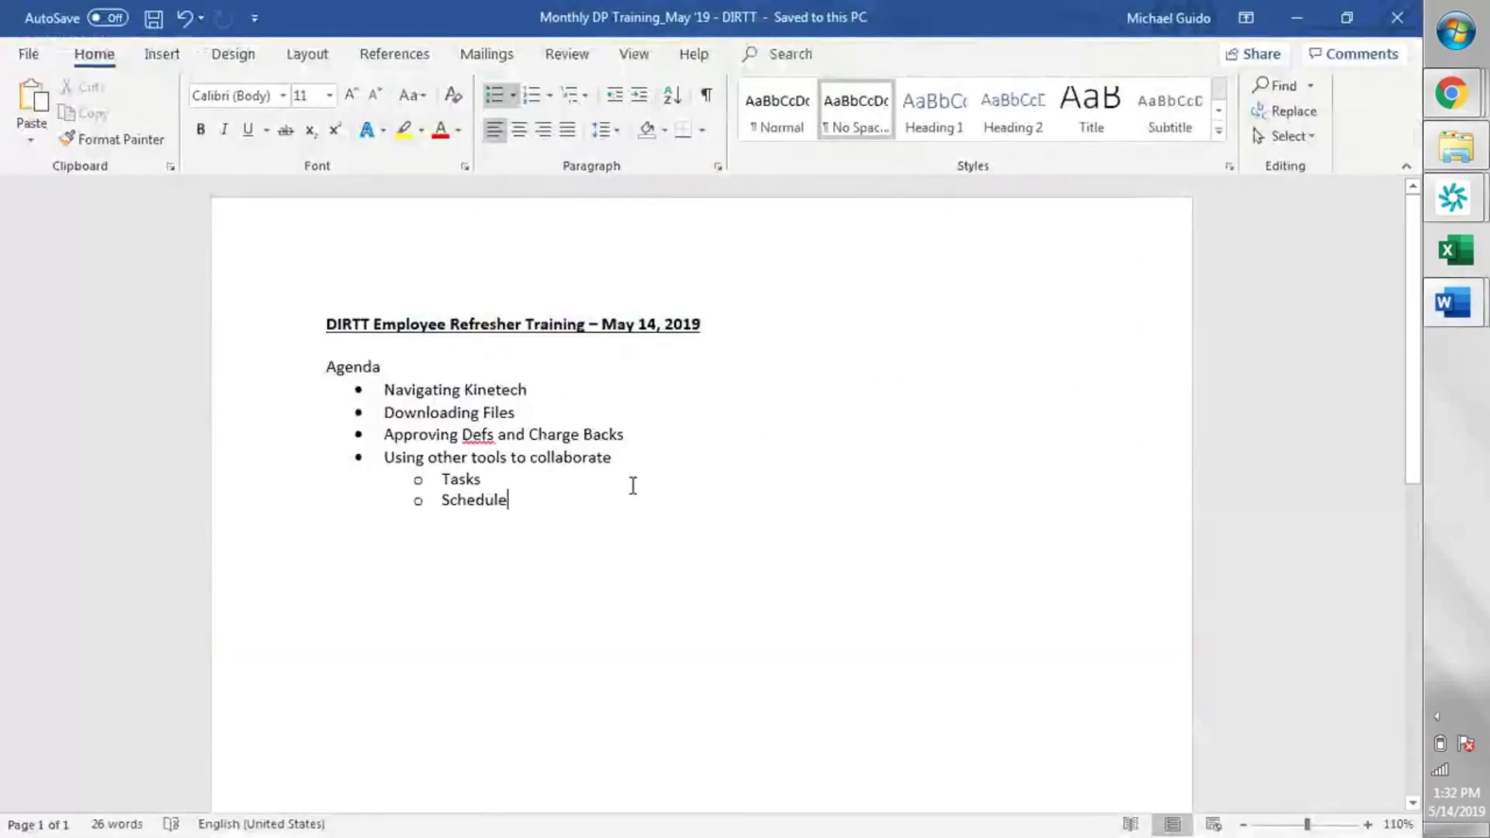